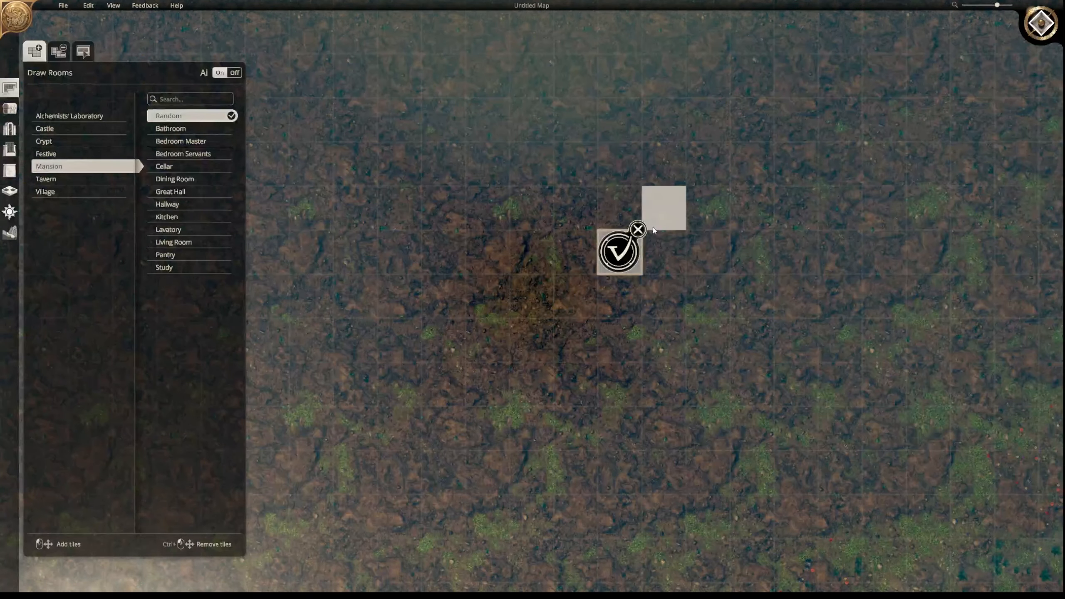
# - Discard the pending room tile and zoom the map out to its widest view
pyautogui.click(637, 231)
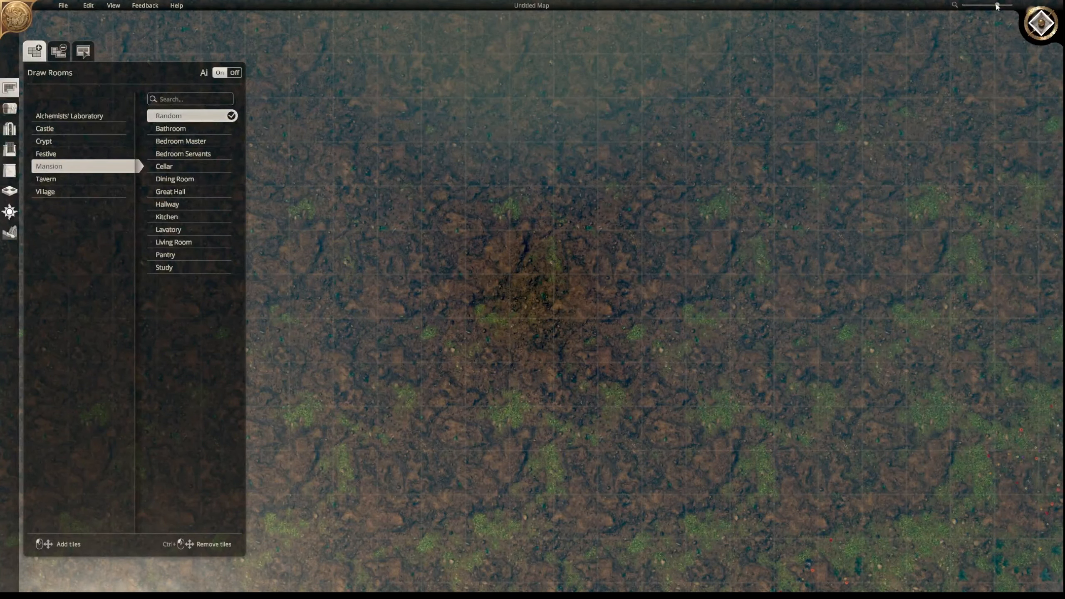
pyautogui.moveTo(997, 6); pyautogui.dragTo(950, 9)
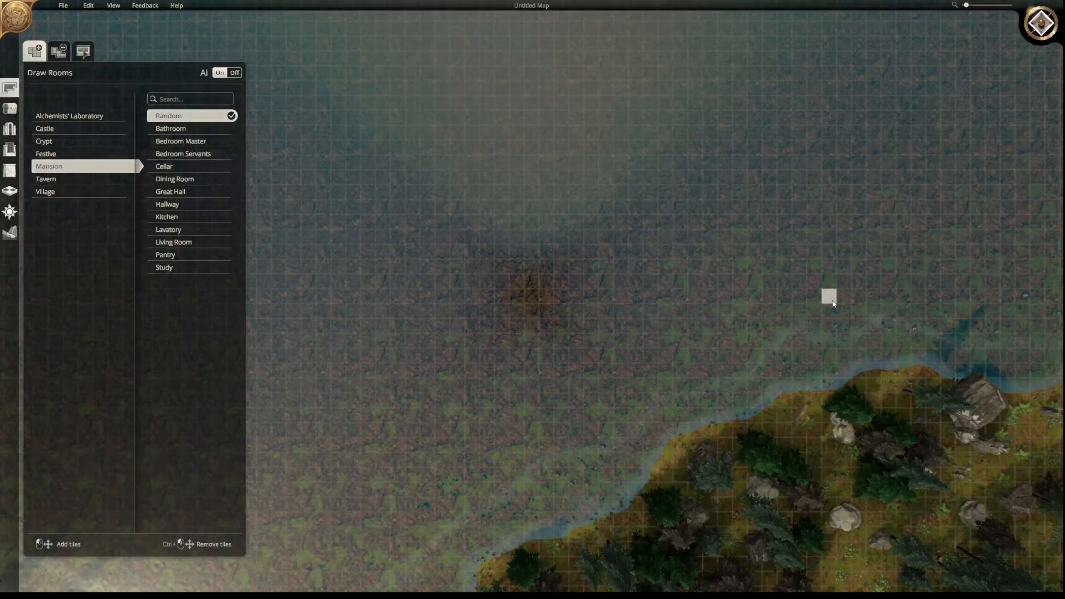
pyautogui.scroll(3, 820, 276)
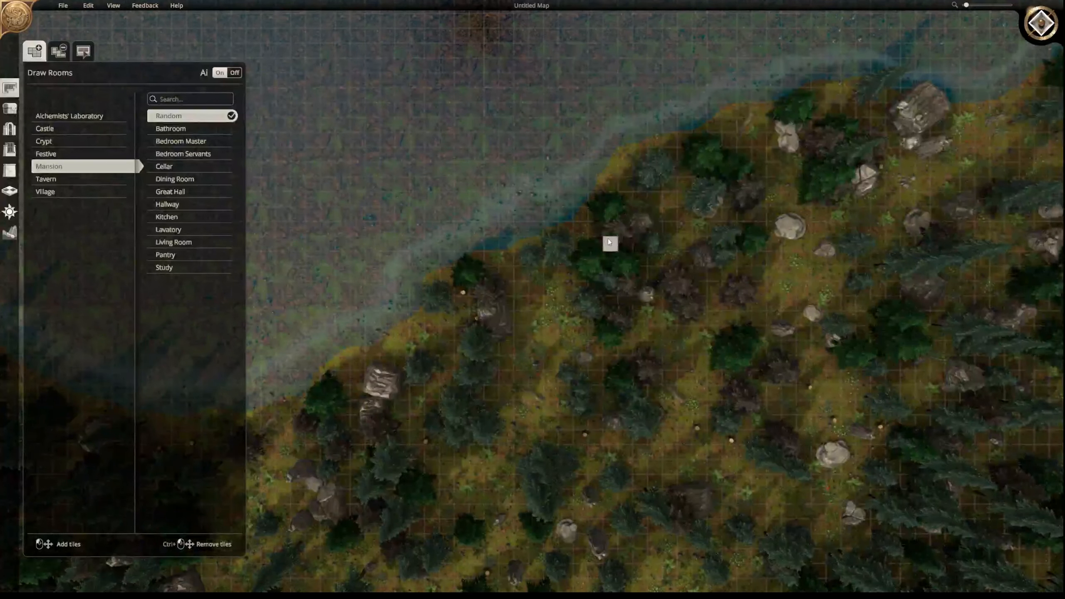
pyautogui.scroll(2, 671, 166)
pyautogui.scroll(-3, 576, 160)
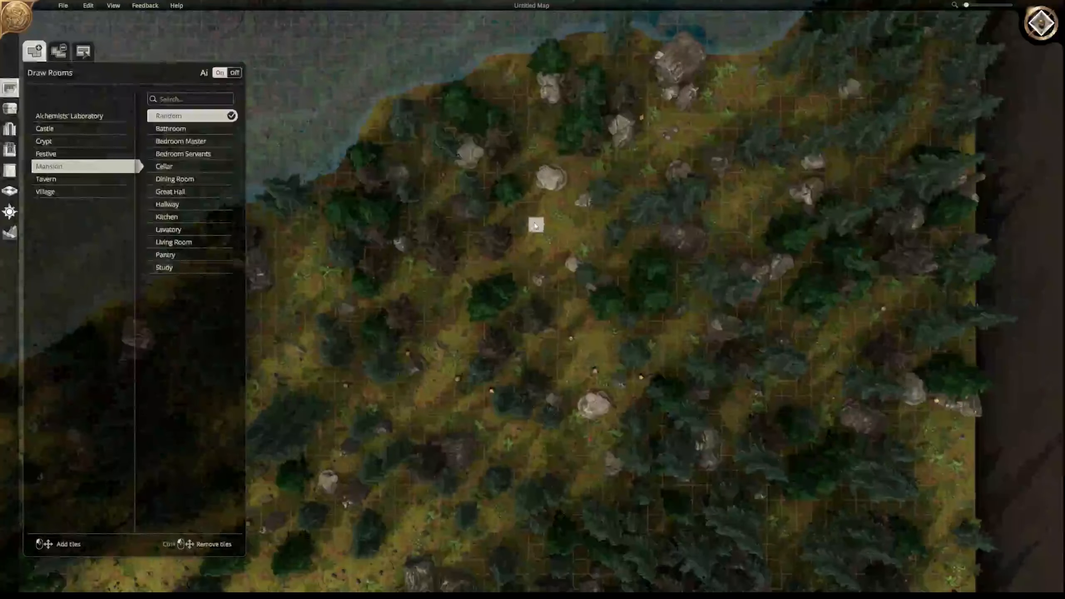
# - Examine the lake and the surrounding forest from above, out to the map's edges
pyautogui.moveTo(570, 185); pyautogui.dragTo(712, 564, button='right')
pyautogui.moveTo(539, 279); pyautogui.dragTo(762, 460, button='right')
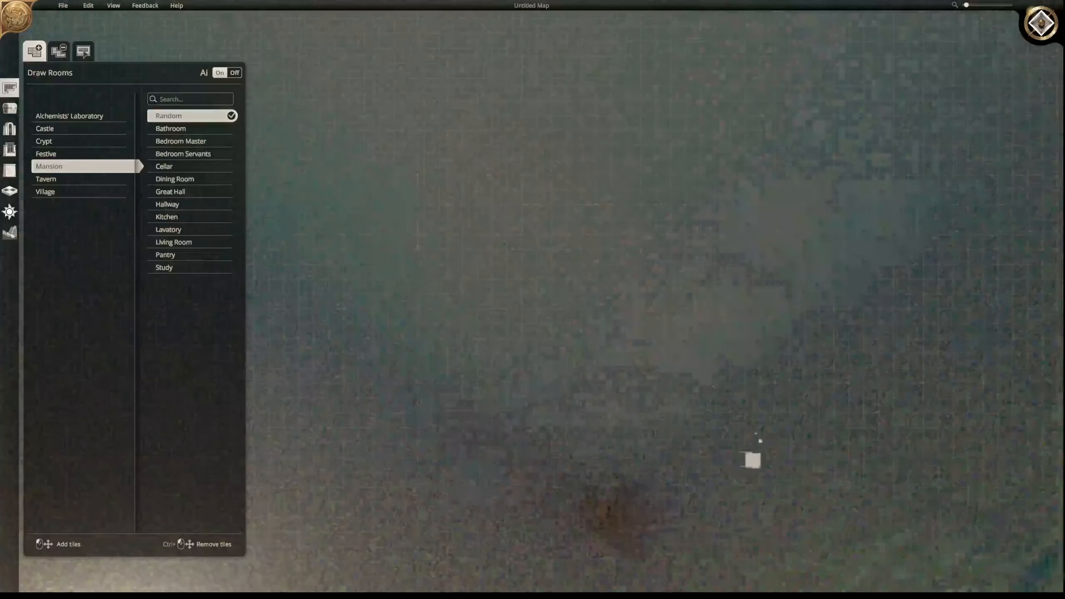
pyautogui.moveTo(587, 308); pyautogui.dragTo(920, 402, button='right')
pyautogui.moveTo(674, 260); pyautogui.dragTo(728, 247, button='right')
pyautogui.moveTo(672, 403); pyautogui.dragTo(551, 174, button='right')
pyautogui.moveTo(499, 458); pyautogui.dragTo(509, 173, button='right')
pyautogui.moveTo(521, 447); pyautogui.dragTo(445, 176, button='right')
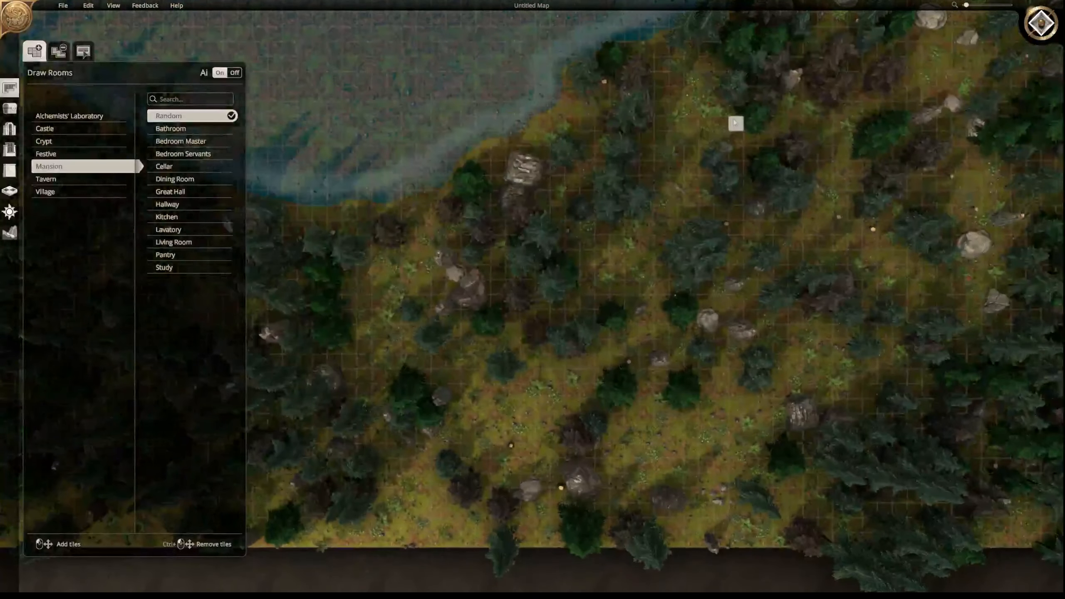
pyautogui.moveTo(737, 125); pyautogui.dragTo(490, 290, button='right')
pyautogui.moveTo(860, 168); pyautogui.dragTo(885, 394, button='right')
pyautogui.moveTo(641, 257); pyautogui.dragTo(770, 340, button='right')
pyautogui.moveTo(442, 288); pyautogui.dragTo(518, 316, button='right')
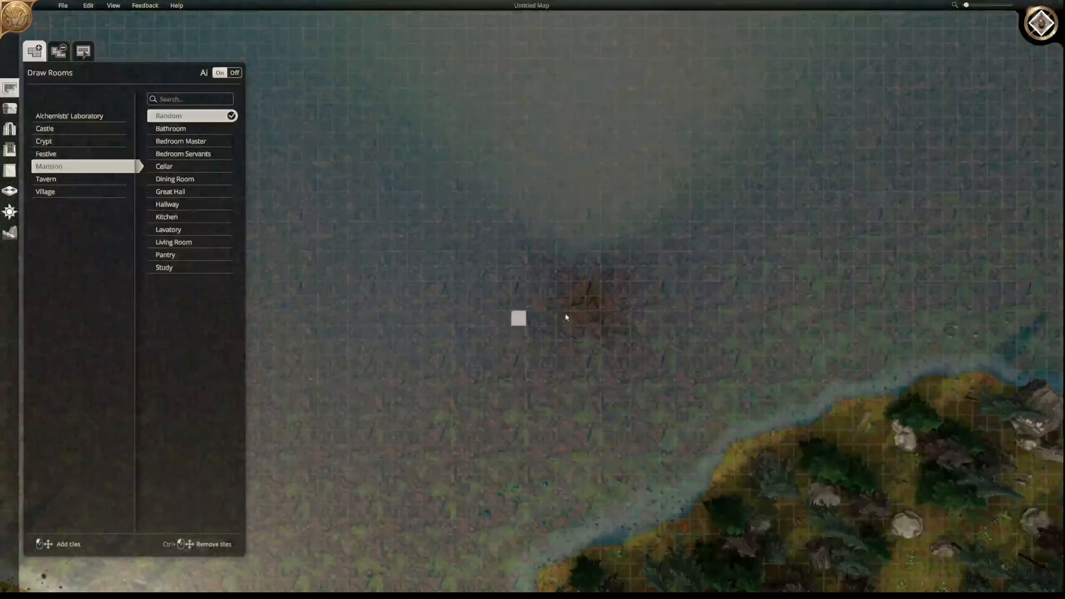
# - View the forest beside the lake in tilted 3D and return to the top-down view
pyautogui.moveTo(603, 226); pyautogui.dragTo(38, 32, button='middle')
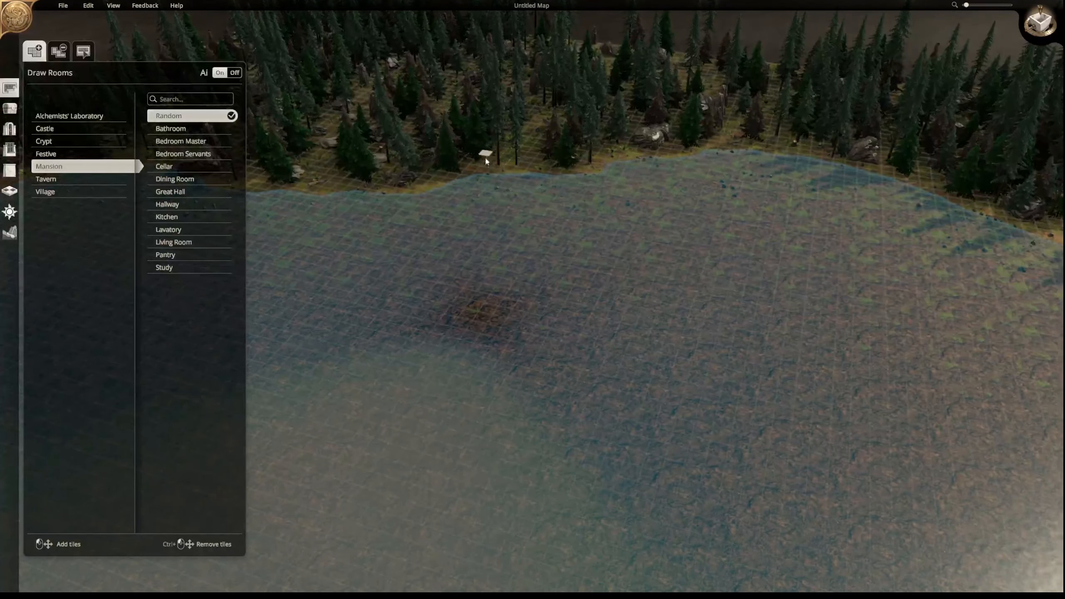
pyautogui.moveTo(485, 158); pyautogui.dragTo(553, 419, button='right')
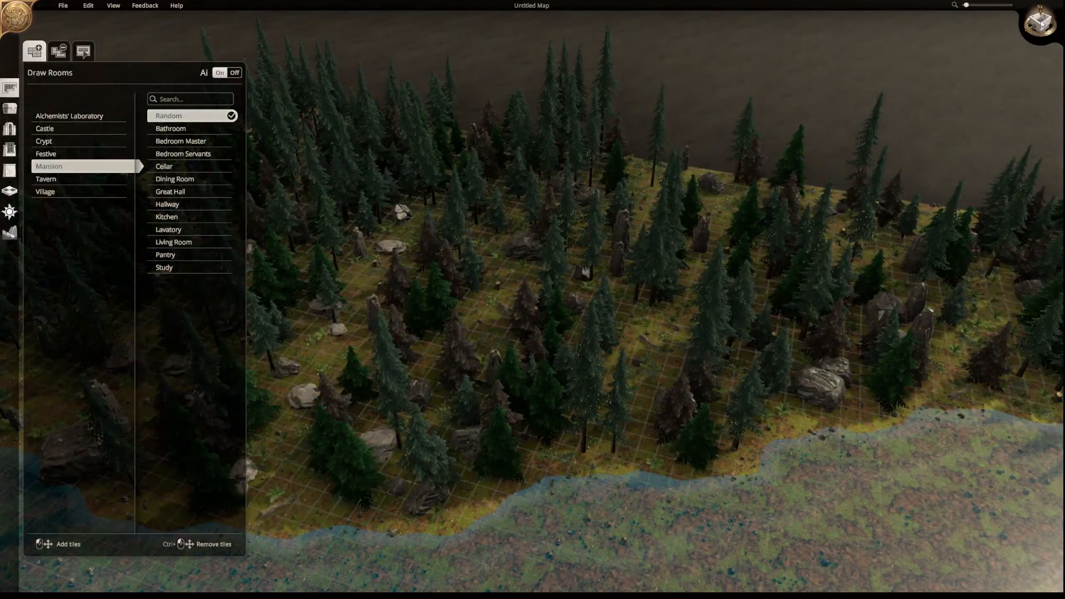
pyautogui.click(1041, 23)
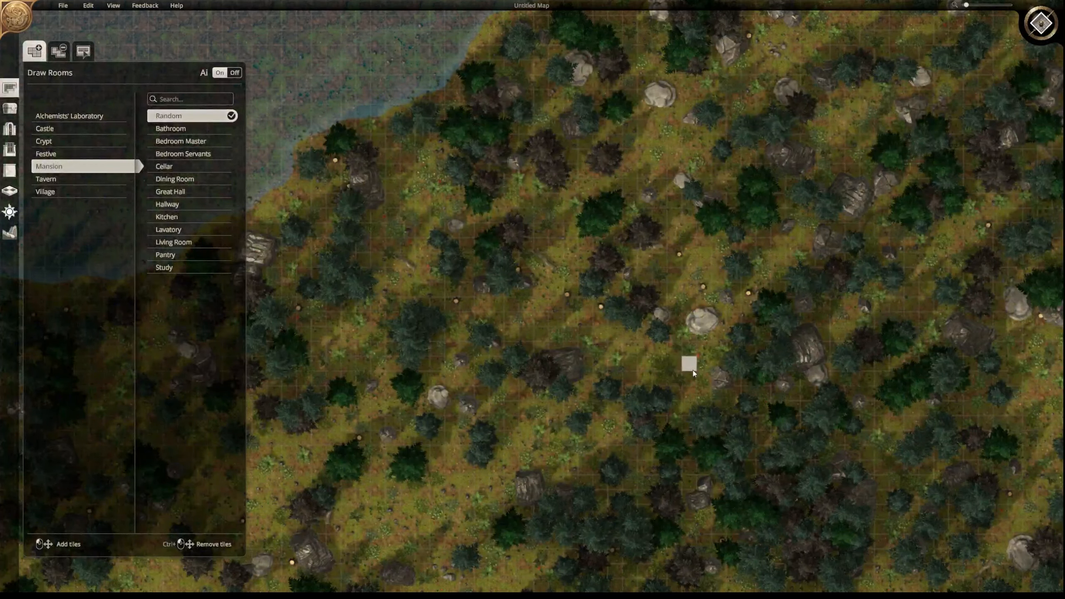
pyautogui.moveTo(689, 225); pyautogui.dragTo(674, 462, button='right')
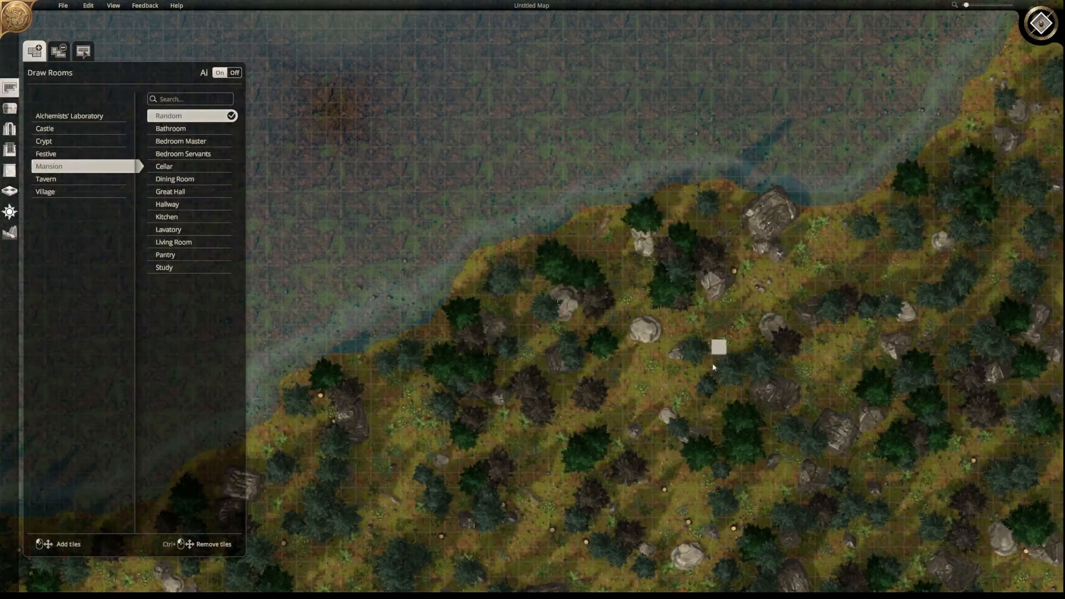
pyautogui.click(1042, 27)
# - Inspect the shoreline and forest from an oblique, rotated 3D angle
pyautogui.moveTo(819, 256); pyautogui.dragTo(846, 113, button='right')
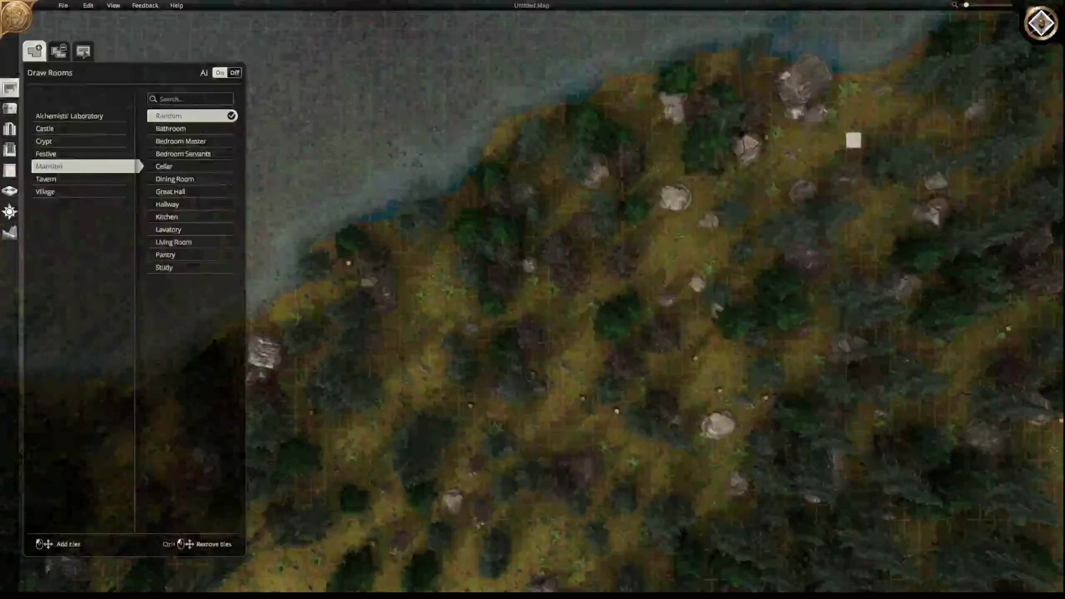
pyautogui.moveTo(820, 187); pyautogui.dragTo(952, 84, button='middle')
pyautogui.moveTo(534, 248); pyautogui.dragTo(572, 242, button='right')
pyautogui.moveTo(468, 263)
pyautogui.mouseDown()
pyautogui.moveTo(582, 274)
pyautogui.moveTo(480, 263)
pyautogui.mouseUp()
pyautogui.click(499, 243)
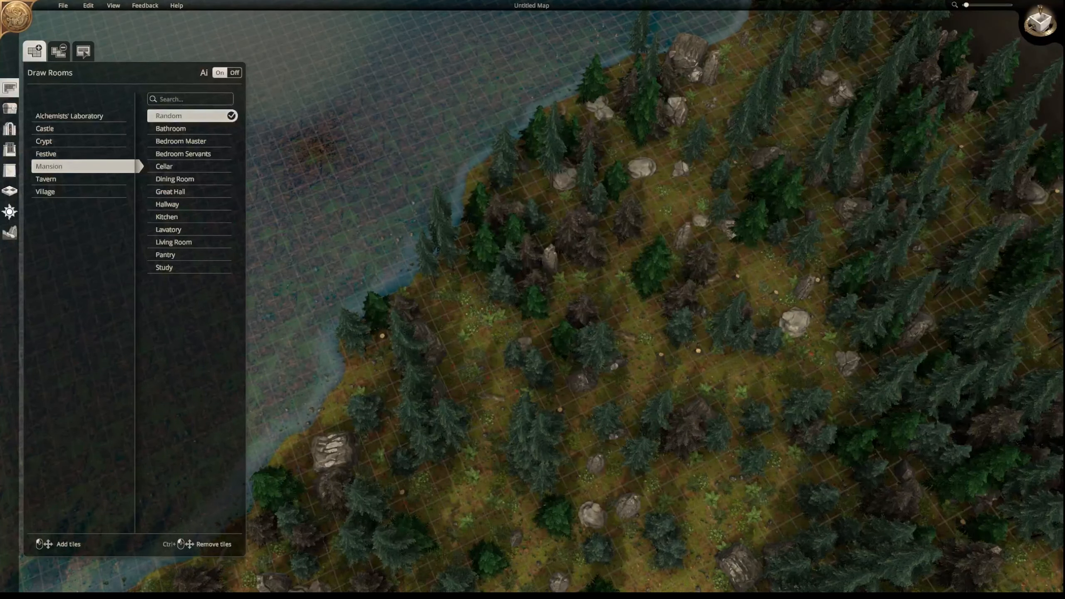
# - Review the map export options for format, perspective, lighting, image quality and grid, and close them without exporting
pyautogui.click(62, 6)
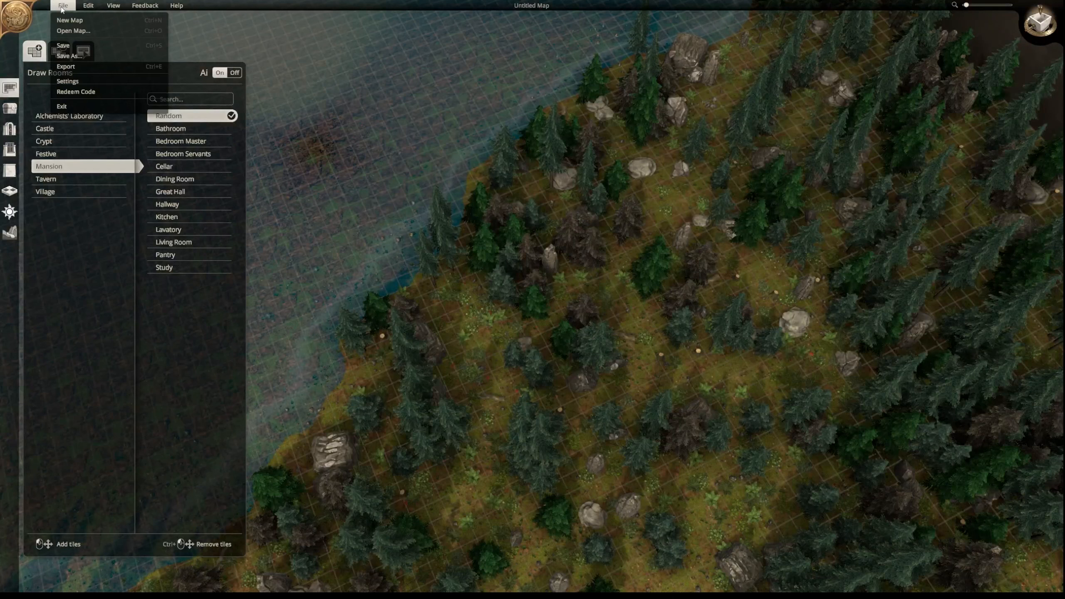
pyautogui.click(74, 66)
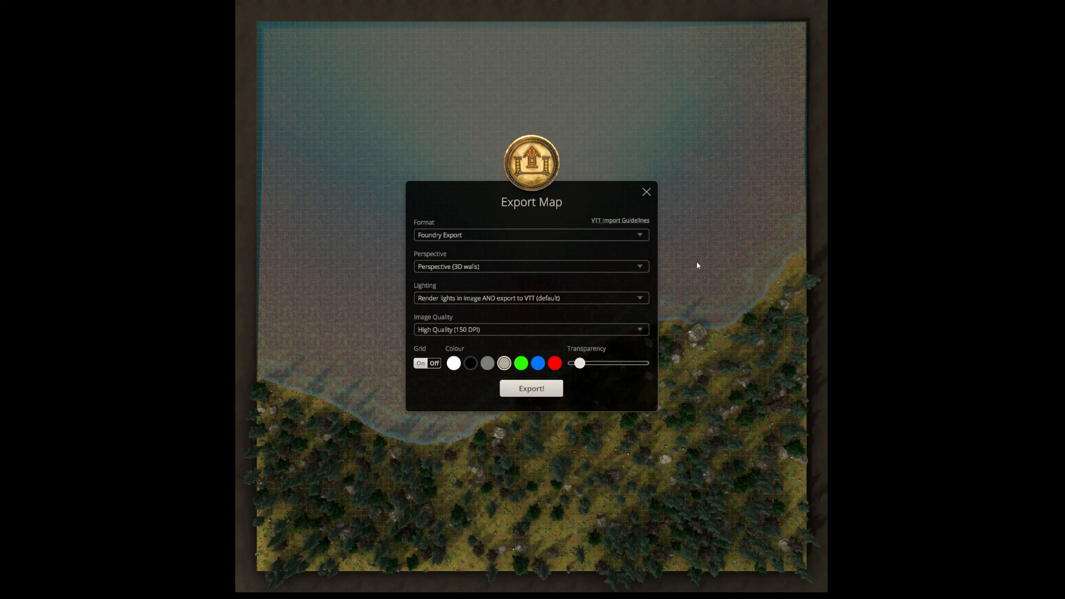
pyautogui.click(645, 194)
# - Look through the available file, editing, view, feedback and help commands
pyautogui.click(63, 5)
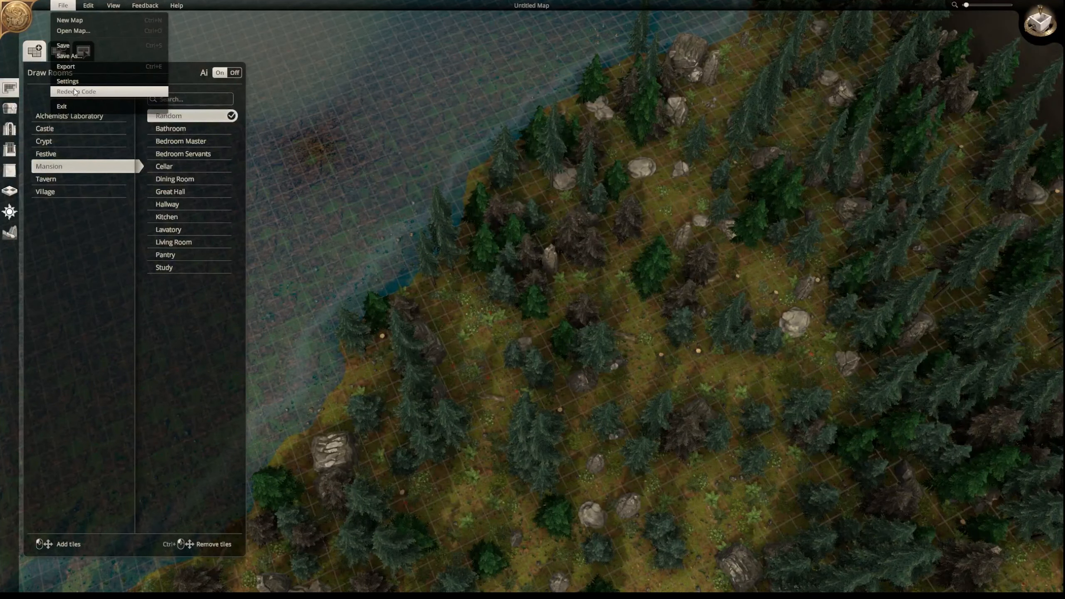
pyautogui.click(89, 7)
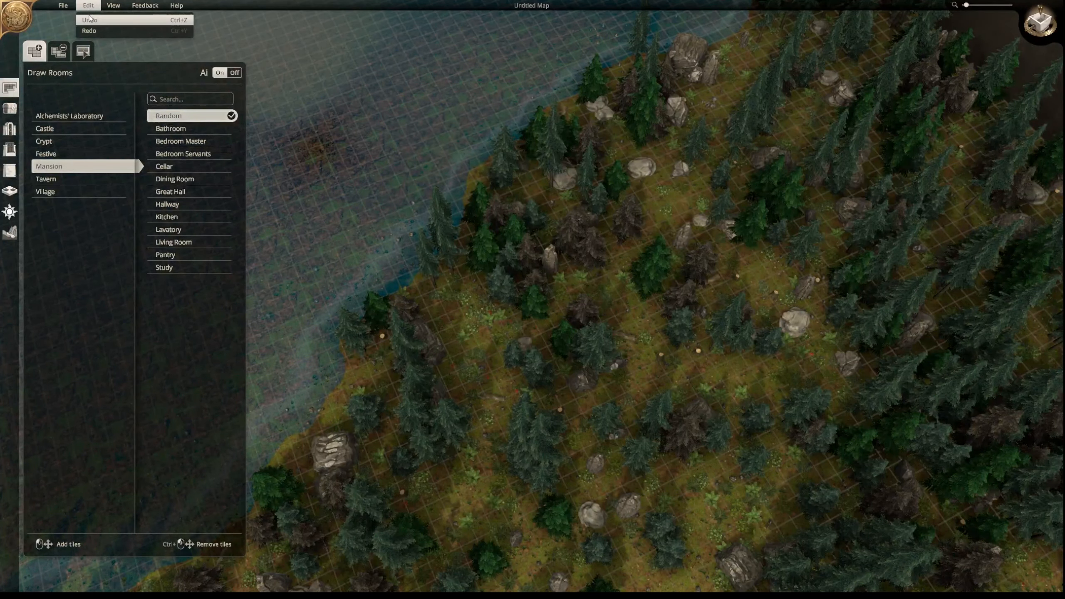
pyautogui.click(109, 4)
pyautogui.click(144, 5)
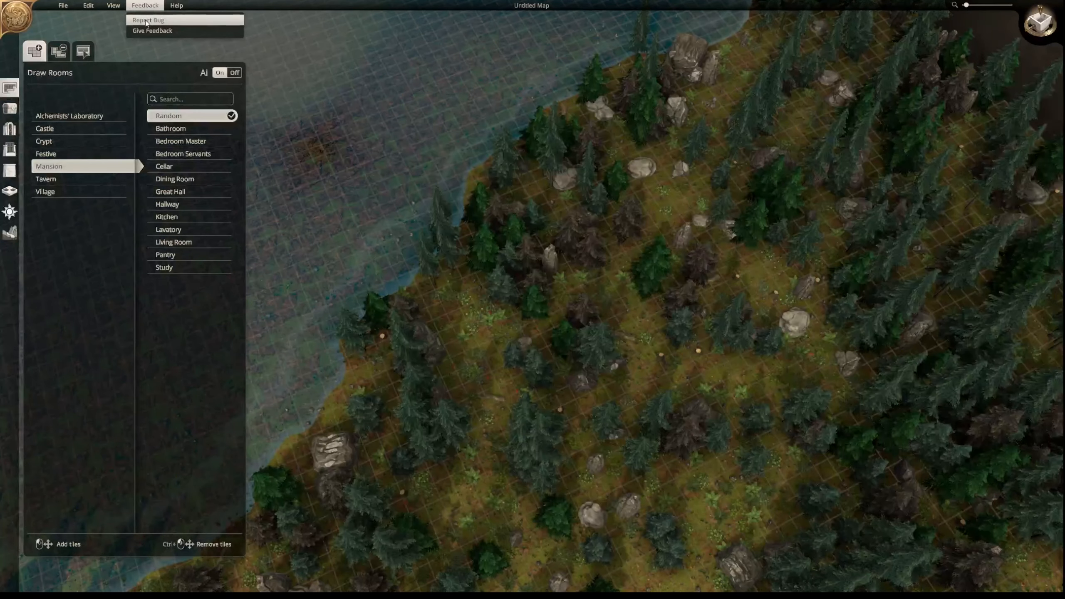
pyautogui.click(175, 7)
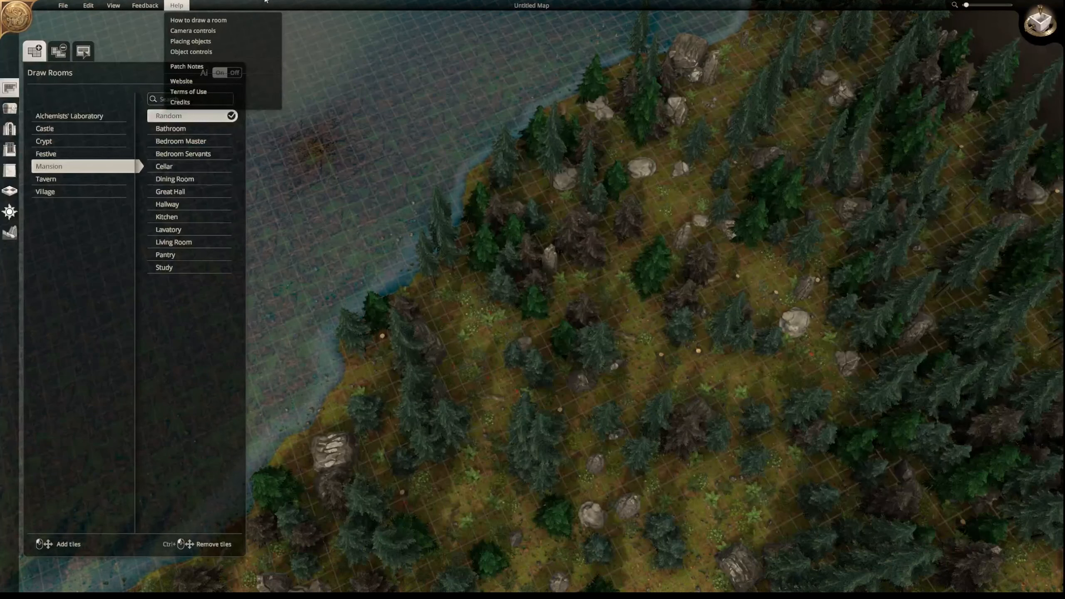
pyautogui.click(312, 160)
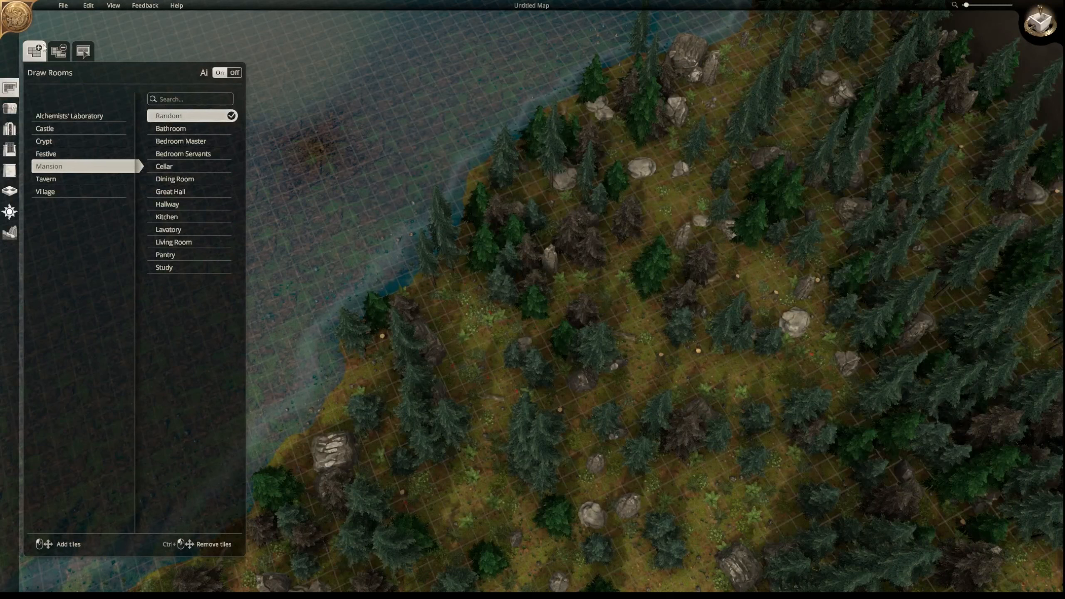
# - Enlarge the terrain brush and raise a hill in the forest near the map edge away from the lake
pyautogui.click(10, 234)
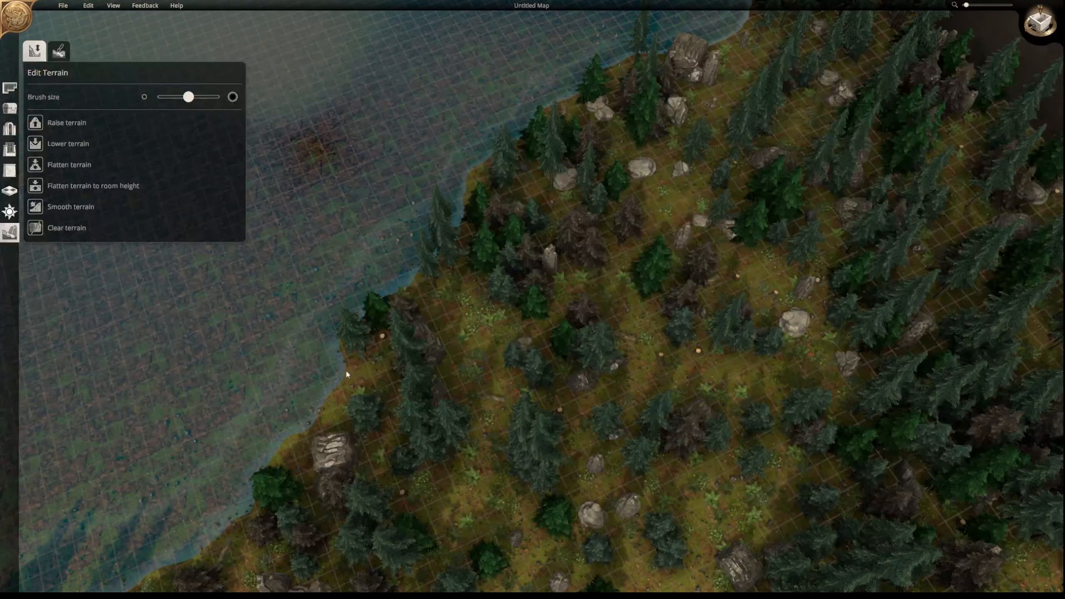
pyautogui.moveTo(301, 394); pyautogui.dragTo(526, 360, button='middle')
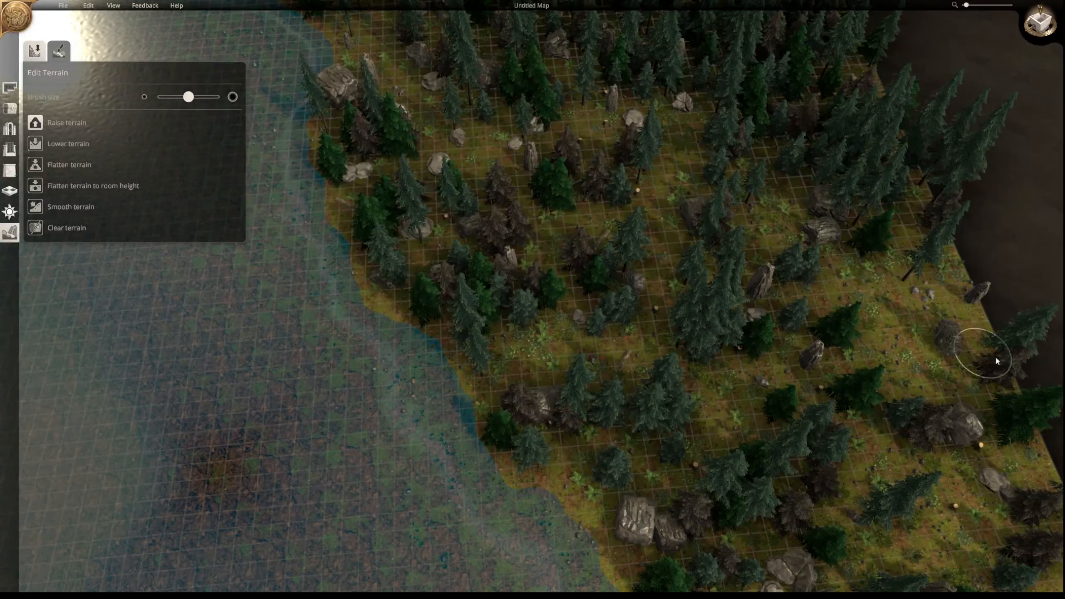
pyautogui.moveTo(190, 98)
pyautogui.mouseDown()
pyautogui.moveTo(159, 97)
pyautogui.moveTo(232, 100)
pyautogui.mouseUp()
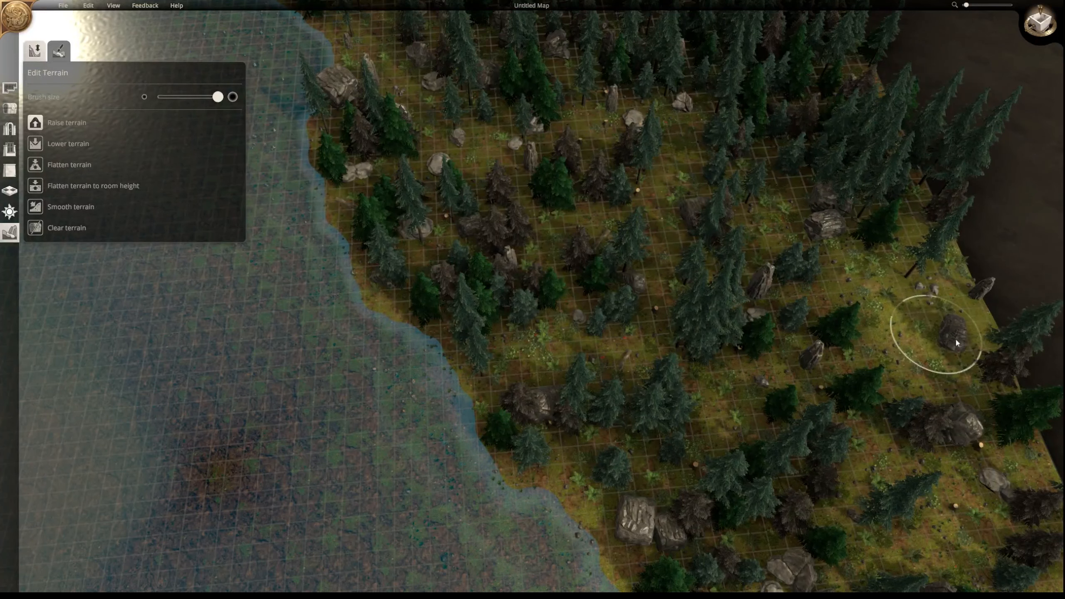
pyautogui.moveTo(956, 339); pyautogui.dragTo(910, 260)
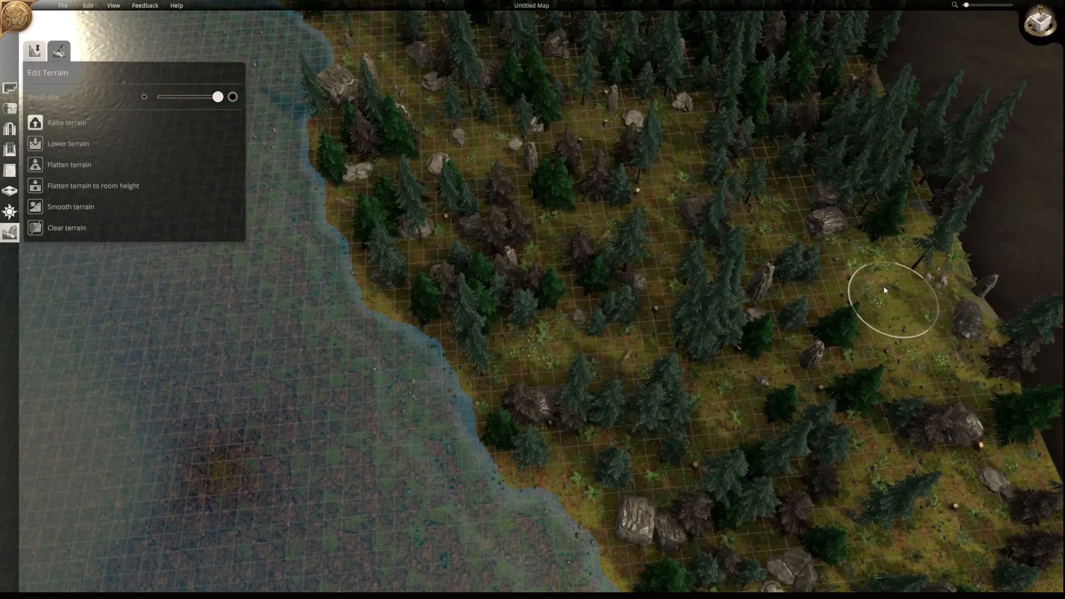
pyautogui.moveTo(885, 289)
pyautogui.mouseDown()
pyautogui.moveTo(879, 250)
pyautogui.moveTo(902, 246)
pyautogui.moveTo(924, 306)
pyautogui.moveTo(956, 275)
pyautogui.moveTo(926, 238)
pyautogui.moveTo(922, 272)
pyautogui.moveTo(929, 218)
pyautogui.moveTo(896, 293)
pyautogui.mouseUp()
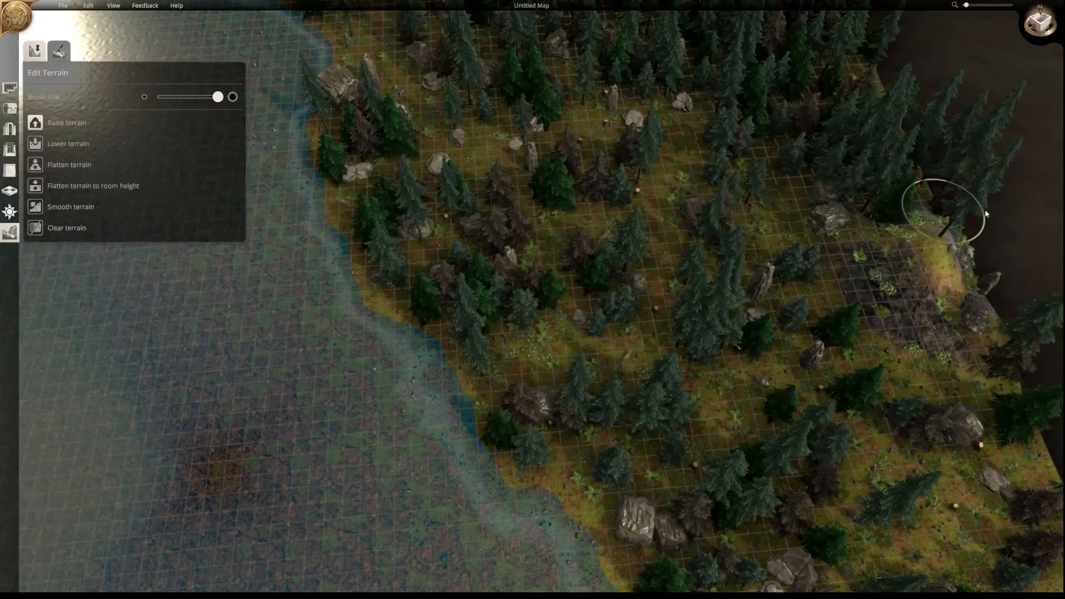
pyautogui.moveTo(965, 270)
pyautogui.mouseDown()
pyautogui.moveTo(921, 284)
pyautogui.moveTo(920, 261)
pyautogui.mouseUp()
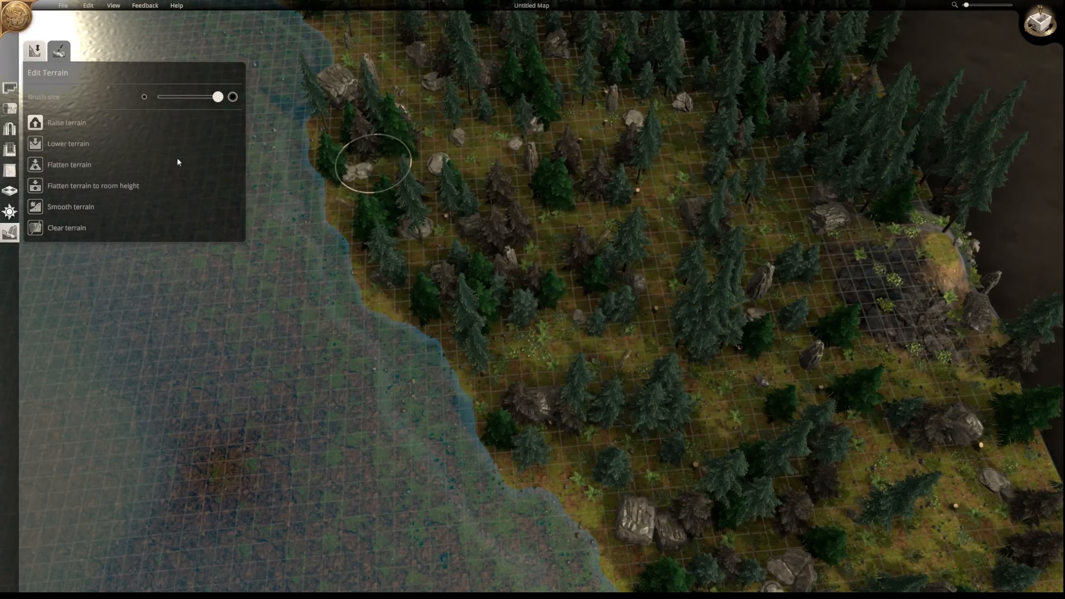
# - Lower the raised hill with the Lower terrain brush and level its top and lower slope with Flatten terrain
pyautogui.click(39, 146)
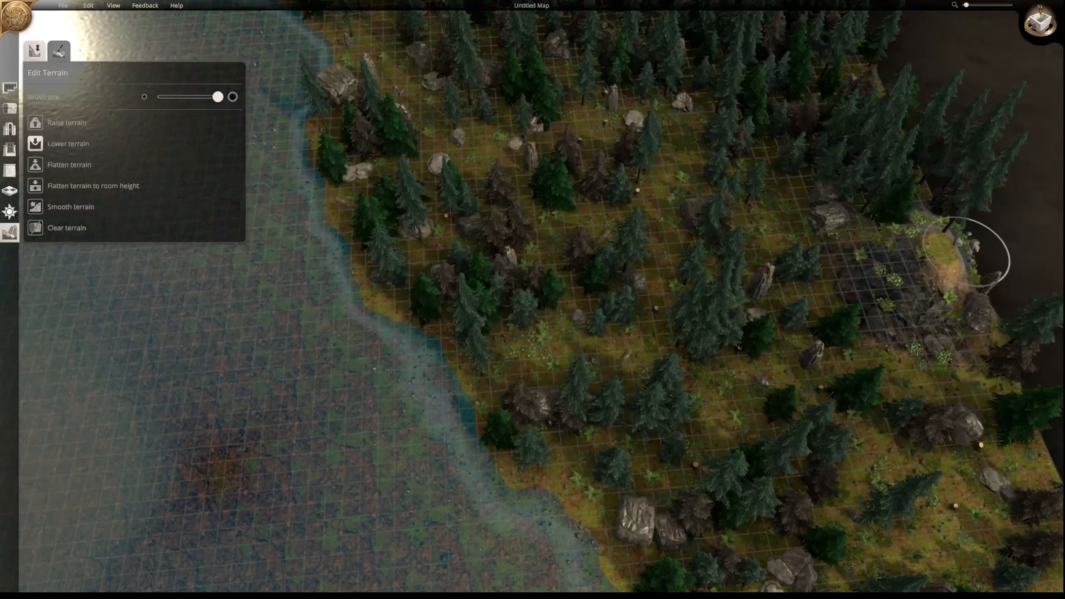
pyautogui.moveTo(925, 255)
pyautogui.mouseDown()
pyautogui.moveTo(937, 250)
pyautogui.moveTo(918, 226)
pyautogui.moveTo(913, 303)
pyautogui.moveTo(952, 287)
pyautogui.mouseUp()
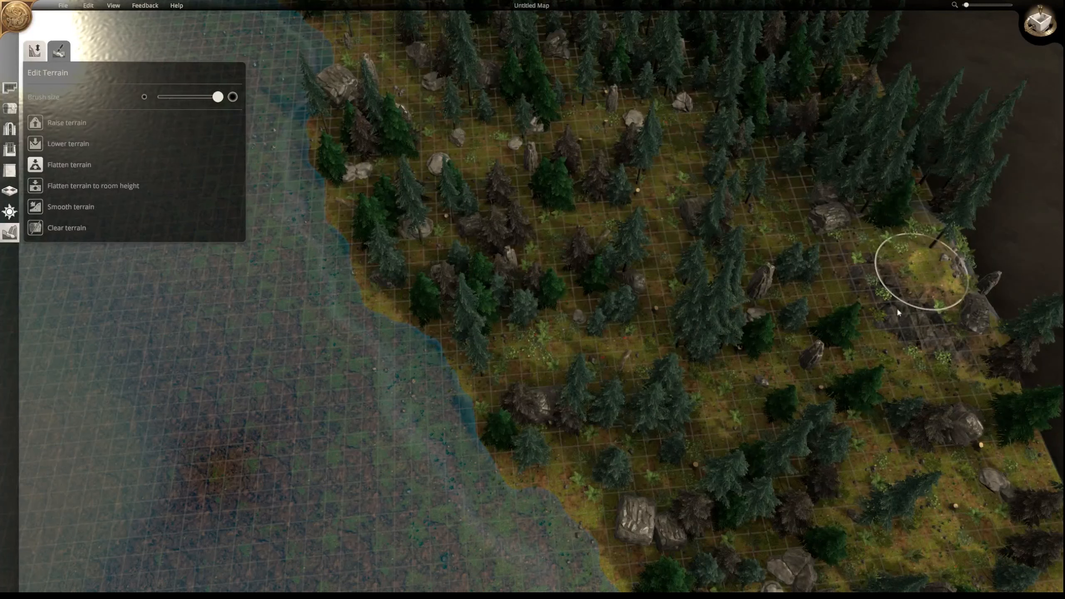
pyautogui.moveTo(912, 268)
pyautogui.mouseDown()
pyautogui.moveTo(887, 314)
pyautogui.moveTo(927, 333)
pyautogui.mouseUp()
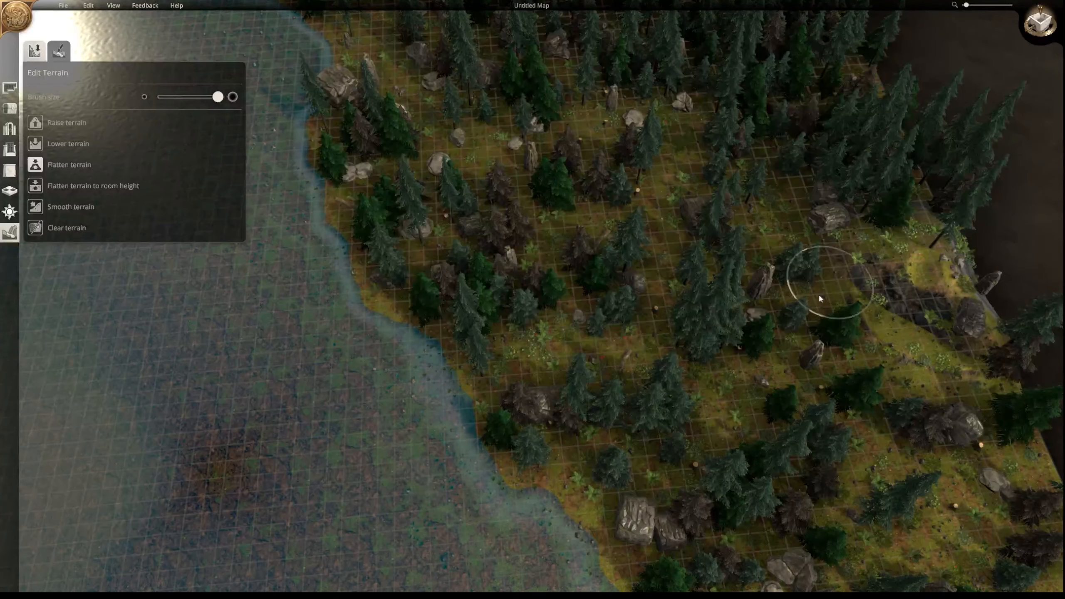
pyautogui.moveTo(937, 264)
pyautogui.mouseDown()
pyautogui.moveTo(918, 262)
pyautogui.moveTo(961, 278)
pyautogui.moveTo(958, 263)
pyautogui.moveTo(920, 260)
pyautogui.mouseUp()
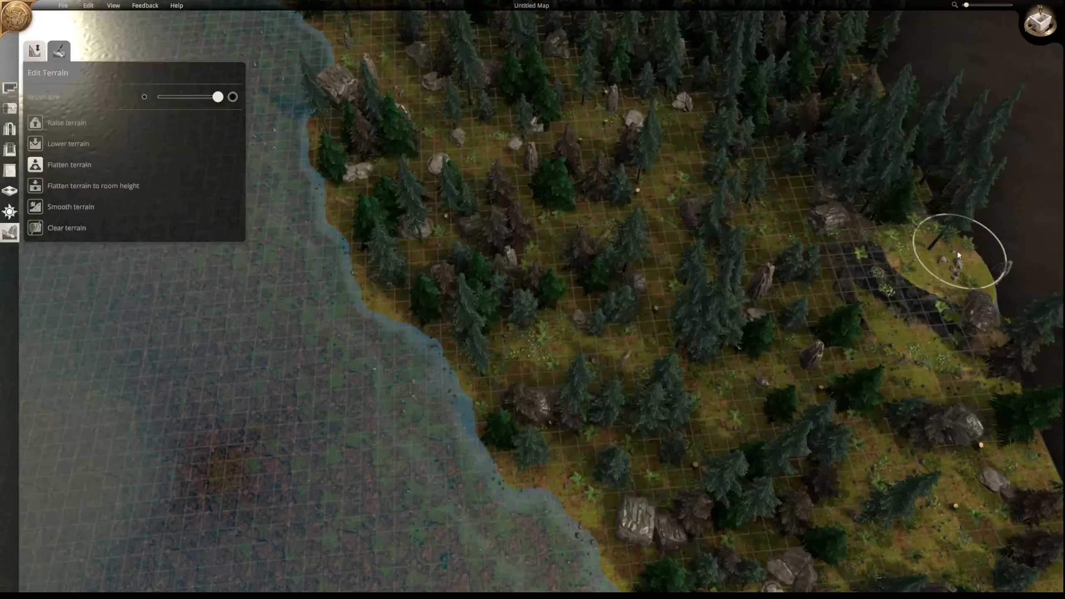
# - Flatten the ground around the hill to room height and smooth its rocky slope
pyautogui.click(36, 186)
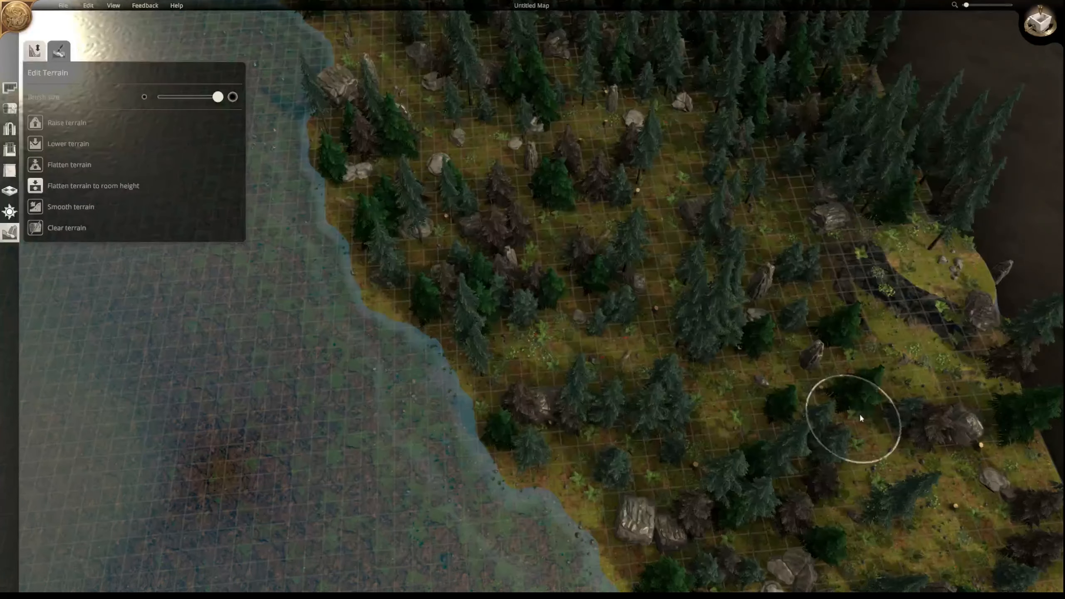
pyautogui.moveTo(887, 389)
pyautogui.mouseDown()
pyautogui.moveTo(872, 388)
pyautogui.moveTo(927, 411)
pyautogui.moveTo(888, 418)
pyautogui.moveTo(835, 402)
pyautogui.moveTo(894, 380)
pyautogui.moveTo(836, 333)
pyautogui.moveTo(912, 370)
pyautogui.moveTo(939, 390)
pyautogui.moveTo(941, 411)
pyautogui.moveTo(846, 410)
pyautogui.moveTo(750, 338)
pyautogui.moveTo(951, 226)
pyautogui.moveTo(923, 261)
pyautogui.moveTo(979, 266)
pyautogui.mouseUp()
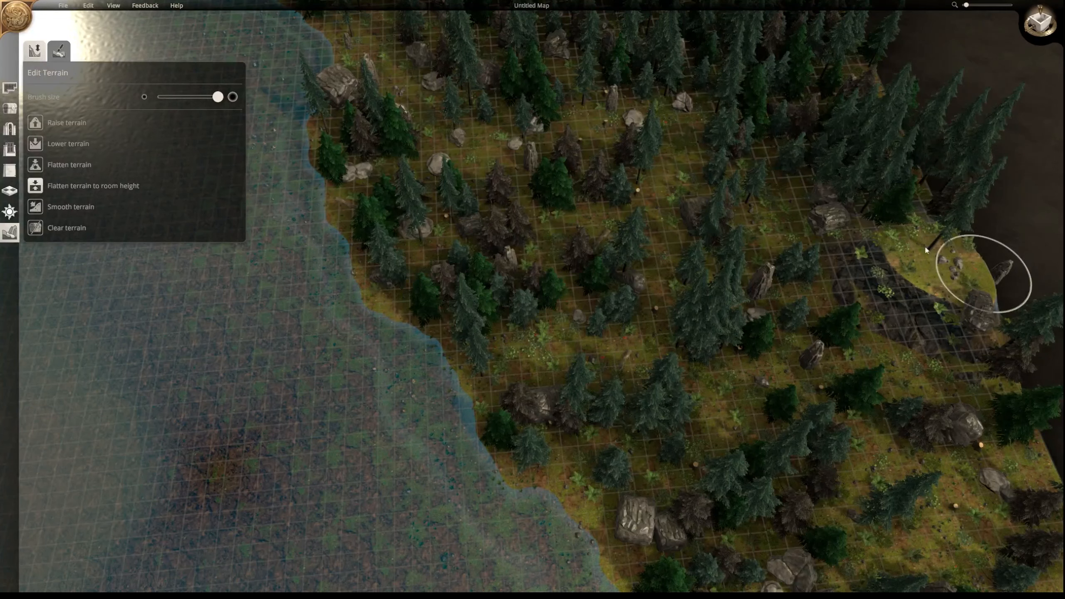
pyautogui.click(38, 210)
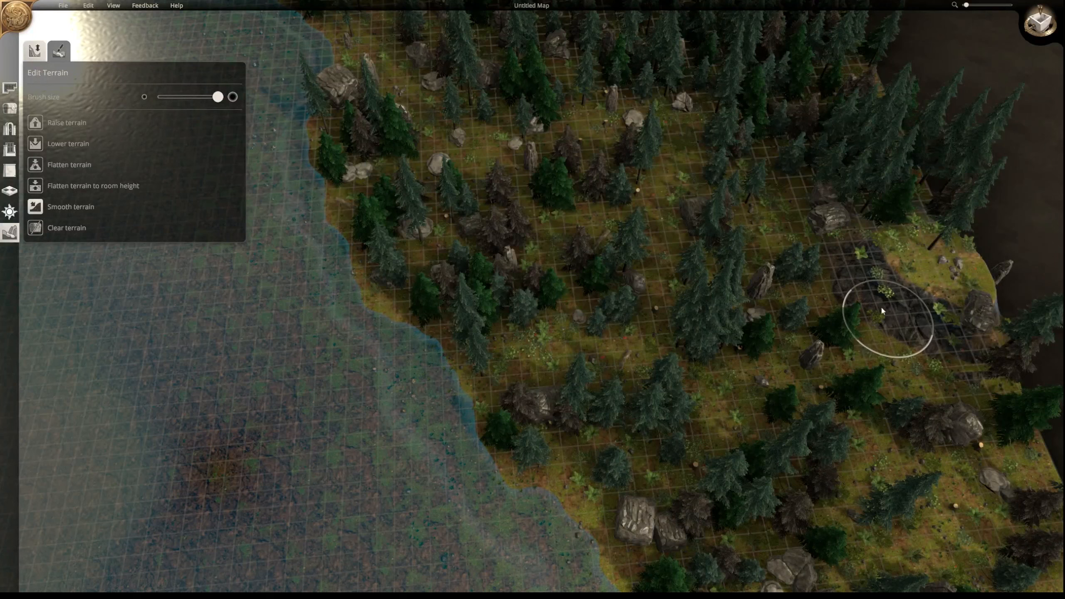
pyautogui.moveTo(881, 308)
pyautogui.mouseDown()
pyautogui.moveTo(848, 267)
pyautogui.moveTo(933, 326)
pyautogui.moveTo(1007, 335)
pyautogui.mouseUp()
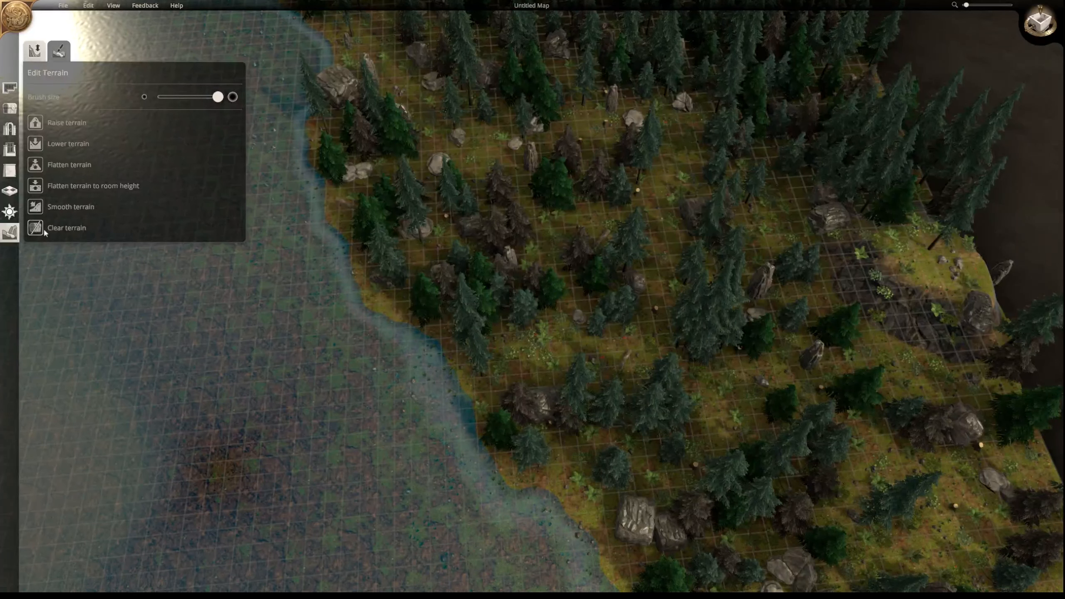
# - Clear the trees and rocks from a broad stretch of forest between the lakeshore and the hill
pyautogui.moveTo(561, 309)
pyautogui.mouseDown()
pyautogui.moveTo(523, 302)
pyautogui.moveTo(508, 264)
pyautogui.moveTo(468, 250)
pyautogui.moveTo(489, 328)
pyautogui.moveTo(413, 274)
pyautogui.moveTo(393, 216)
pyautogui.moveTo(546, 173)
pyautogui.moveTo(628, 242)
pyautogui.moveTo(625, 300)
pyautogui.moveTo(544, 446)
pyautogui.moveTo(649, 499)
pyautogui.moveTo(697, 415)
pyautogui.moveTo(718, 258)
pyautogui.moveTo(709, 161)
pyautogui.moveTo(887, 197)
pyautogui.moveTo(896, 247)
pyautogui.moveTo(955, 227)
pyautogui.moveTo(979, 297)
pyautogui.moveTo(1019, 327)
pyautogui.mouseUp()
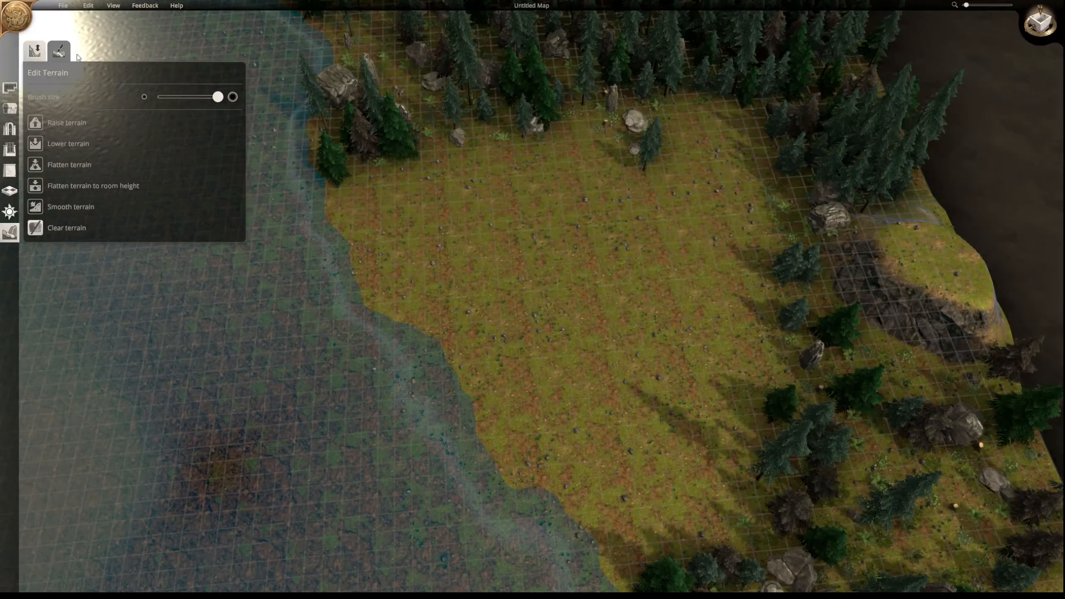
# - Paint the shallow lakebed along the cleared shoreline with the light brown dirt texture, using the largest terrain paint brush
pyautogui.click(59, 51)
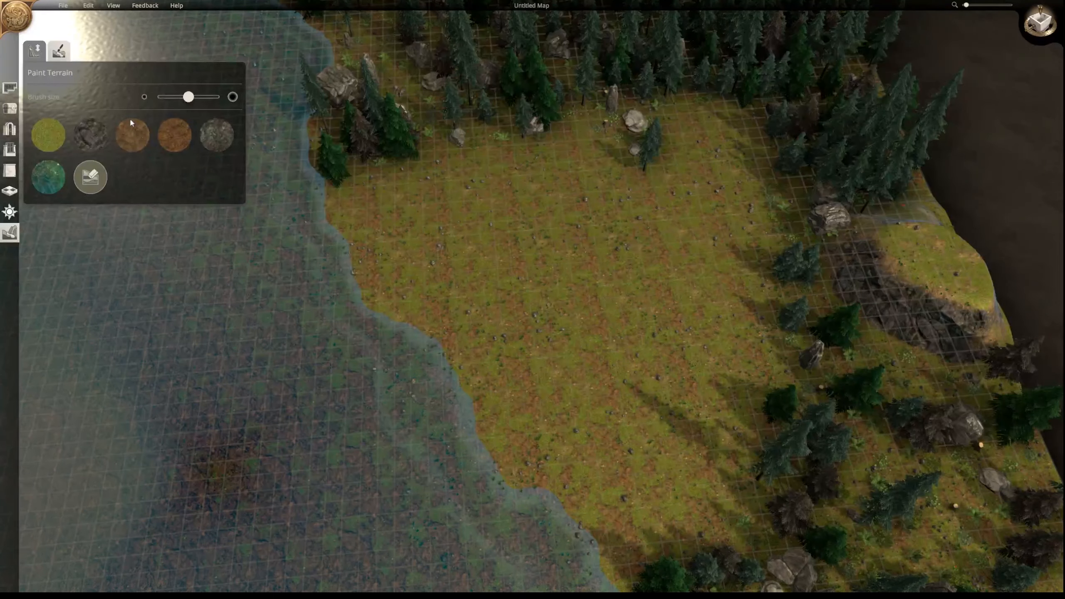
pyautogui.click(93, 181)
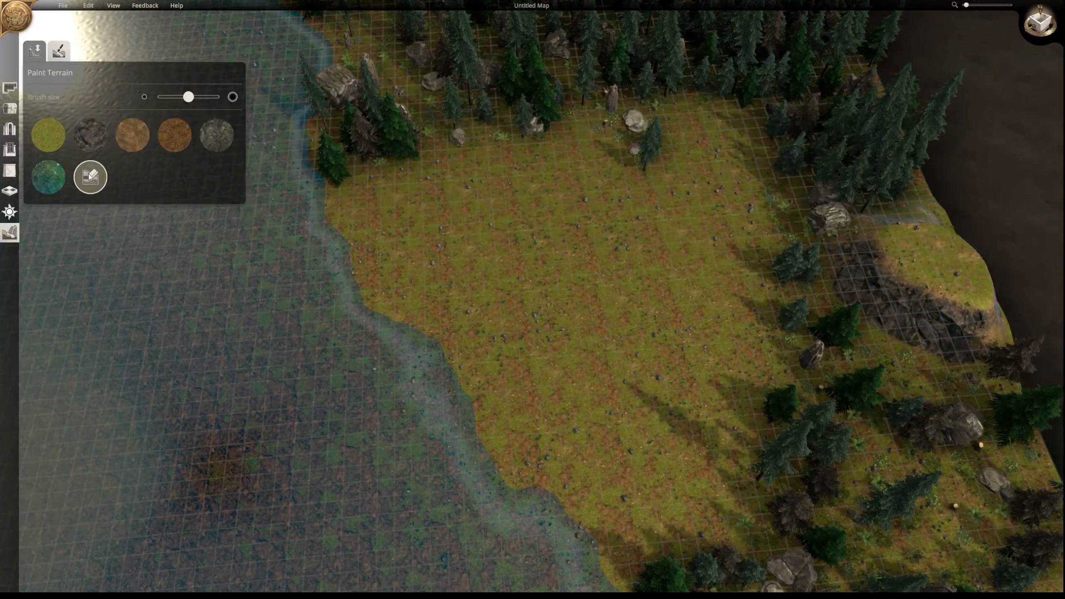
pyautogui.moveTo(196, 99); pyautogui.dragTo(228, 98)
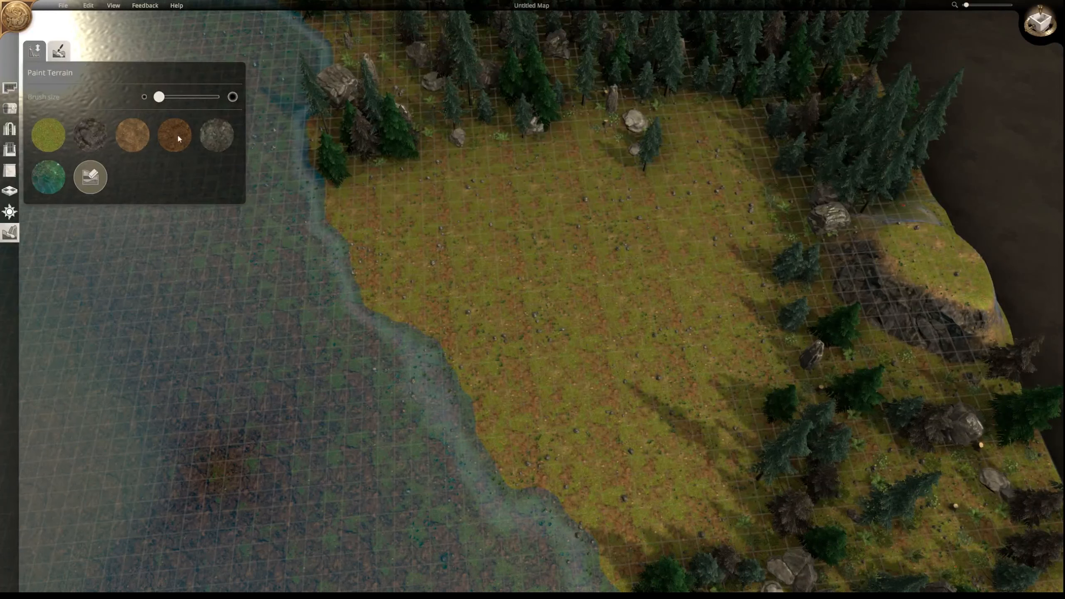
pyautogui.click(130, 141)
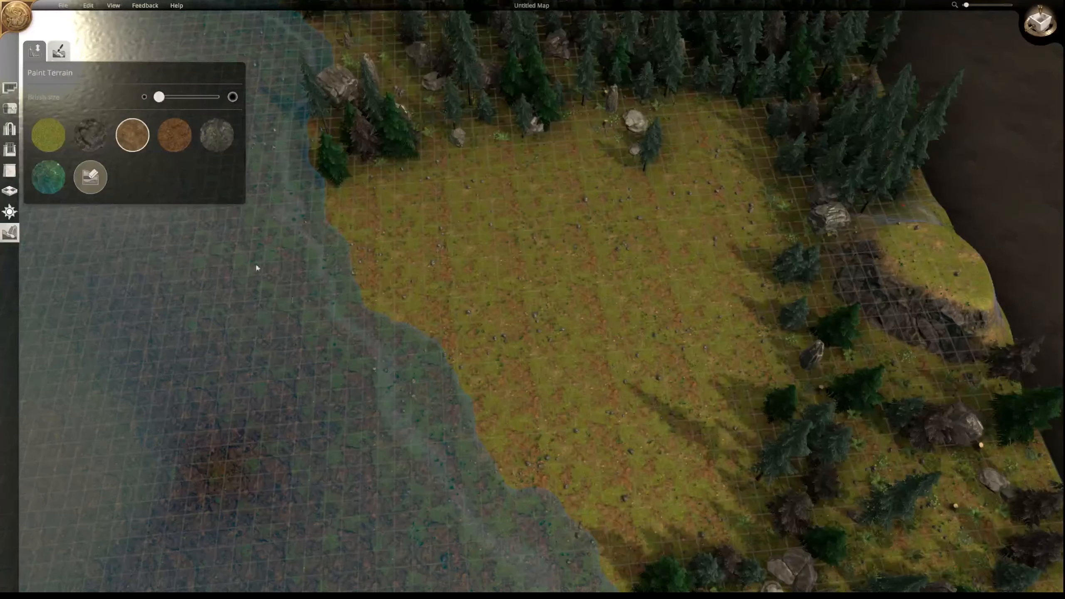
pyautogui.moveTo(159, 97); pyautogui.dragTo(230, 100)
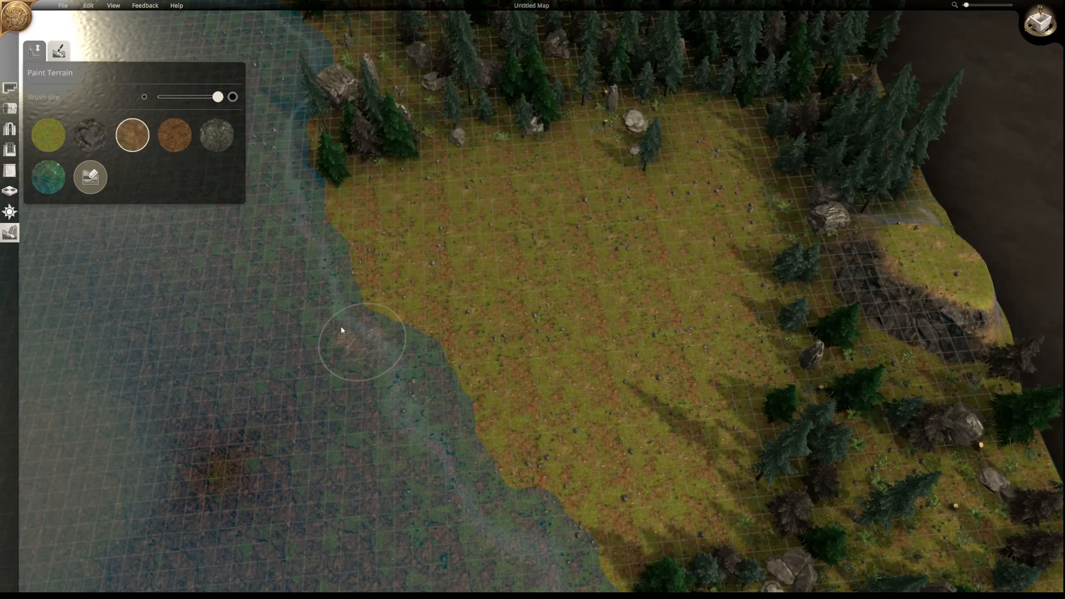
pyautogui.moveTo(341, 330)
pyautogui.mouseDown()
pyautogui.moveTo(317, 278)
pyautogui.moveTo(294, 277)
pyautogui.moveTo(252, 315)
pyautogui.moveTo(352, 445)
pyautogui.moveTo(285, 415)
pyautogui.moveTo(242, 375)
pyautogui.moveTo(253, 308)
pyautogui.moveTo(340, 350)
pyautogui.moveTo(418, 424)
pyautogui.moveTo(333, 318)
pyautogui.moveTo(304, 333)
pyautogui.moveTo(312, 348)
pyautogui.moveTo(315, 277)
pyautogui.moveTo(299, 236)
pyautogui.mouseUp()
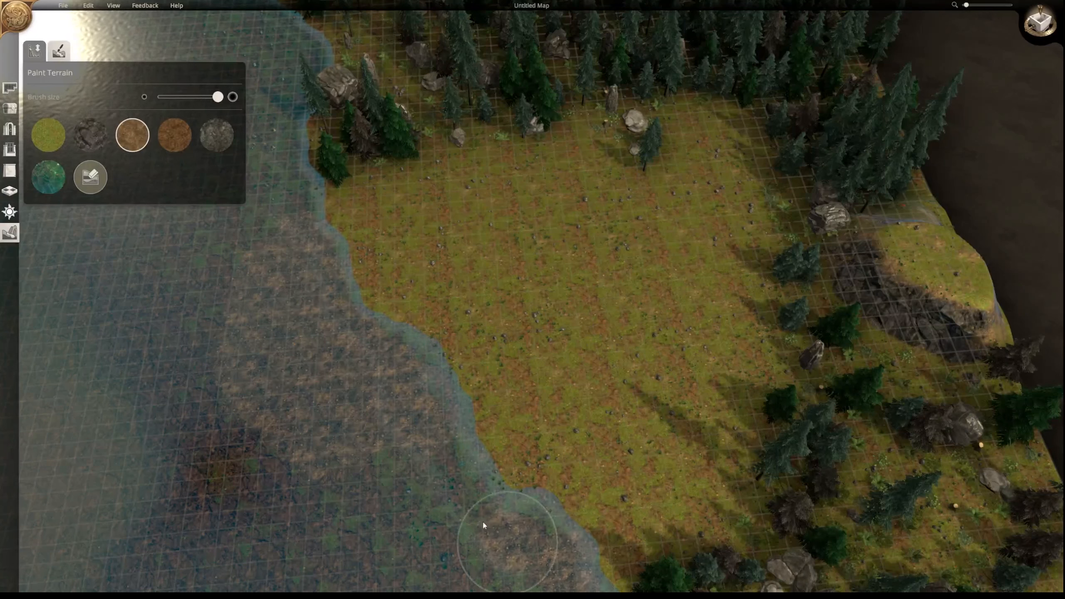
pyautogui.moveTo(483, 520)
pyautogui.mouseDown()
pyautogui.moveTo(438, 445)
pyautogui.moveTo(362, 473)
pyautogui.moveTo(353, 507)
pyautogui.moveTo(320, 487)
pyautogui.moveTo(403, 565)
pyautogui.moveTo(521, 577)
pyautogui.moveTo(417, 482)
pyautogui.mouseUp()
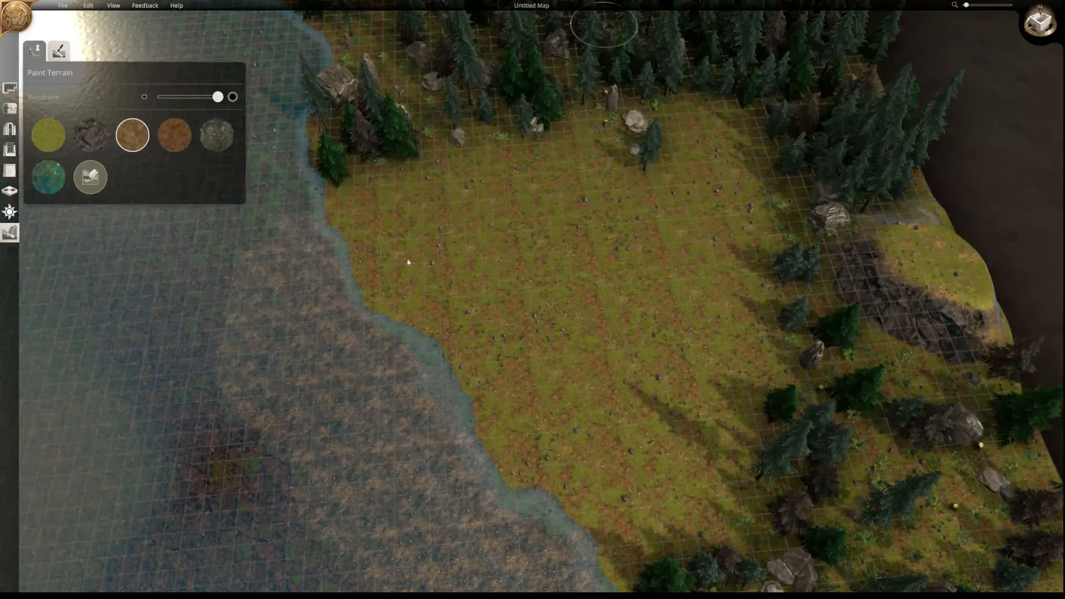
# - Examine the draw, remove and edit room modes and the room types offered by each theme, from Alchemists' Laboratory to Village
pyautogui.click(5, 89)
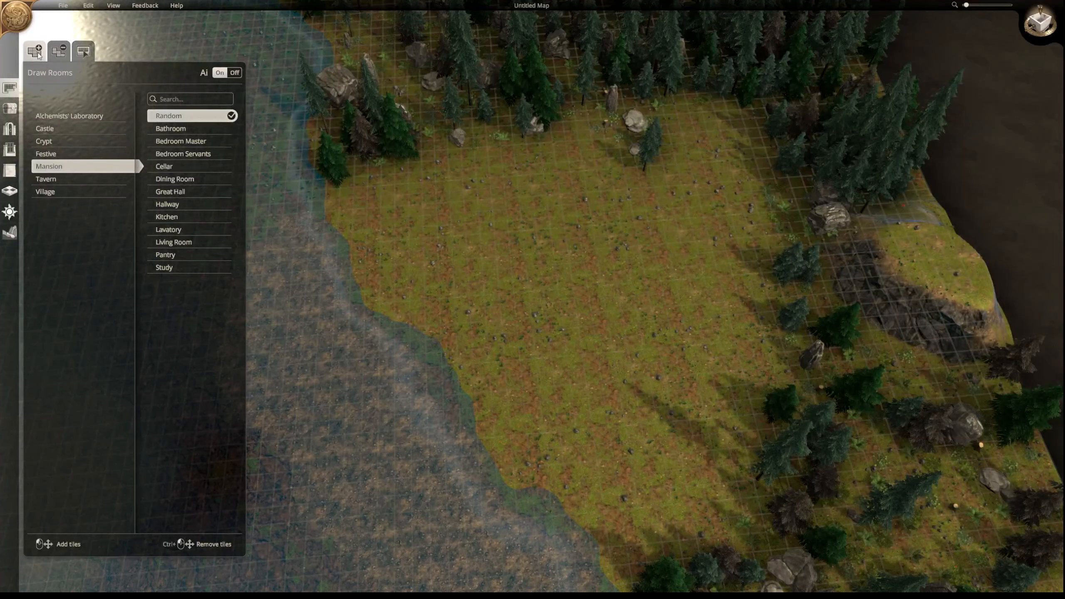
pyautogui.click(59, 52)
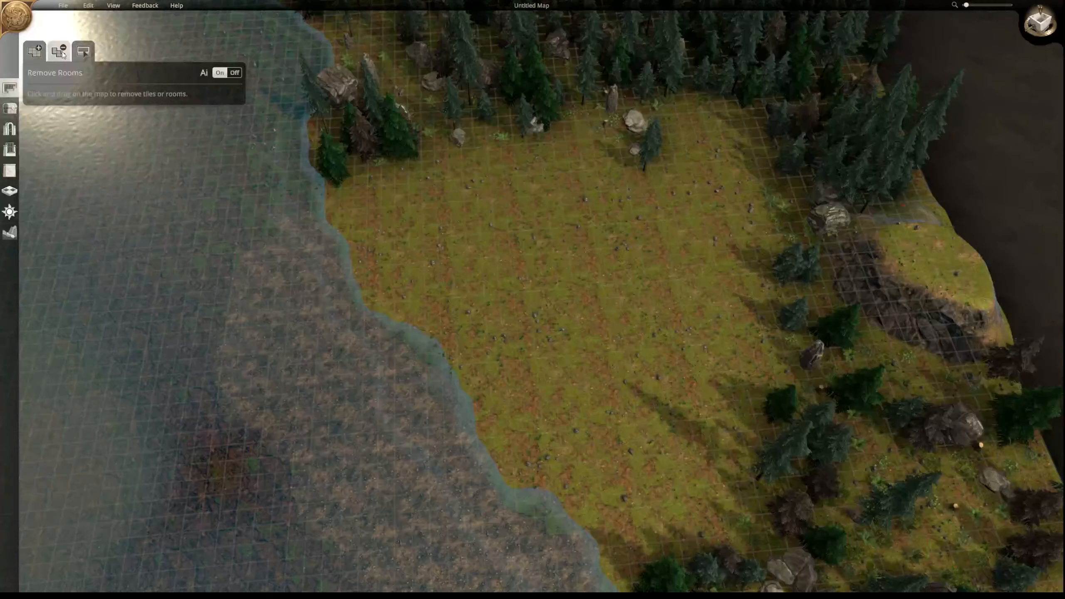
pyautogui.click(88, 54)
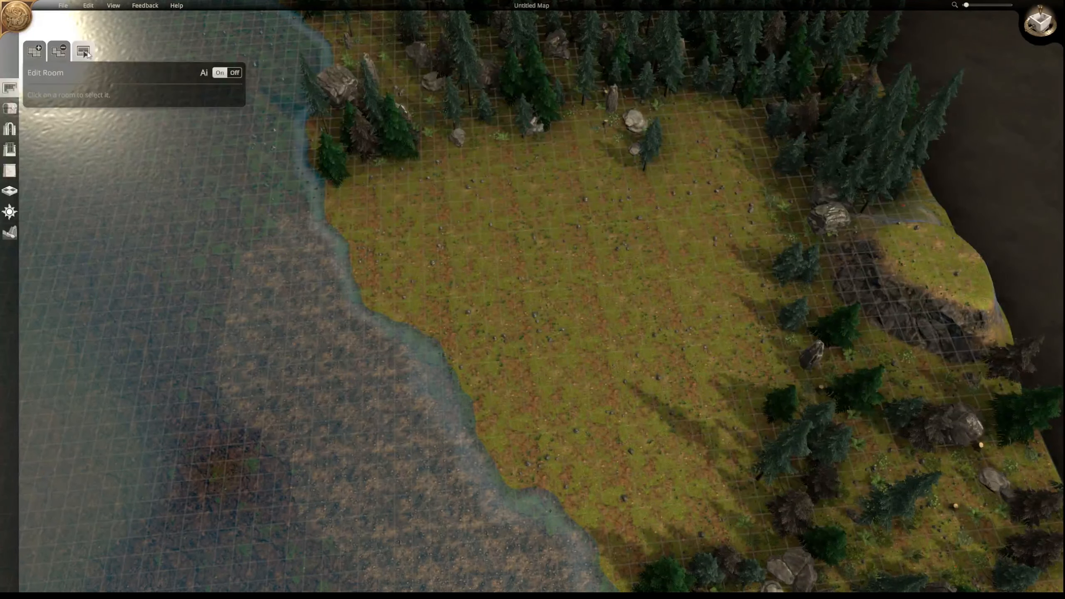
pyautogui.click(35, 57)
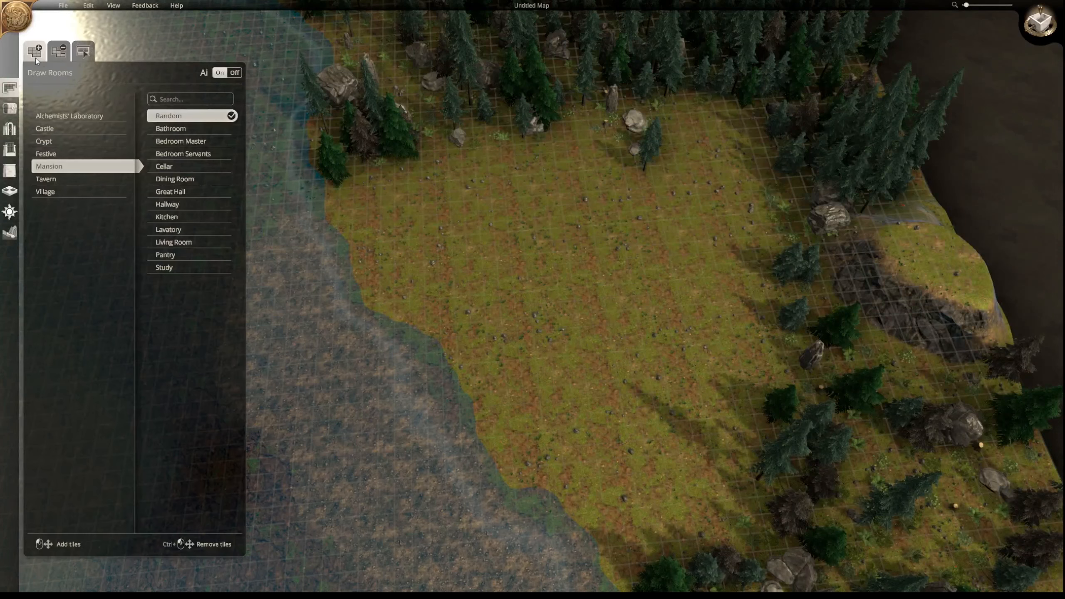
pyautogui.click(90, 118)
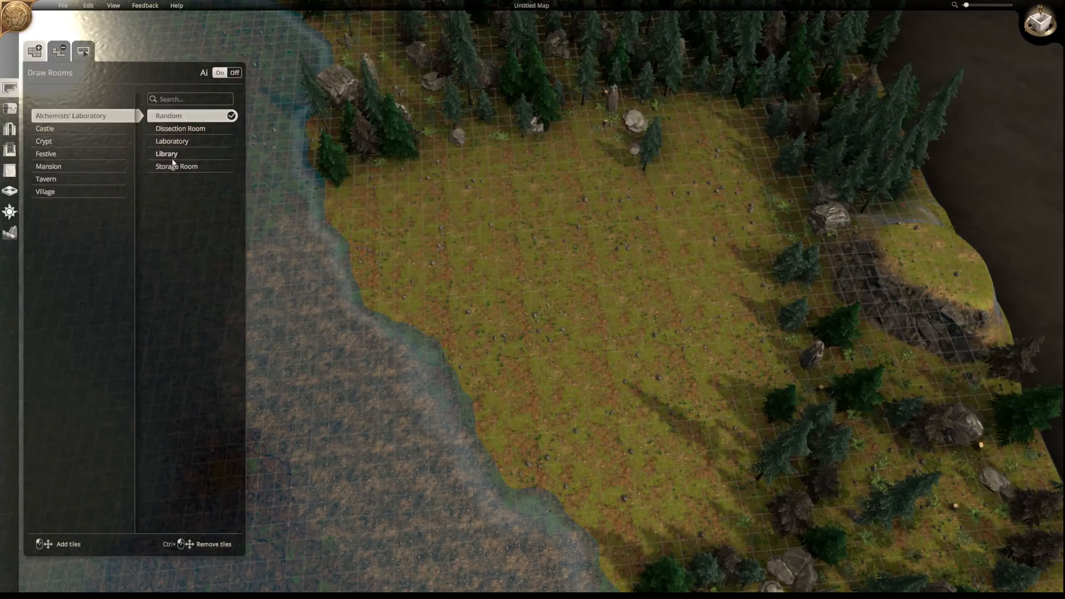
pyautogui.click(75, 129)
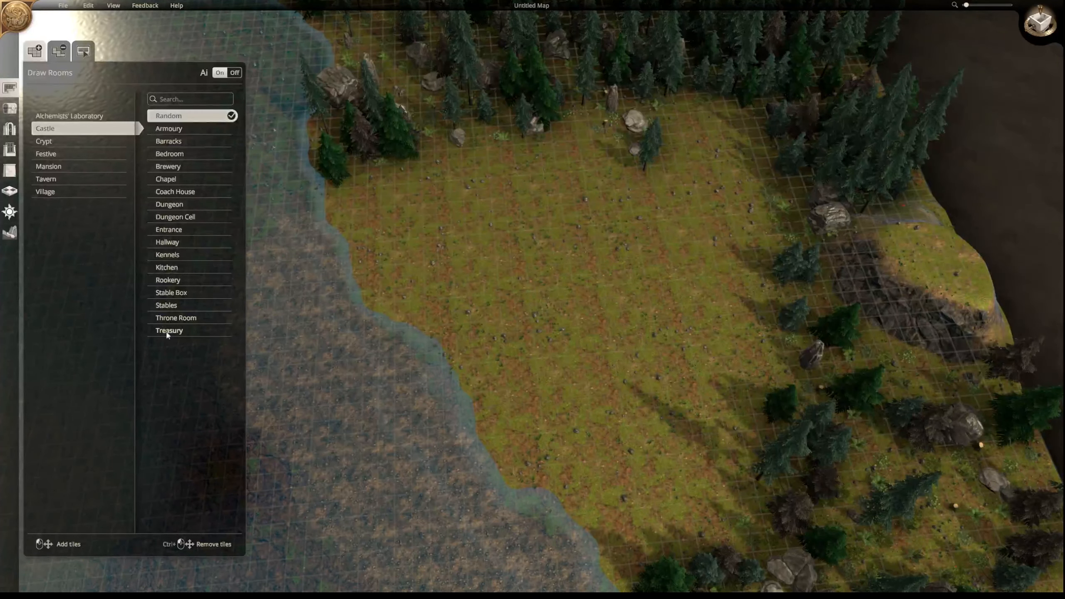
pyautogui.click(46, 142)
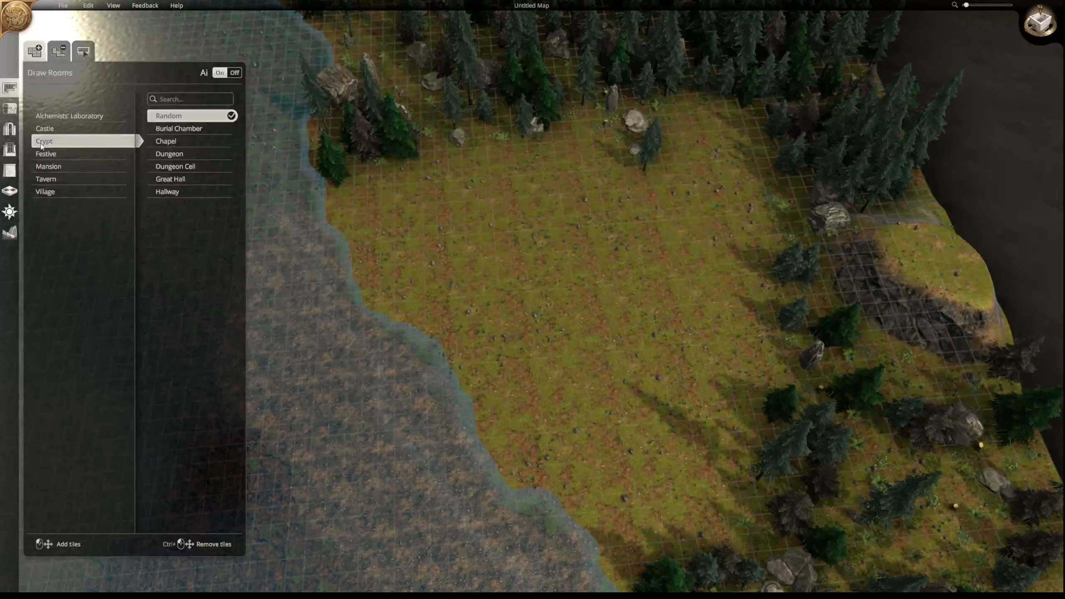
pyautogui.click(44, 156)
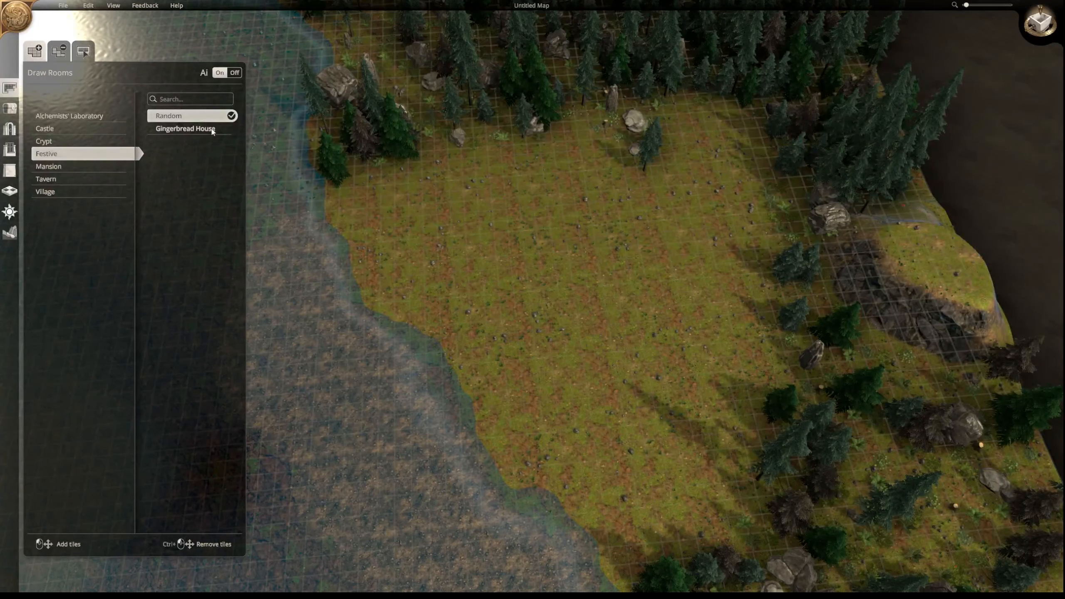
pyautogui.click(54, 168)
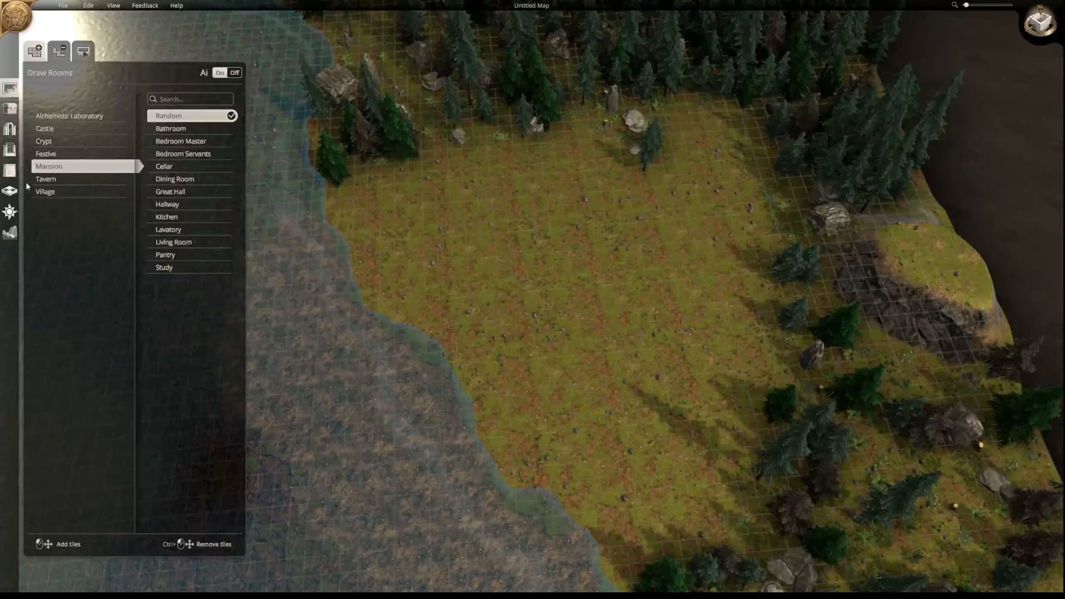
pyautogui.click(41, 181)
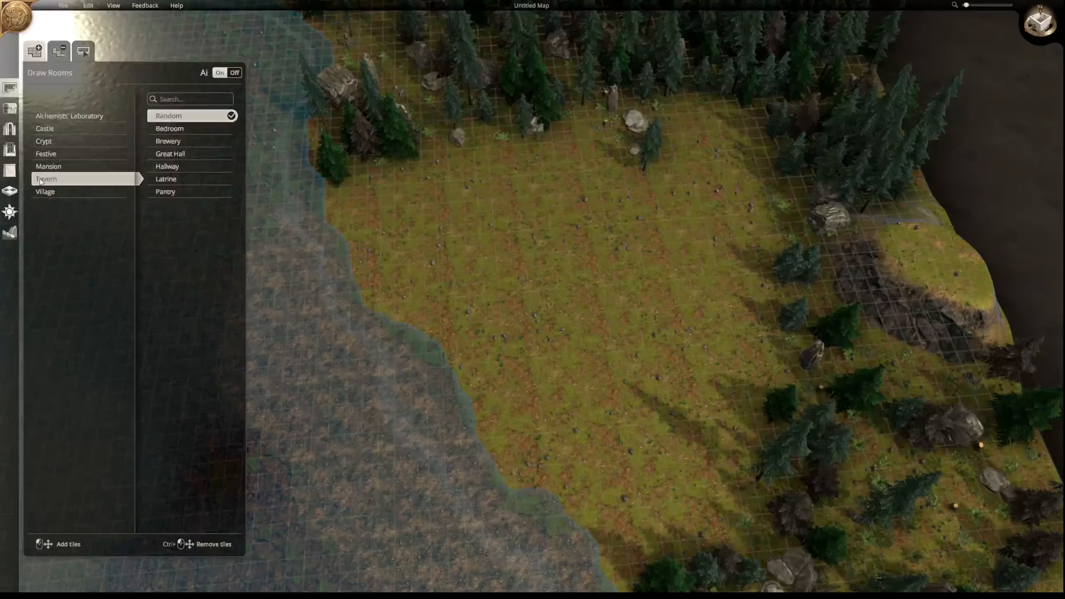
pyautogui.click(51, 192)
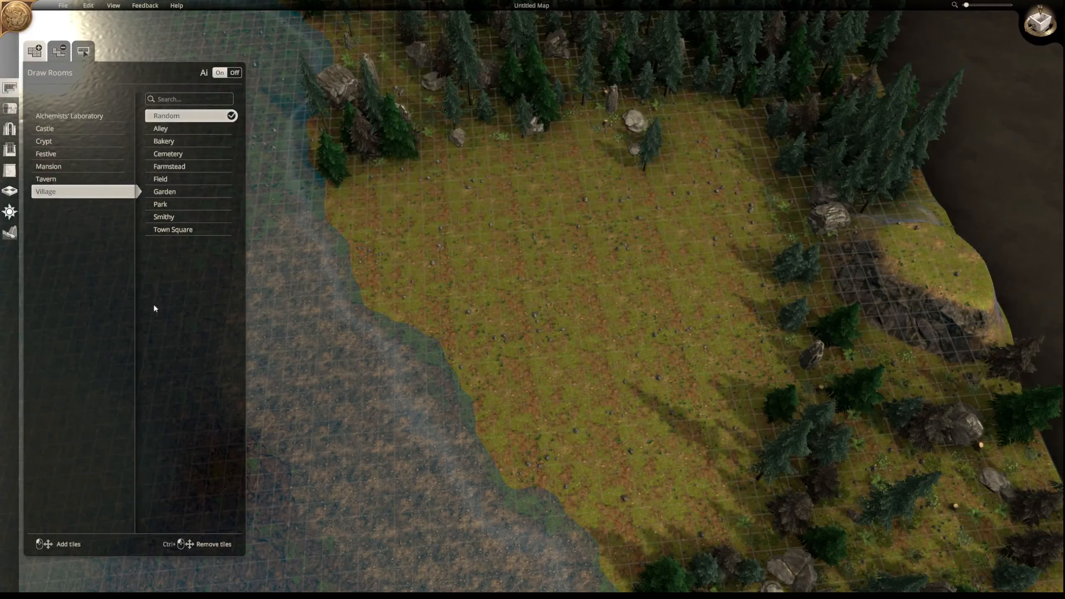
# - Draw a rectangular Castle Barracks room in the clearing beside the lakeshore
pyautogui.click(53, 128)
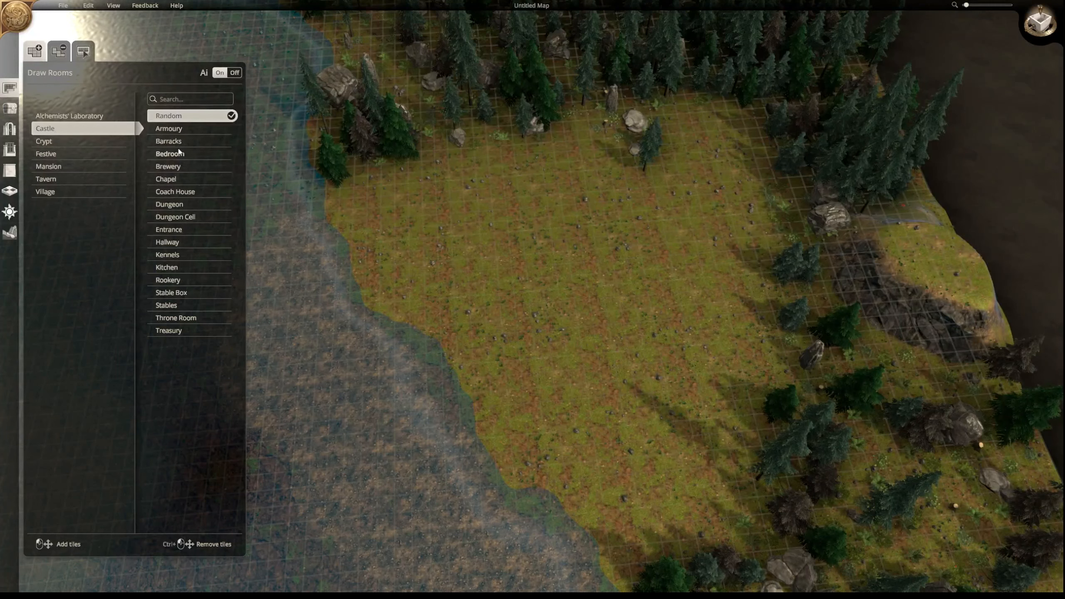
pyautogui.click(178, 143)
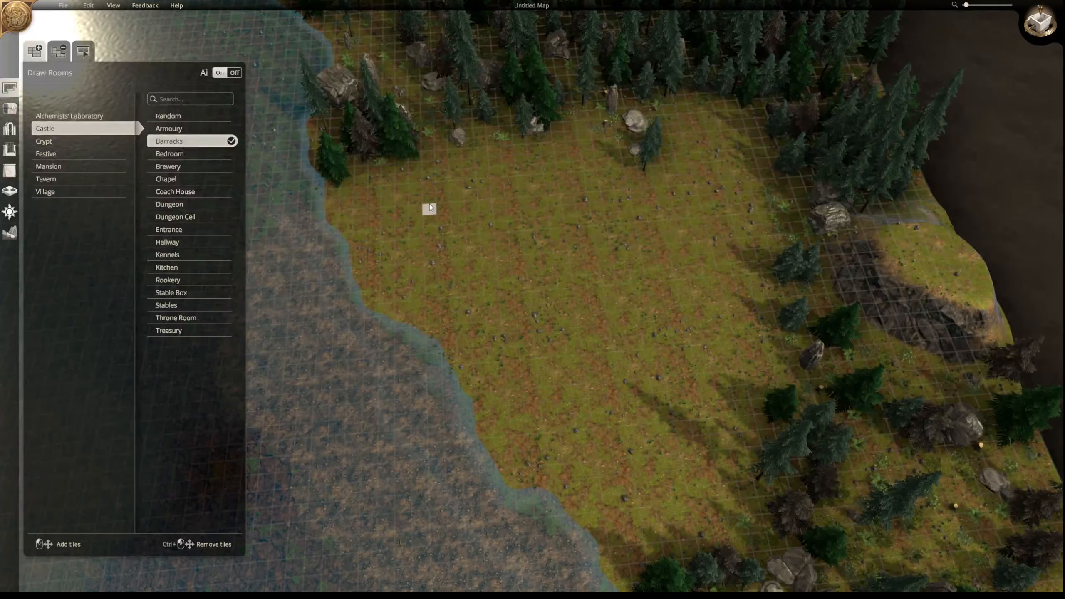
pyautogui.moveTo(398, 190); pyautogui.dragTo(554, 301)
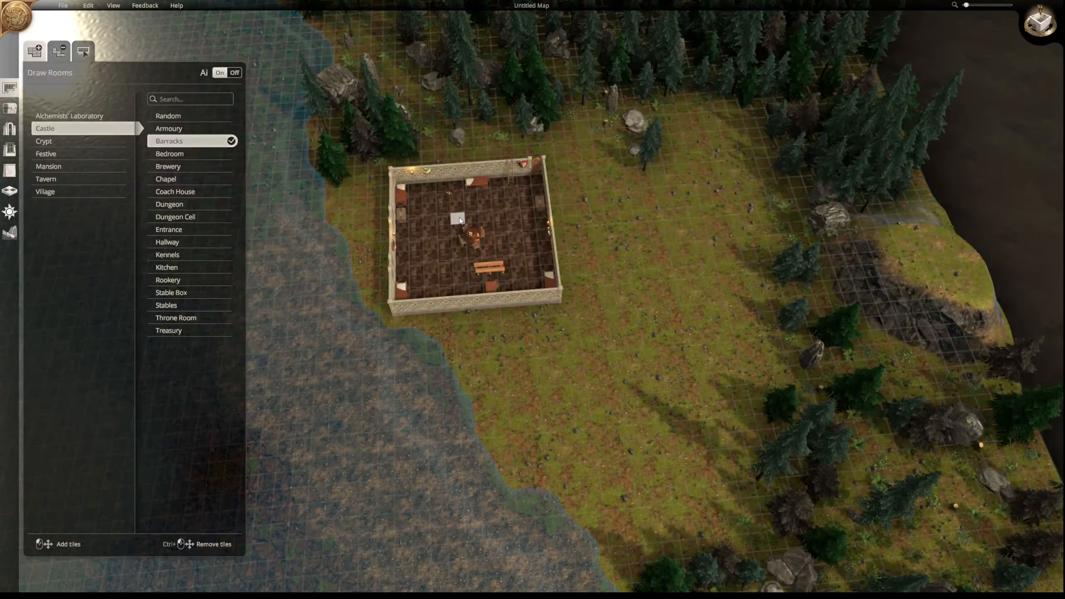
# - Regenerate the barracks room's flooring and furnishings twice, keeping its Castle Barracks theme
pyautogui.scroll(3, 461, 221)
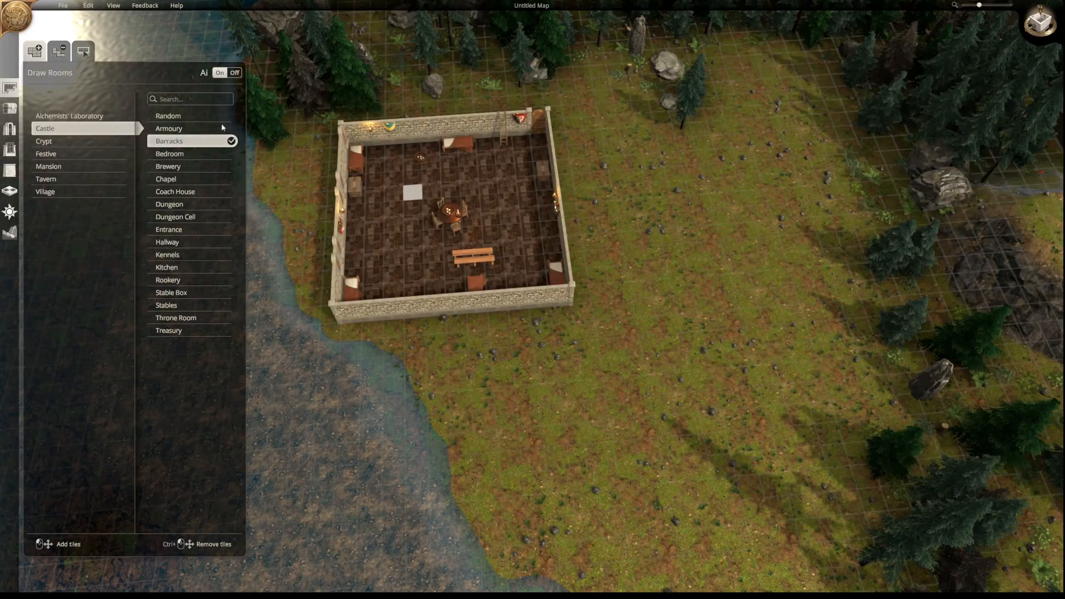
pyautogui.click(83, 51)
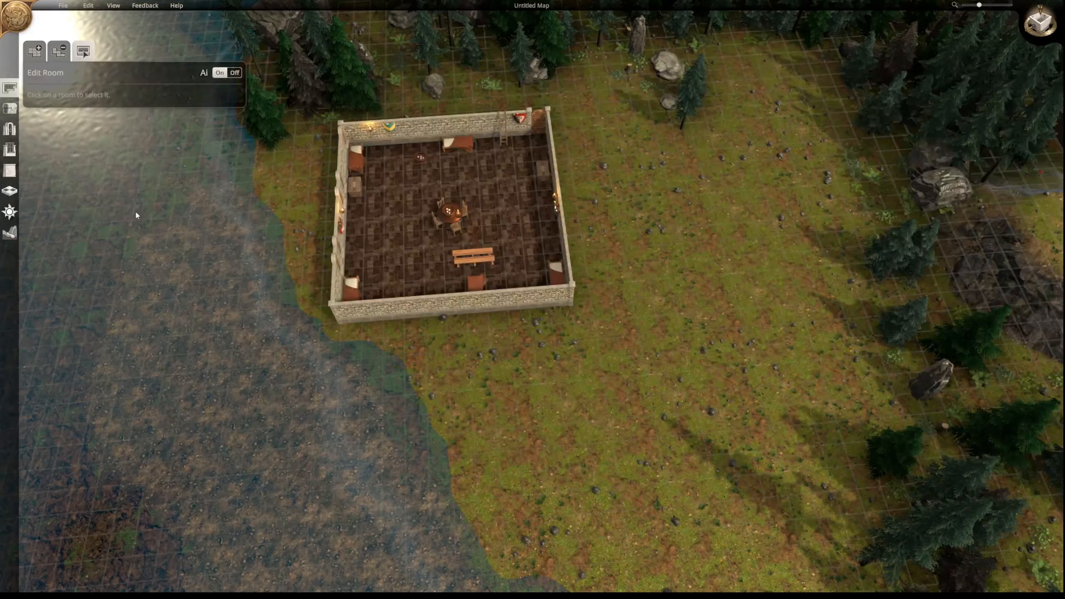
pyautogui.click(458, 184)
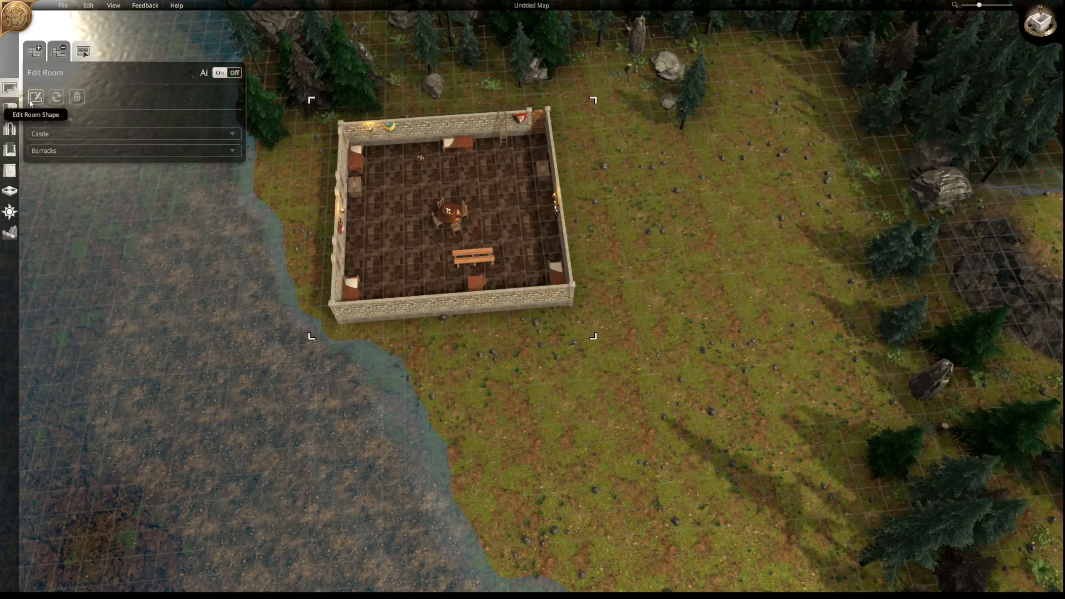
pyautogui.click(51, 100)
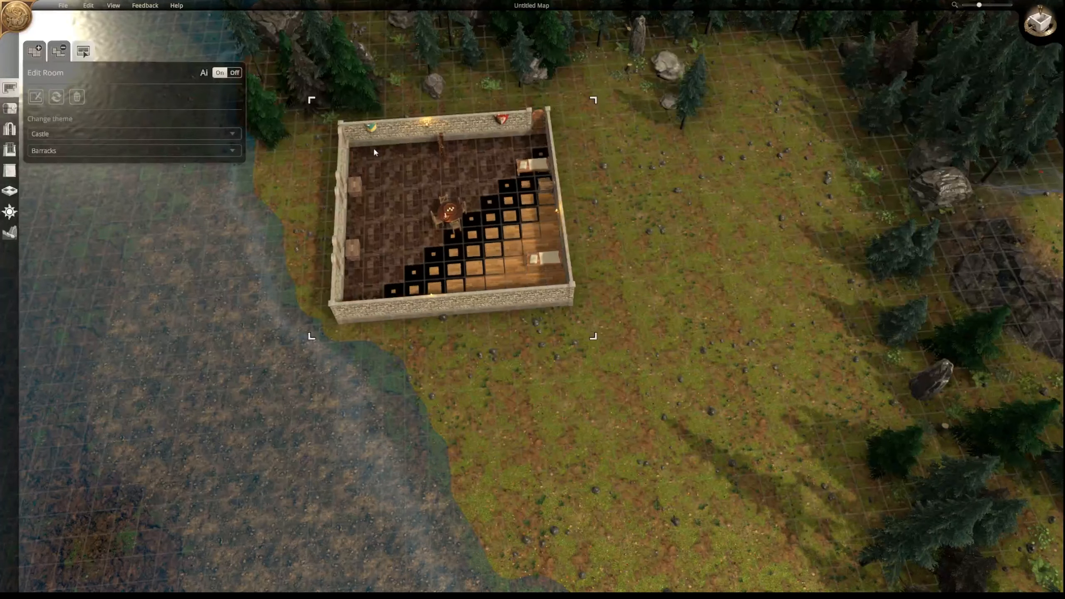
pyautogui.click(58, 101)
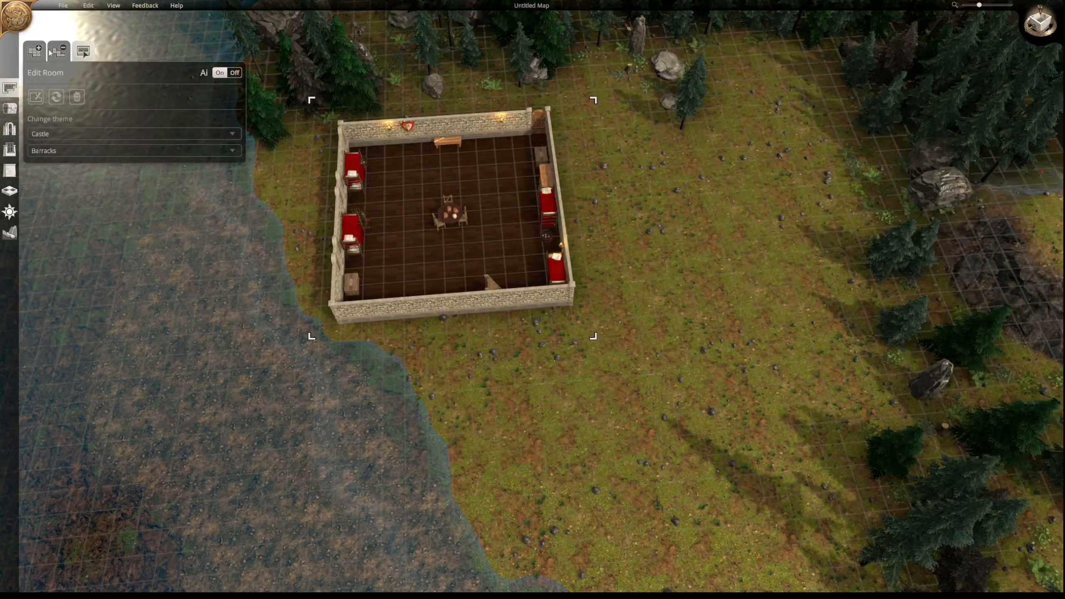
# - Draw a rectangular Castle Dungeon room in the clearing between the barracks and the rocky hill
pyautogui.click(36, 52)
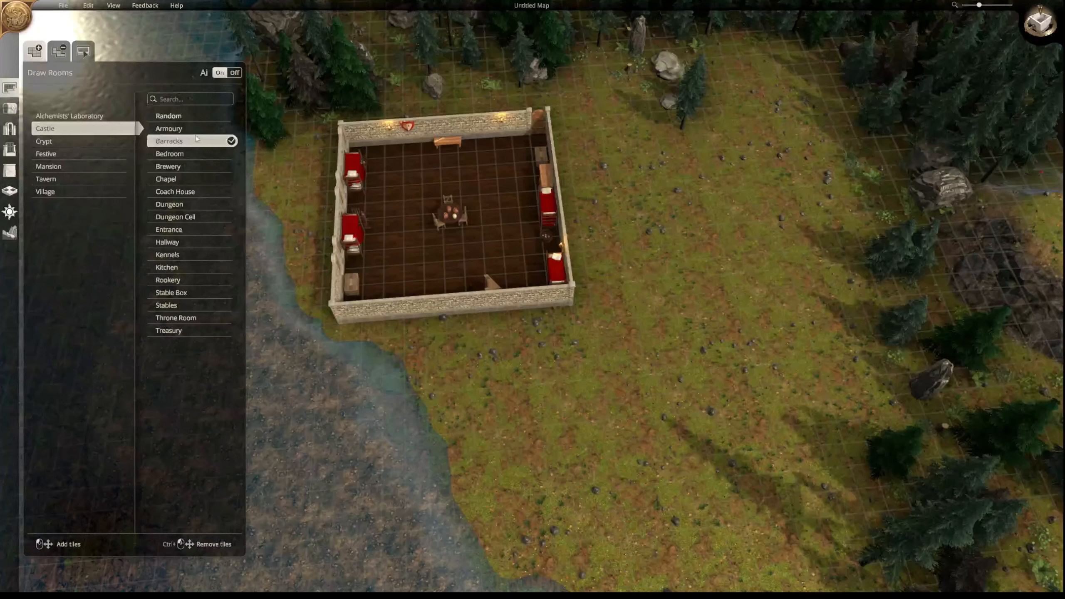
pyautogui.click(163, 205)
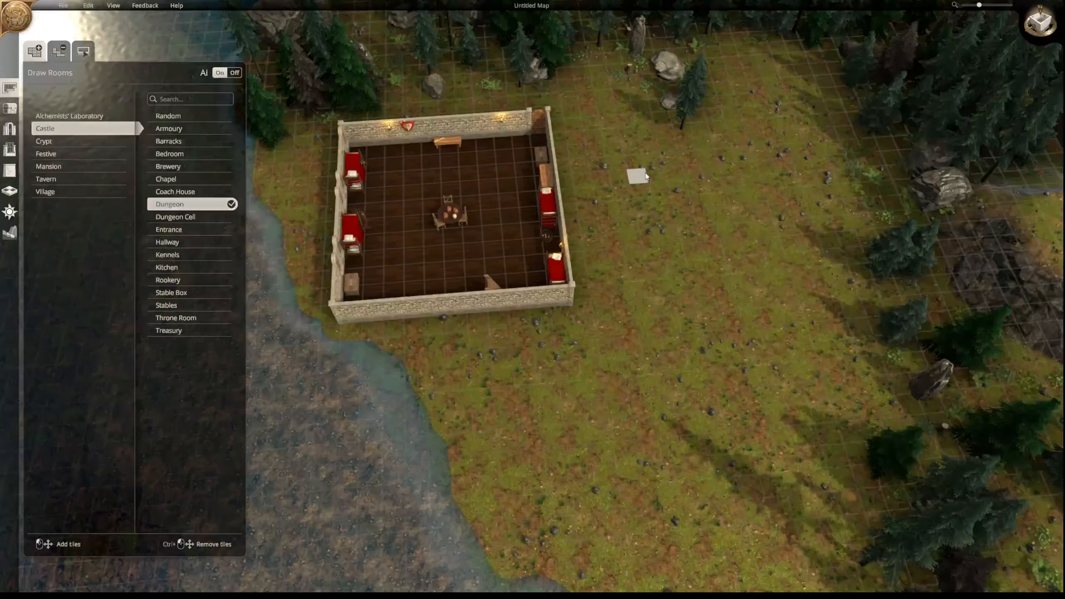
pyautogui.moveTo(645, 176); pyautogui.dragTo(830, 290)
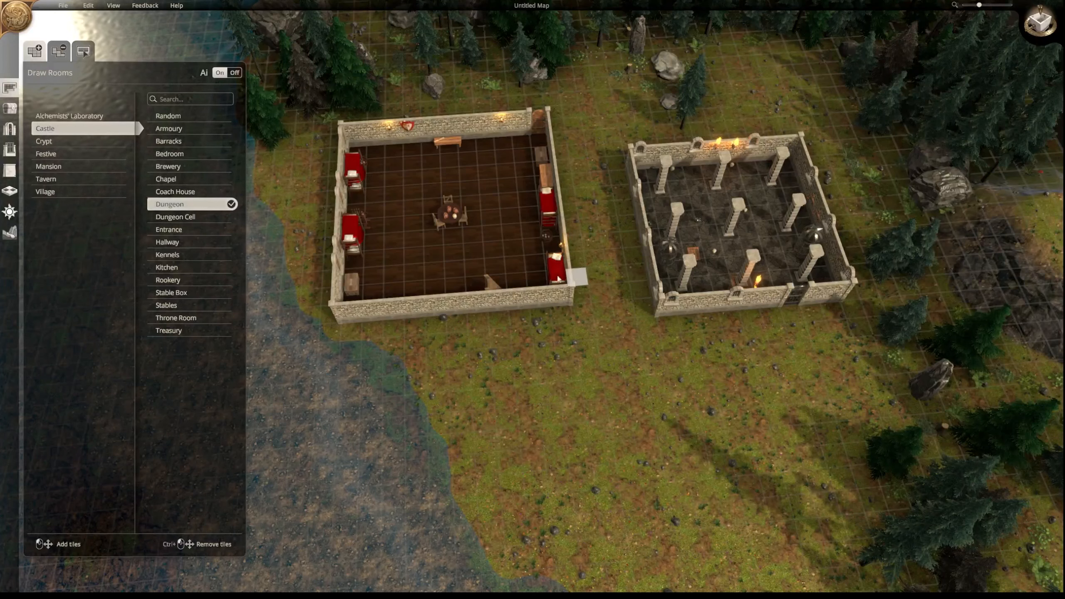
# - Delete the dungeon room, undo the deletion, and redo it
pyautogui.click(81, 58)
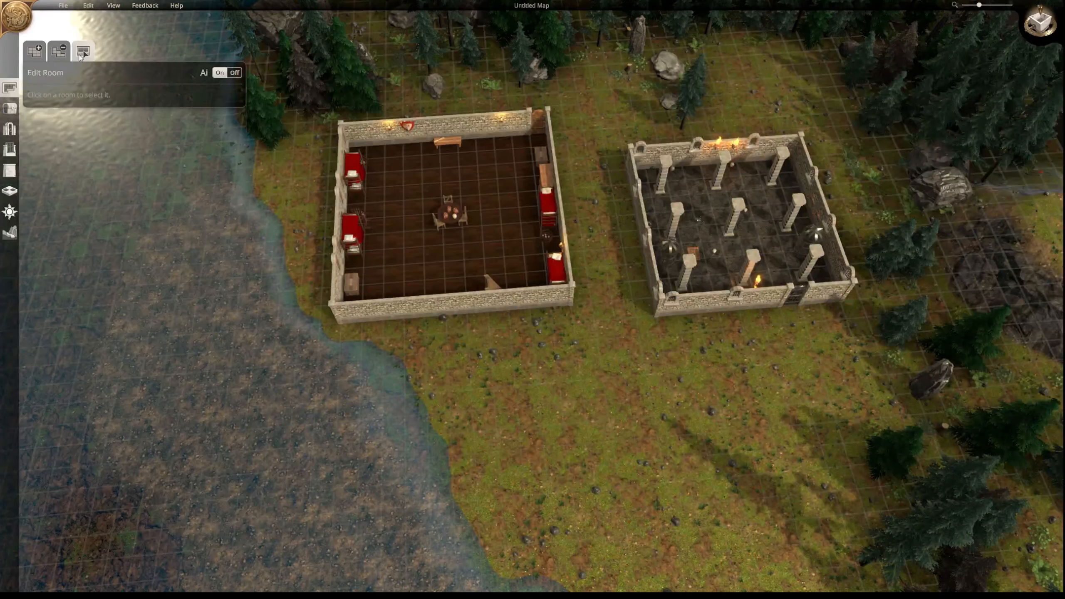
pyautogui.click(726, 224)
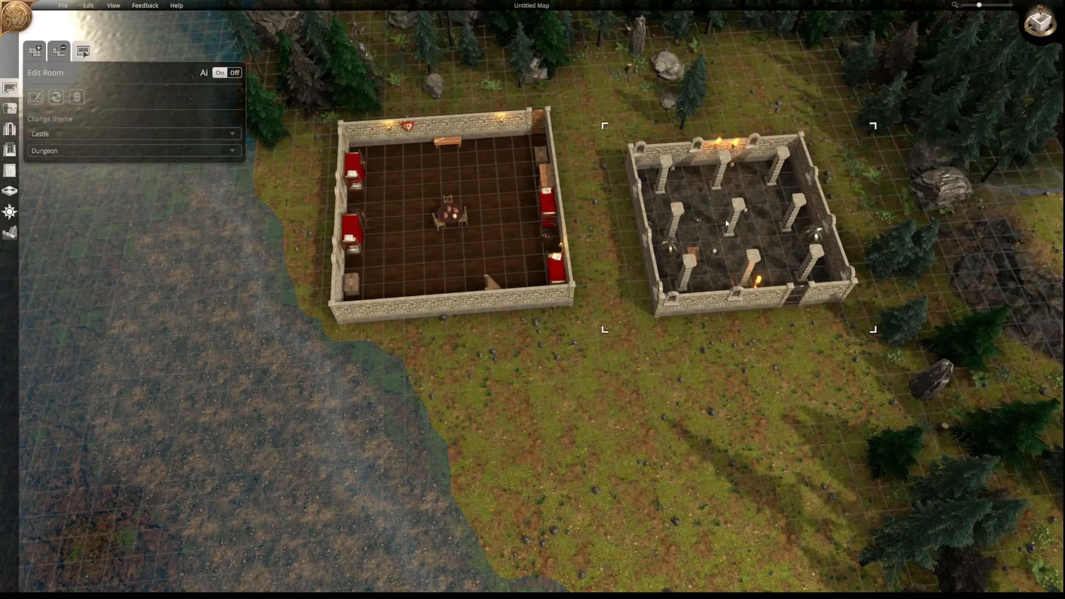
pyautogui.click(78, 102)
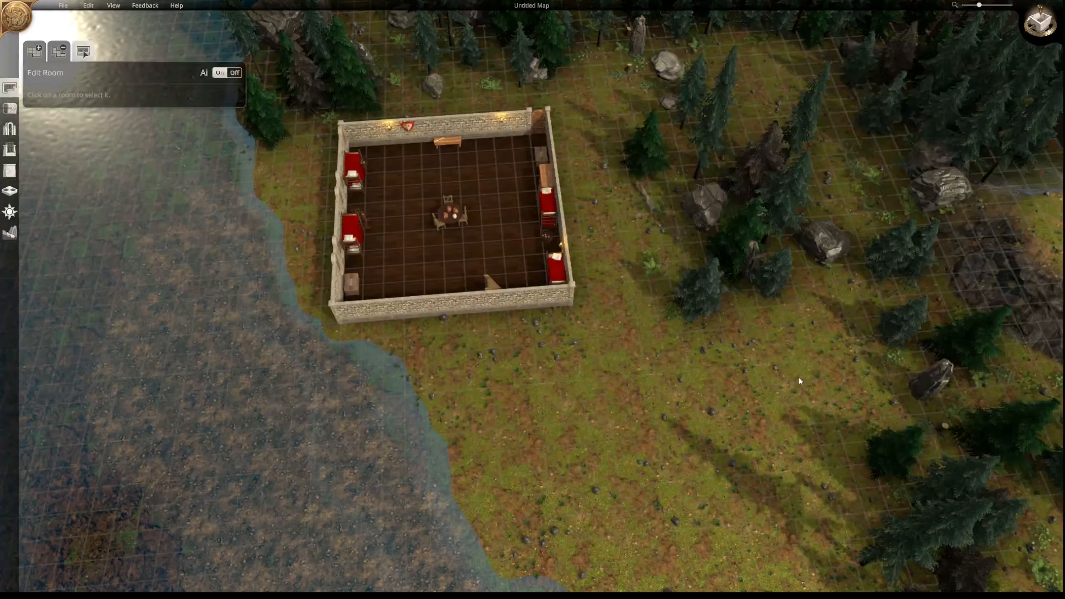
pyautogui.hotkey('ctrl', 'z')
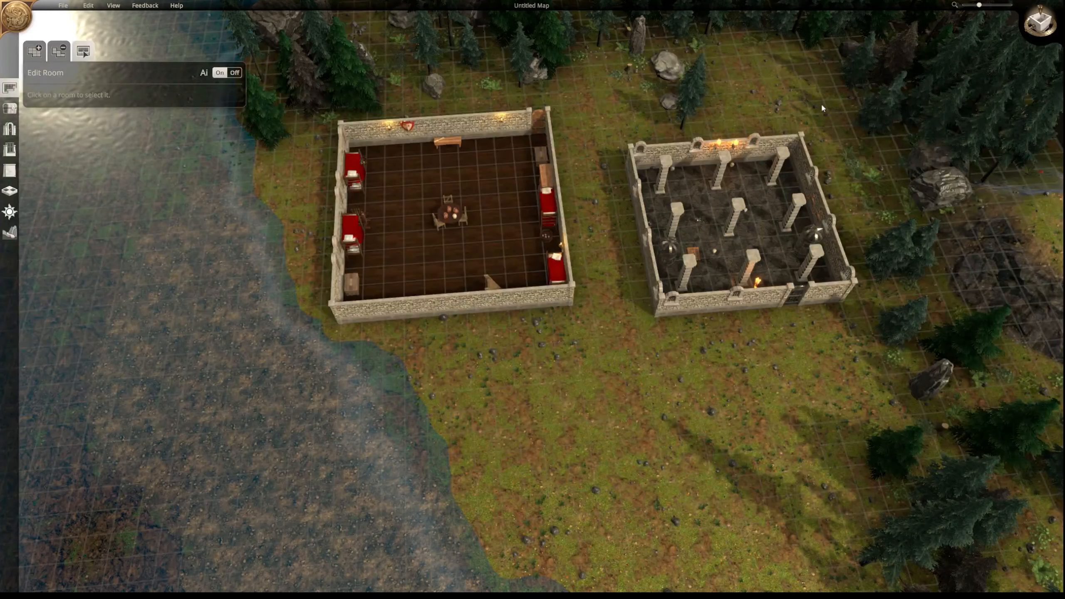
pyautogui.hotkey('ctrl', 'y')
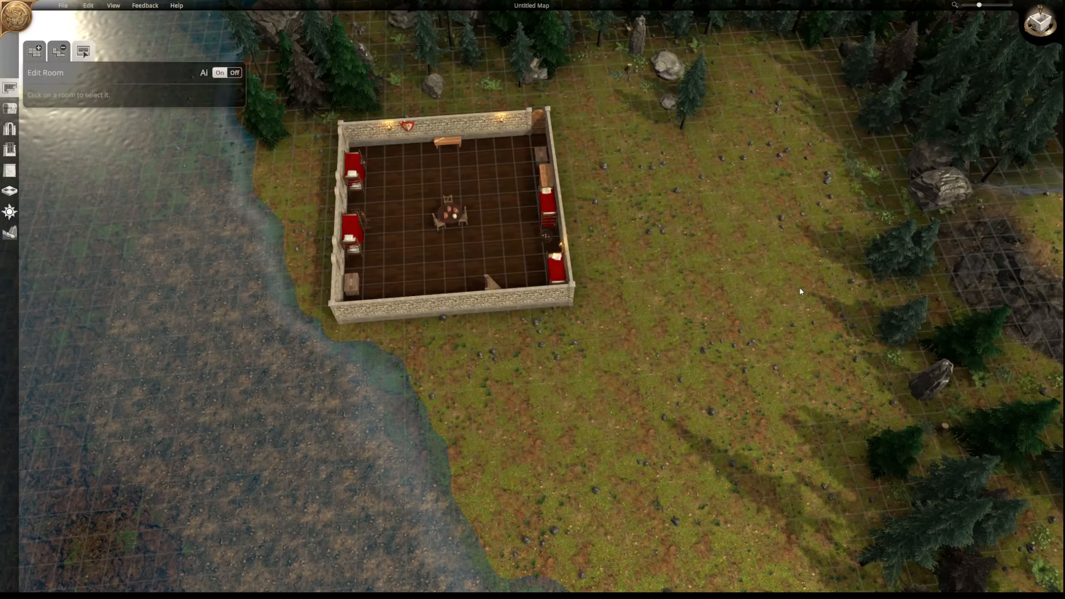
pyautogui.moveTo(792, 280); pyautogui.dragTo(796, 317, button='middle')
pyautogui.moveTo(796, 317); pyautogui.dragTo(447, 326, button='right')
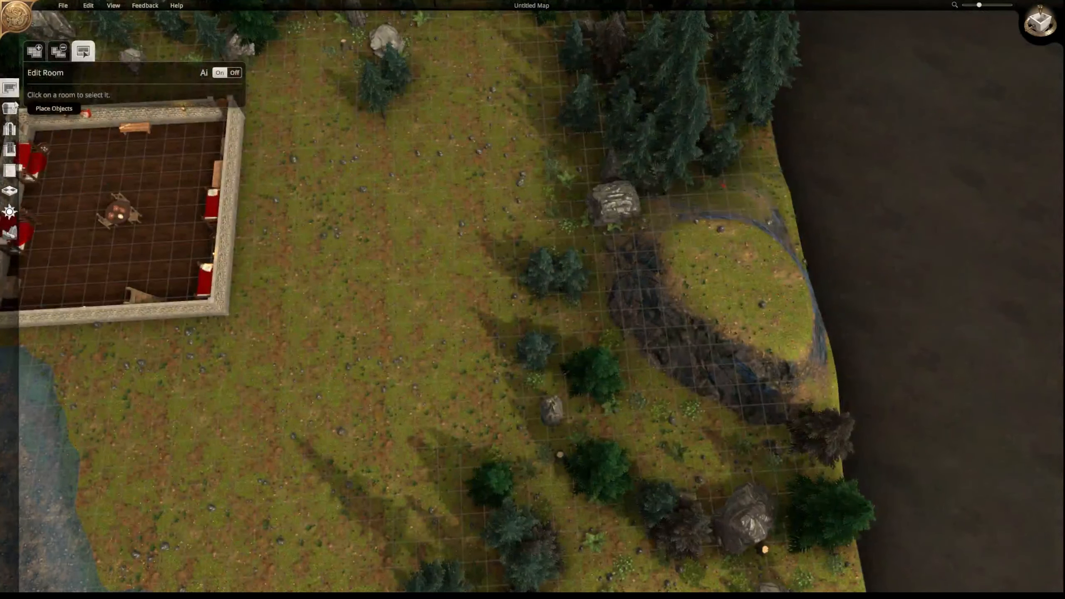
# - Draw a small Castle Barracks room inside the rocky hill and delete it again
pyautogui.click(40, 55)
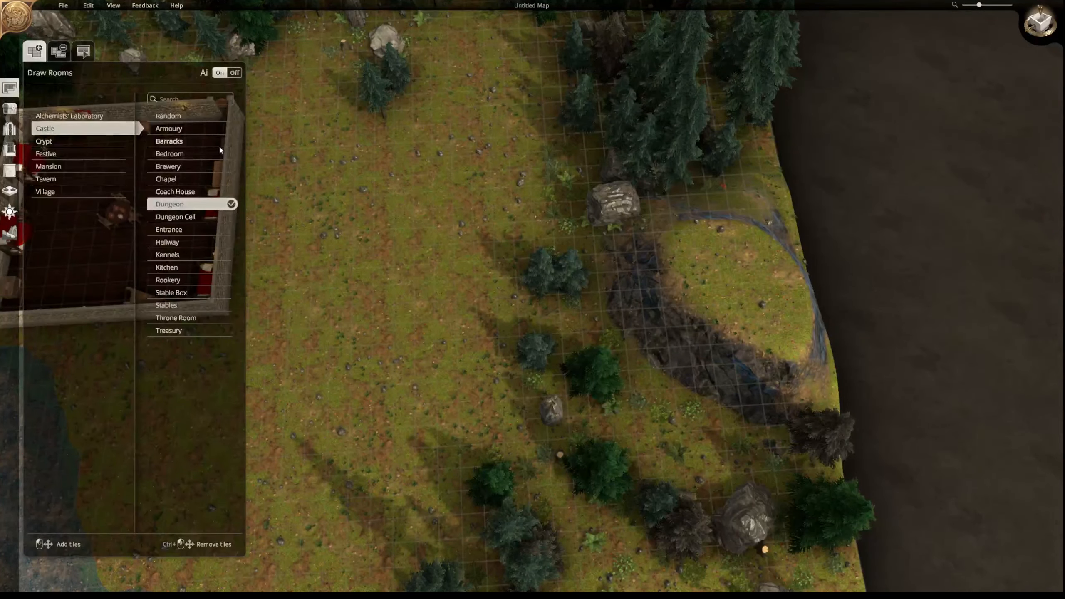
pyautogui.click(173, 142)
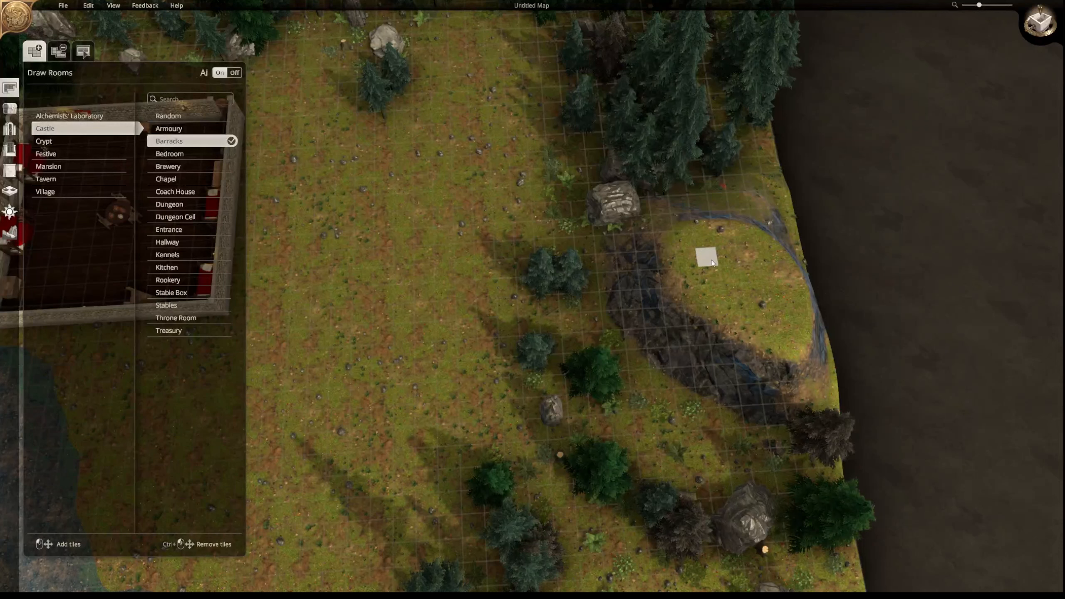
pyautogui.moveTo(709, 261); pyautogui.dragTo(740, 280)
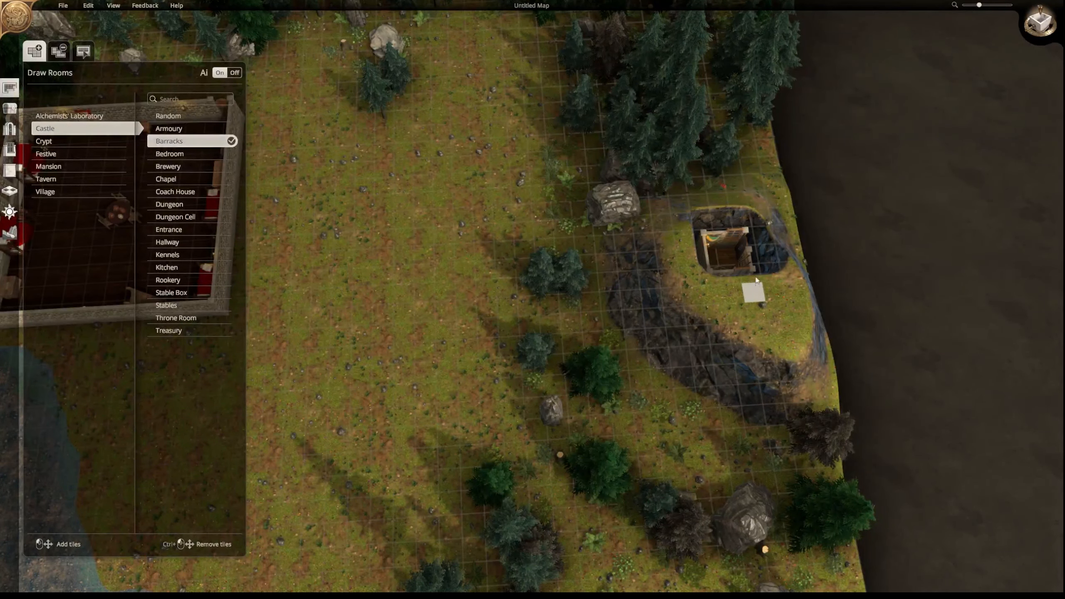
pyautogui.click(86, 51)
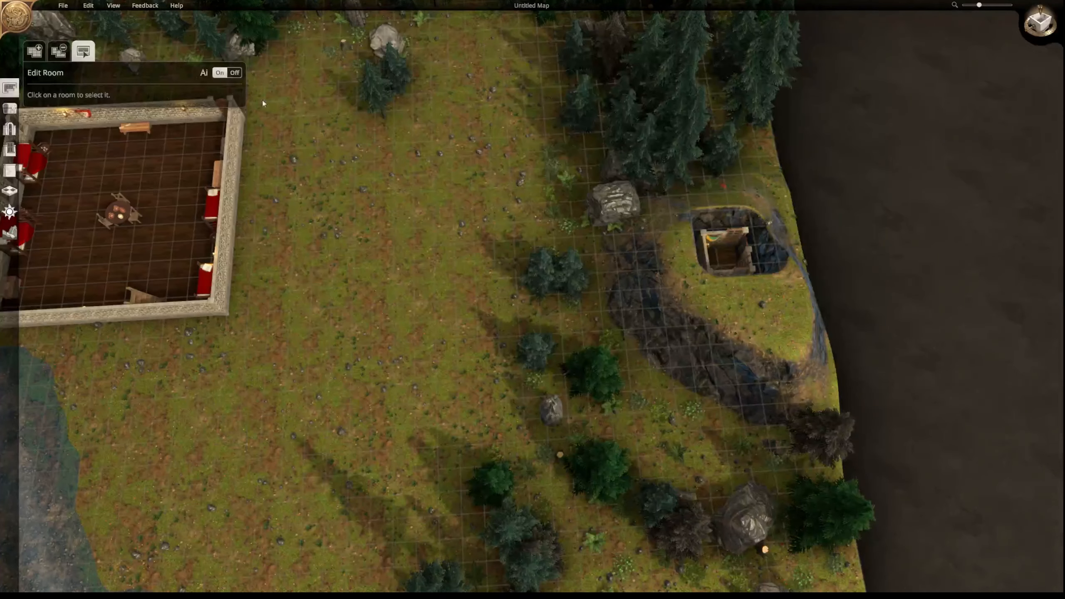
pyautogui.click(732, 250)
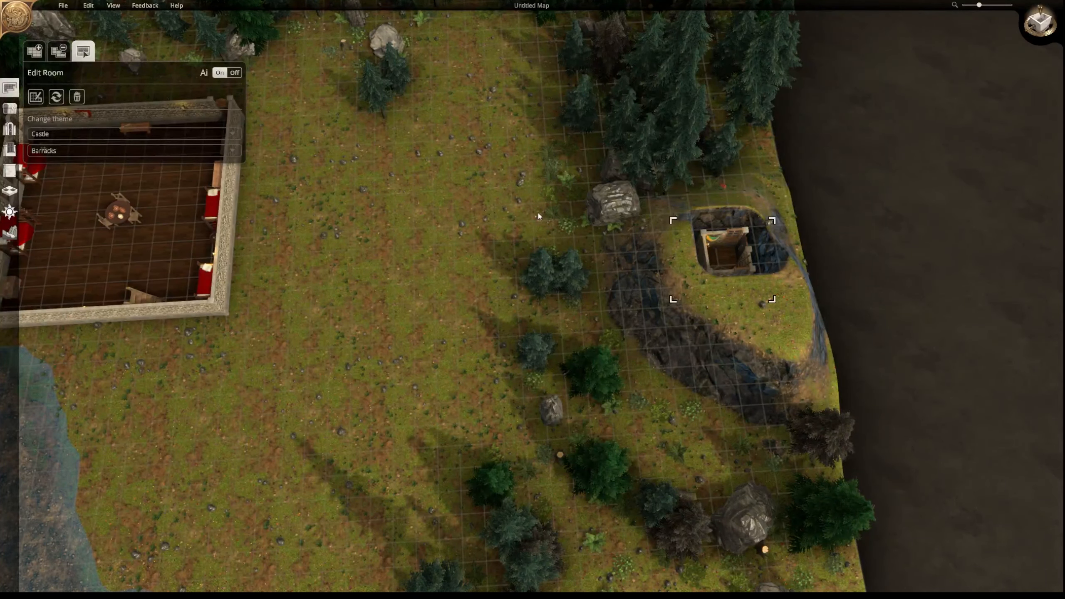
pyautogui.press('Delete')
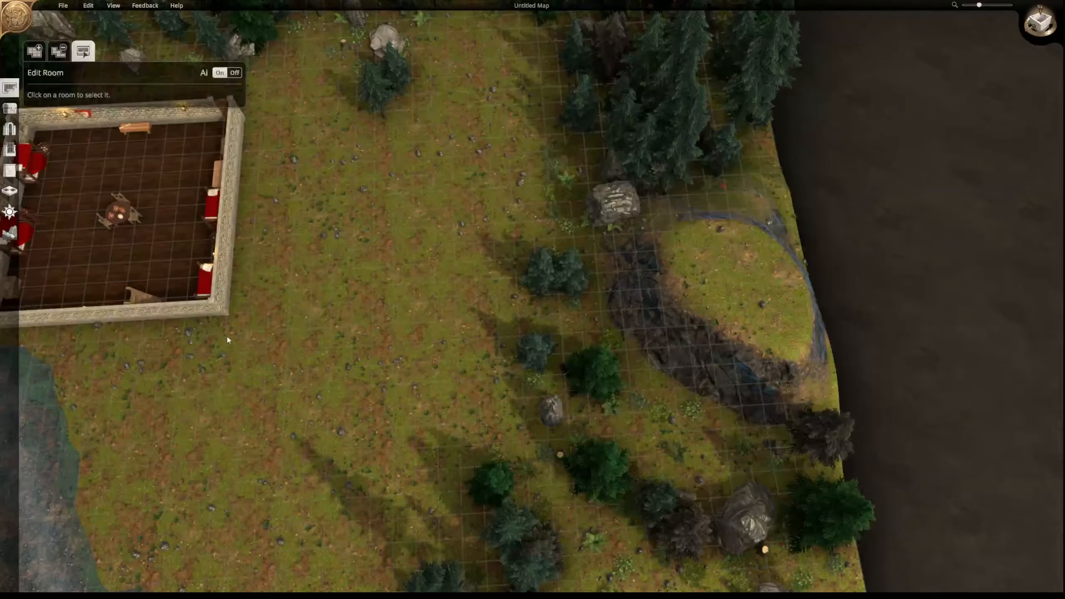
# - Examine the lakeshore barracks room and its furnishings up close
pyautogui.moveTo(225, 337)
pyautogui.mouseDown(button='middle')
pyautogui.moveTo(265, 318)
pyautogui.moveTo(214, 329)
pyautogui.mouseUp(button='middle')
pyautogui.moveTo(213, 329); pyautogui.dragTo(517, 340, button='right')
pyautogui.moveTo(453, 435); pyautogui.dragTo(483, 432, button='middle')
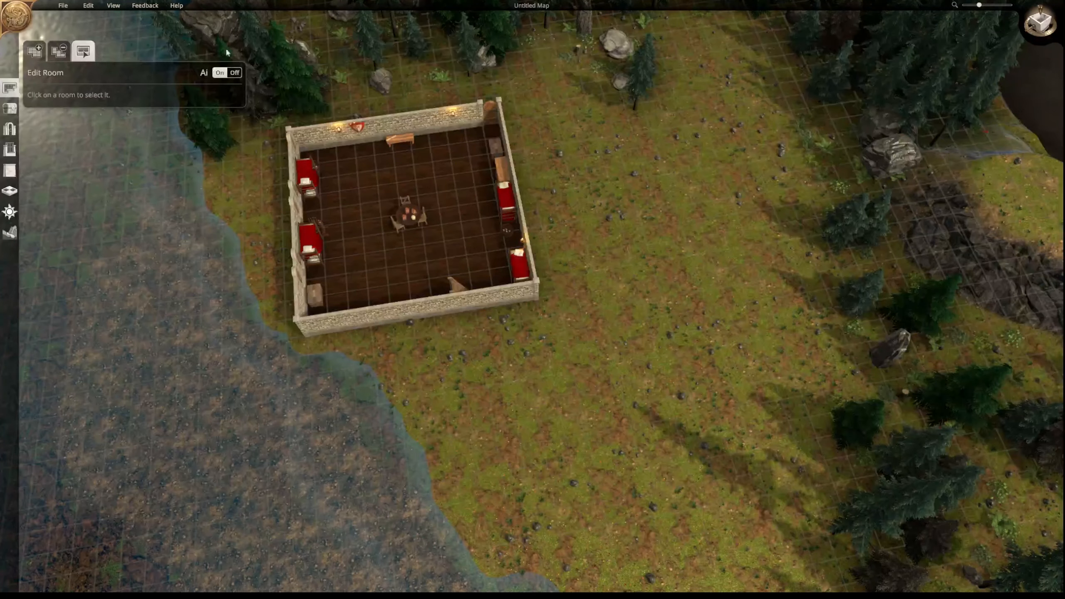
pyautogui.scroll(2, 315, 234)
pyautogui.scroll(2, 316, 236)
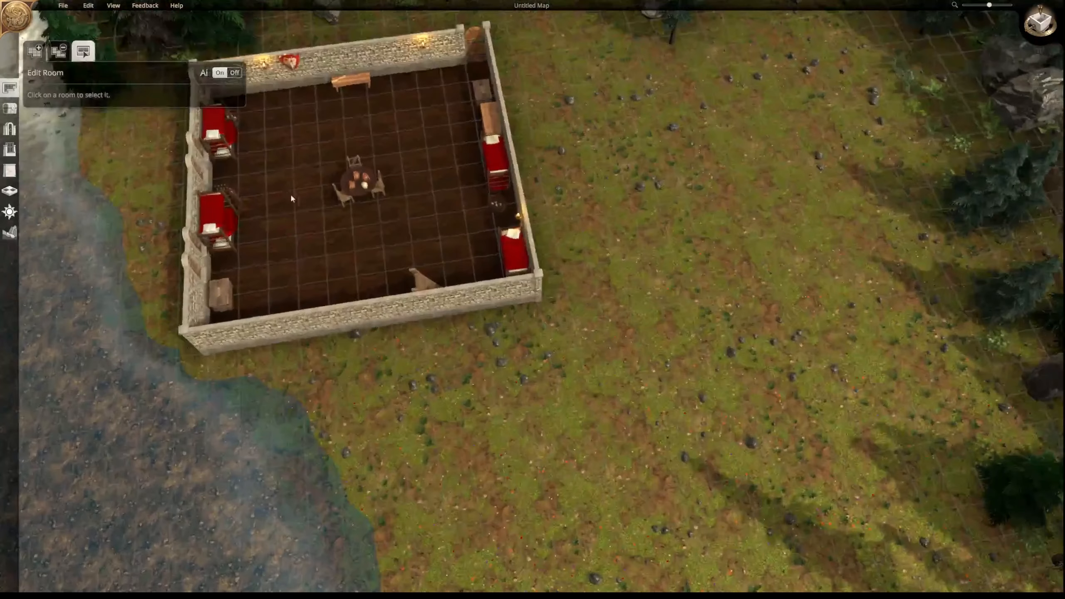
pyautogui.moveTo(291, 194); pyautogui.dragTo(377, 178, button='middle')
pyautogui.scroll(2, 345, 231)
pyautogui.scroll(2, 345, 230)
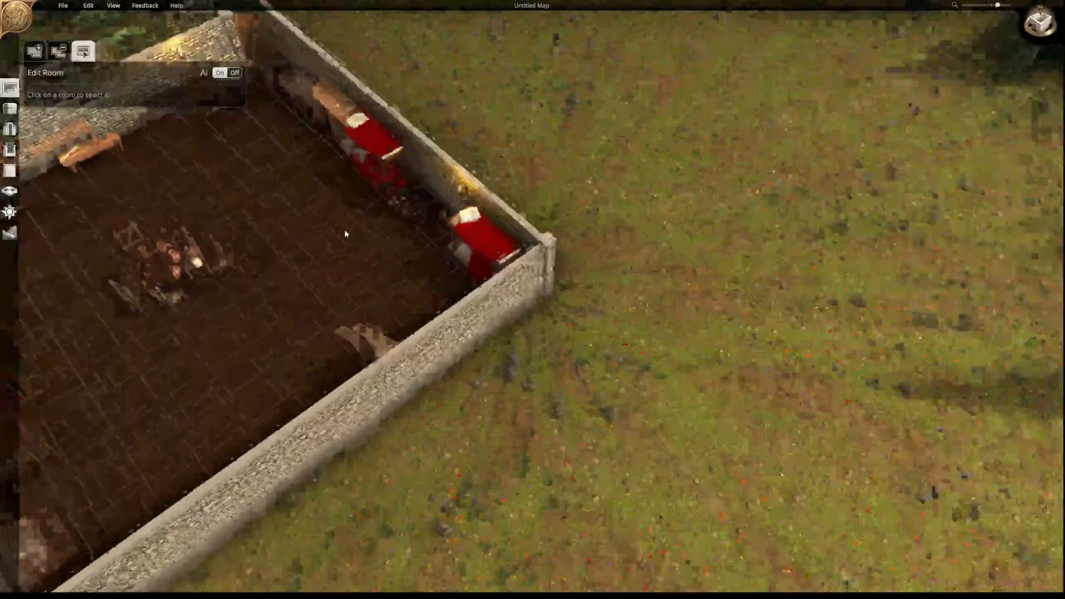
pyautogui.moveTo(321, 228); pyautogui.dragTo(702, 258, button='right')
pyautogui.scroll(1, 530, 312)
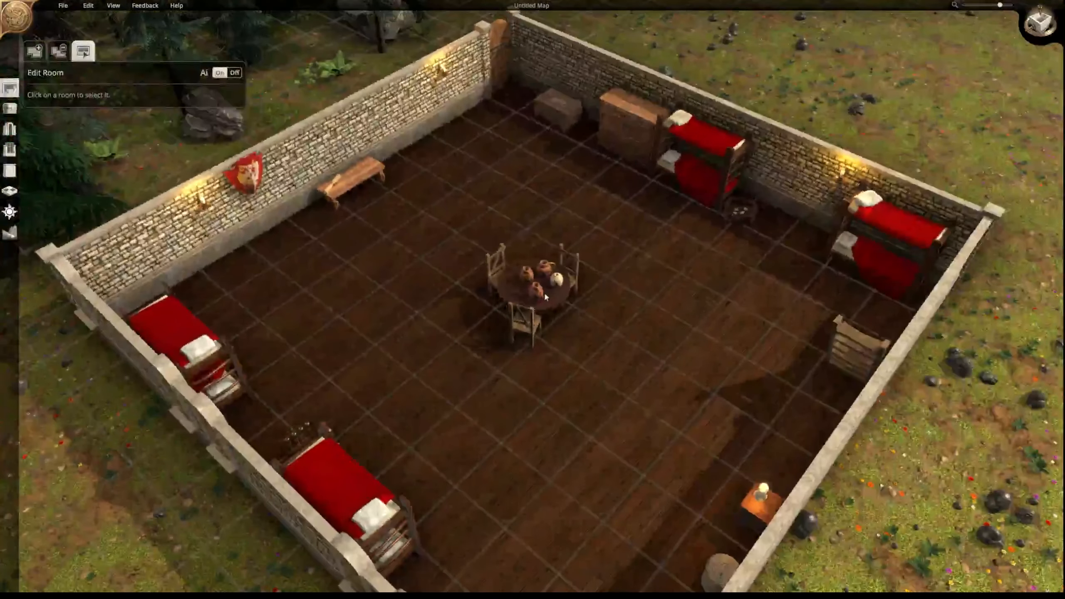
pyautogui.scroll(3, 544, 291)
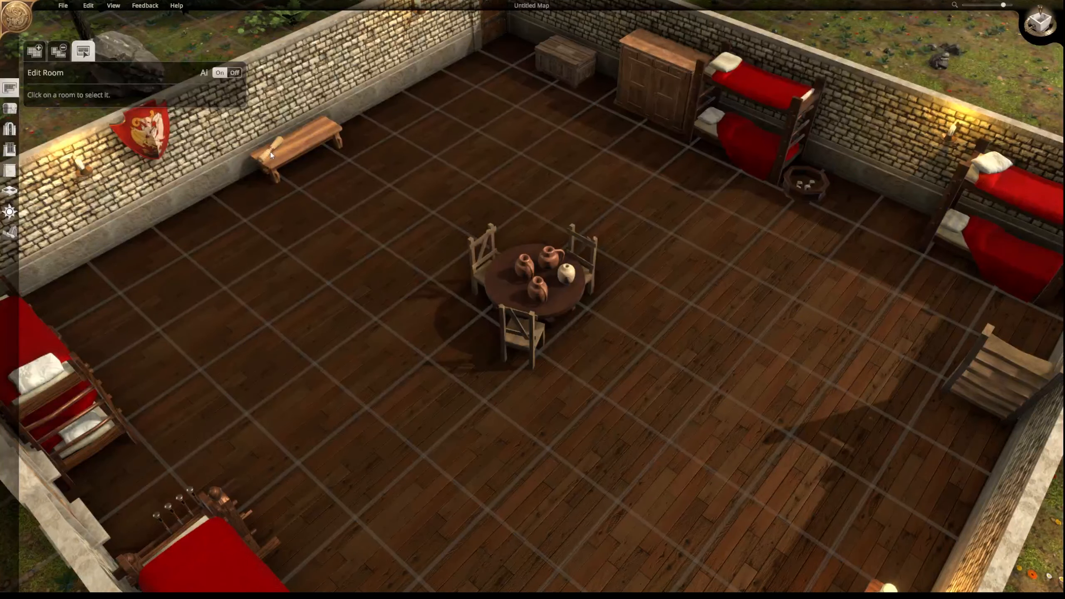
pyautogui.click(344, 198)
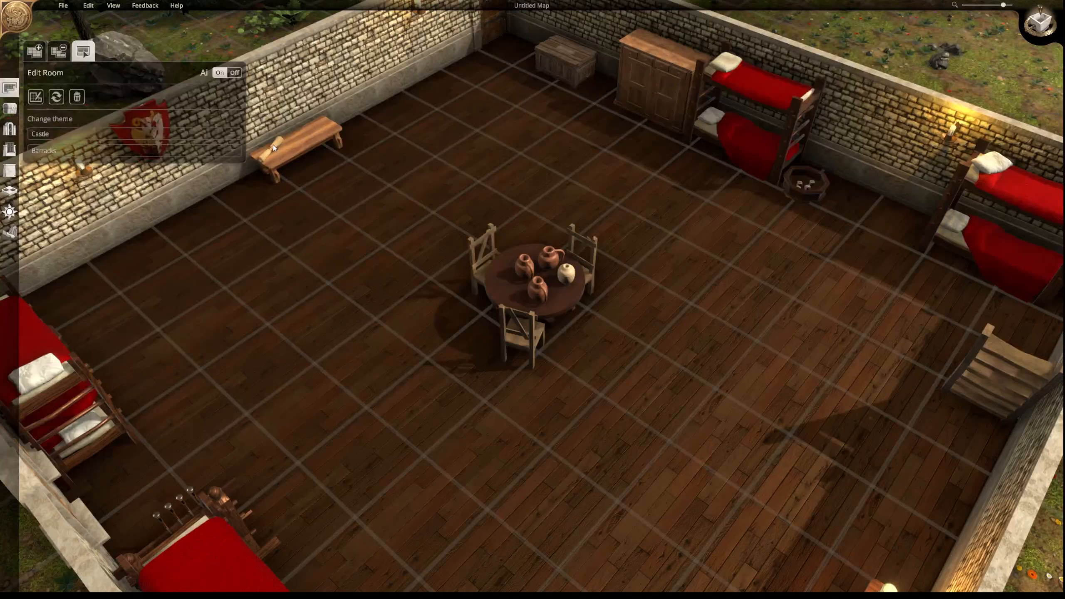
# - Switch to placing objects and move the wooden bench a short way along its wall towards the far corner
pyautogui.click(9, 108)
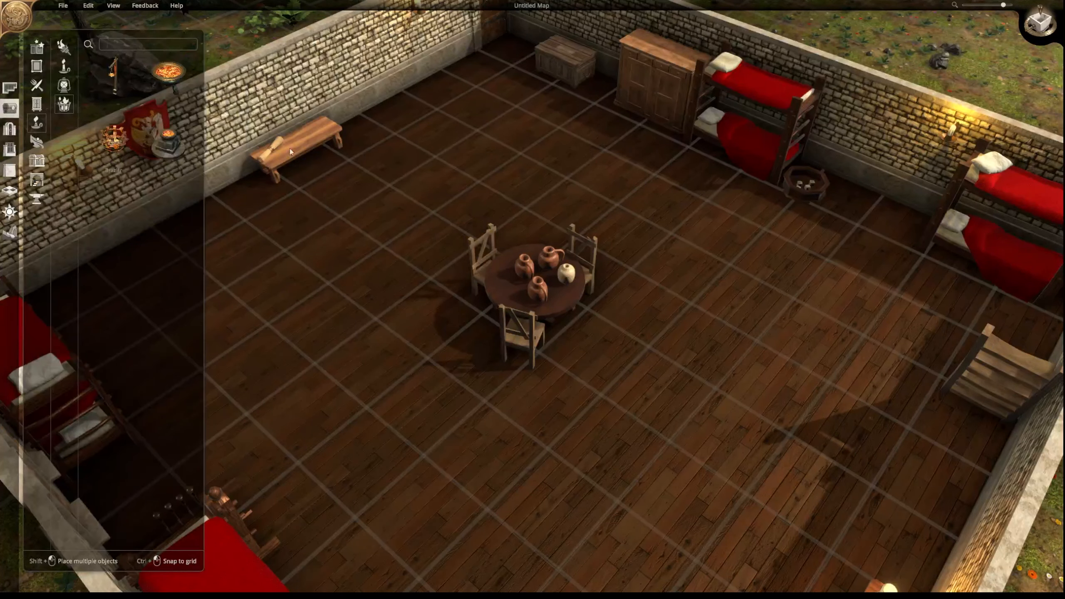
pyautogui.click(272, 151)
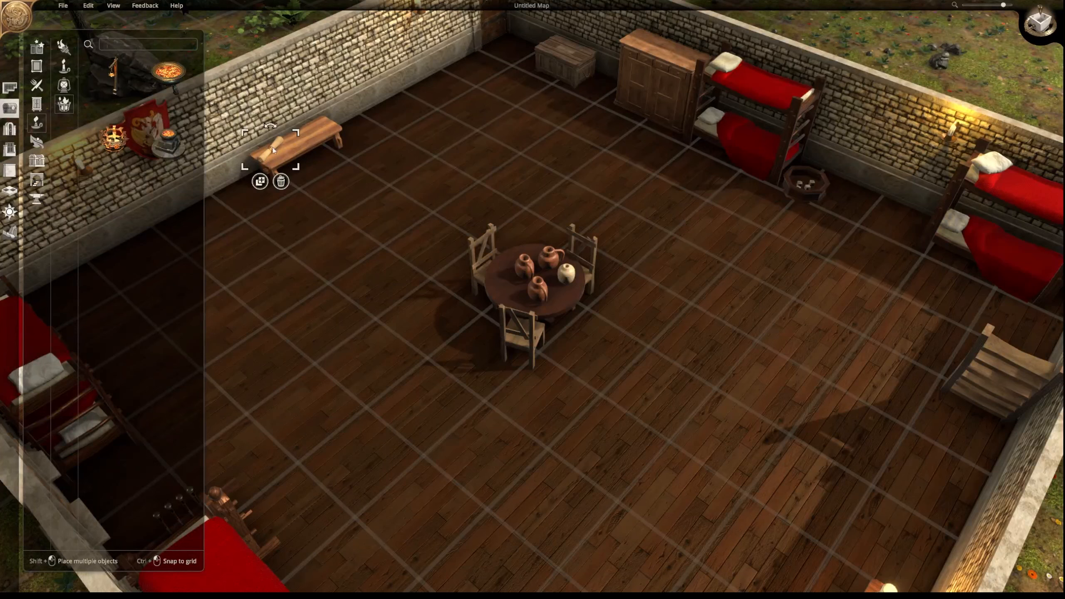
pyautogui.click(324, 135)
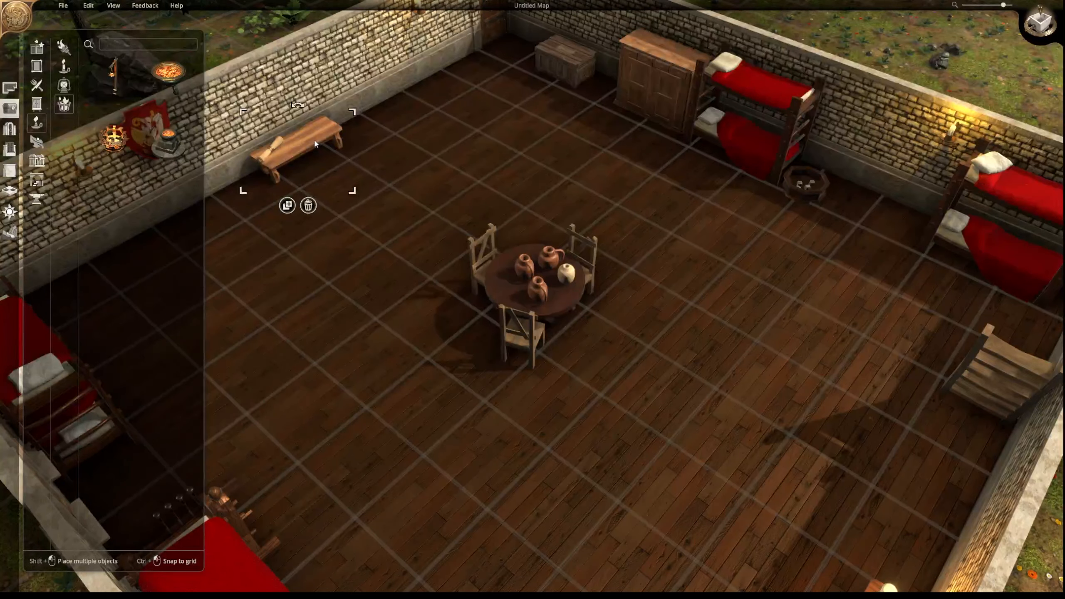
pyautogui.moveTo(315, 143)
pyautogui.mouseDown()
pyautogui.moveTo(369, 151)
pyautogui.moveTo(388, 181)
pyautogui.moveTo(321, 140)
pyautogui.mouseUp()
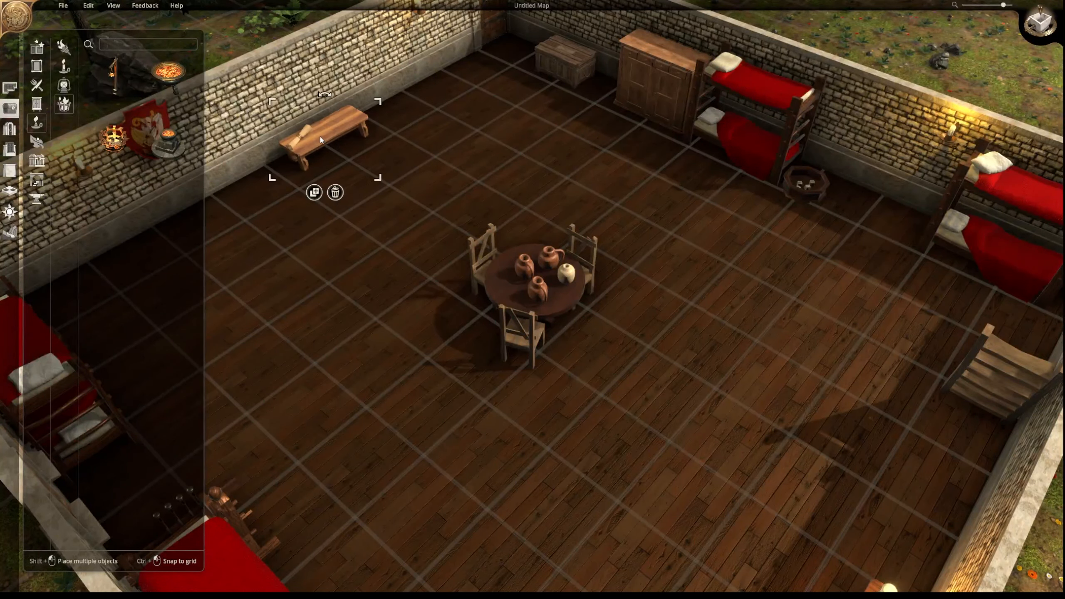
# - Select a jug and the round table with its chairs, and shift the small item on the bench to its middle
pyautogui.click(539, 287)
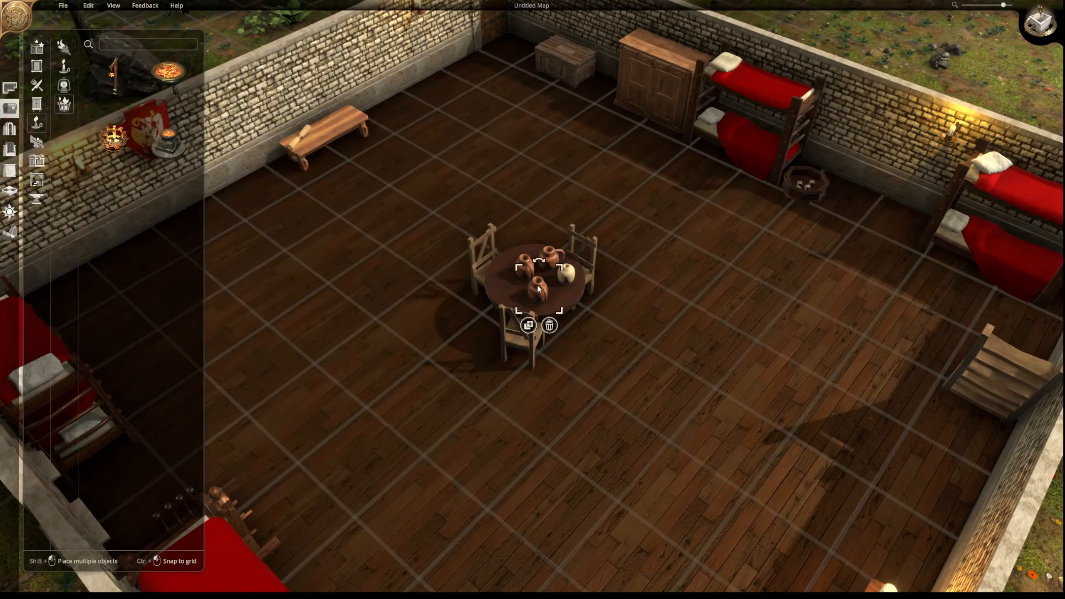
pyautogui.click(580, 276)
pyautogui.click(508, 281)
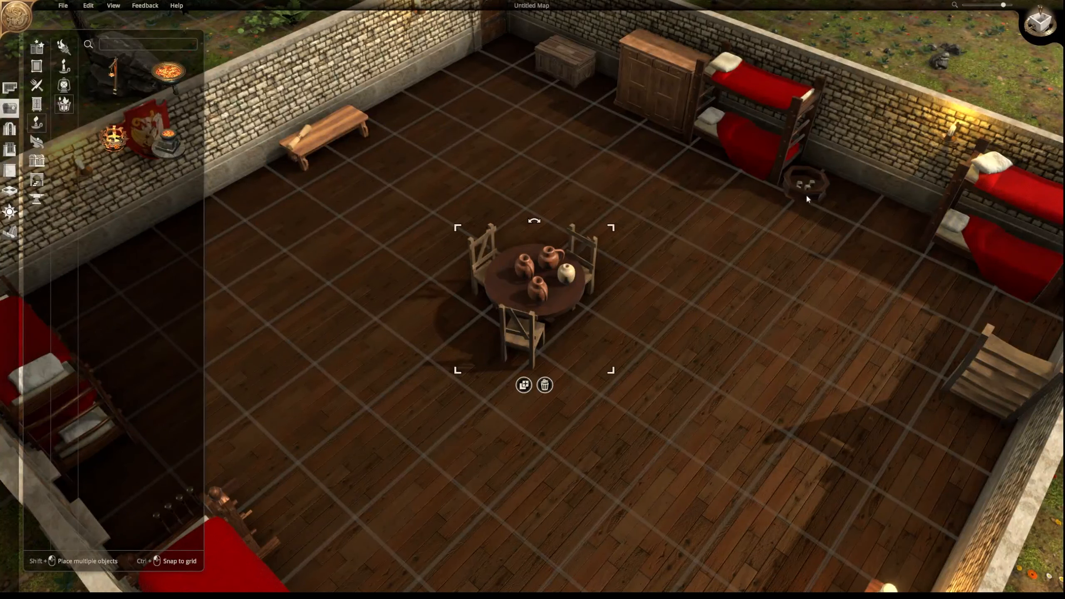
pyautogui.moveTo(301, 136)
pyautogui.mouseDown()
pyautogui.moveTo(343, 127)
pyautogui.moveTo(311, 150)
pyautogui.moveTo(320, 193)
pyautogui.moveTo(306, 149)
pyautogui.mouseUp()
pyautogui.click(498, 151)
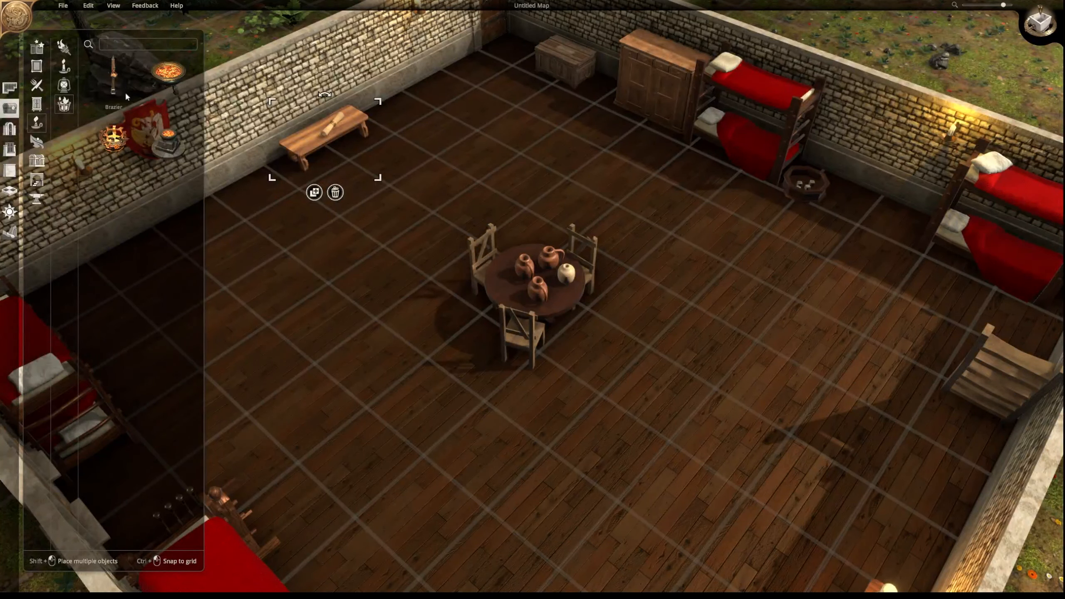
# - Browse the object library, place a baldachin from the banner decorations behind the round table, and delete it
pyautogui.click(37, 50)
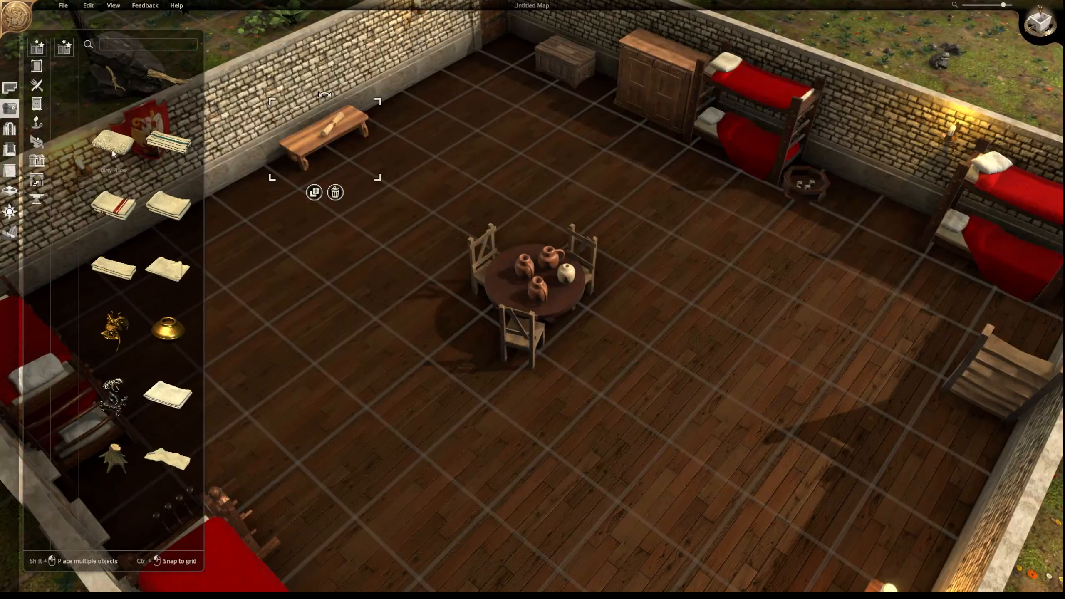
pyautogui.scroll(-1, 129, 136)
pyautogui.scroll(1, 129, 137)
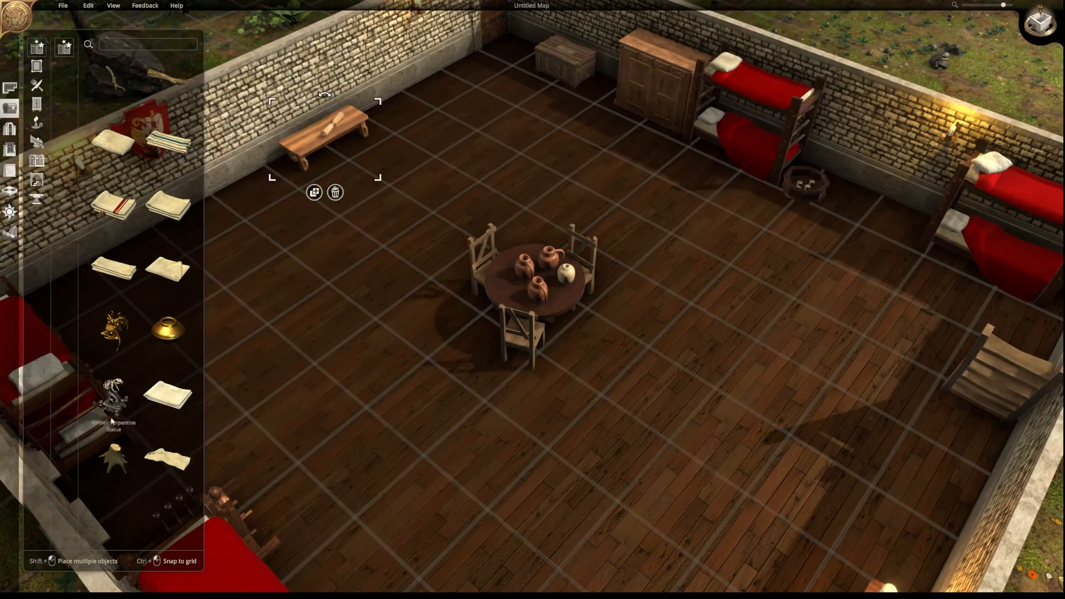
pyautogui.click(36, 67)
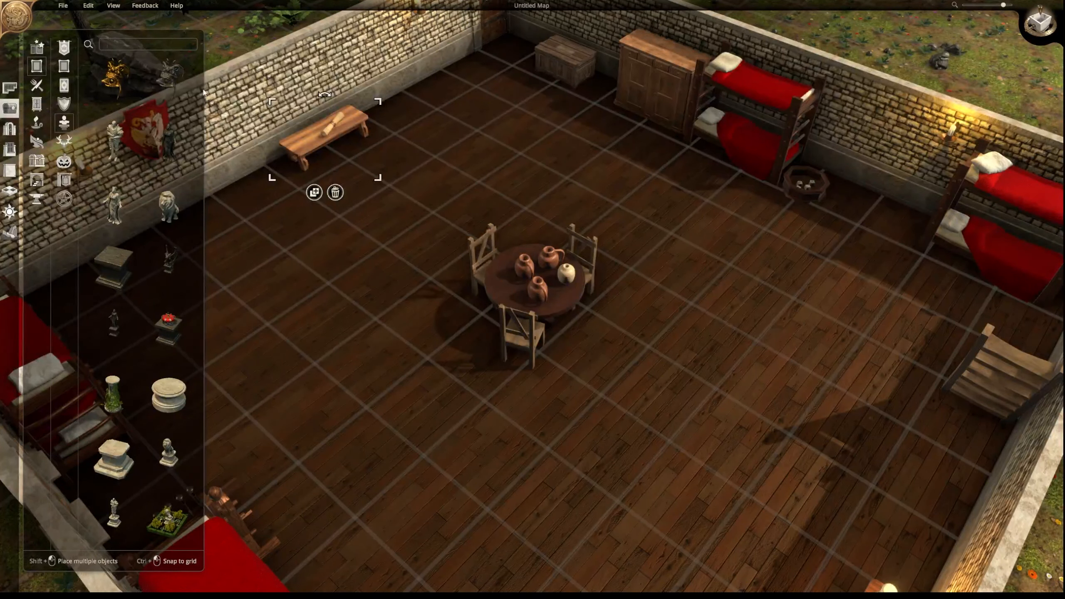
pyautogui.click(64, 49)
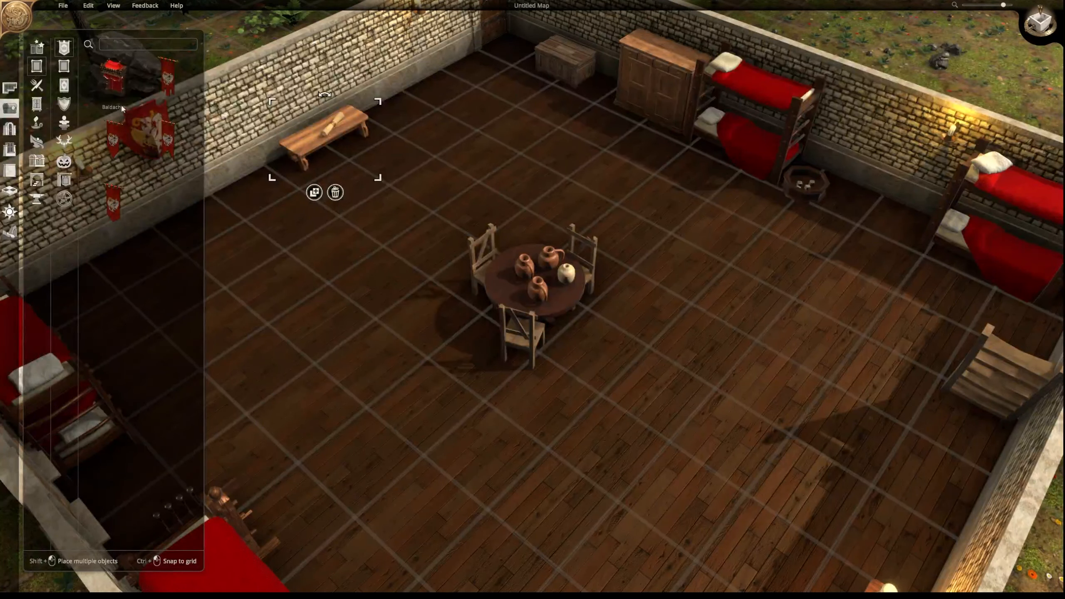
pyautogui.click(112, 82)
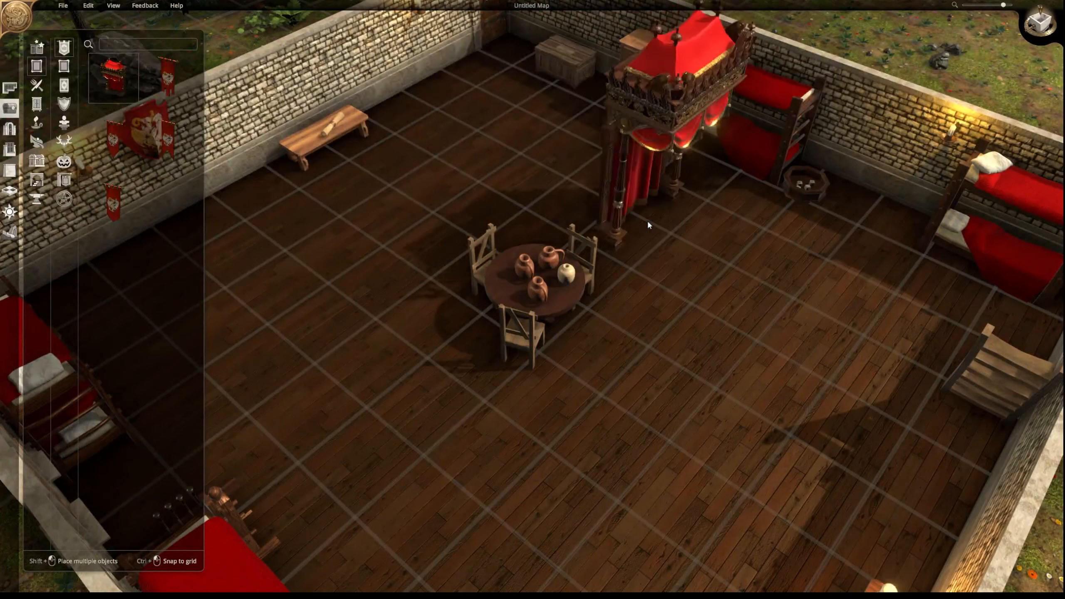
pyautogui.click(547, 214)
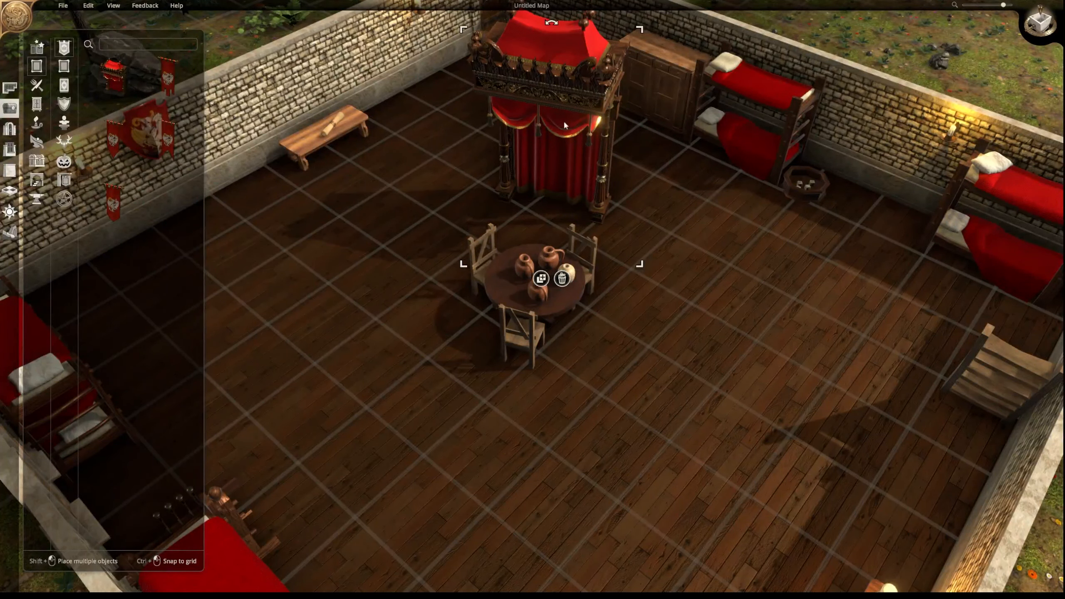
pyautogui.press('Delete')
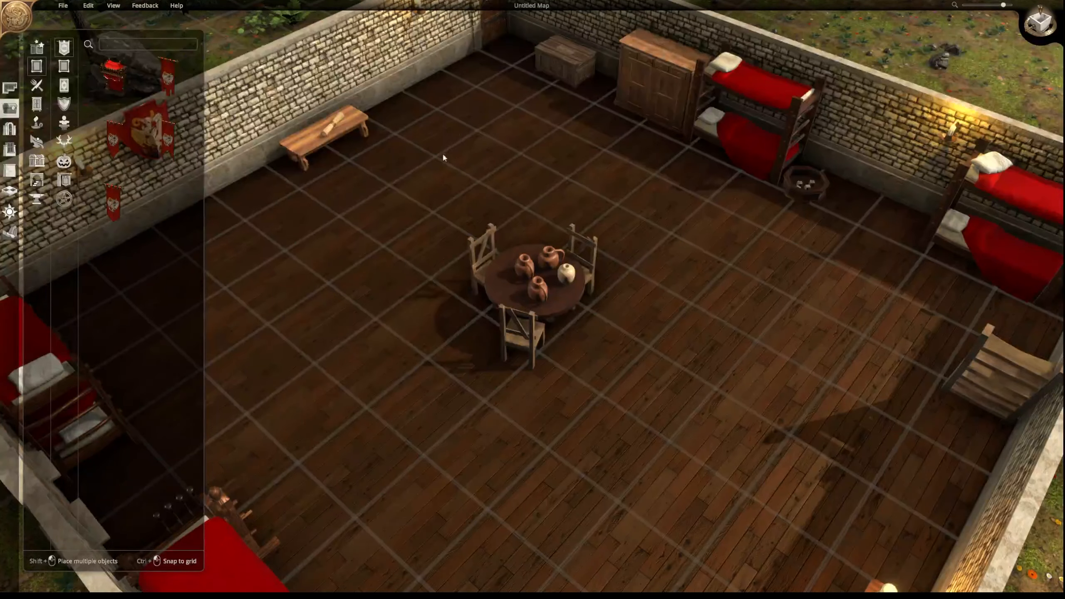
# - Hang a red crest banner on the stone wall between the two bunk beds beside the brazier
pyautogui.click(133, 76)
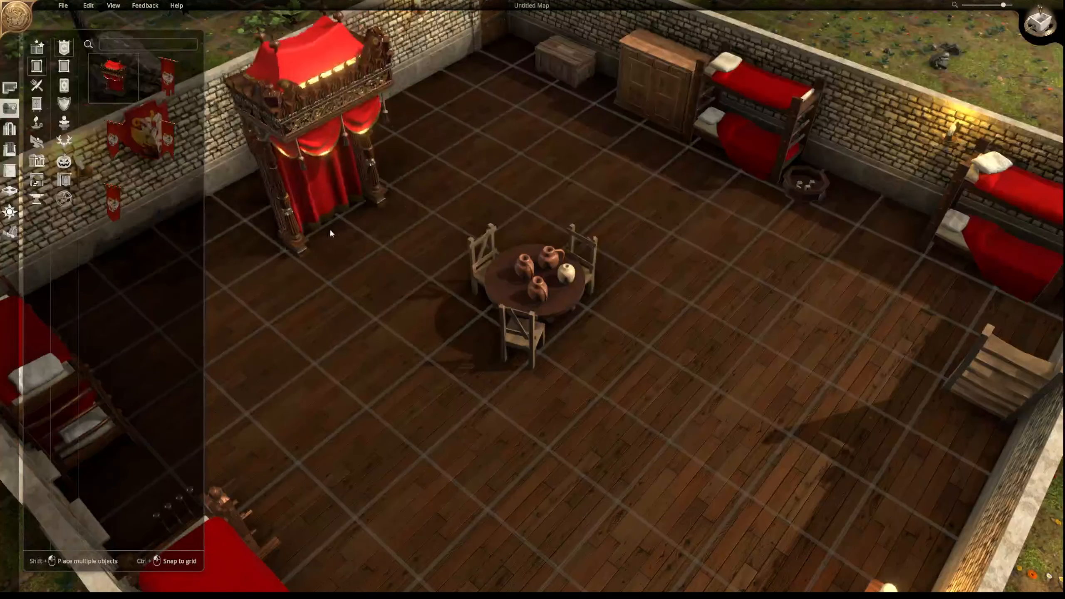
pyautogui.click(168, 76)
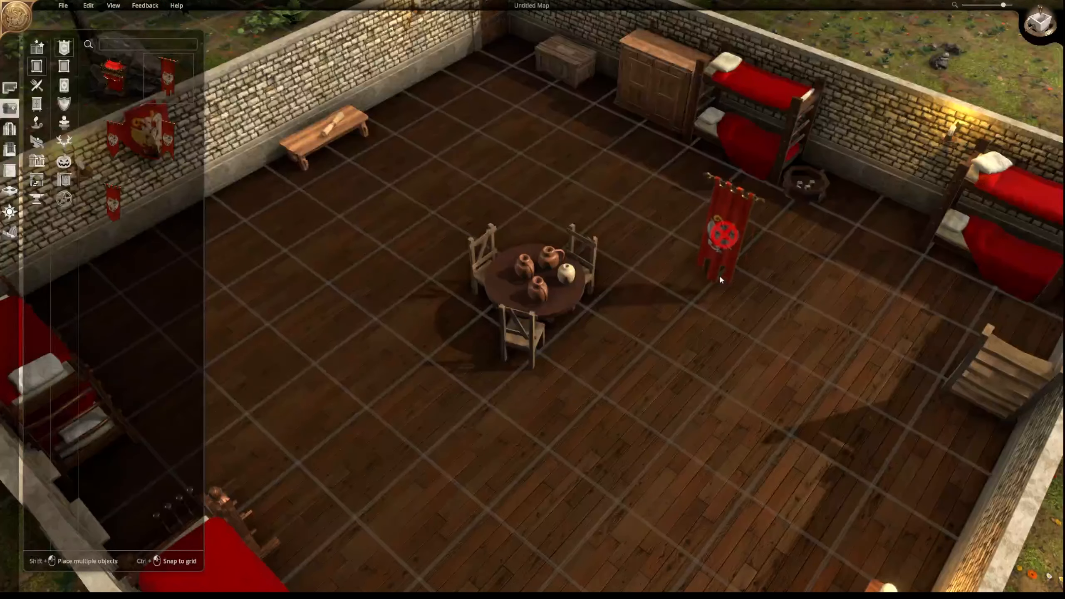
pyautogui.click(851, 216)
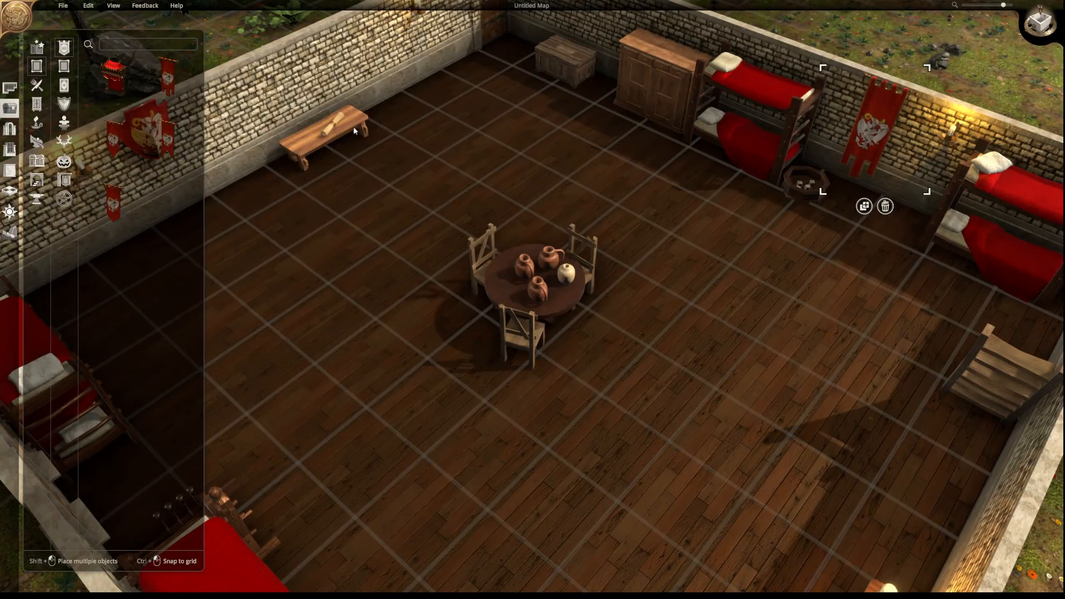
# - Move the chair nearest the bench away from the round table onto open floor and rotate it to a new angle
pyautogui.click(482, 257)
pyautogui.moveTo(481, 256); pyautogui.dragTo(402, 239)
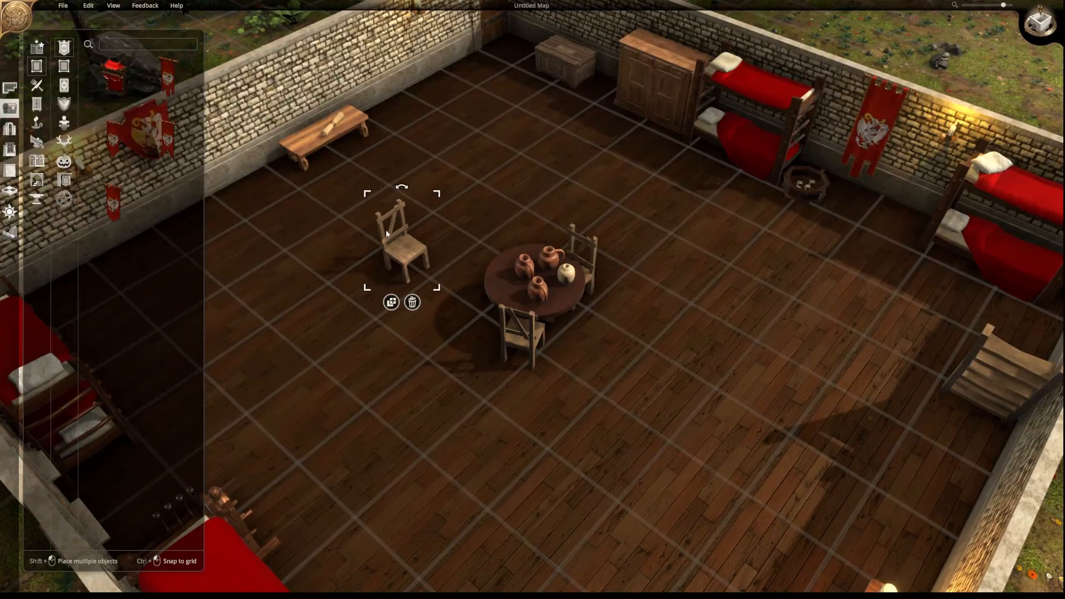
pyautogui.moveTo(437, 192); pyautogui.dragTo(381, 177)
pyautogui.scroll(-5, 401, 249)
pyautogui.scroll(5, 401, 250)
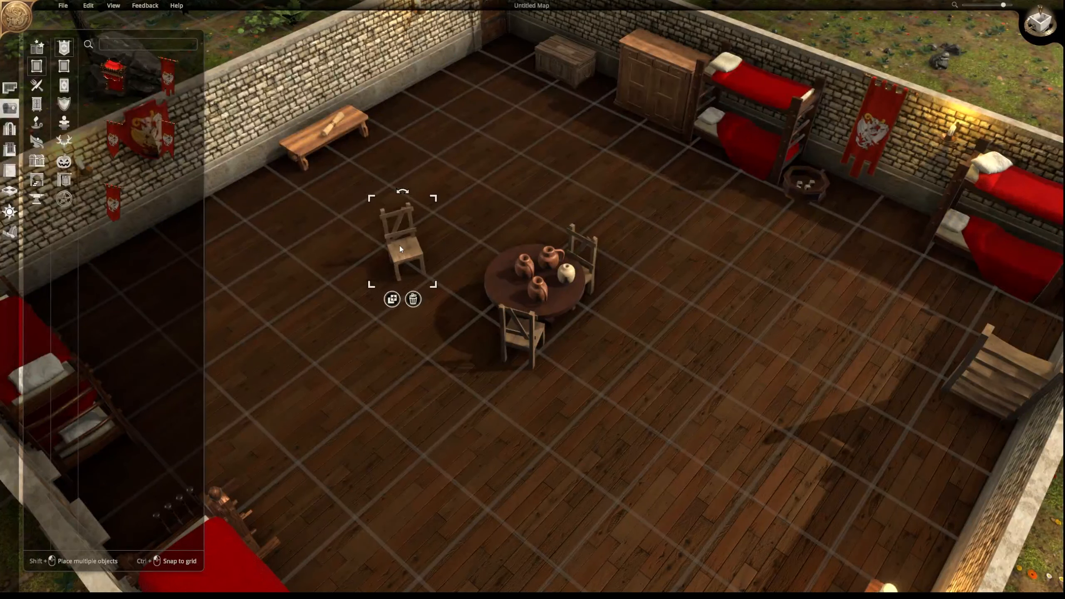
pyautogui.scroll(-5, 400, 248)
pyautogui.scroll(3, 400, 249)
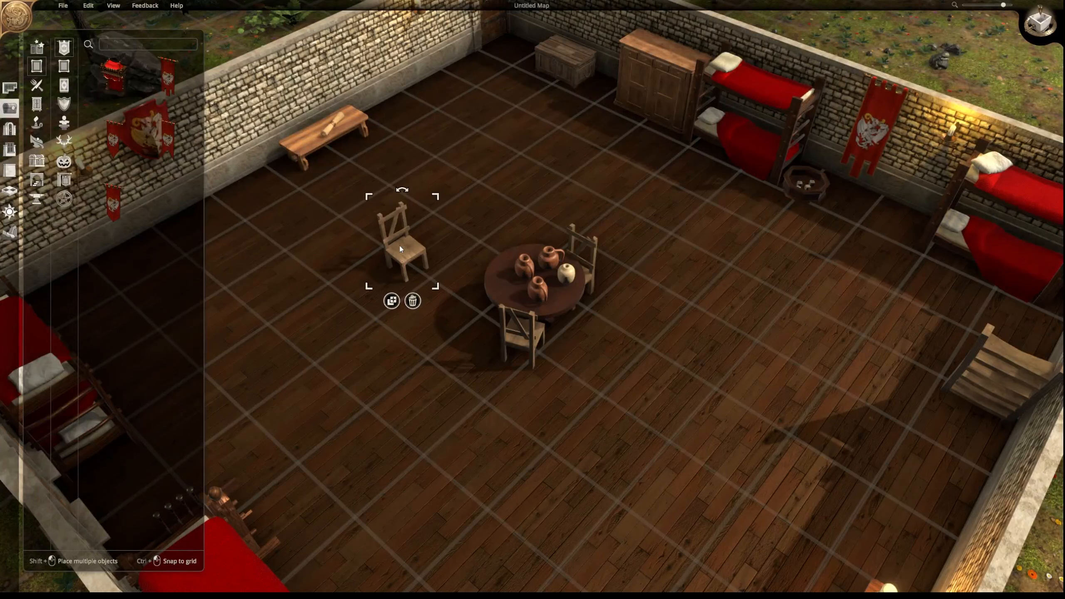
# - Duplicate the loose chair, place the copy next to it, and delete the copy
pyautogui.click(391, 301)
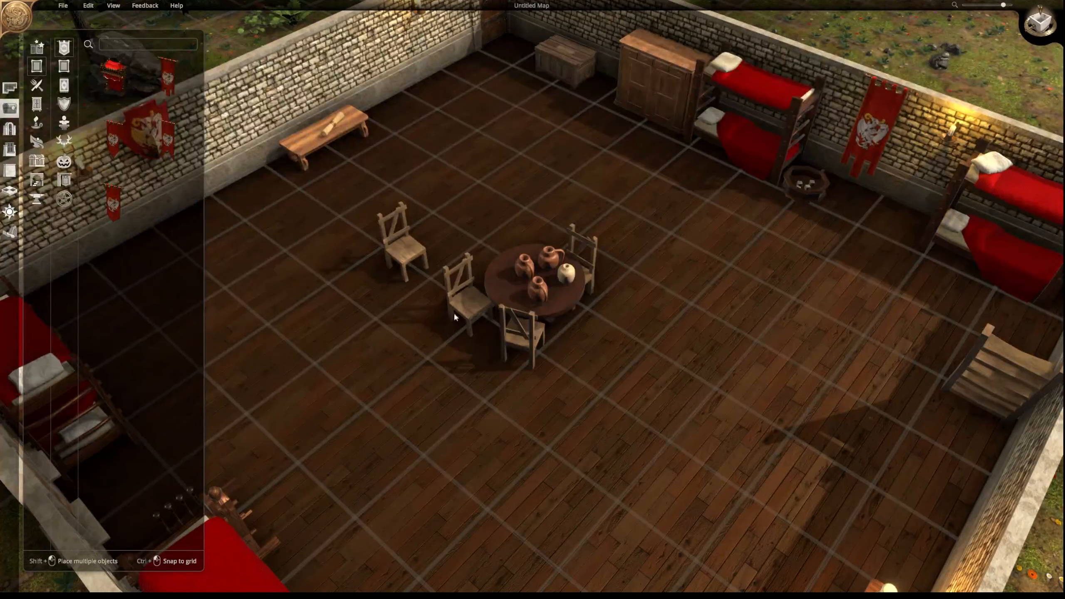
pyautogui.click(363, 309)
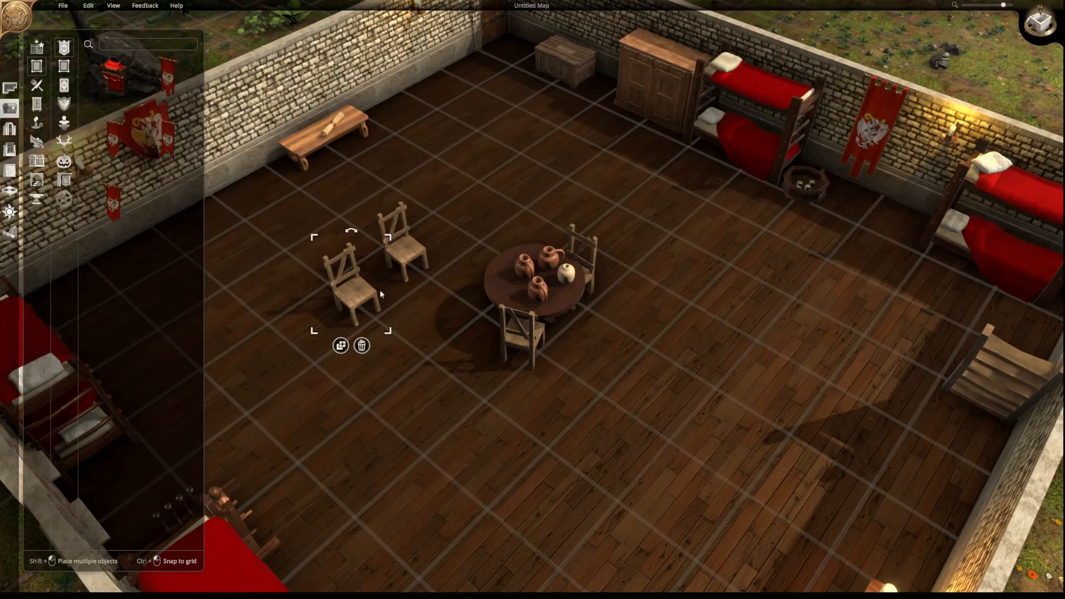
pyautogui.click(361, 346)
# - Move the loose chair back against the round table
pyautogui.moveTo(399, 242); pyautogui.dragTo(479, 271)
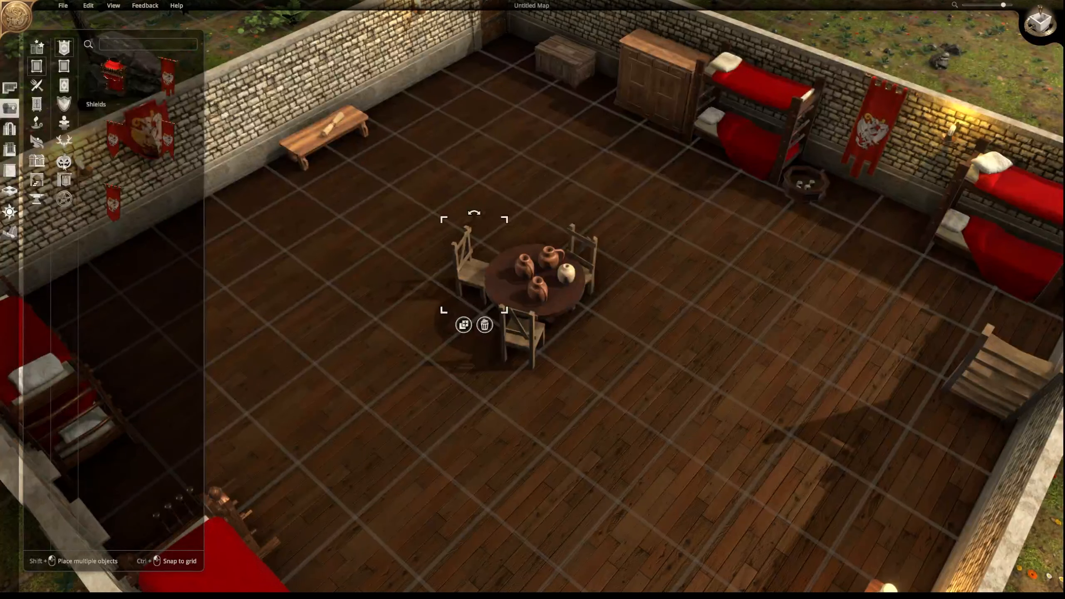
# - Hang a gold-framed portrait painting on the stone wall above the wooden bench
pyautogui.click(62, 72)
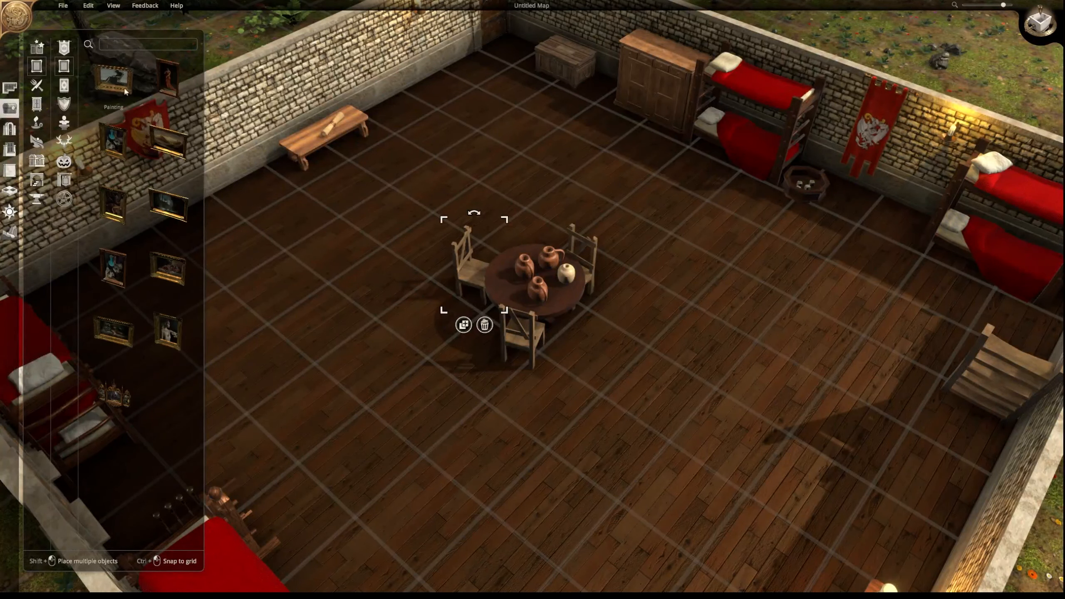
pyautogui.click(167, 332)
pyautogui.click(287, 88)
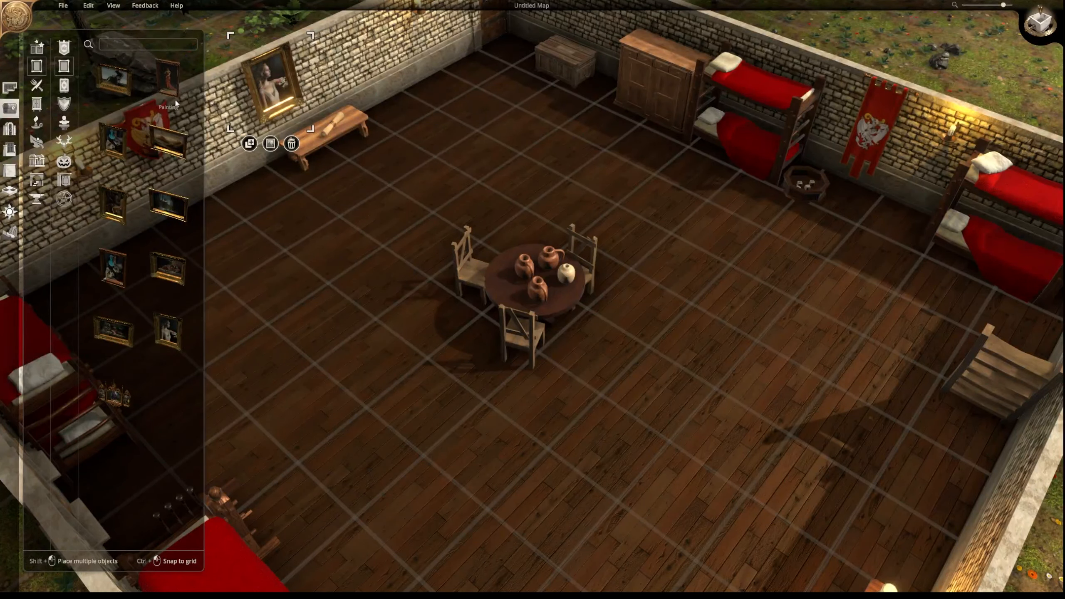
pyautogui.click(113, 395)
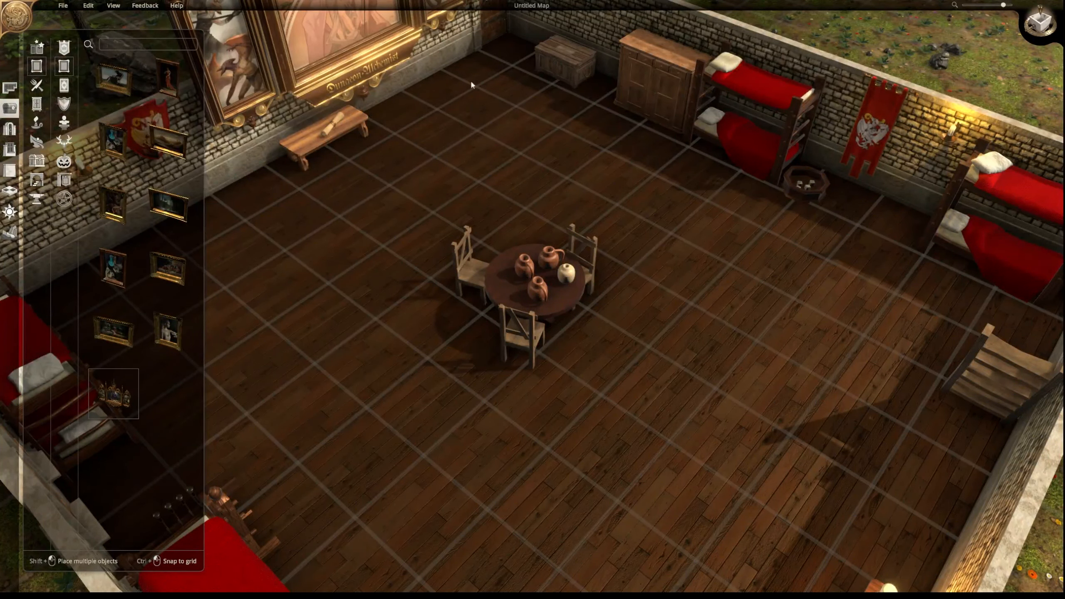
pyautogui.press('Escape')
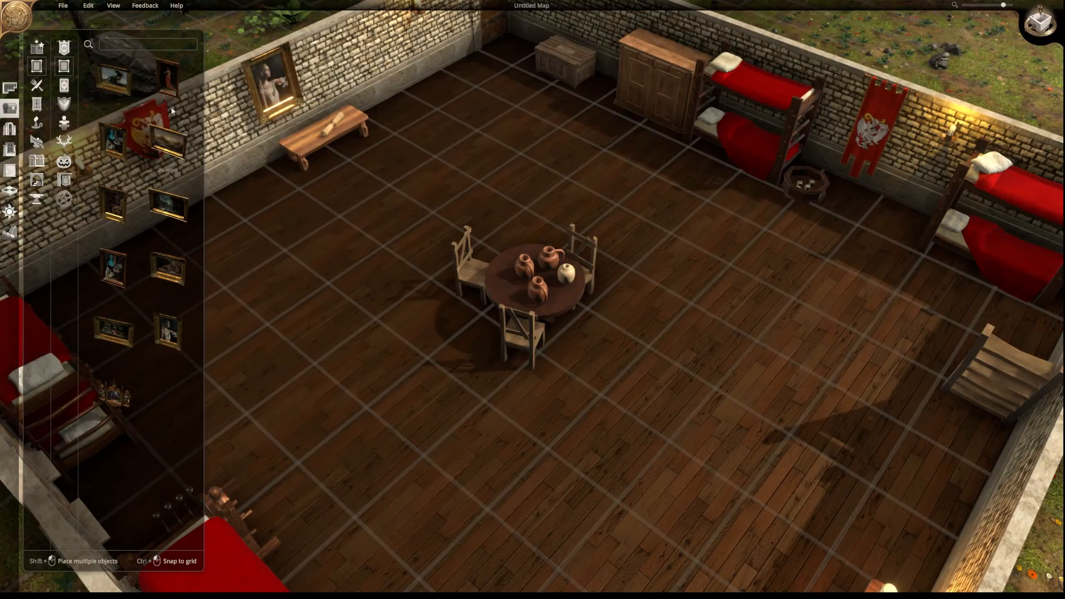
# - Lay a rectangular blue-and-cream patterned rug on the open floor by the stone wall with the red crest, beside the bench
pyautogui.click(67, 89)
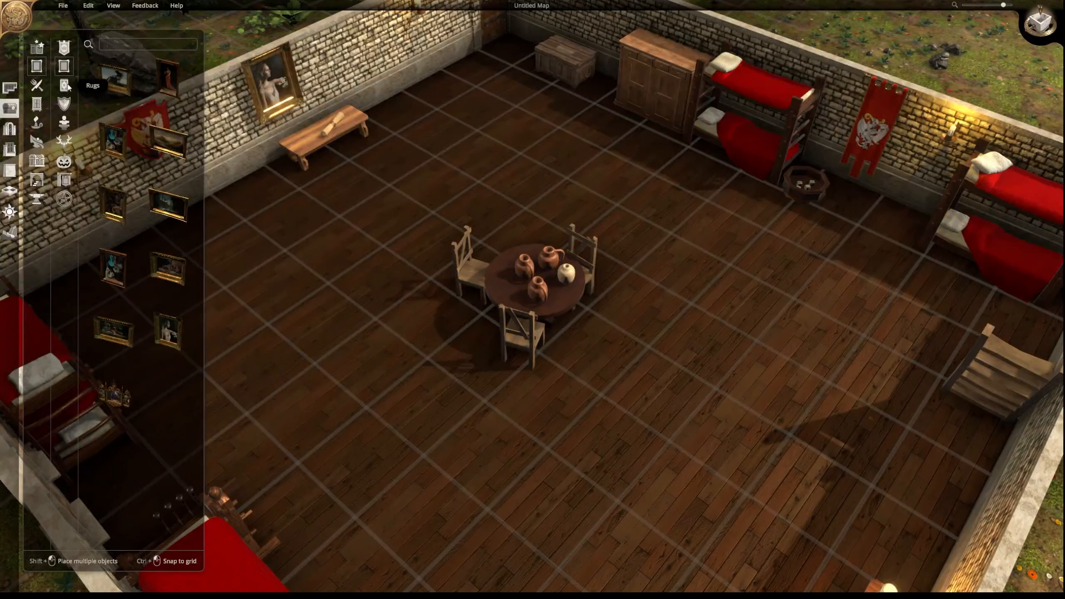
pyautogui.click(119, 144)
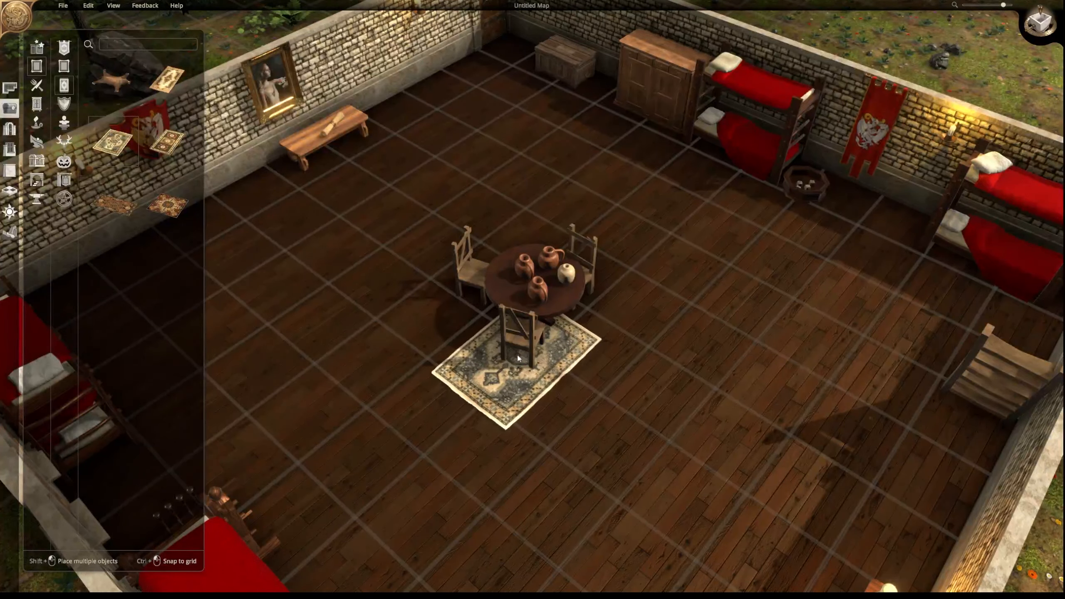
pyautogui.moveTo(327, 384); pyautogui.dragTo(604, 405, button='middle')
pyautogui.moveTo(494, 364); pyautogui.dragTo(583, 367, button='middle')
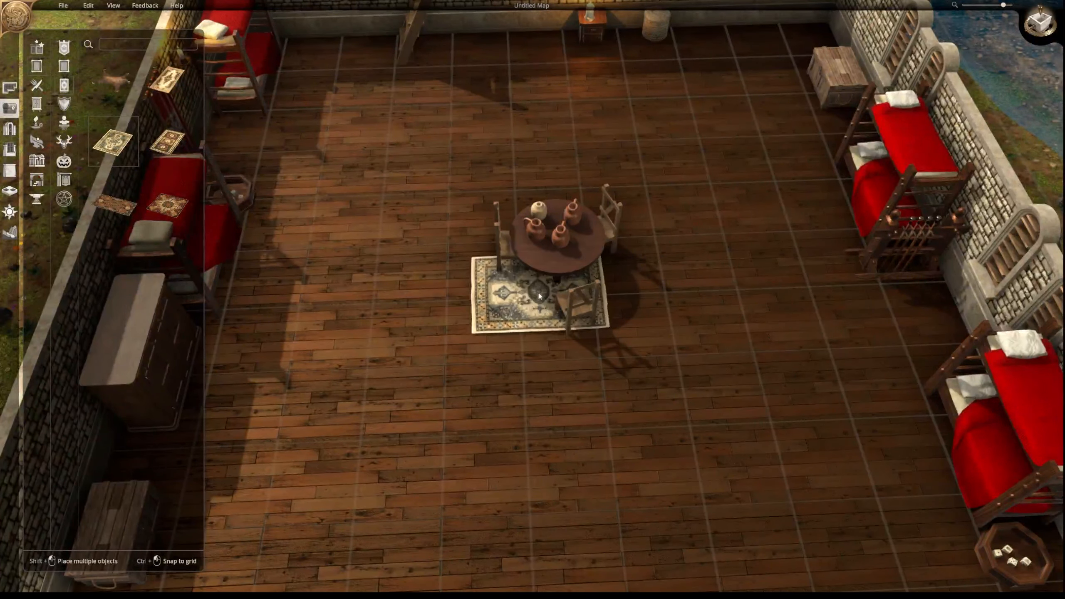
pyautogui.moveTo(759, 336); pyautogui.dragTo(320, 345, button='middle')
pyautogui.click(279, 138)
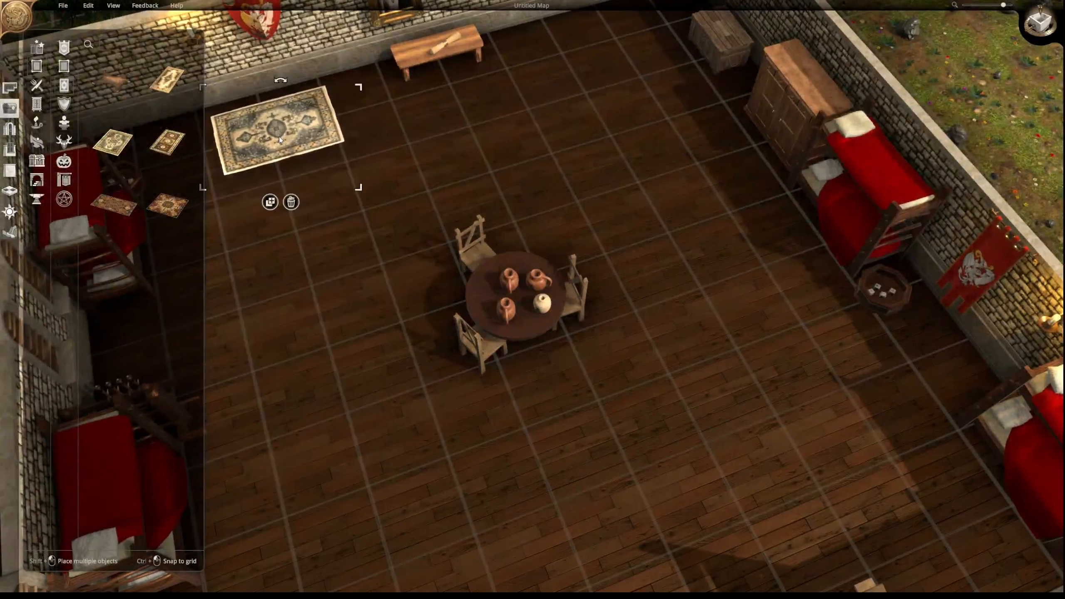
# - Examine the decoration categories for shields, statues, hunting trophies, seasonal items, signs and magical objects, and preview a magical object in the room
pyautogui.click(63, 107)
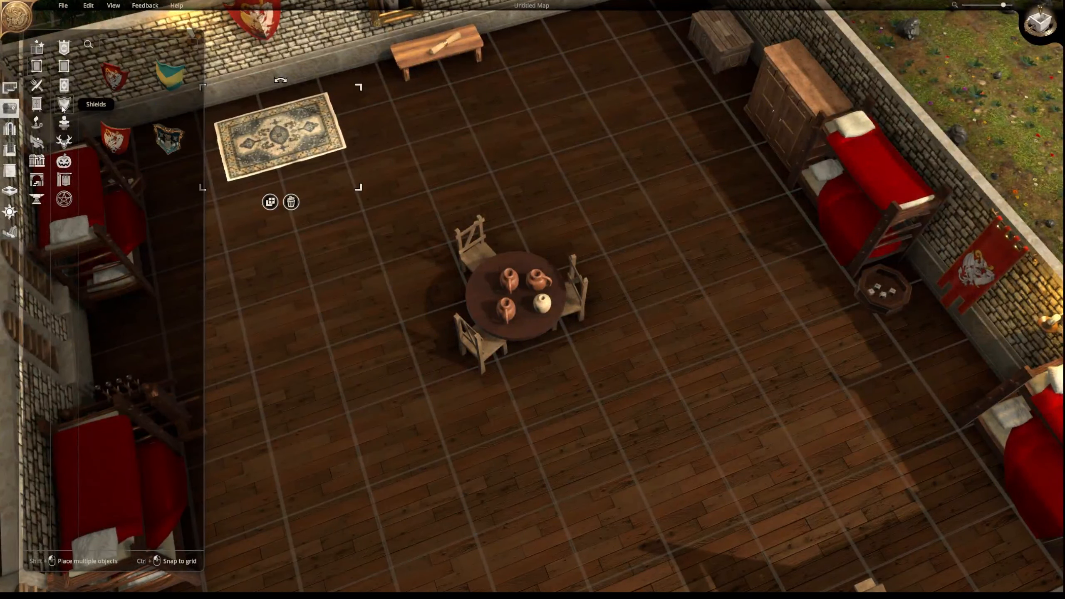
pyautogui.click(64, 123)
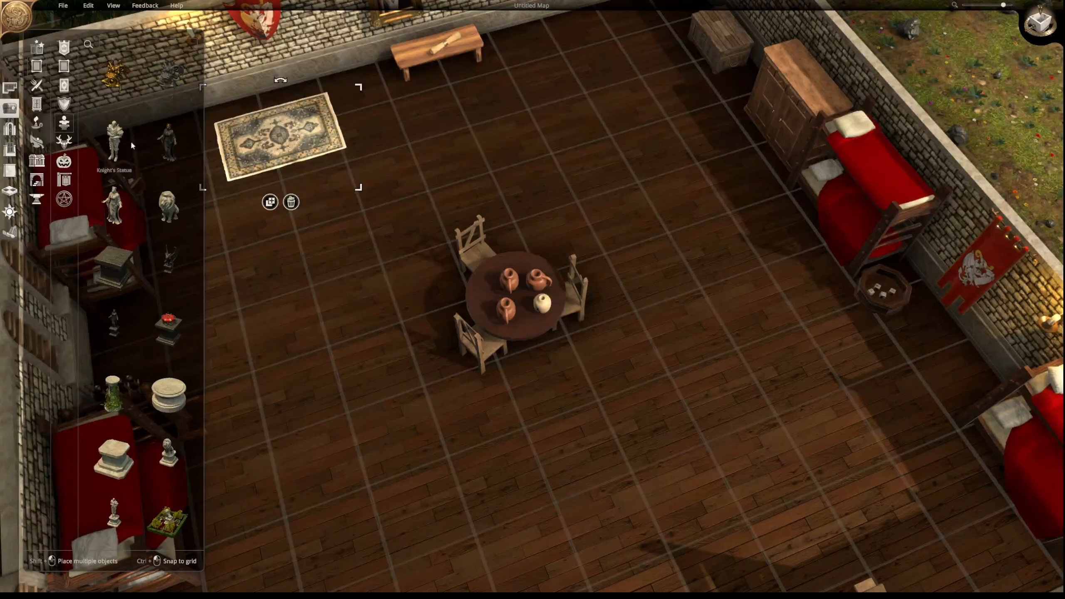
pyautogui.scroll(-3, 153, 91)
pyautogui.scroll(-4, 154, 95)
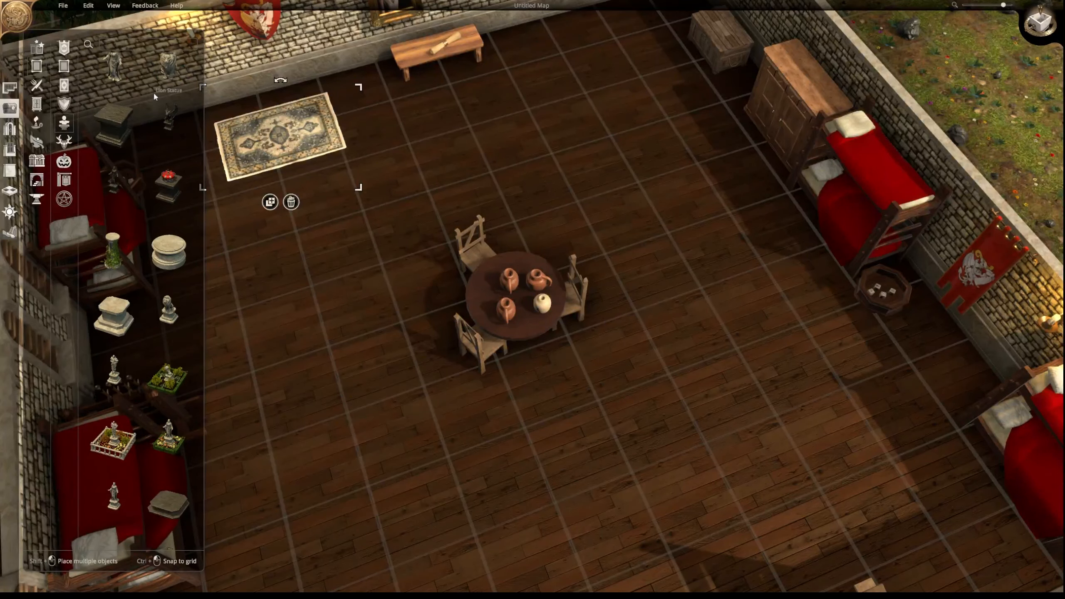
pyautogui.scroll(-2, 154, 96)
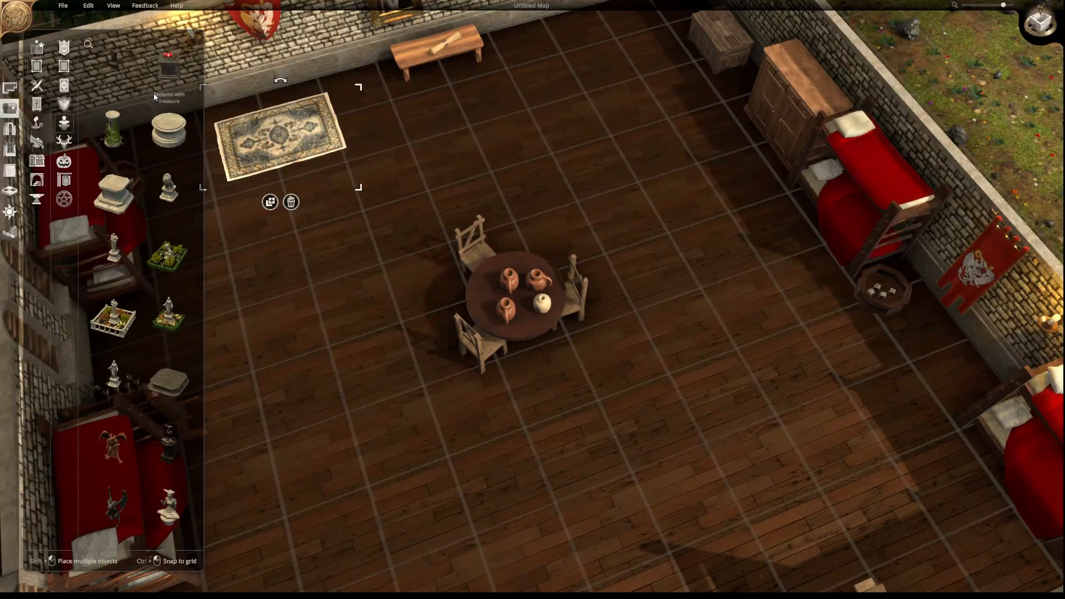
pyautogui.scroll(4, 154, 96)
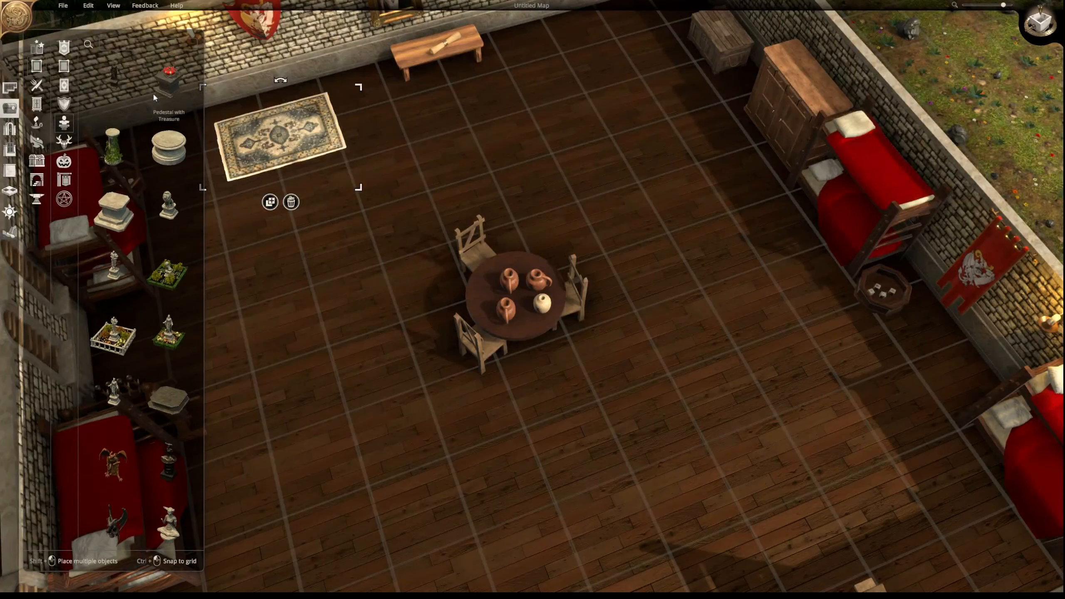
pyautogui.scroll(4, 153, 91)
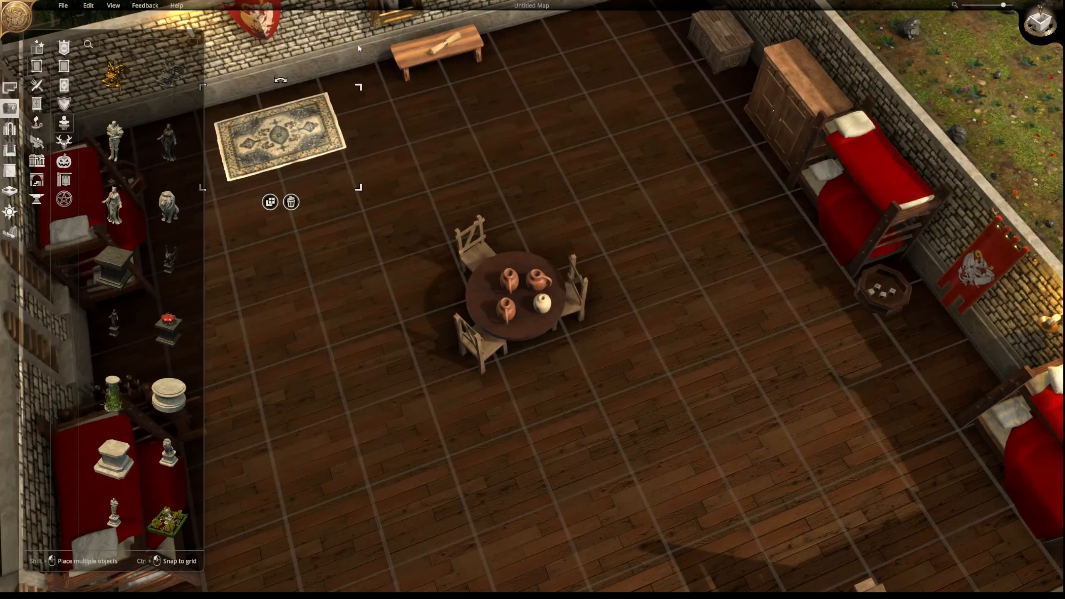
pyautogui.click(64, 141)
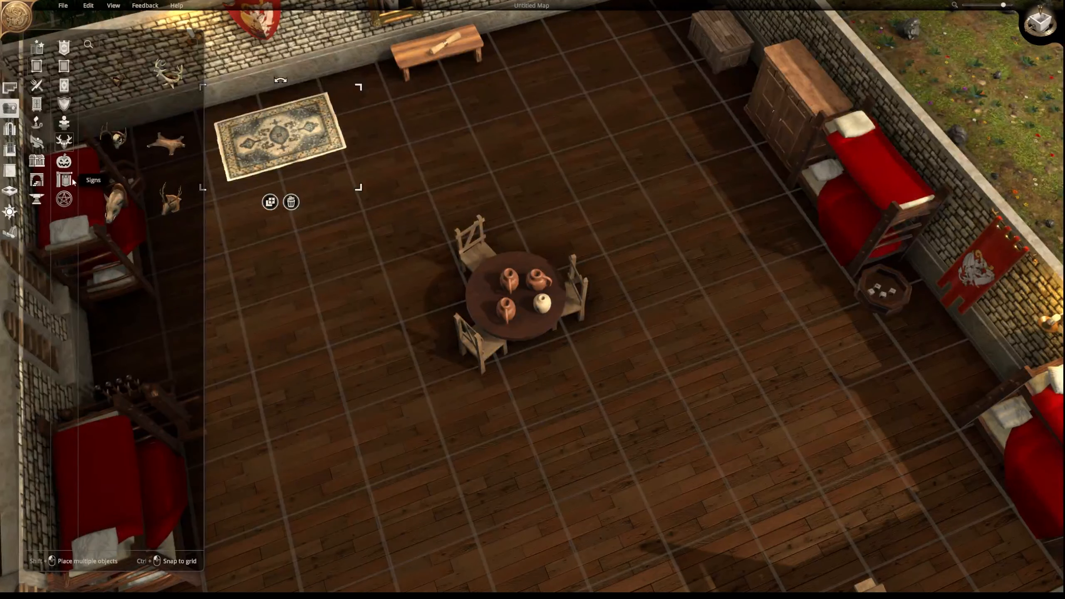
pyautogui.click(64, 161)
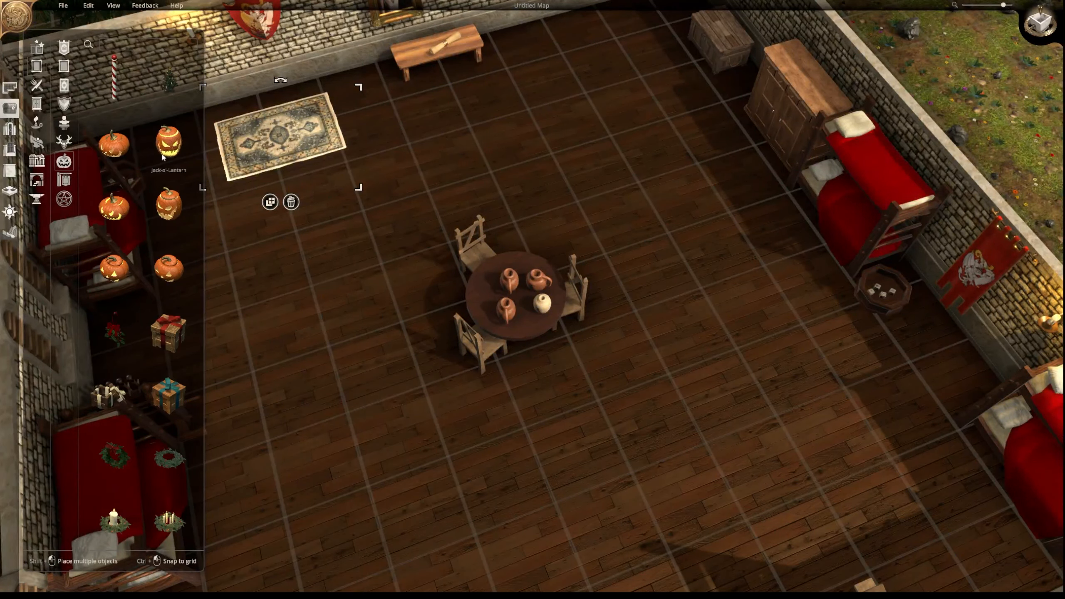
pyautogui.scroll(-1, 137, 202)
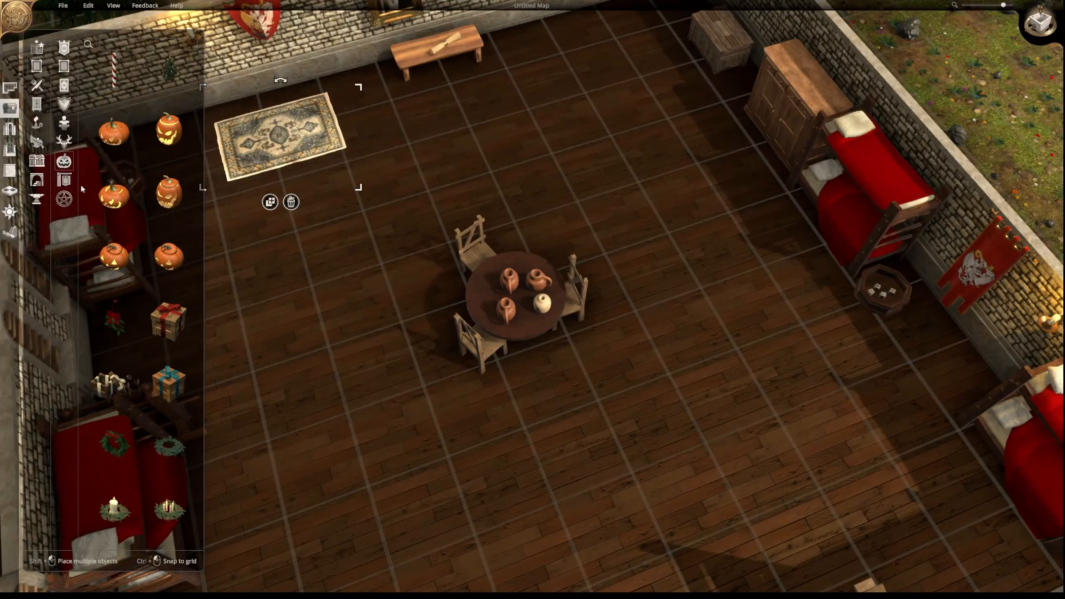
pyautogui.click(65, 181)
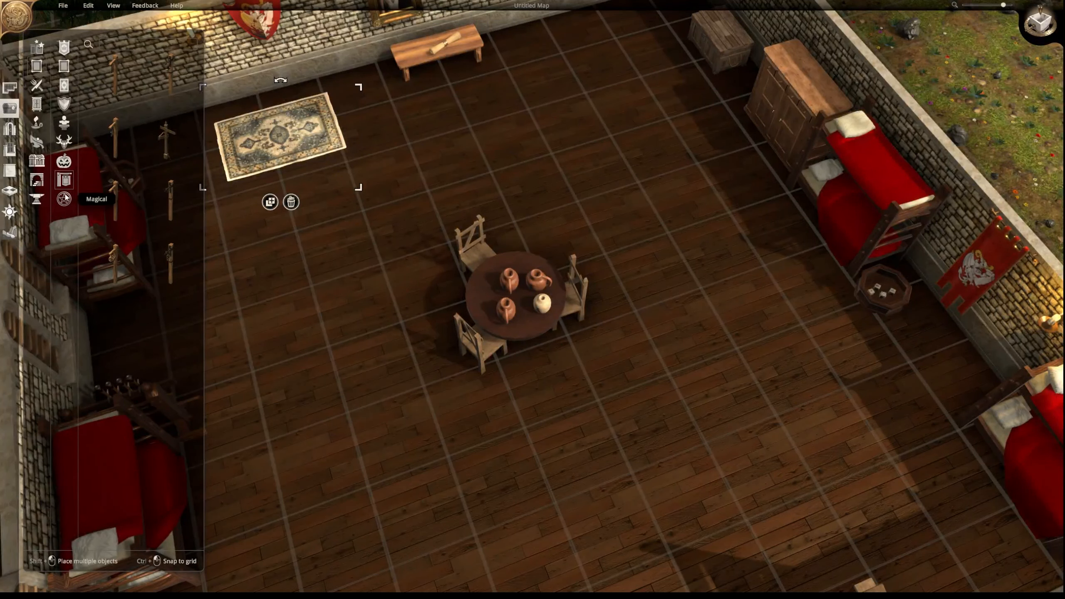
pyautogui.click(64, 199)
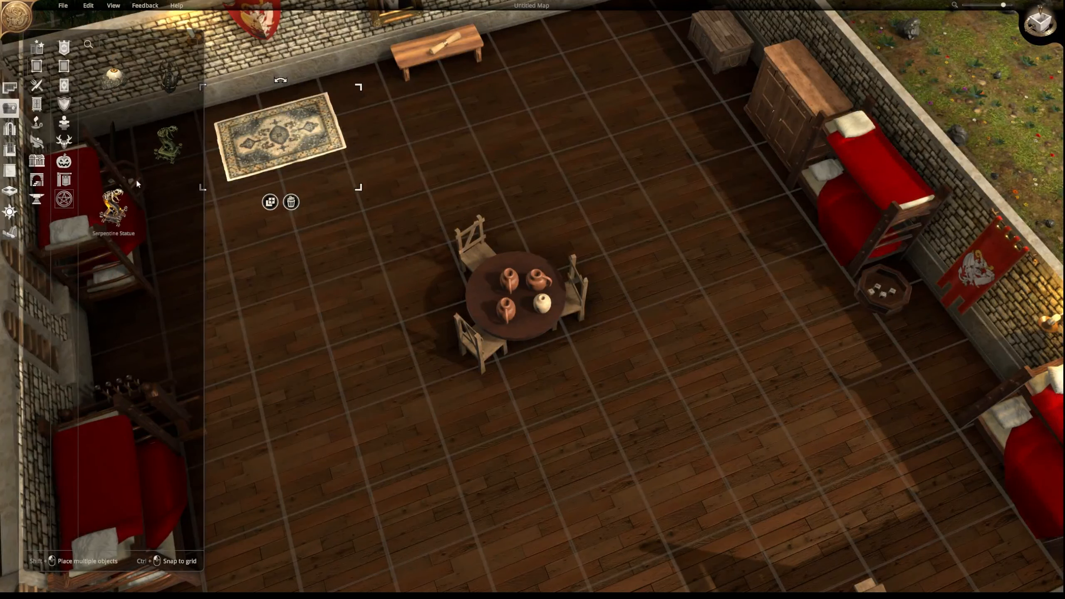
pyautogui.click(112, 143)
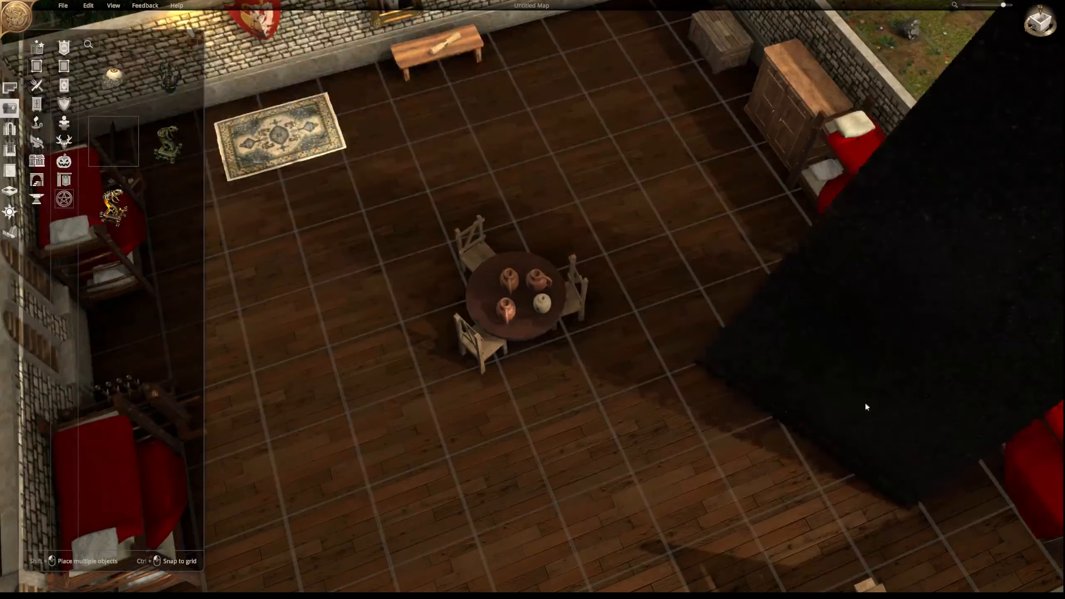
pyautogui.press('Escape')
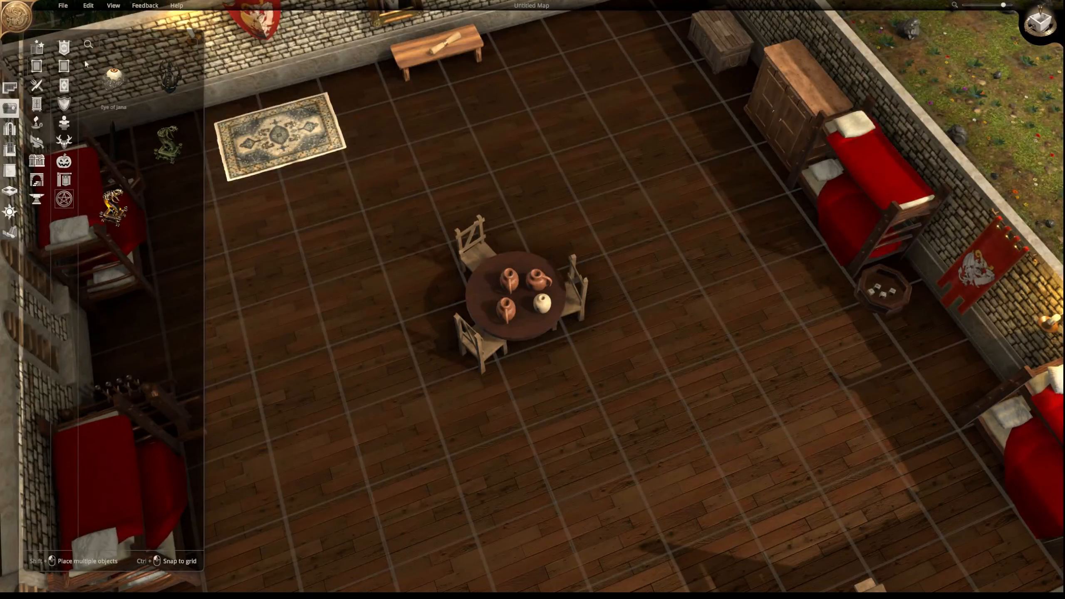
# - Examine the available tableware, drink and food objects, and open the furniture category
pyautogui.click(36, 86)
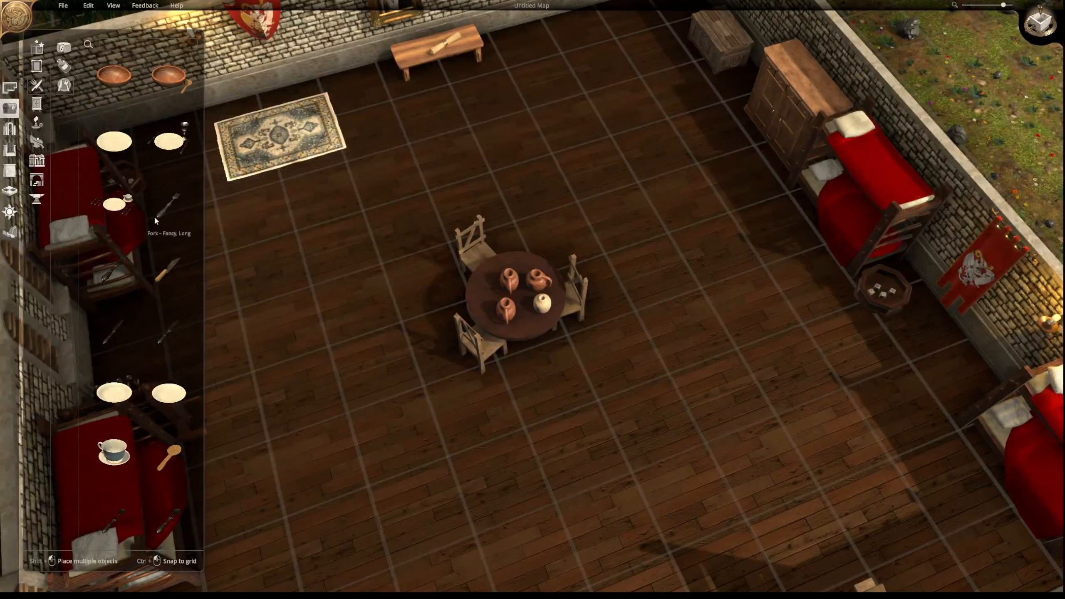
pyautogui.scroll(-1, 160, 122)
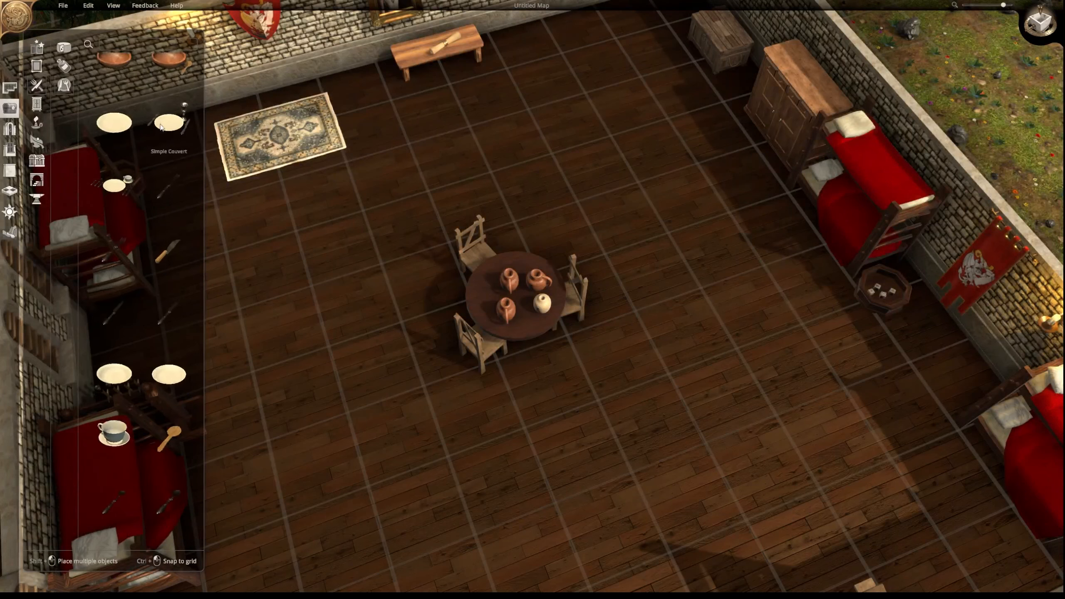
pyautogui.click(62, 66)
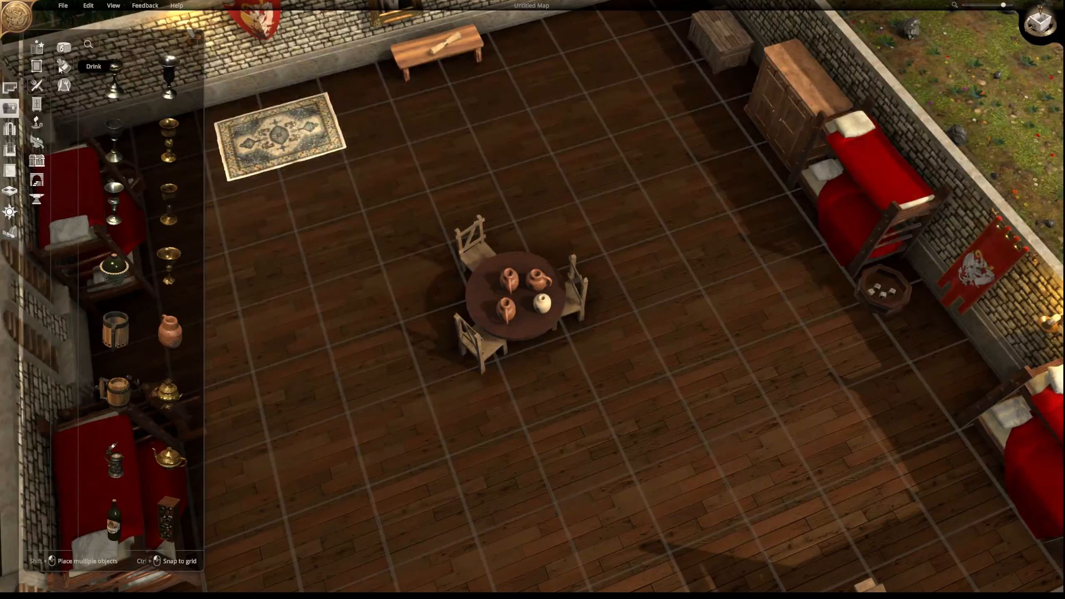
pyautogui.scroll(-5, 126, 95)
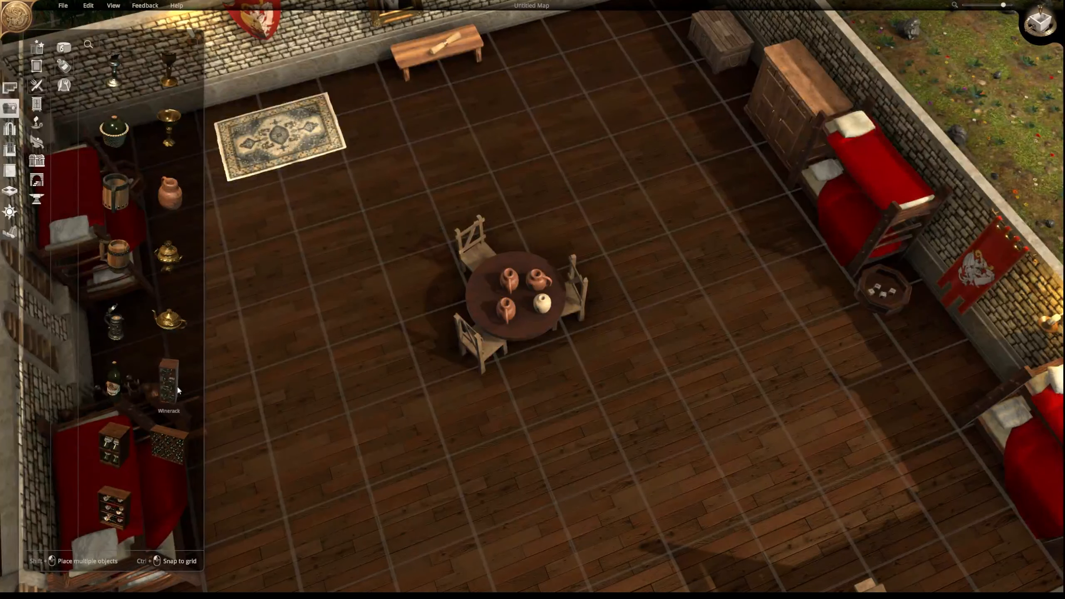
pyautogui.scroll(5, 176, 274)
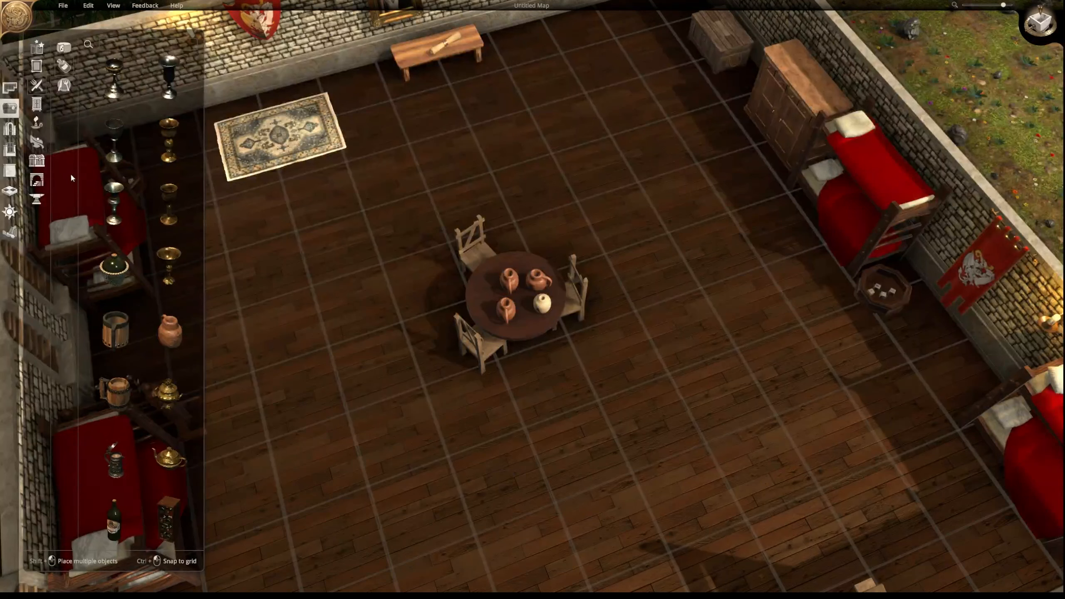
pyautogui.click(63, 85)
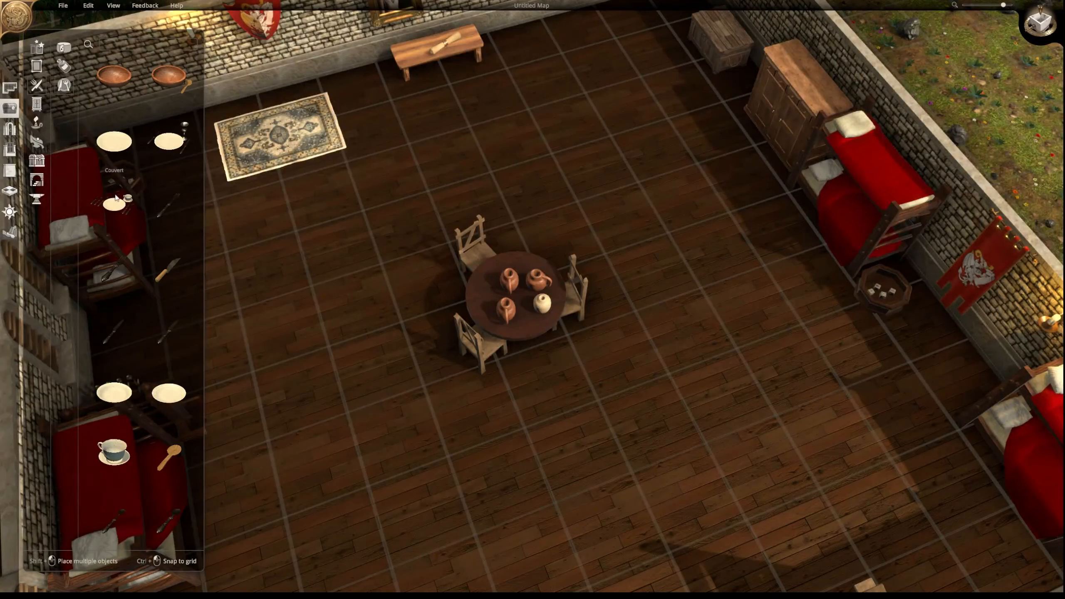
pyautogui.scroll(-1, 185, 153)
pyautogui.scroll(-2, 183, 148)
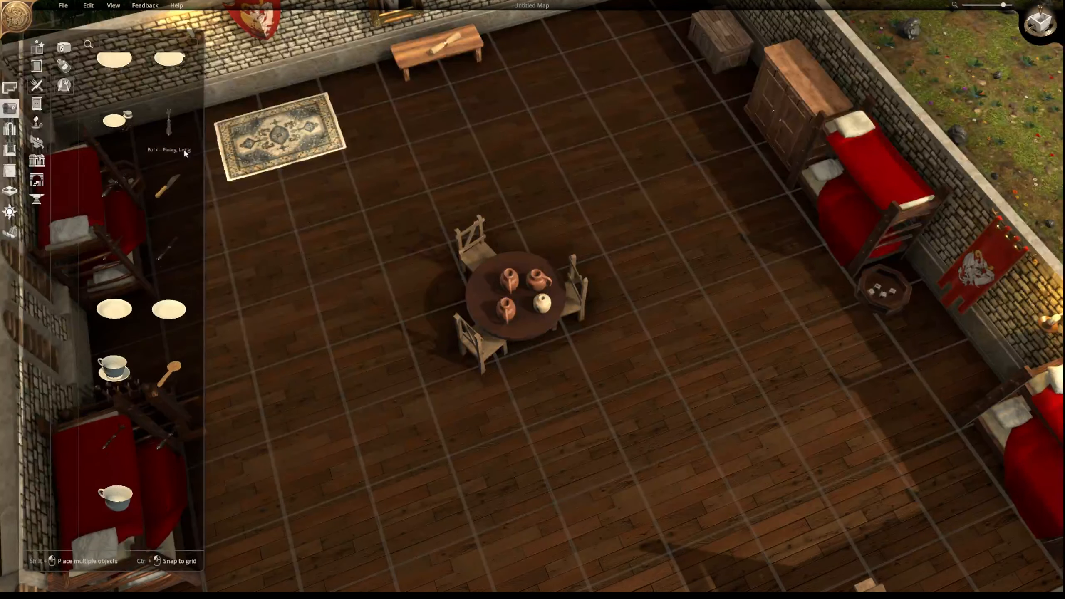
pyautogui.click(64, 47)
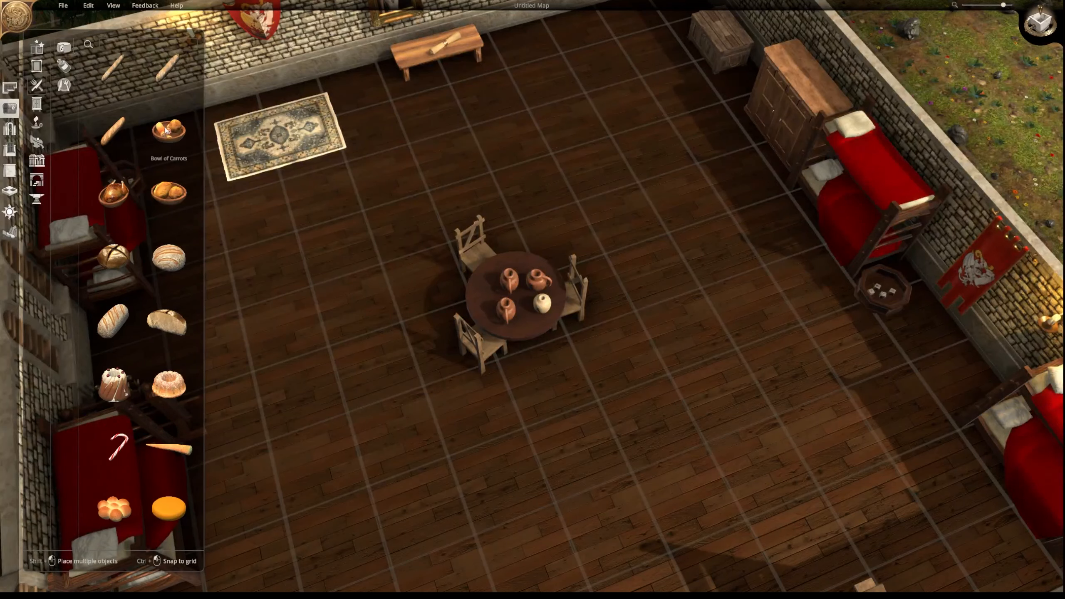
pyautogui.scroll(-4, 165, 131)
pyautogui.scroll(-6, 165, 131)
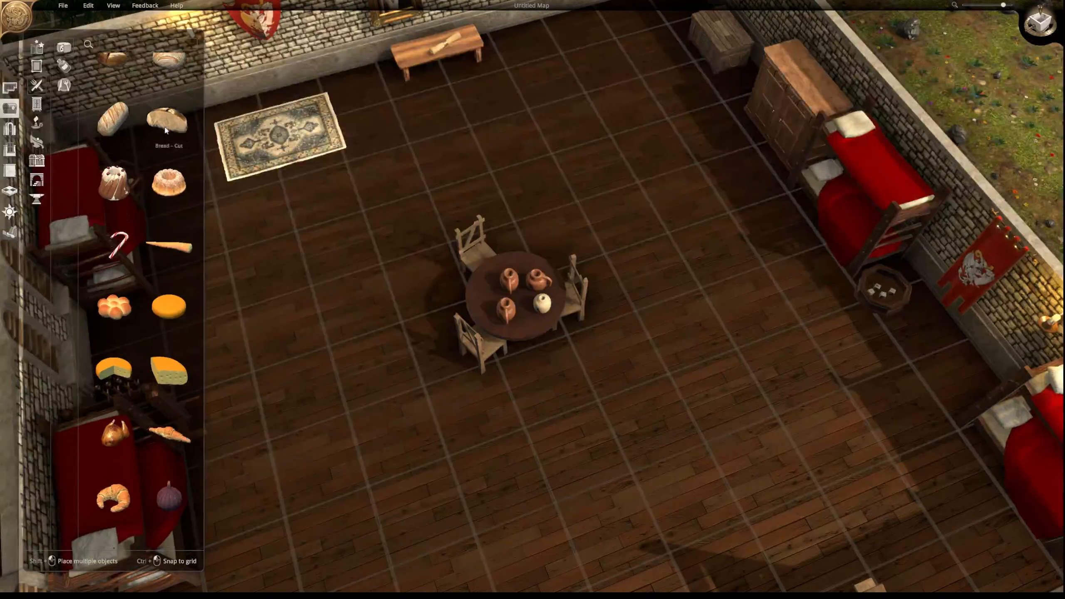
pyautogui.scroll(-7, 165, 129)
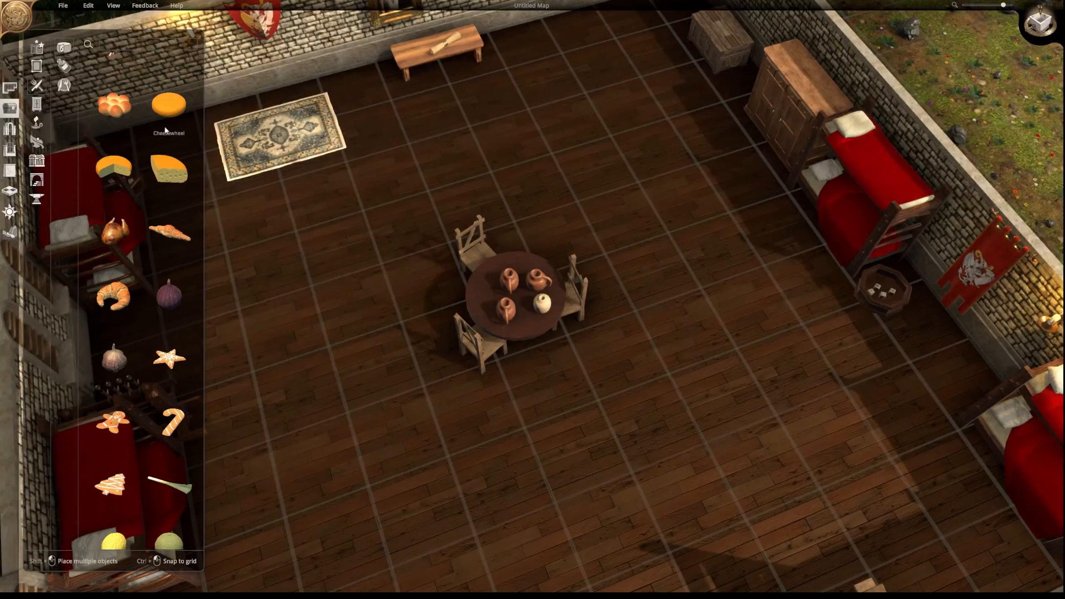
pyautogui.scroll(-7, 166, 131)
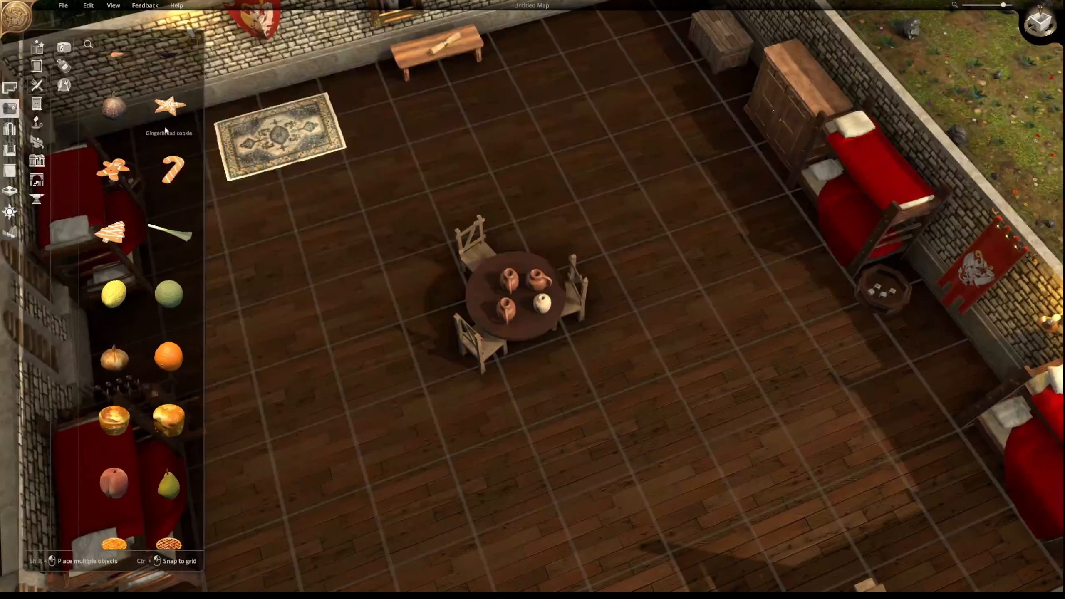
pyautogui.scroll(-6, 165, 131)
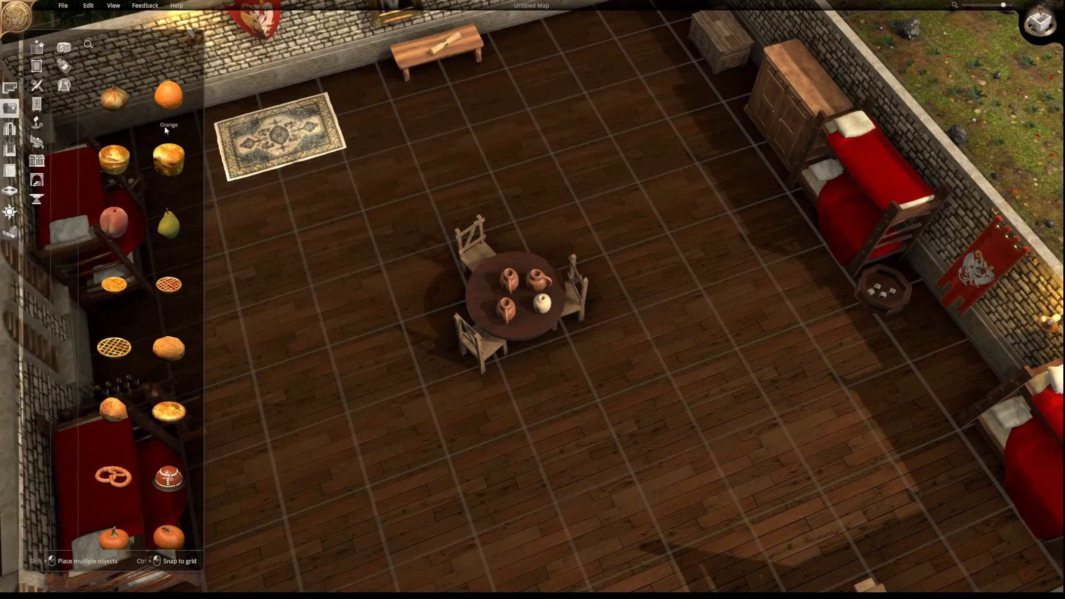
pyautogui.scroll(-2, 164, 126)
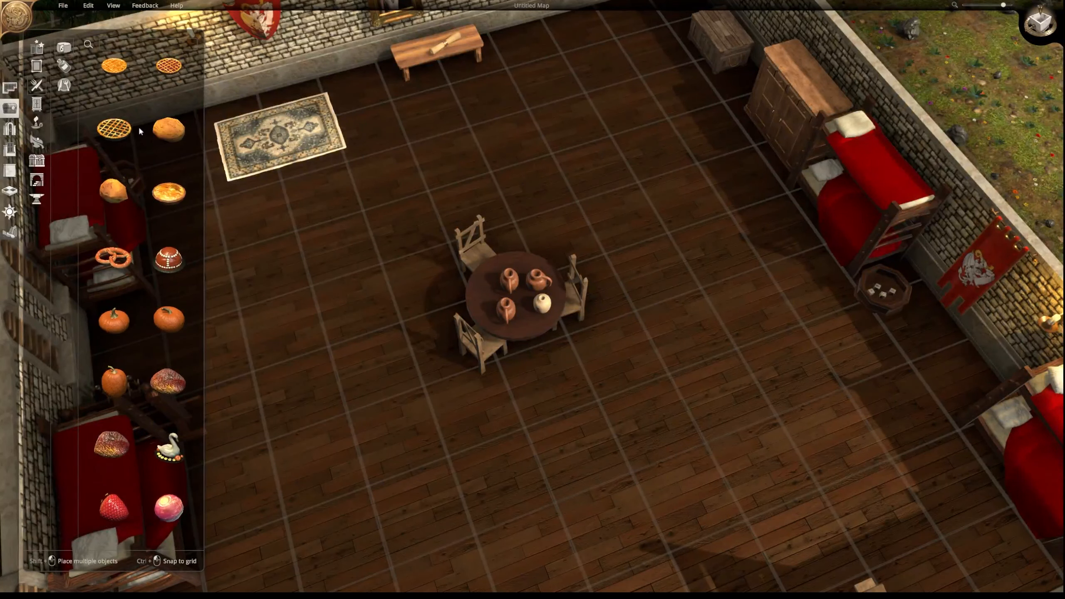
pyautogui.click(37, 104)
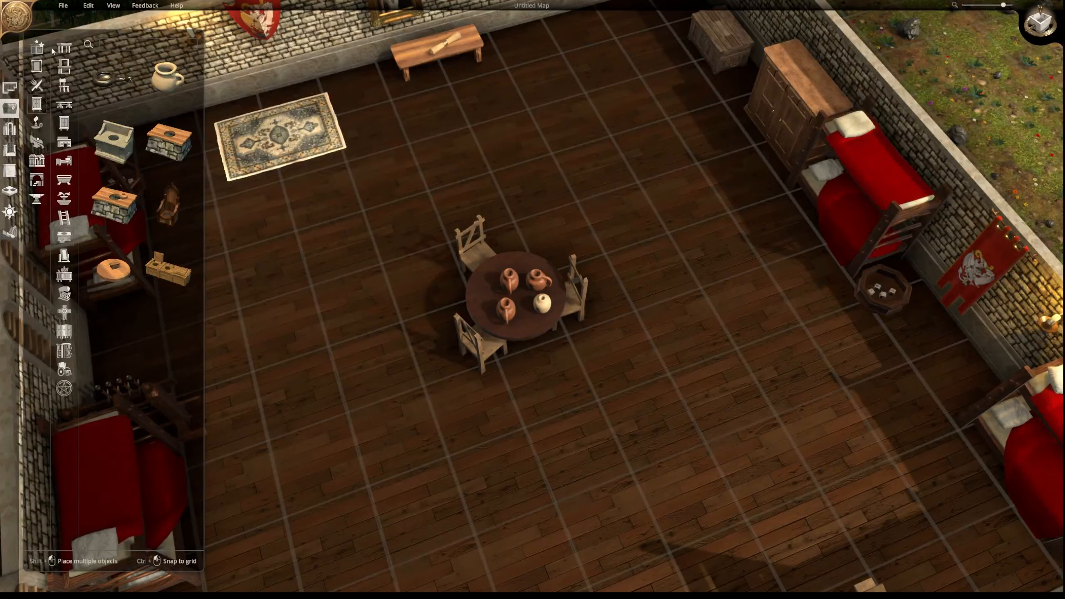
# - Try out a plain wooden table from the tables category on the open floor near the round table, and delete it
pyautogui.click(64, 48)
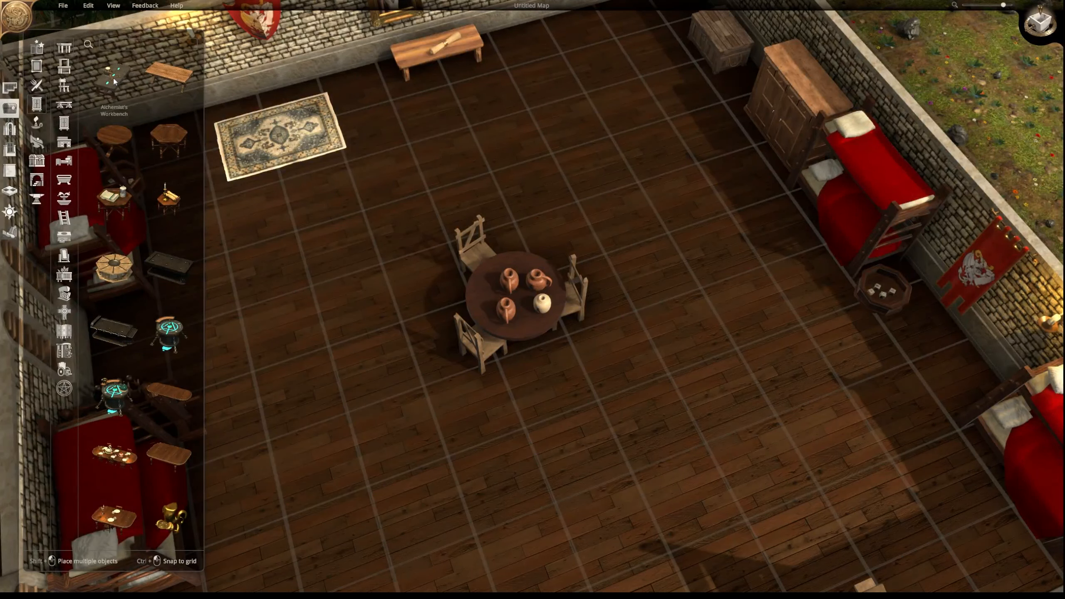
pyautogui.click(170, 80)
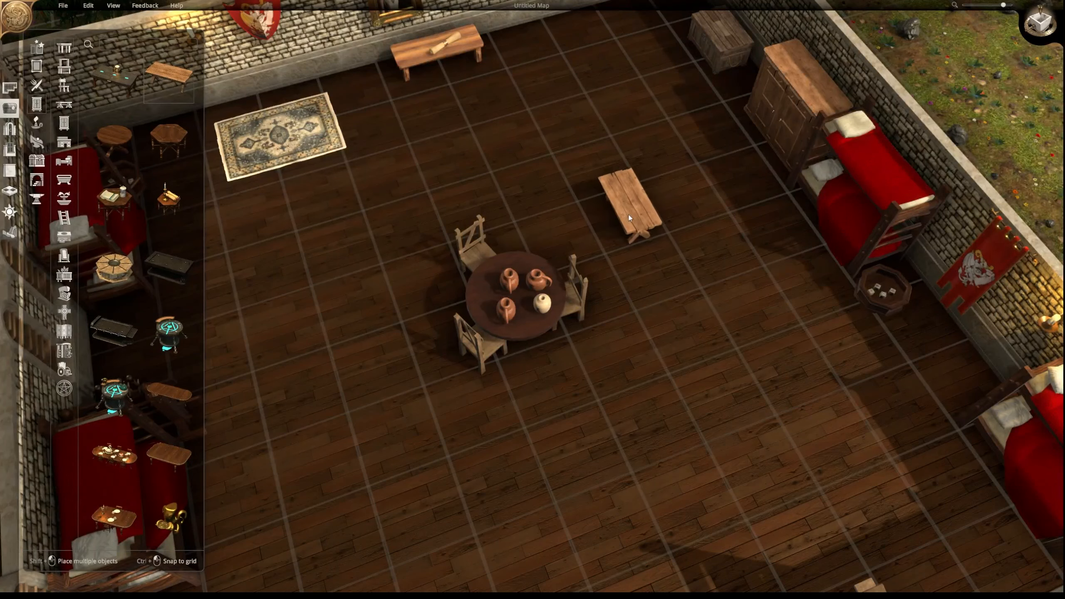
pyautogui.click(629, 215)
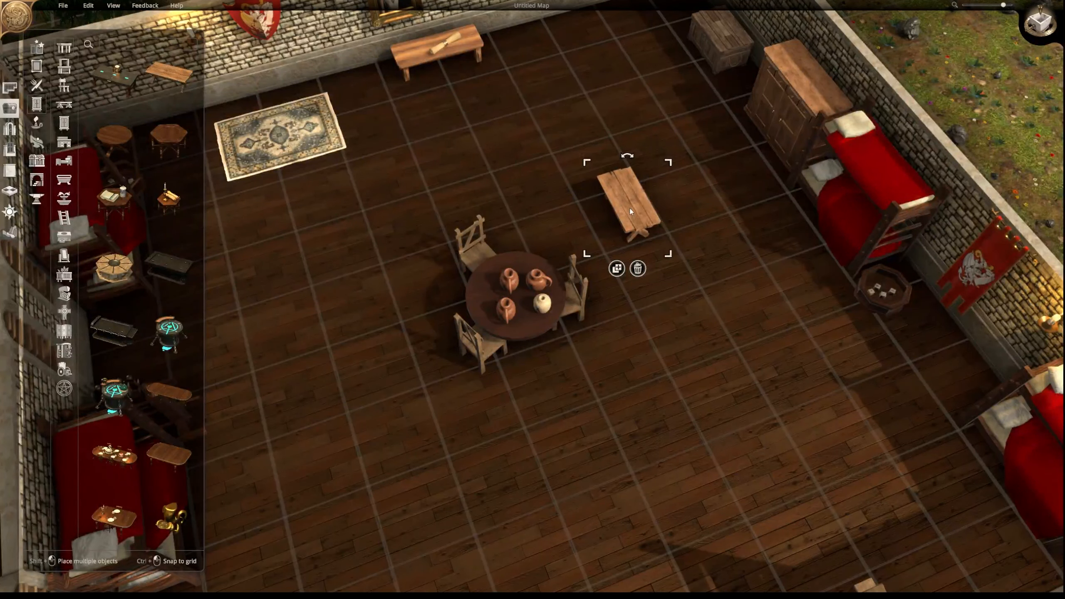
pyautogui.press('Delete')
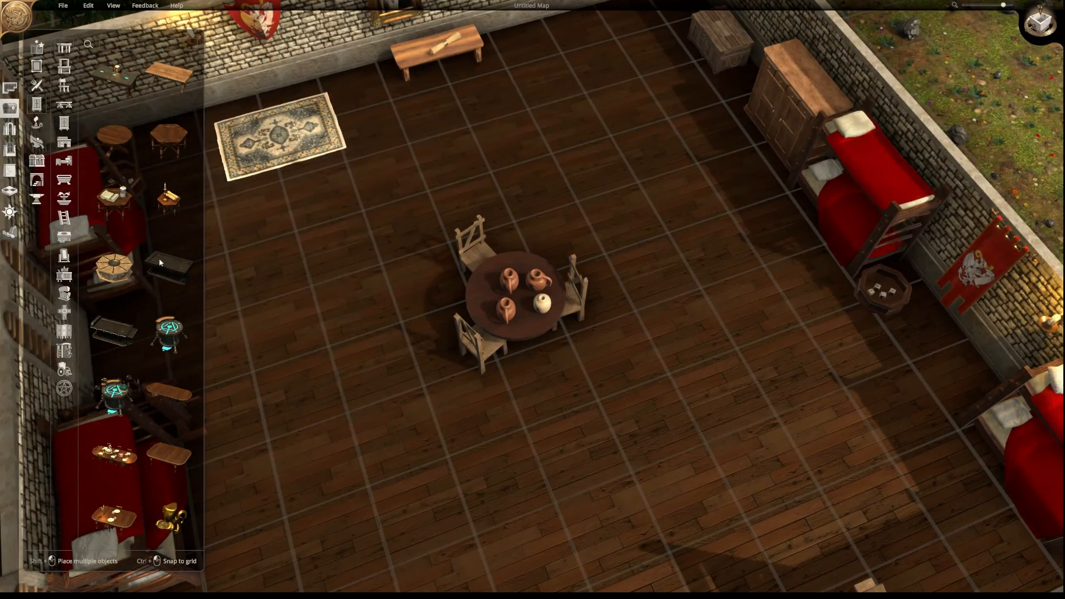
# - Place the Fancy Table With Food between the round table and the bunk beds, and select individual pieces of its tableware
pyautogui.click(115, 460)
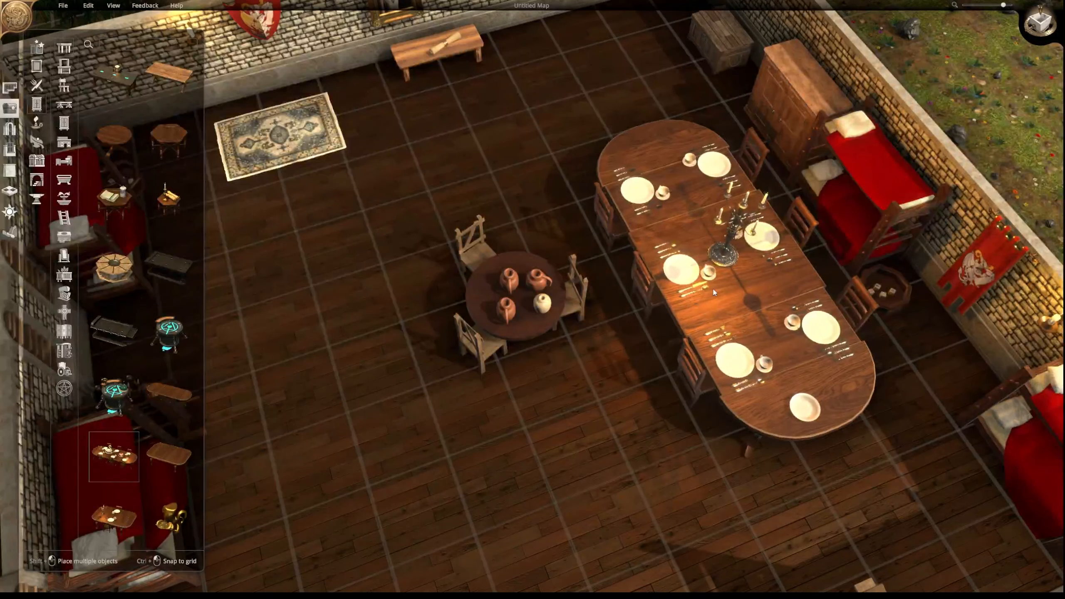
pyautogui.click(714, 292)
pyautogui.click(686, 276)
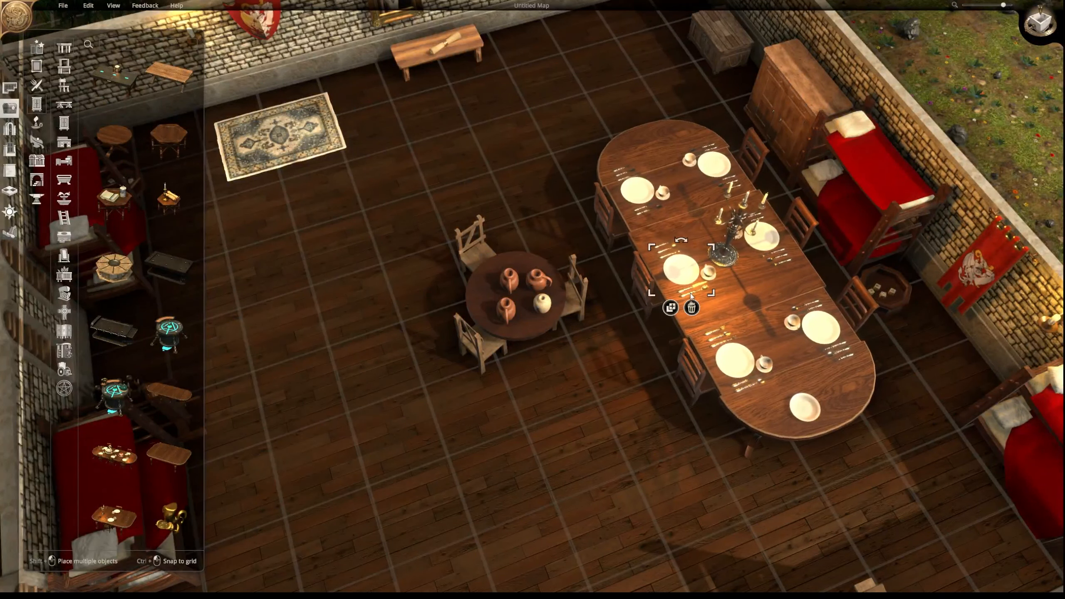
pyautogui.click(713, 272)
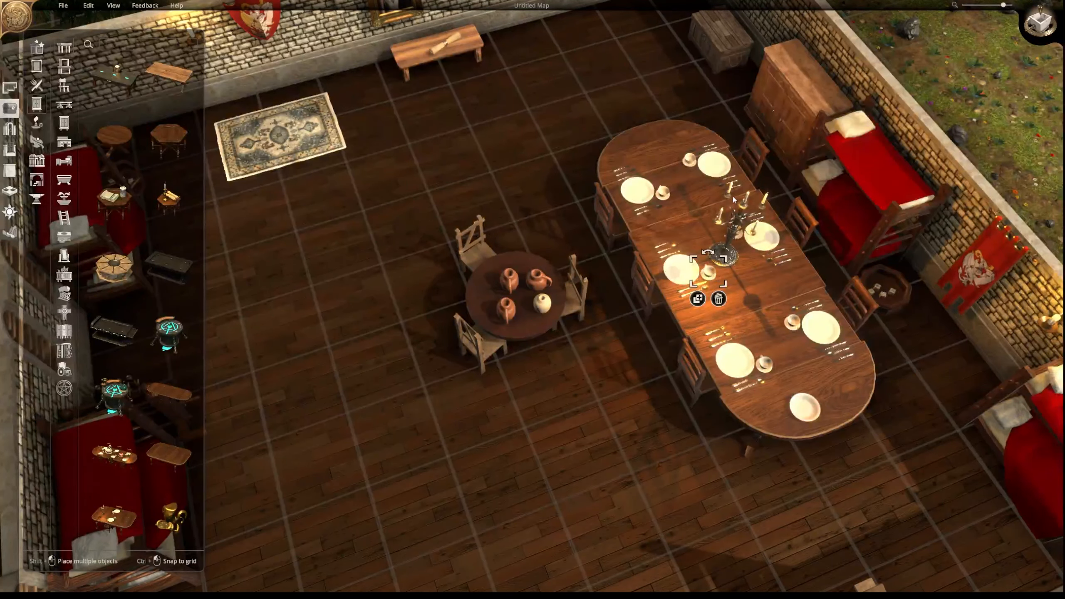
# - Toggle the flames of the dining table's candelabra off and on, and delete the whole dining set
pyautogui.click(740, 217)
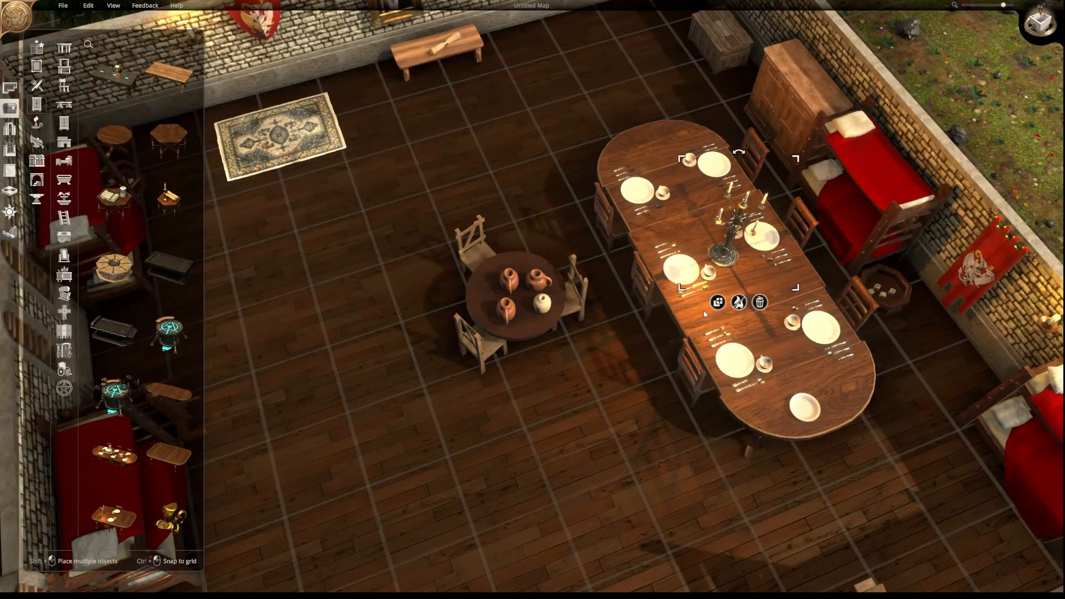
pyautogui.click(740, 302)
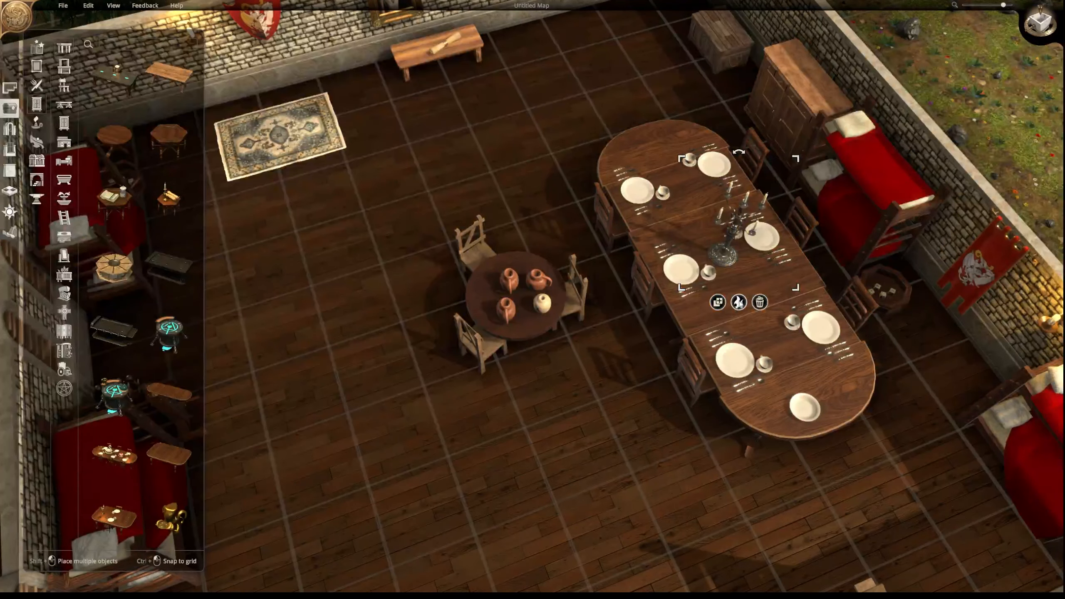
pyautogui.click(739, 302)
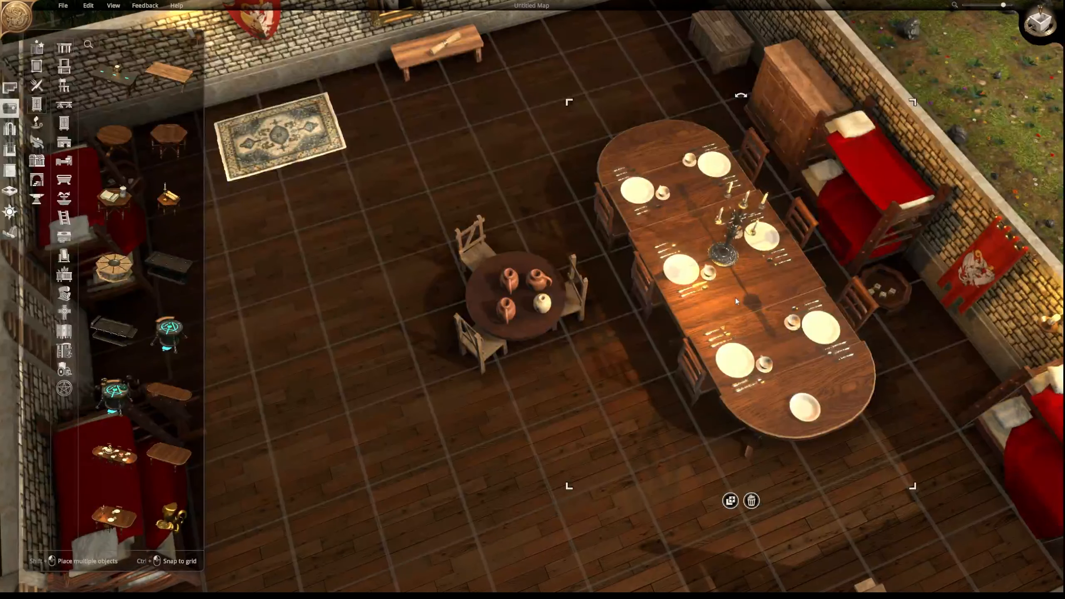
pyautogui.click(736, 297)
pyautogui.click(739, 302)
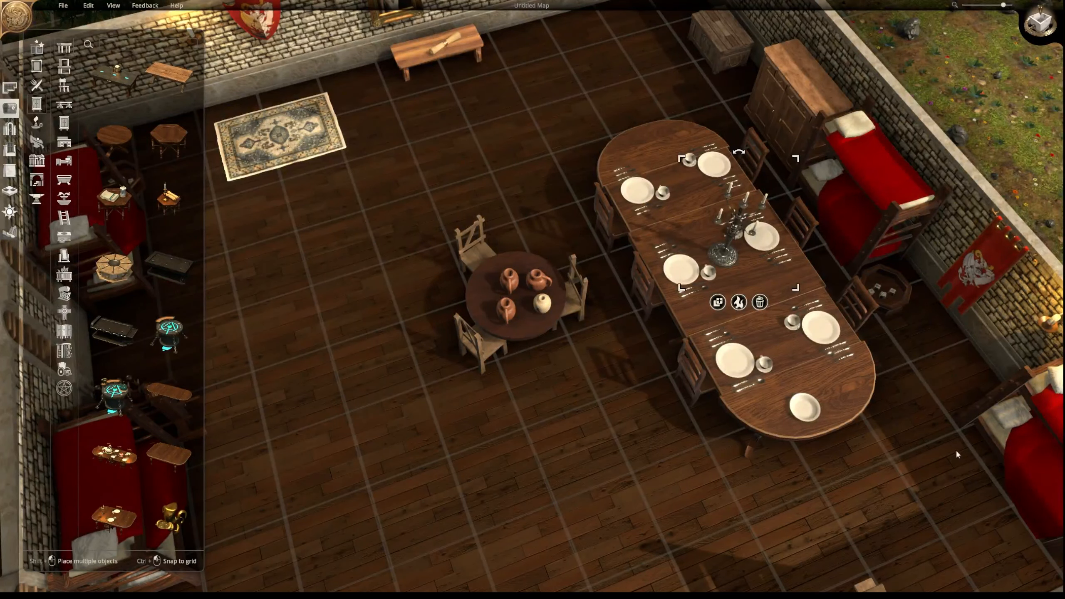
pyautogui.click(764, 430)
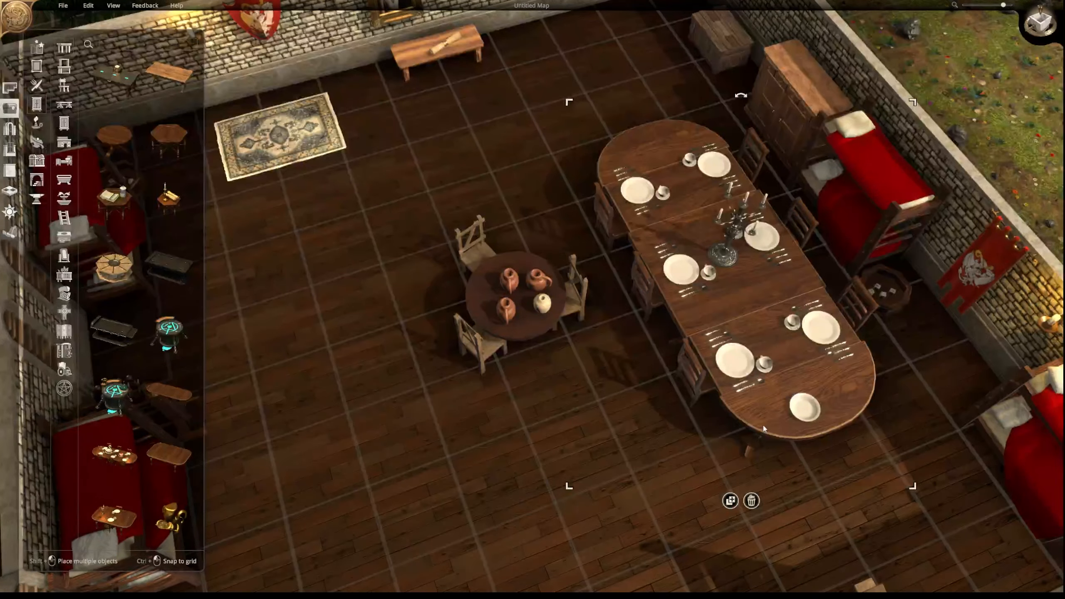
pyautogui.press('Delete')
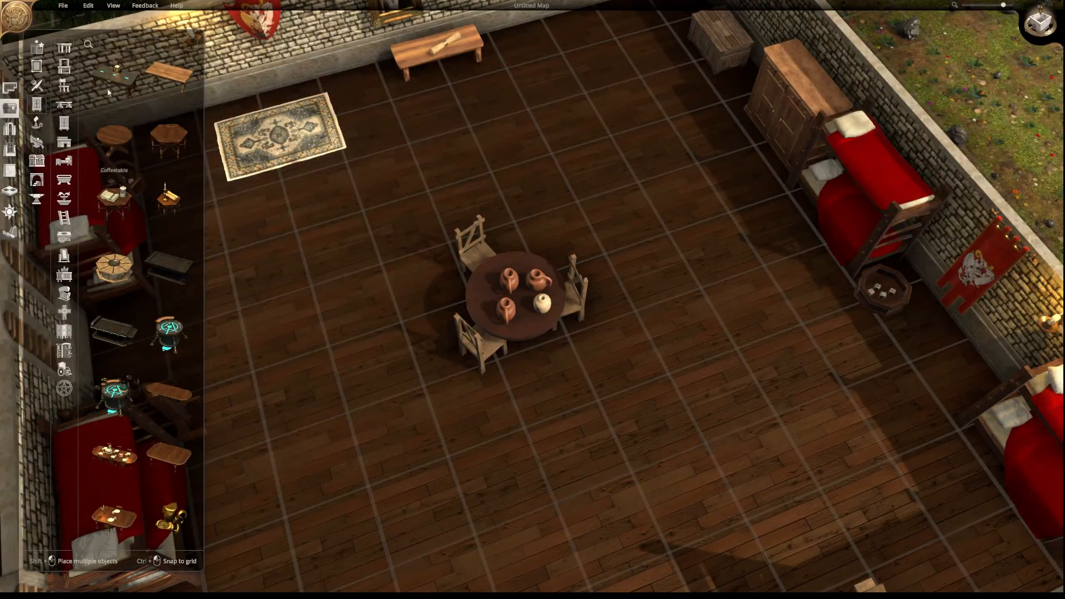
# - Examine the available table models, including coffee, round, bakery and set dining tables
pyautogui.scroll(-3, 136, 125)
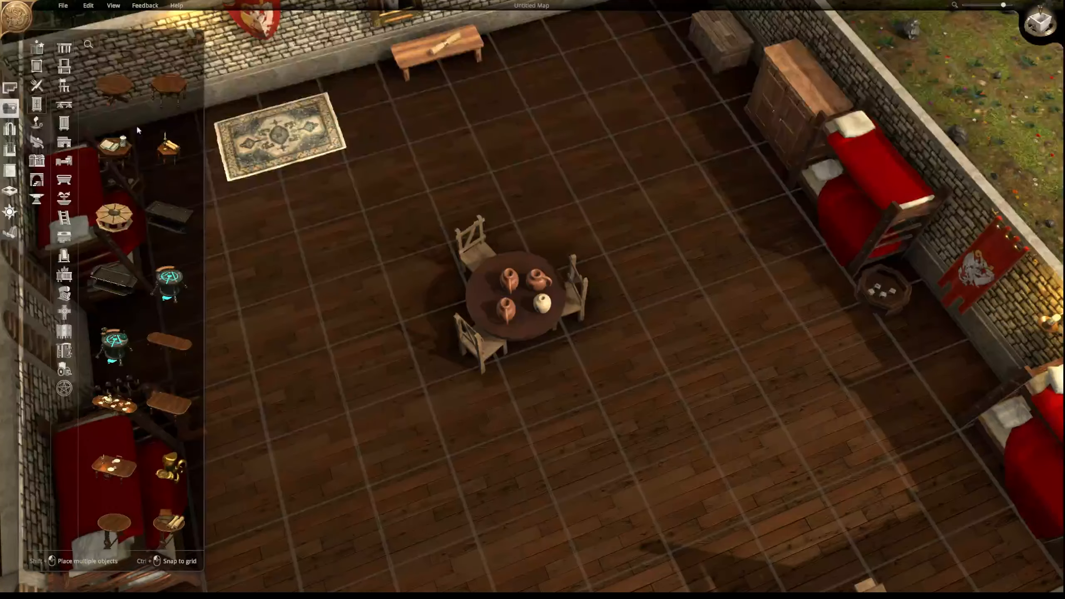
pyautogui.scroll(-3, 137, 128)
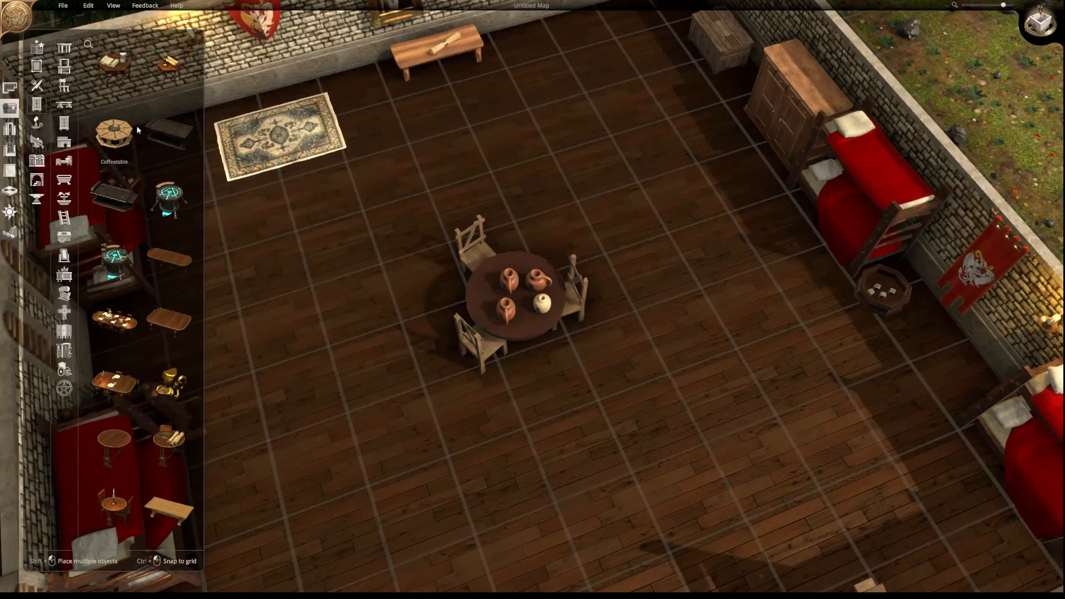
pyautogui.scroll(-3, 137, 128)
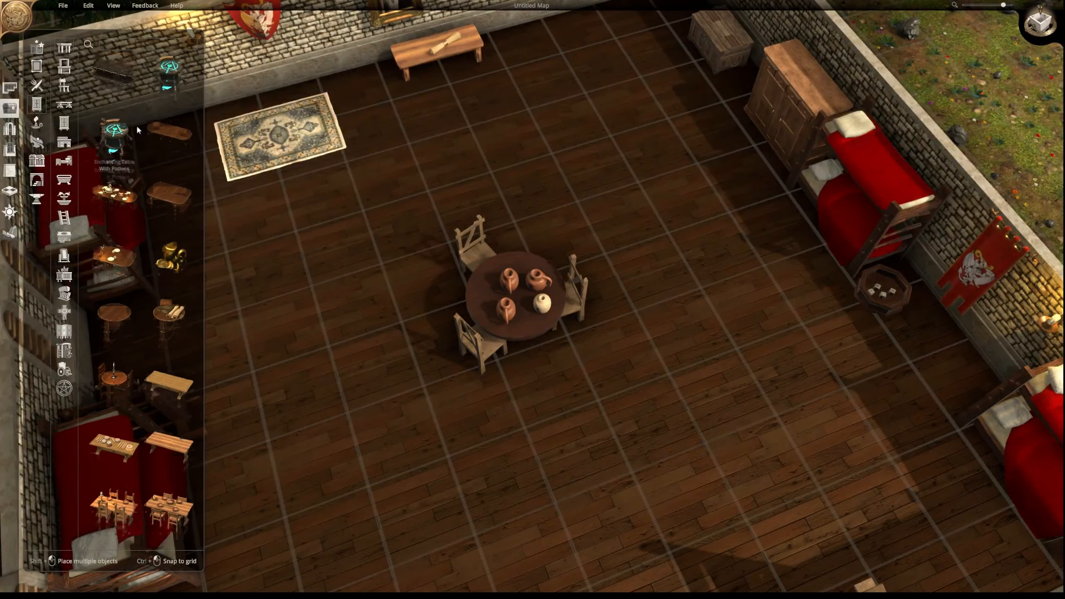
pyautogui.scroll(-3, 137, 130)
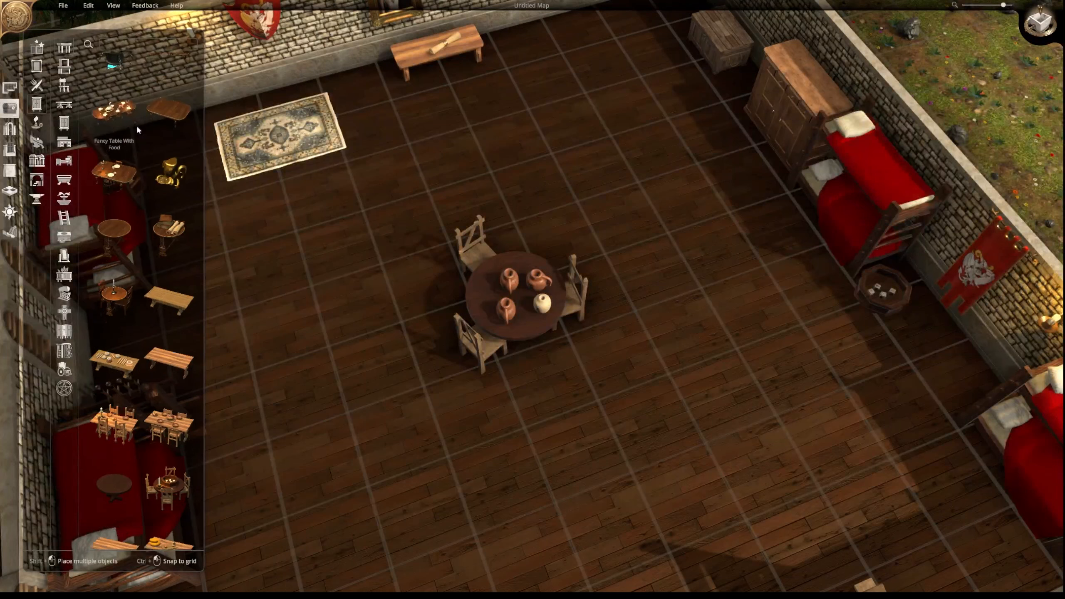
pyautogui.scroll(-3, 137, 127)
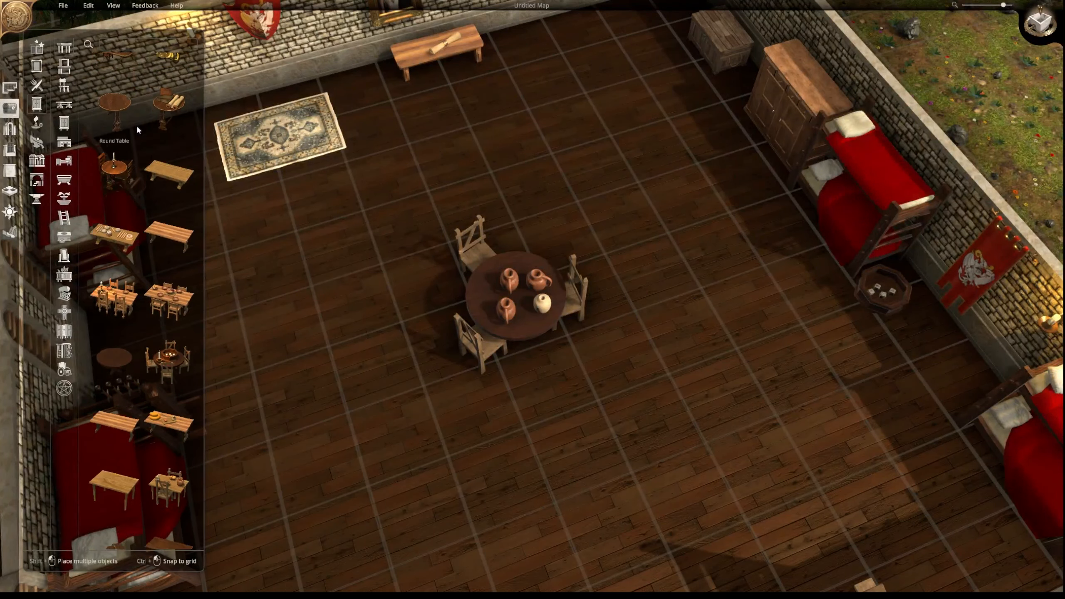
pyautogui.scroll(-3, 134, 130)
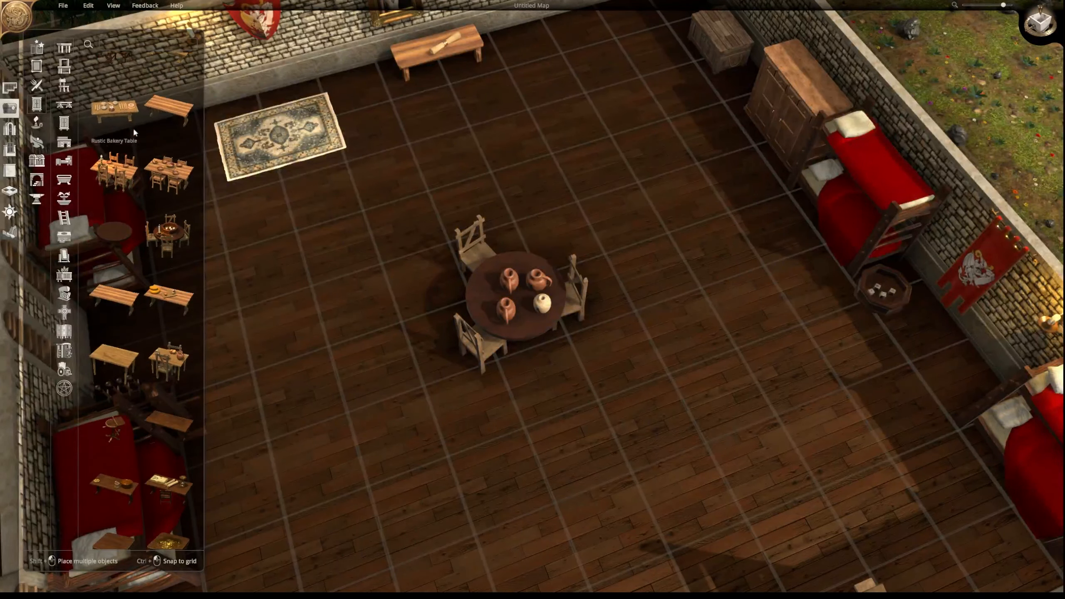
pyautogui.scroll(-3, 135, 133)
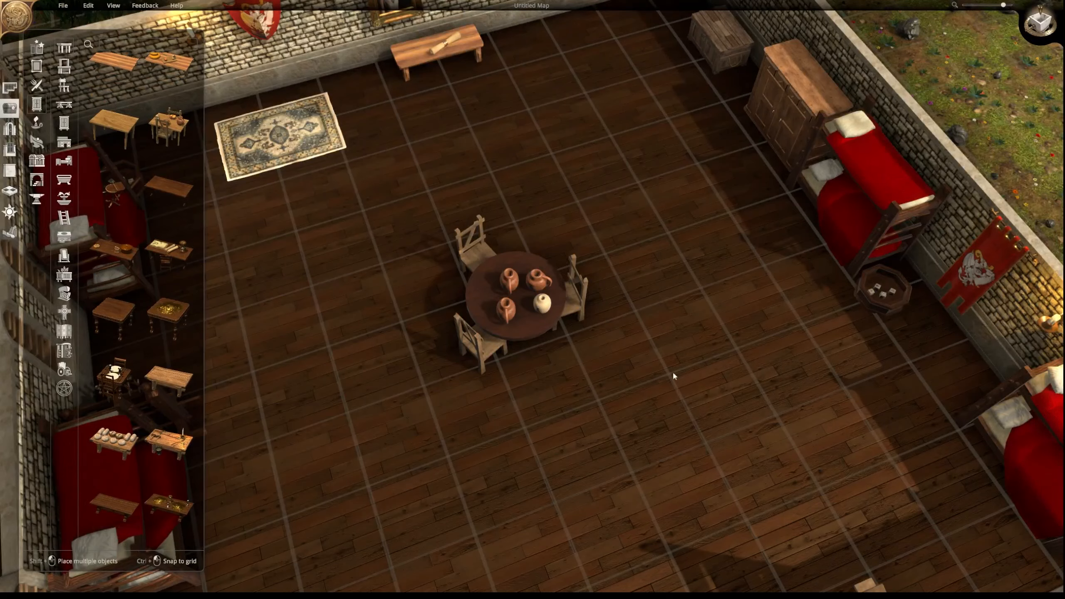
pyautogui.scroll(-5, 482, 140)
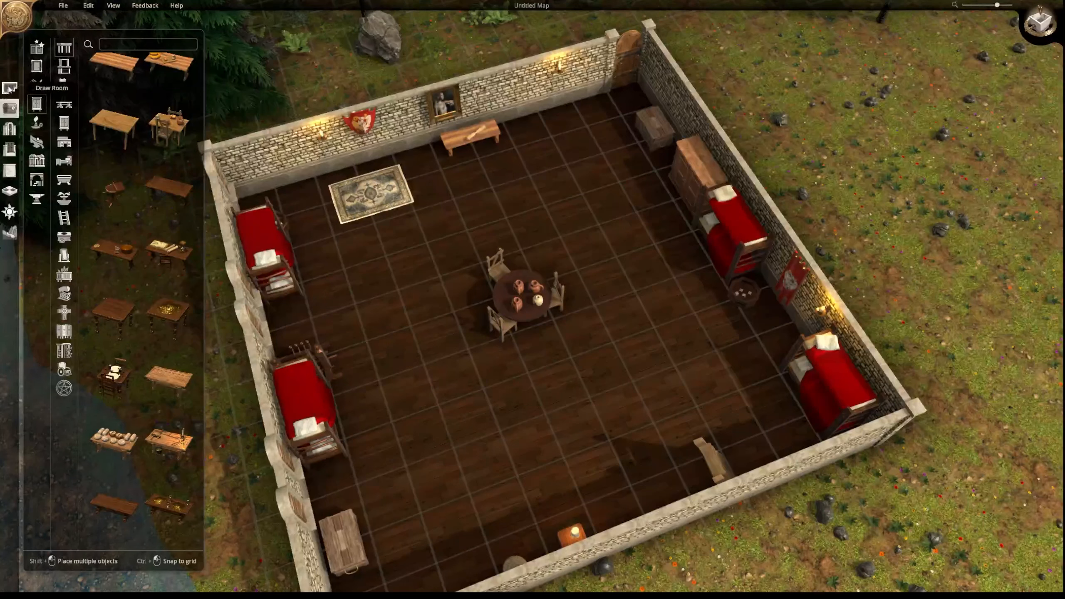
# - Move the arched wooden door from the room's corner to the stone wall between the portrait and the wall torch, and toggle it open and closed
pyautogui.click(10, 128)
pyautogui.click(616, 43)
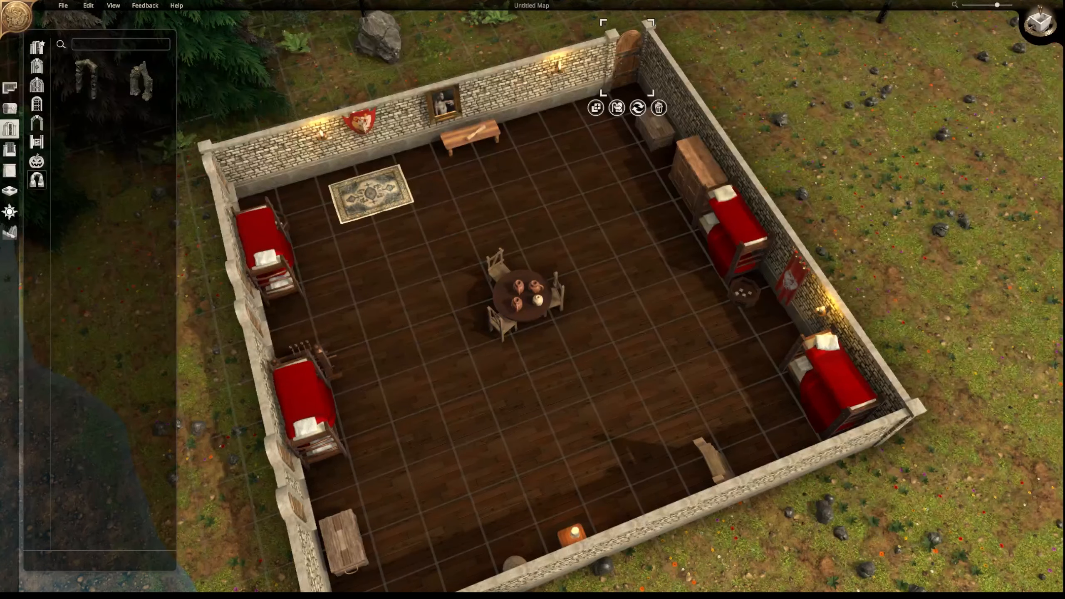
pyautogui.moveTo(628, 63); pyautogui.dragTo(664, 114)
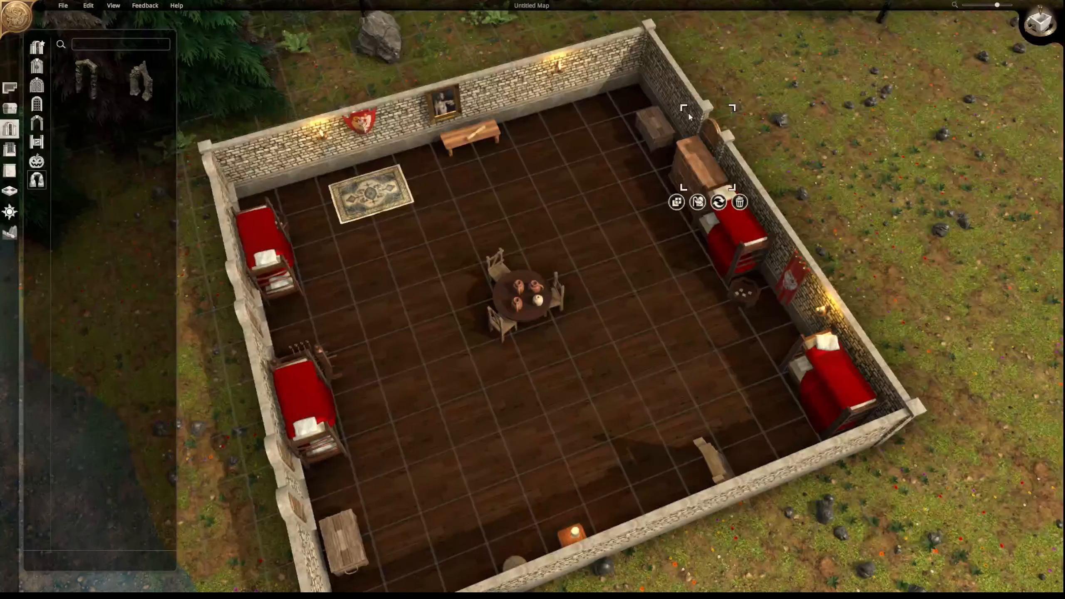
pyautogui.click(703, 111)
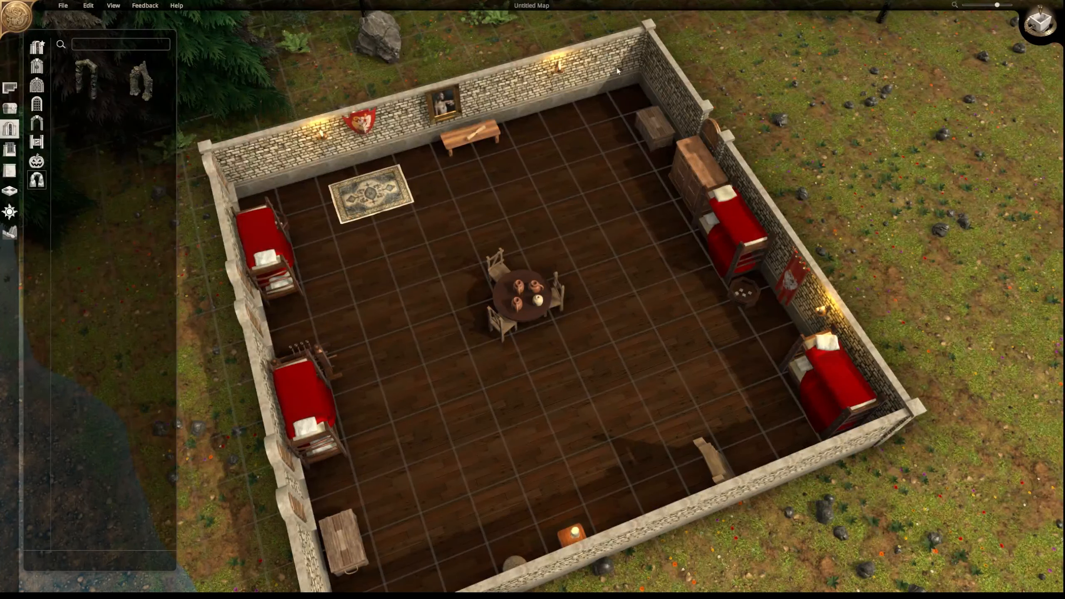
pyautogui.moveTo(718, 139); pyautogui.dragTo(525, 73)
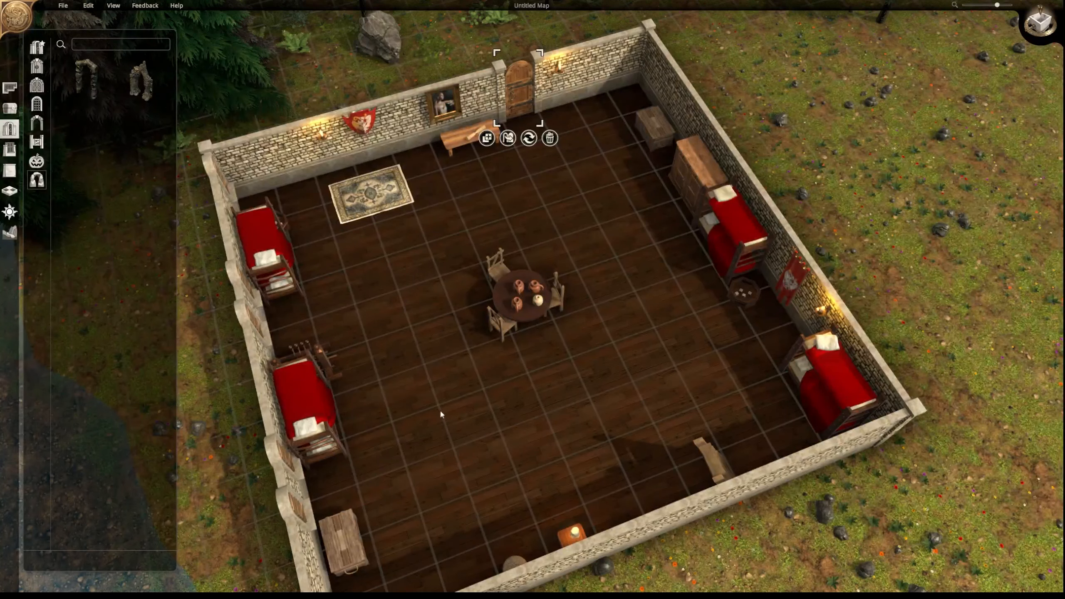
pyautogui.click(509, 139)
pyautogui.click(509, 139)
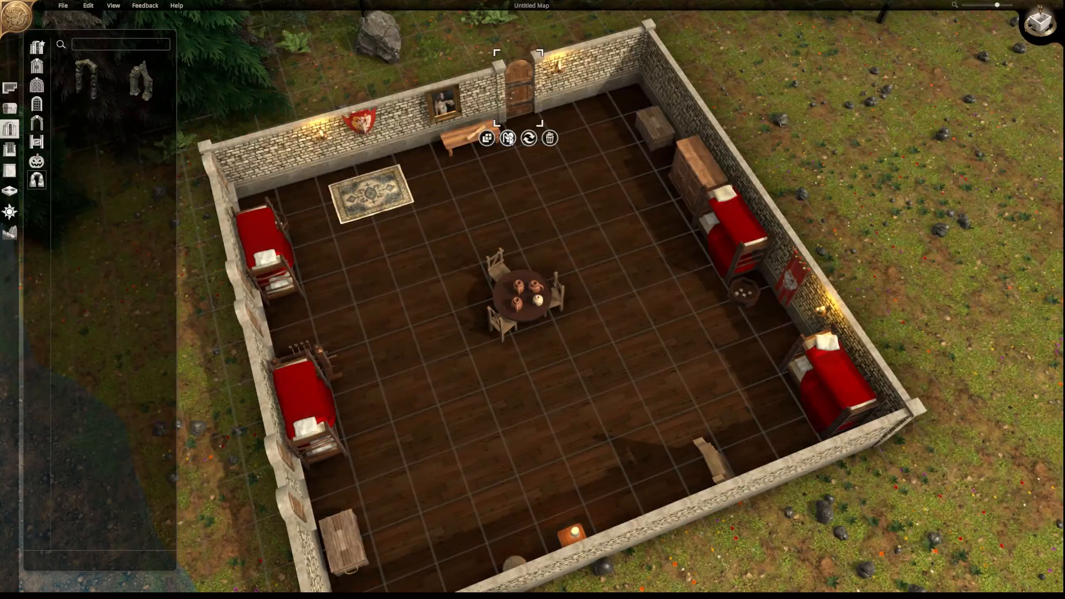
# - Examine the furniture categories for tables, counters, chairs and benches, and open the cupboards category
pyautogui.click(9, 108)
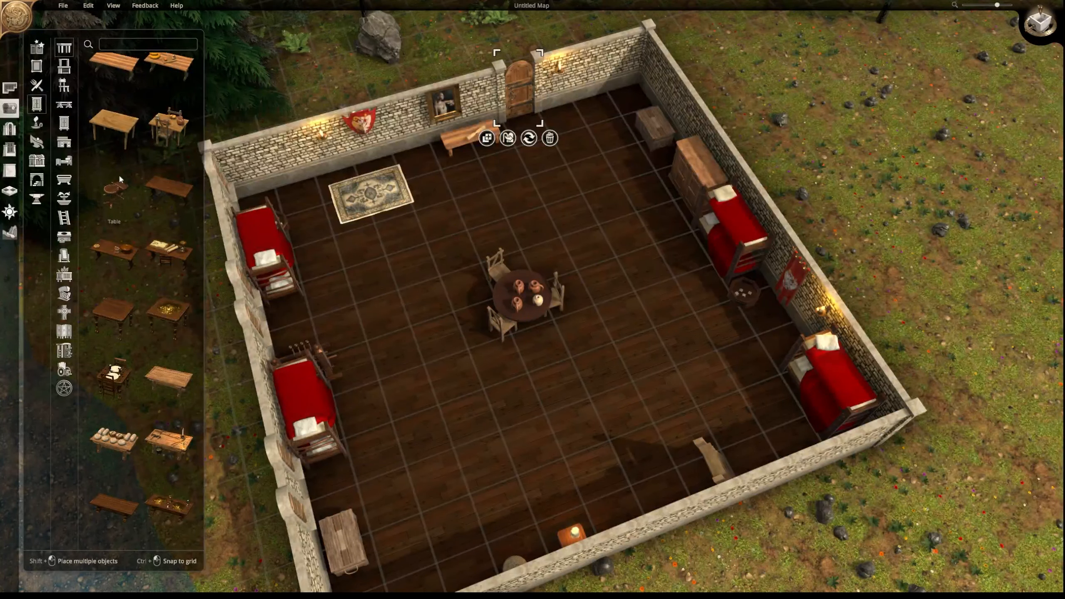
pyautogui.scroll(-1, 116, 188)
pyautogui.scroll(3, 120, 180)
pyautogui.scroll(3, 119, 180)
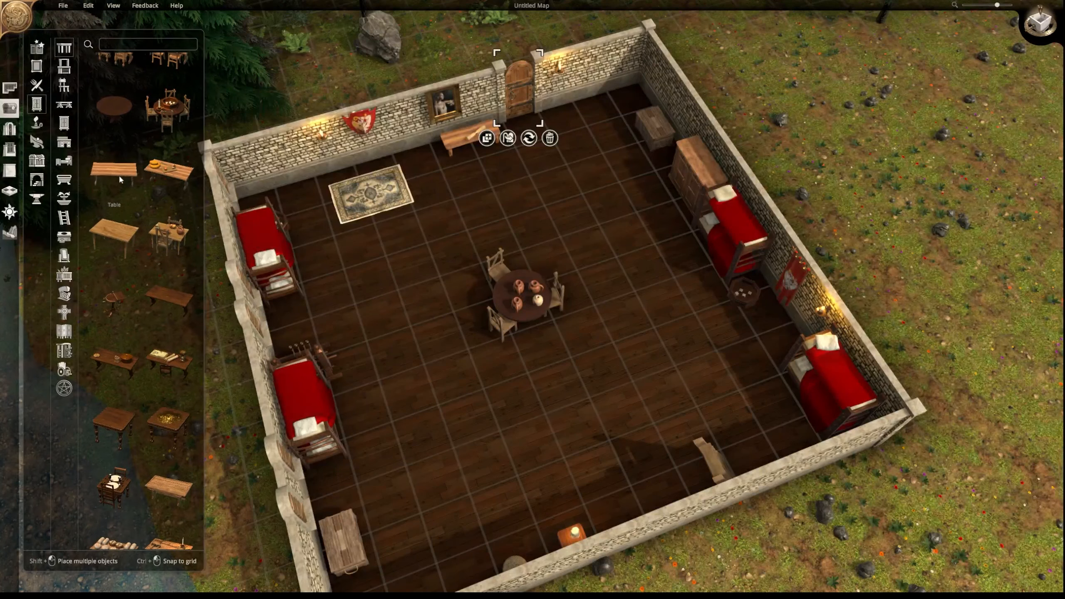
pyautogui.scroll(2, 119, 176)
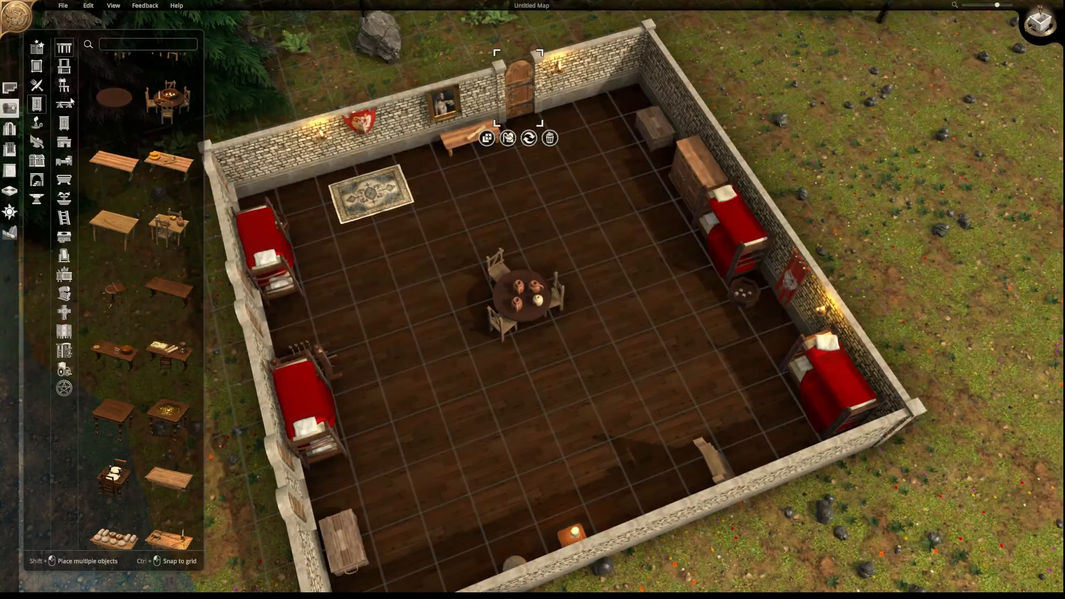
pyautogui.click(64, 67)
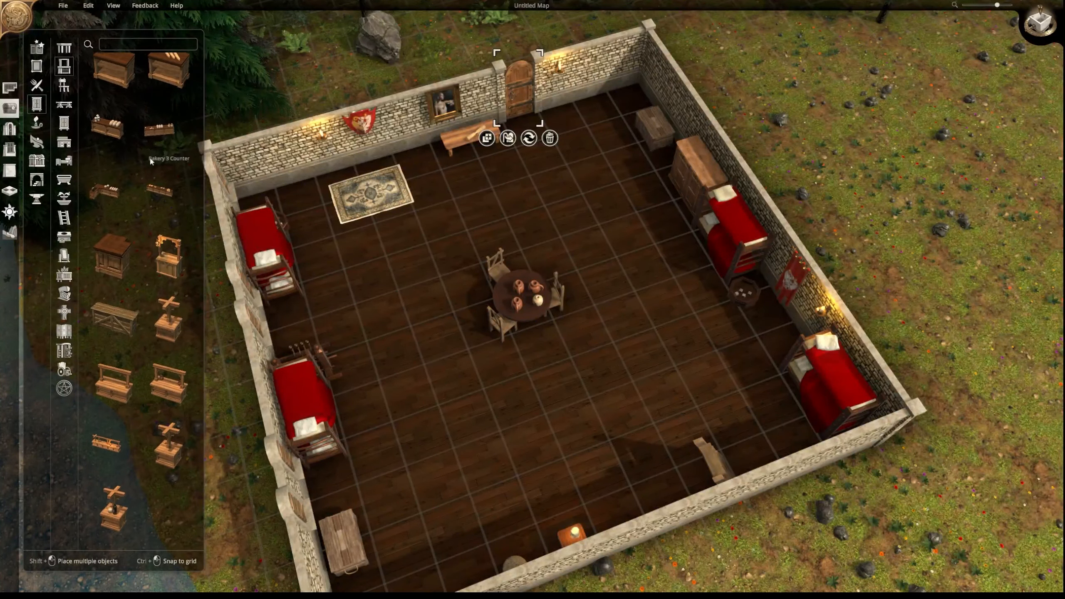
pyautogui.scroll(-1, 152, 162)
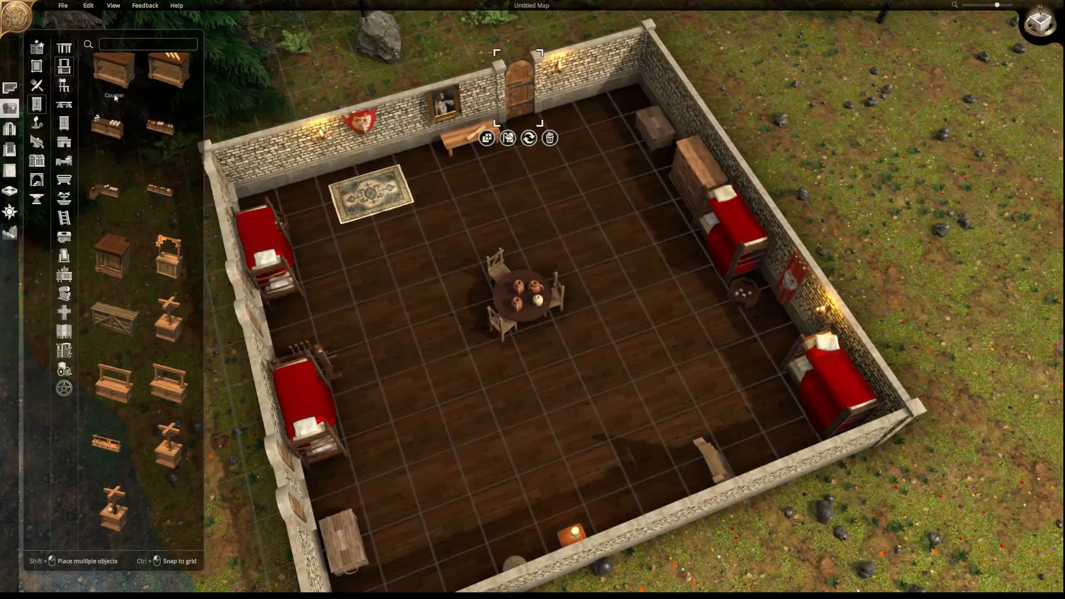
pyautogui.click(64, 86)
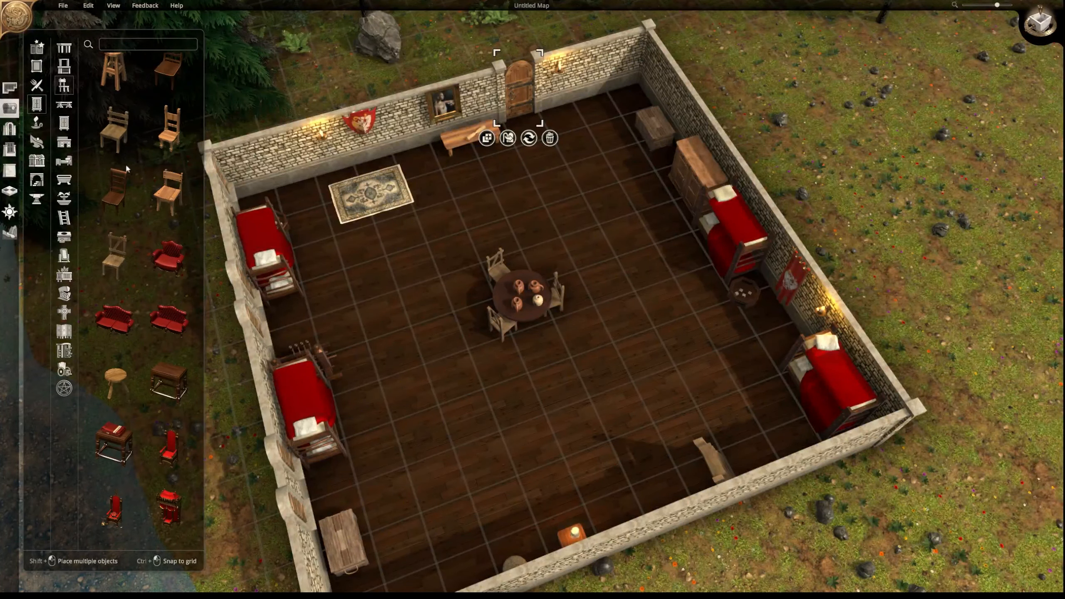
pyautogui.scroll(3, 139, 182)
pyautogui.scroll(-2, 140, 184)
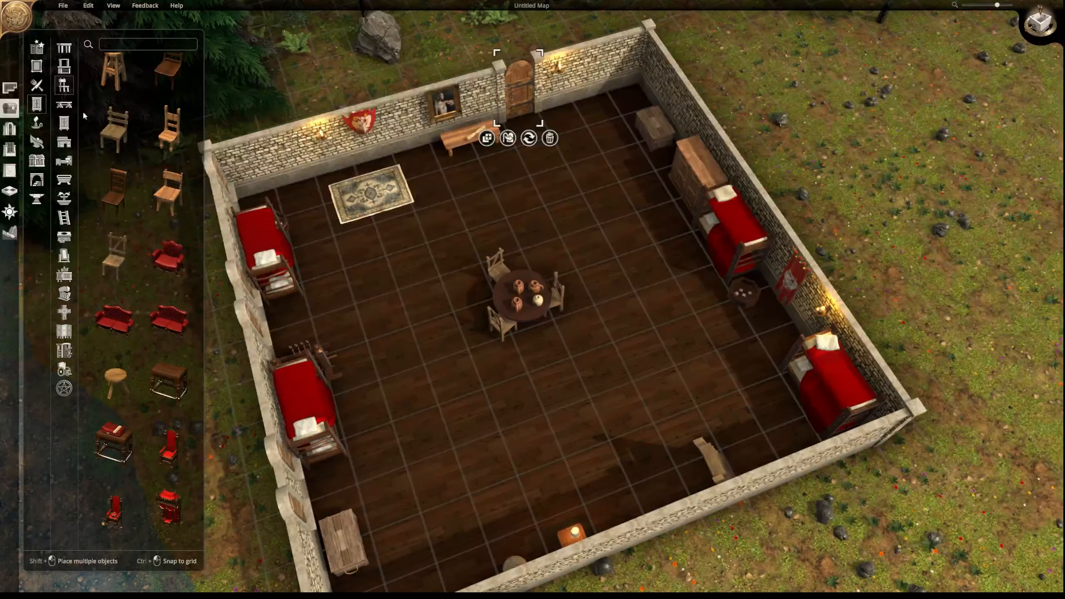
pyautogui.click(64, 105)
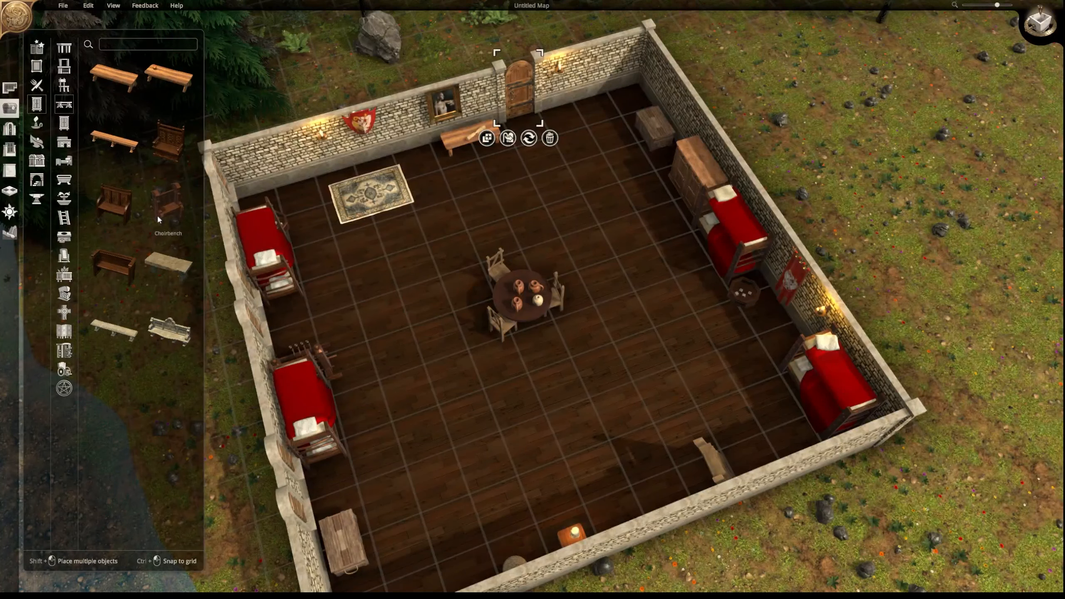
pyautogui.click(63, 123)
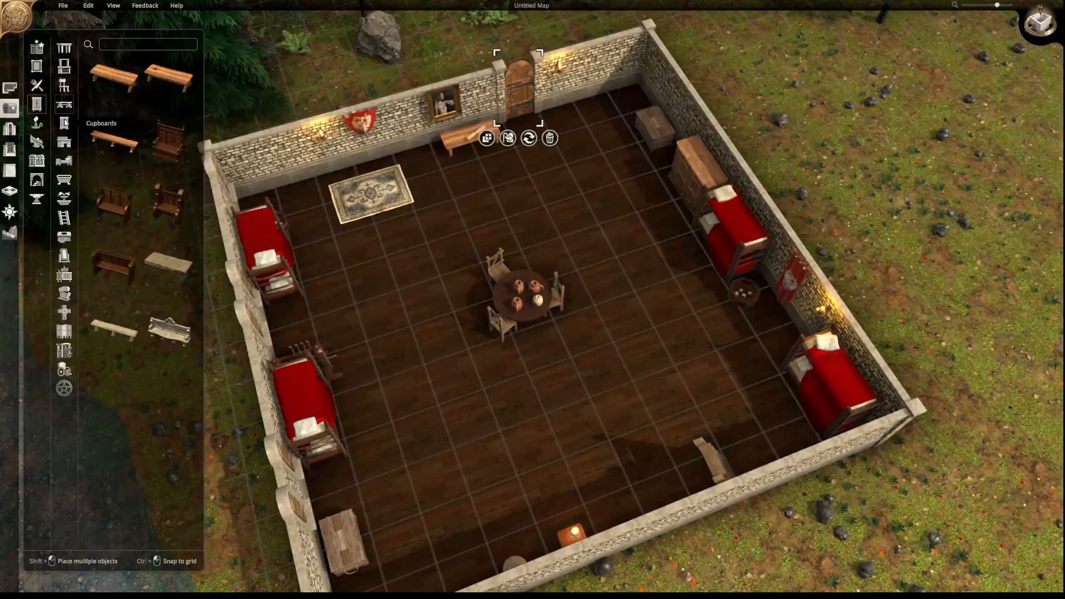
# - Examine the cupboards category, including the bookcases, closets, cabinets and wall shelves
pyautogui.scroll(-2, 143, 138)
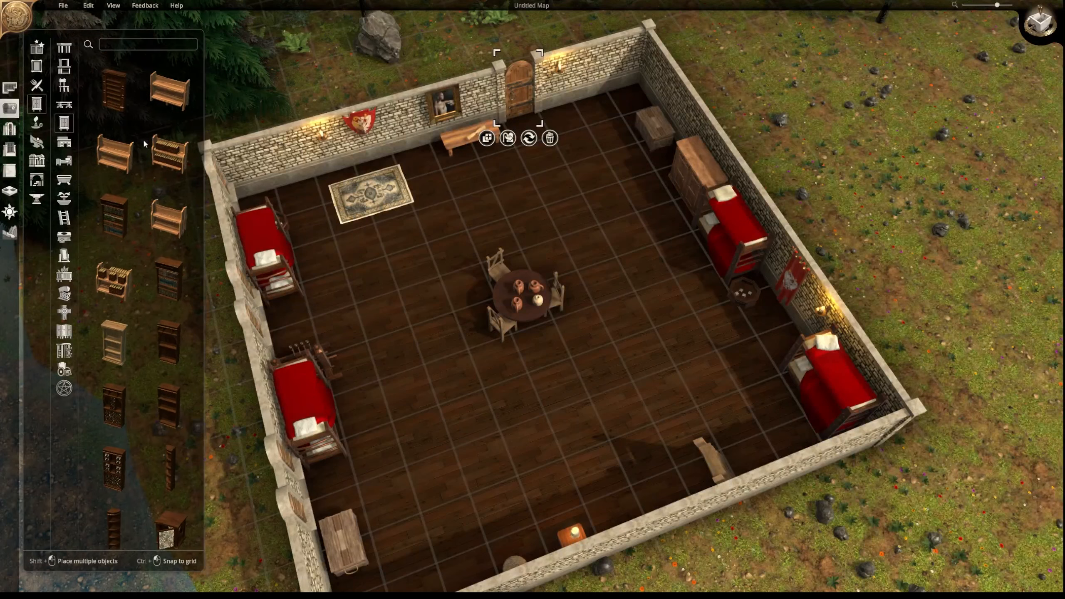
pyautogui.scroll(-1, 144, 144)
pyautogui.scroll(-5, 144, 143)
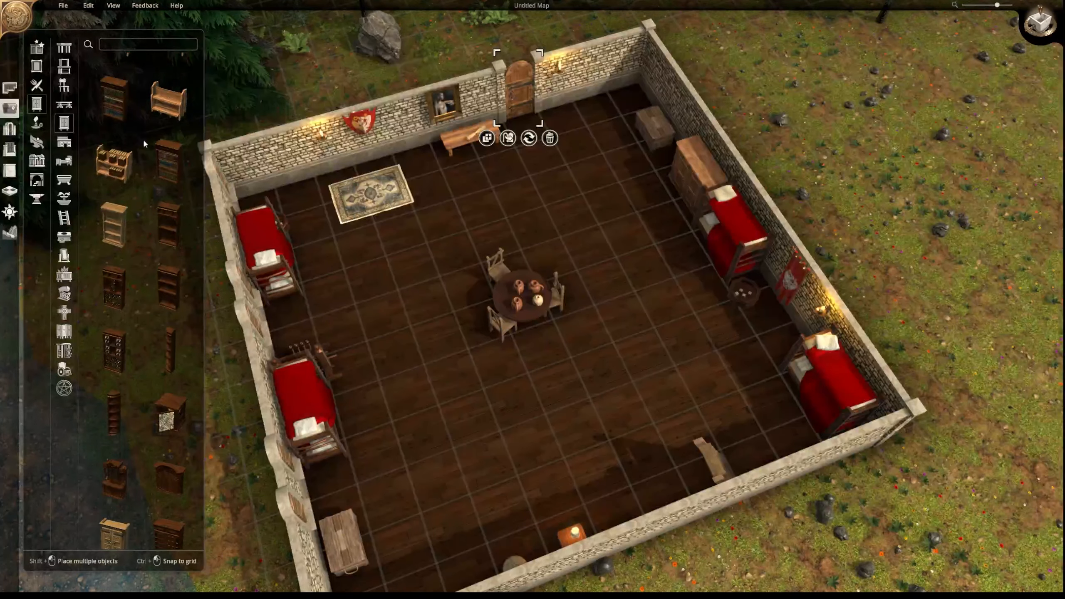
pyautogui.scroll(-6, 144, 143)
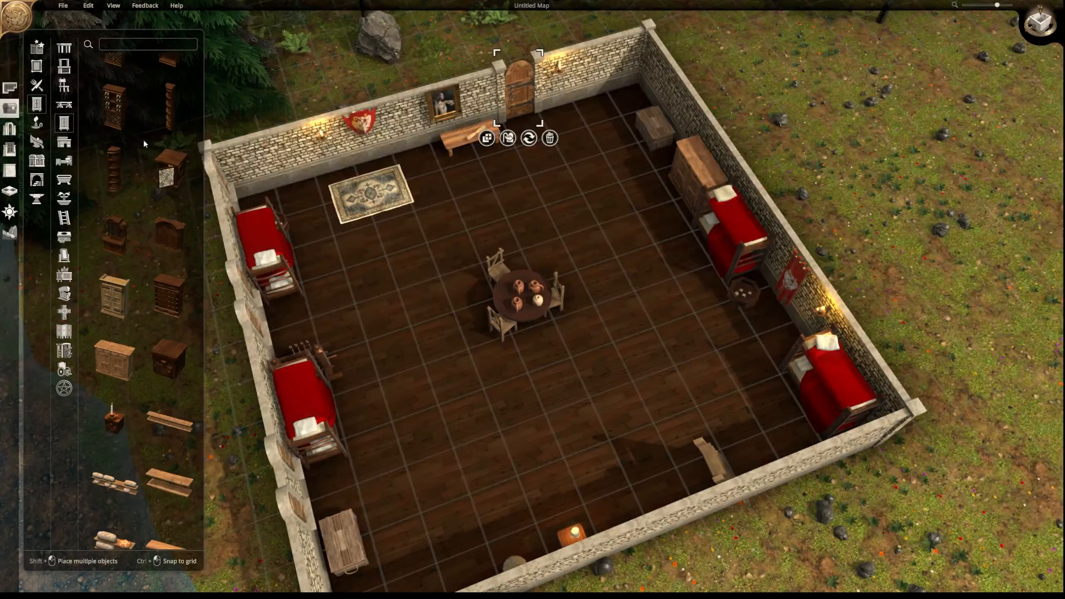
pyautogui.scroll(4, 144, 143)
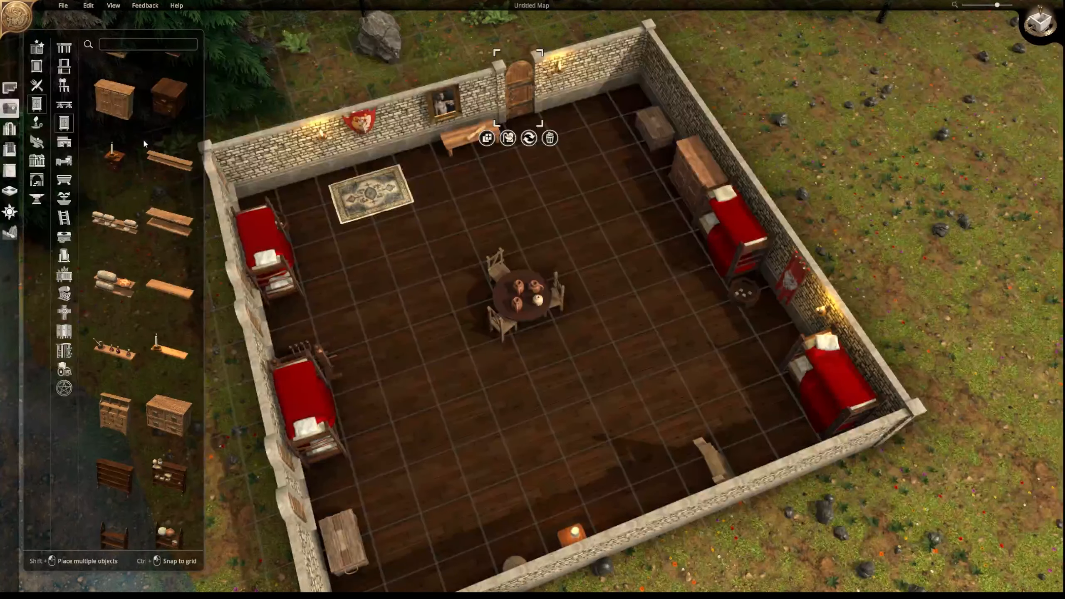
pyautogui.scroll(7, 144, 143)
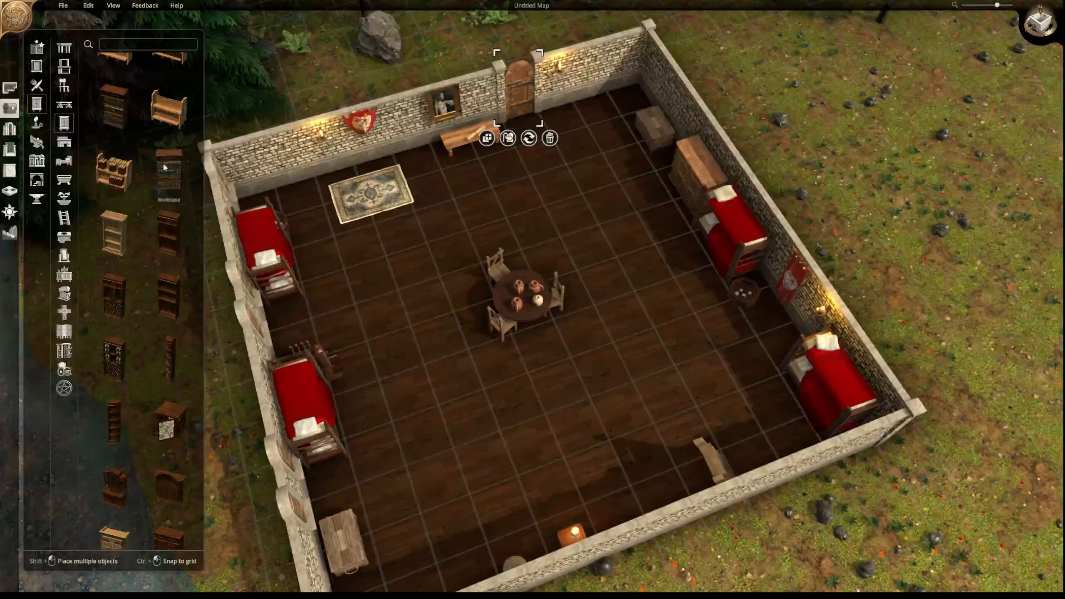
pyautogui.scroll(1, 125, 158)
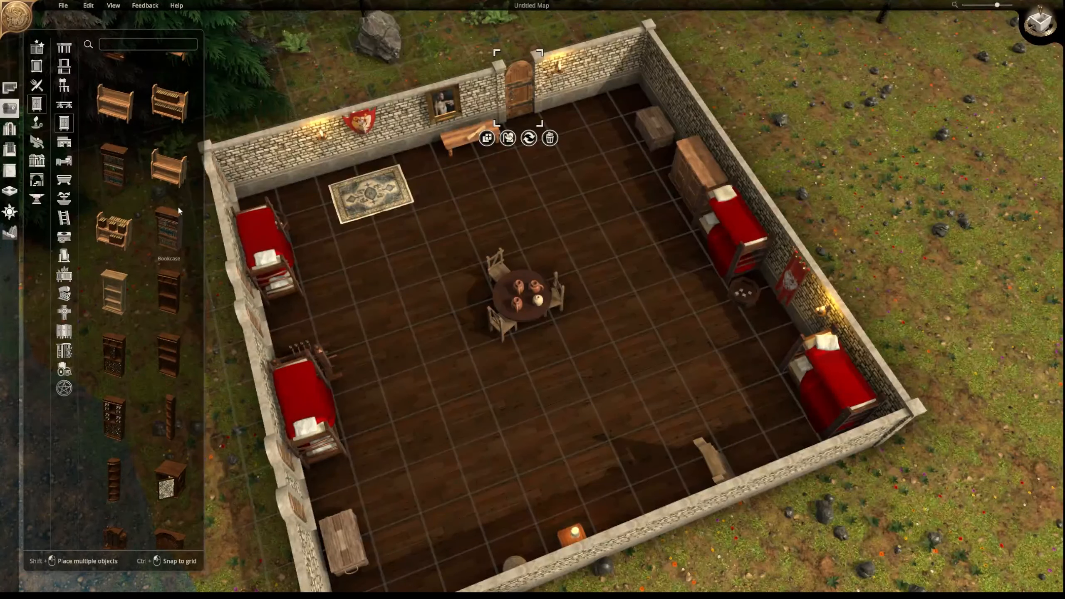
pyautogui.scroll(1, 117, 134)
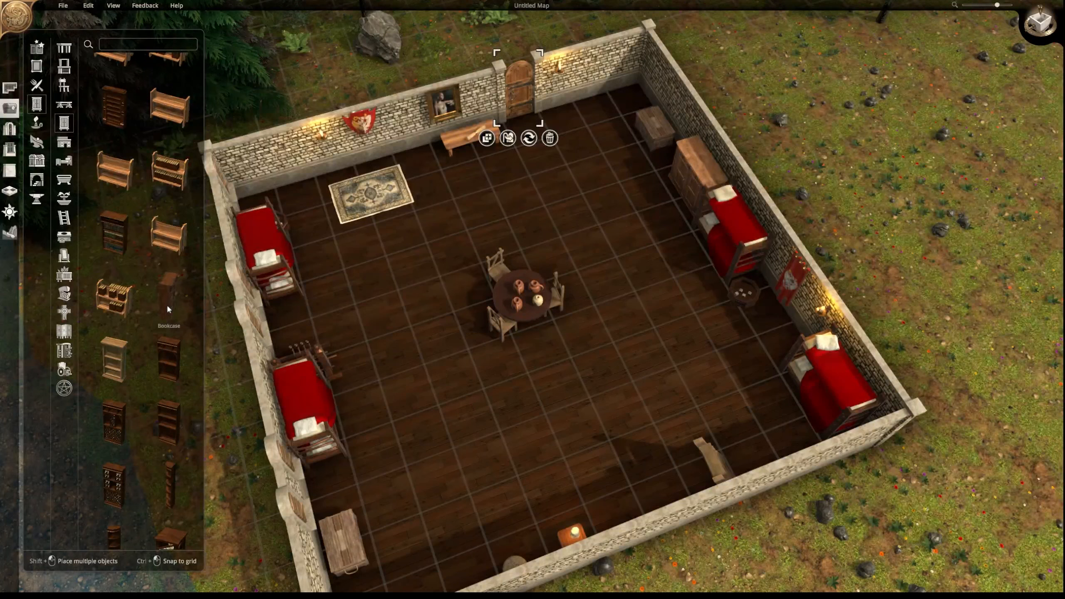
pyautogui.scroll(-5, 119, 236)
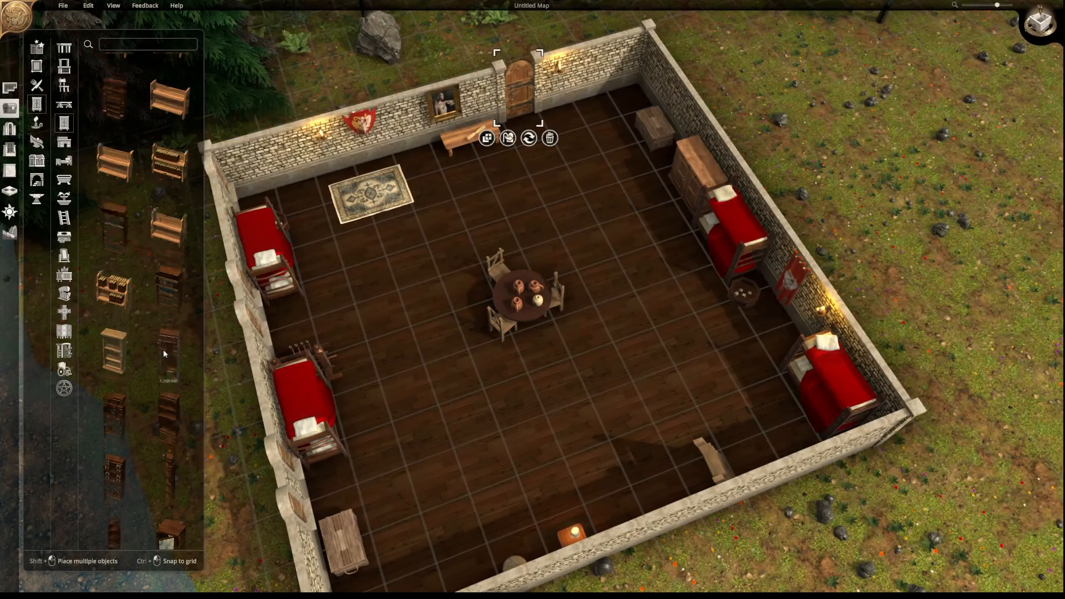
pyautogui.scroll(-5, 163, 354)
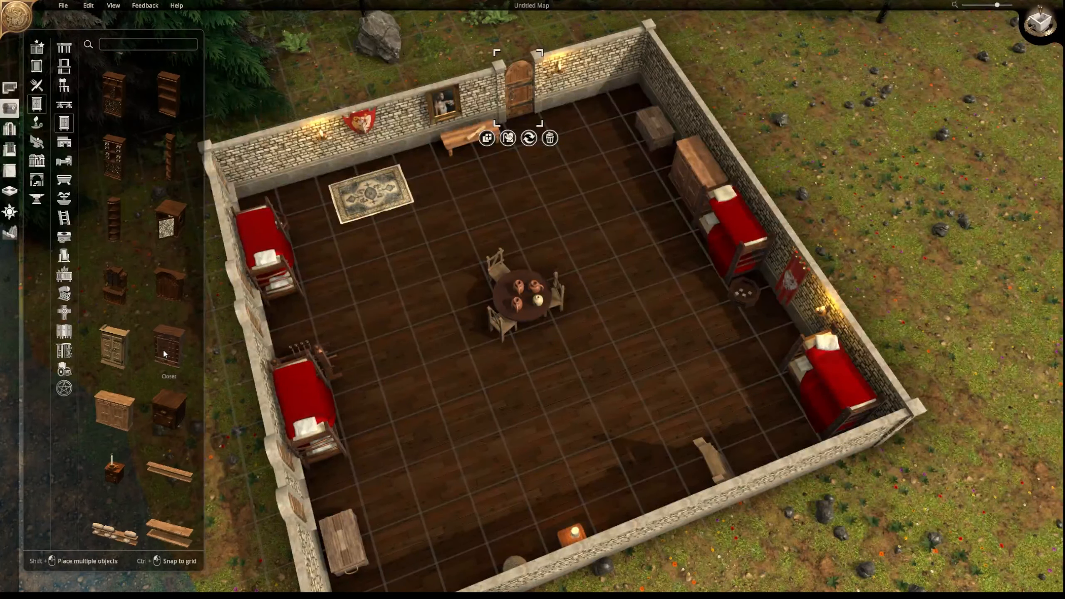
pyautogui.scroll(-4, 163, 354)
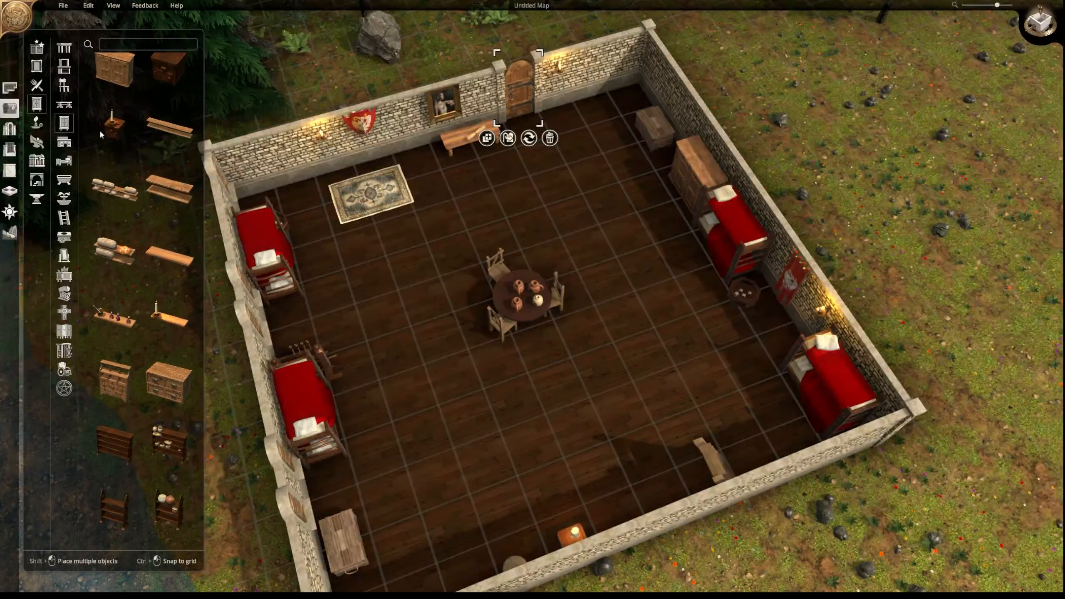
# - Examine the desk models and the bed models, including bunks, hammocks and bedrolls
pyautogui.click(65, 143)
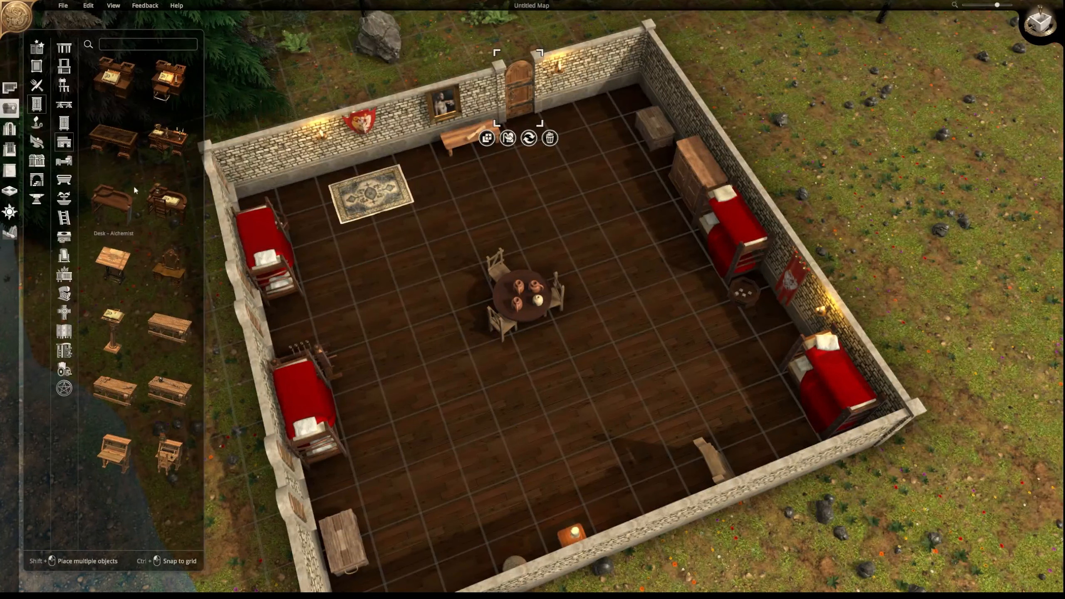
pyautogui.click(64, 162)
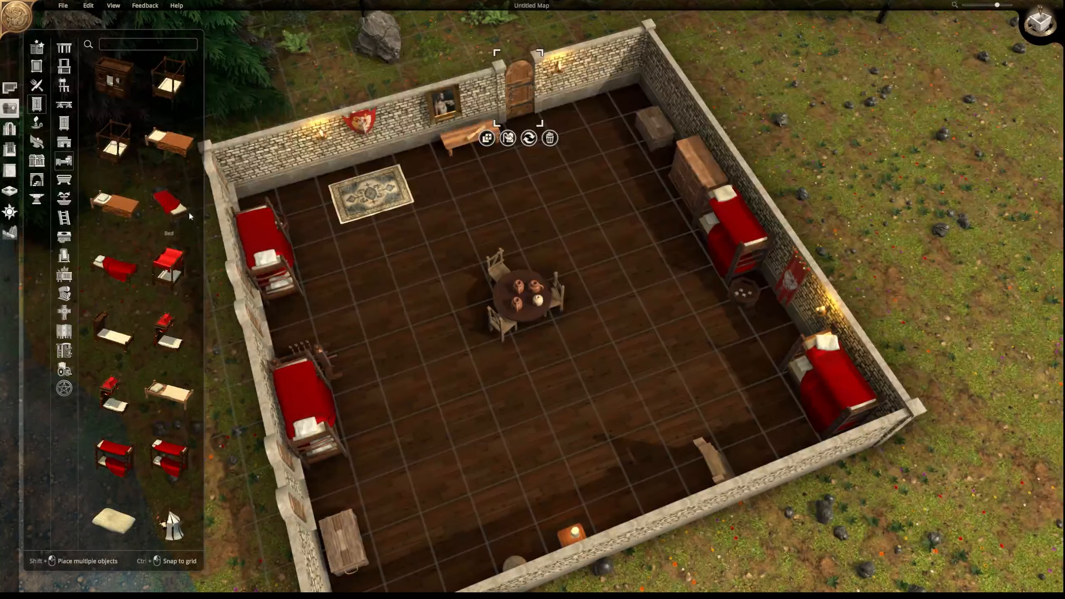
pyautogui.scroll(-4, 190, 216)
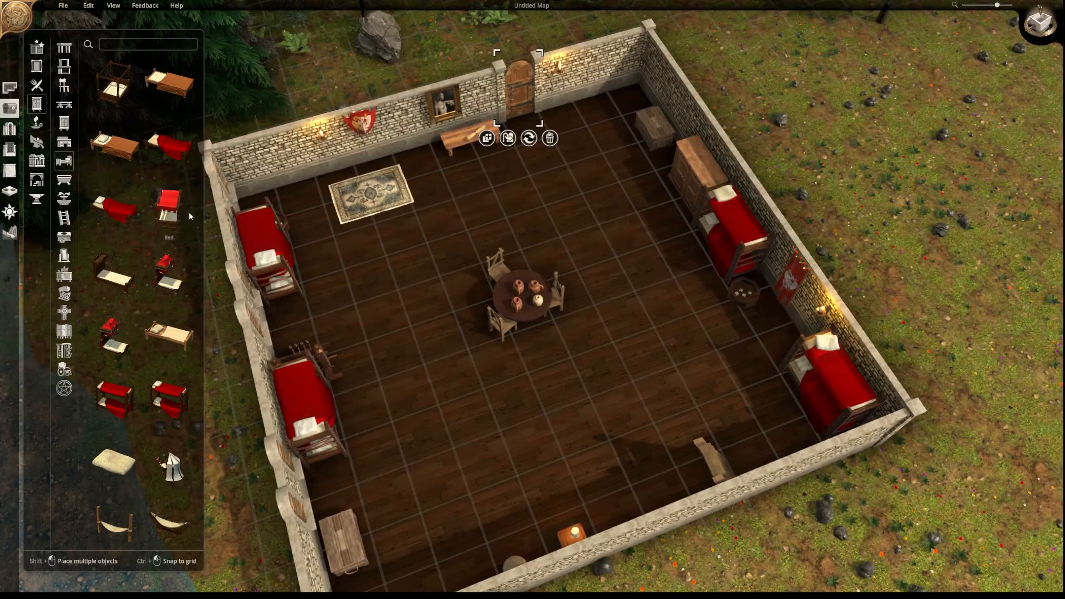
pyautogui.scroll(1, 191, 216)
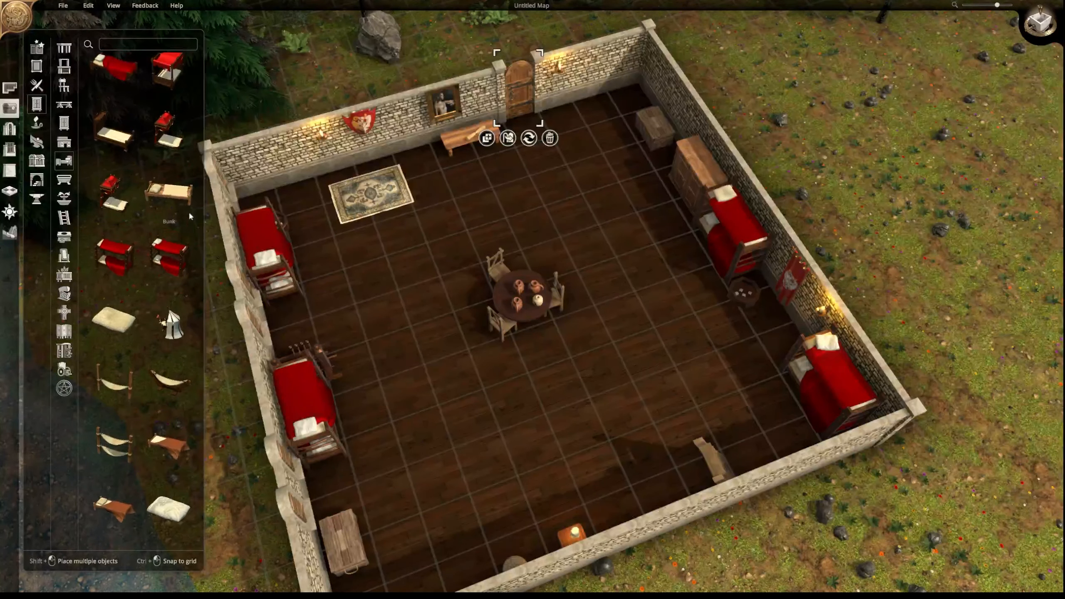
pyautogui.scroll(4, 190, 216)
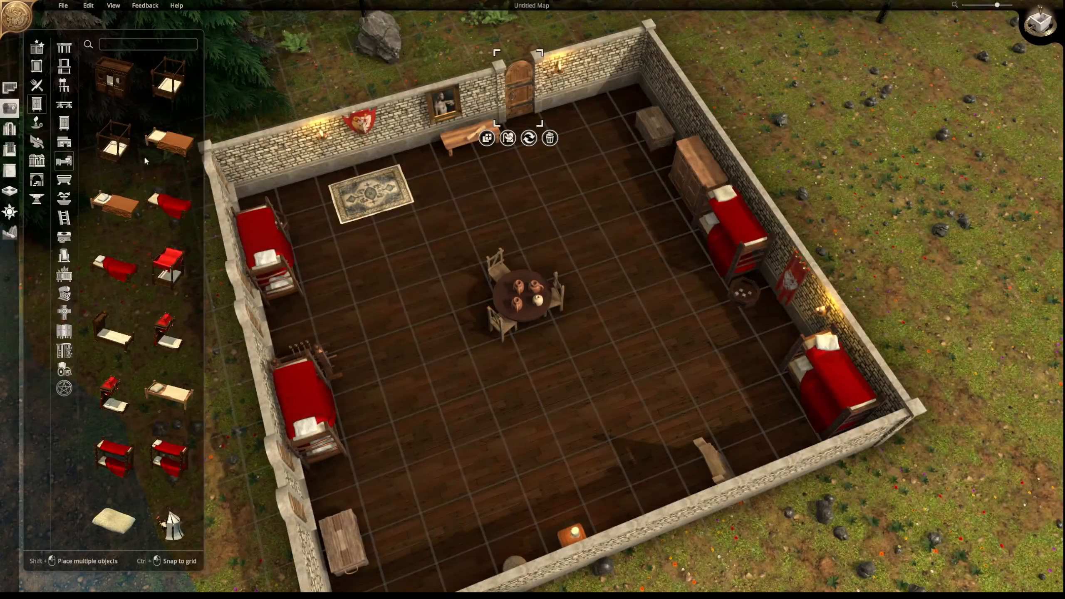
# - Examine the furniture categories for bathing items, fountains, ladders and latrines
pyautogui.click(65, 183)
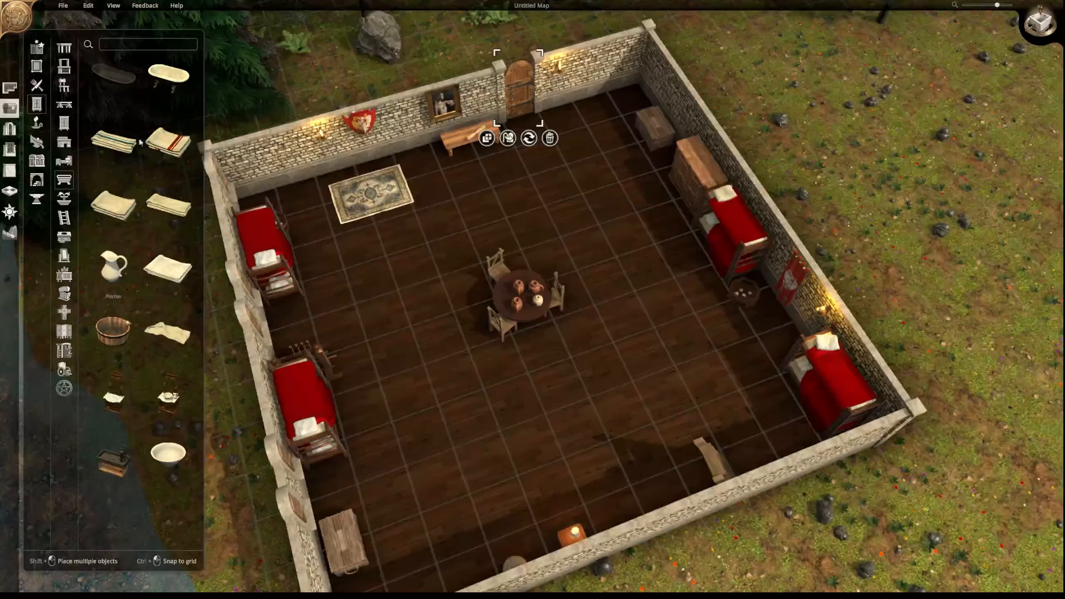
pyautogui.click(64, 198)
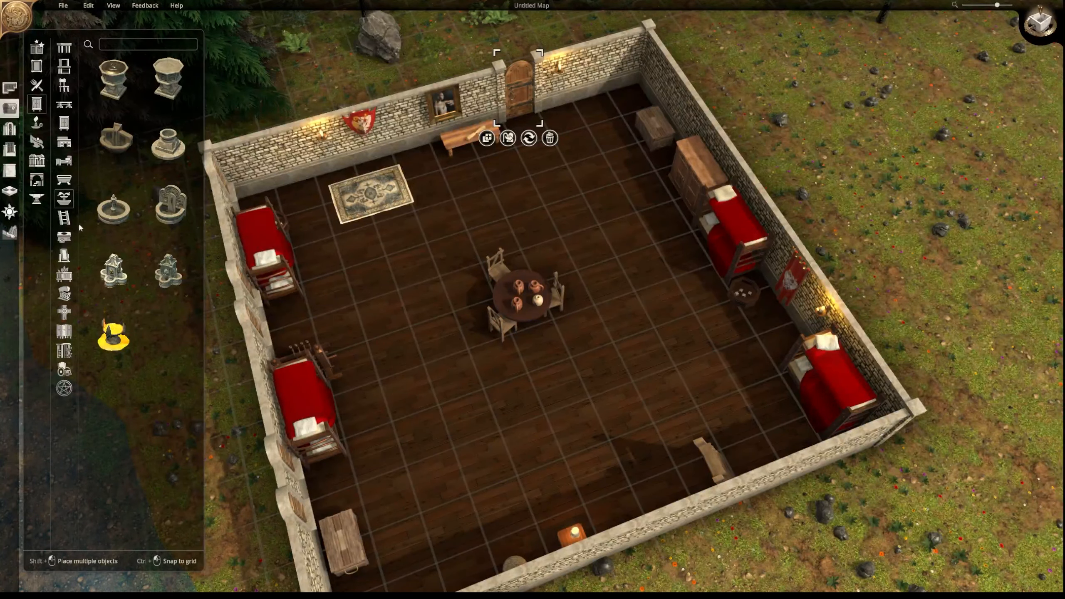
pyautogui.click(64, 218)
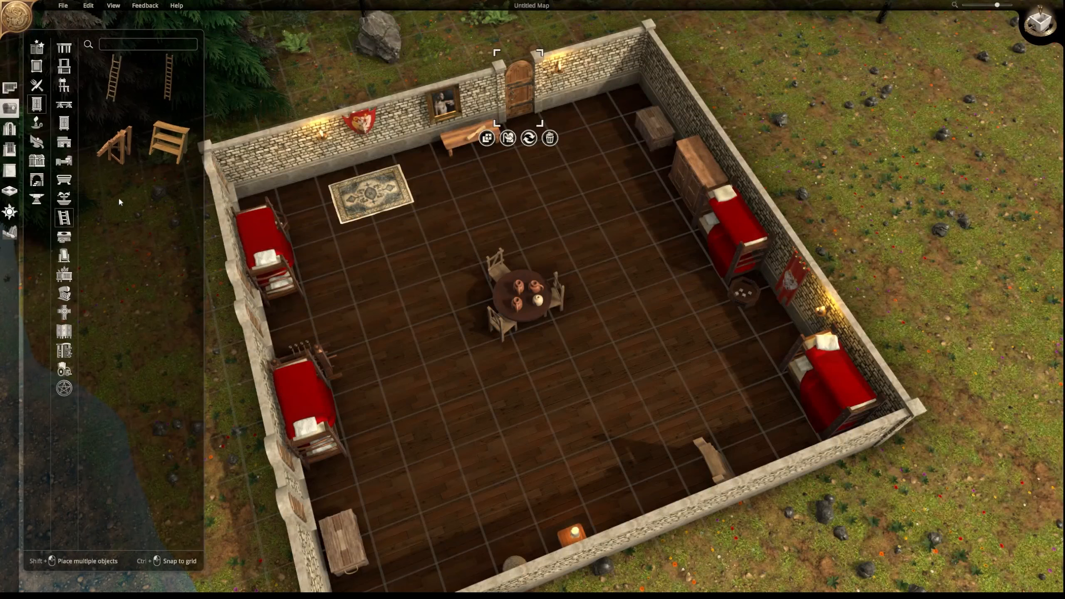
pyautogui.click(64, 237)
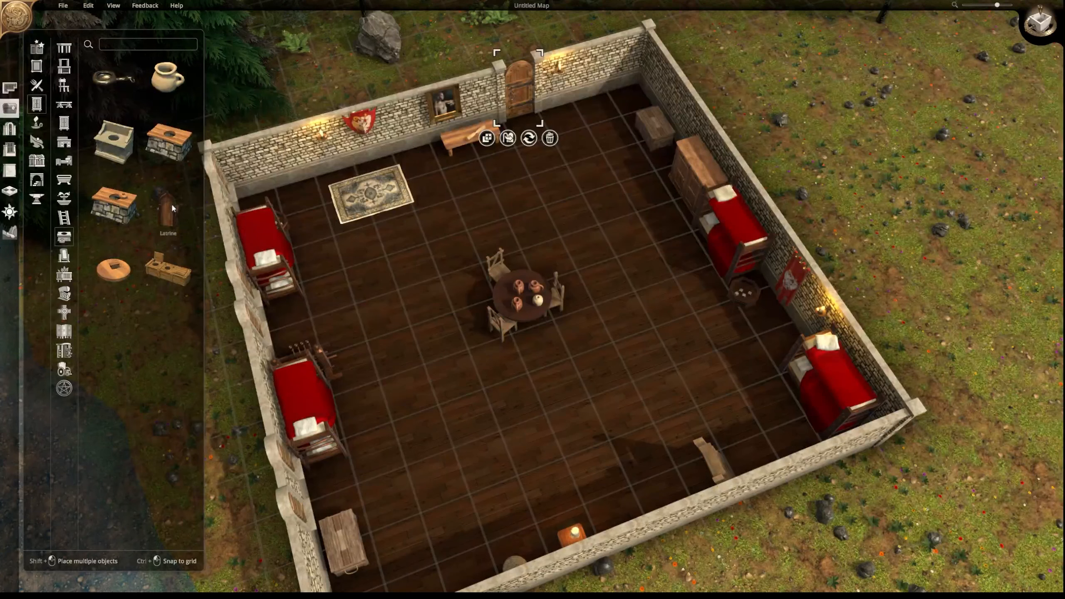
# - Hang the wooden pediment-framed mirror on the stone wall between the room's corner and the wall torch, and inspect it up close
pyautogui.click(64, 257)
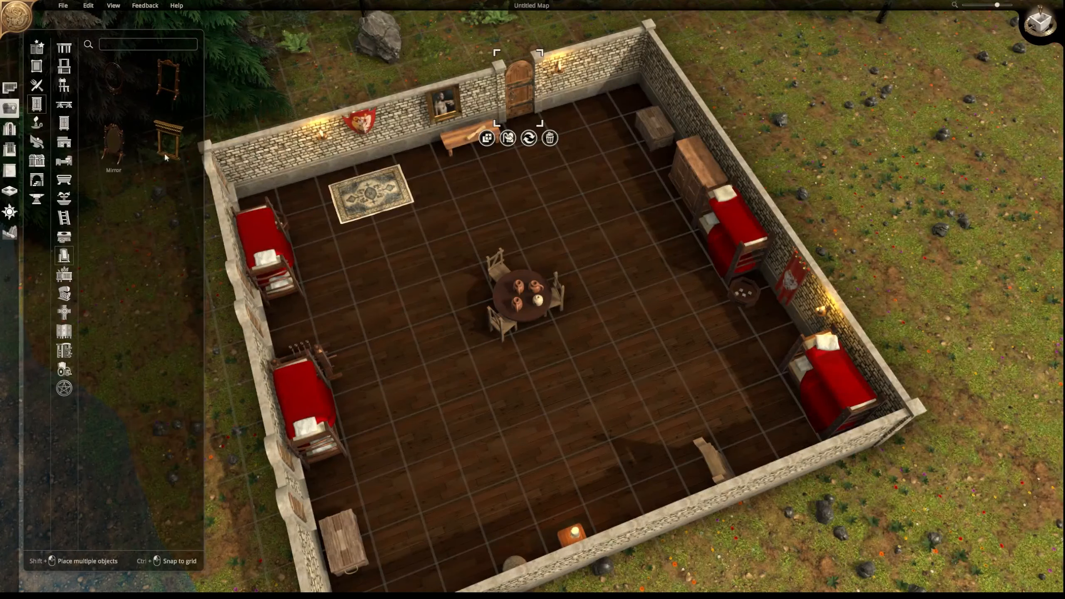
pyautogui.moveTo(166, 158); pyautogui.dragTo(280, 151)
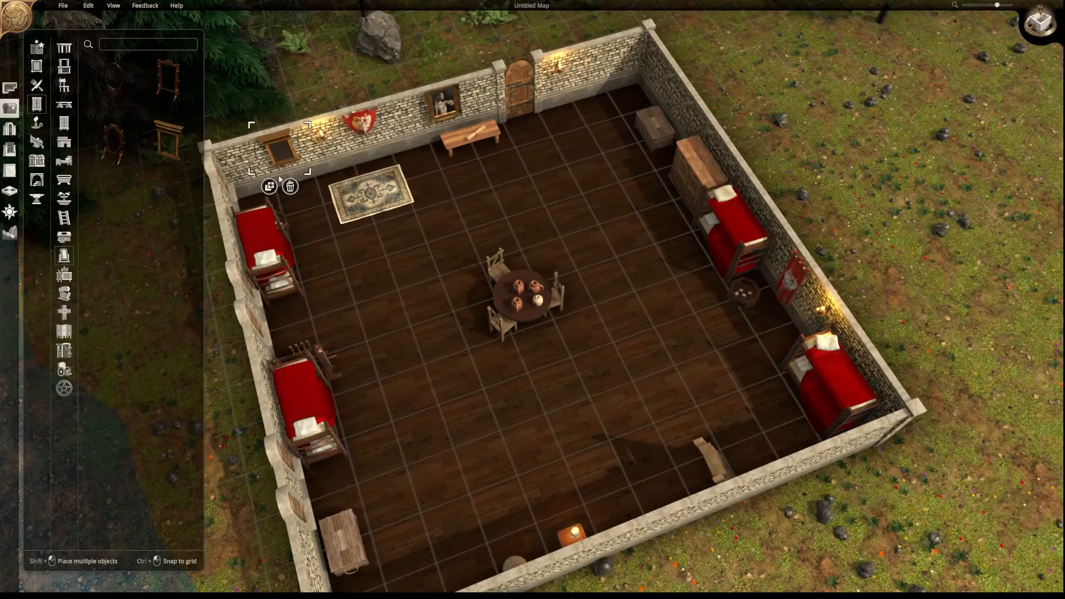
pyautogui.moveTo(338, 240); pyautogui.dragTo(585, 295, button='right')
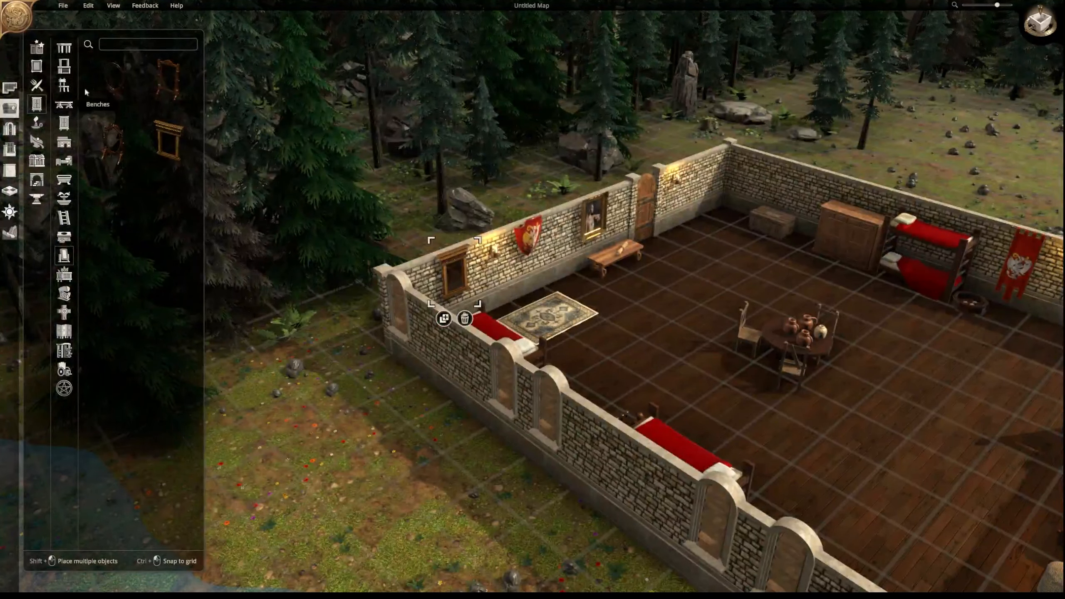
# - Examine the furniture categories for wooden stands and planters, armor displays and weapon racks, and religious objects
pyautogui.click(65, 276)
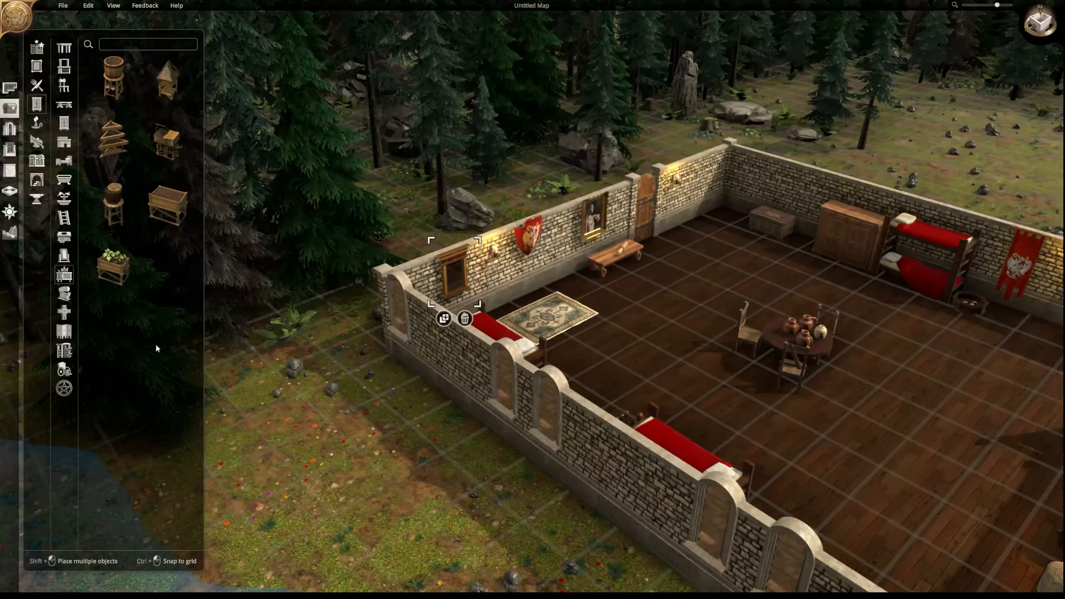
pyautogui.click(65, 294)
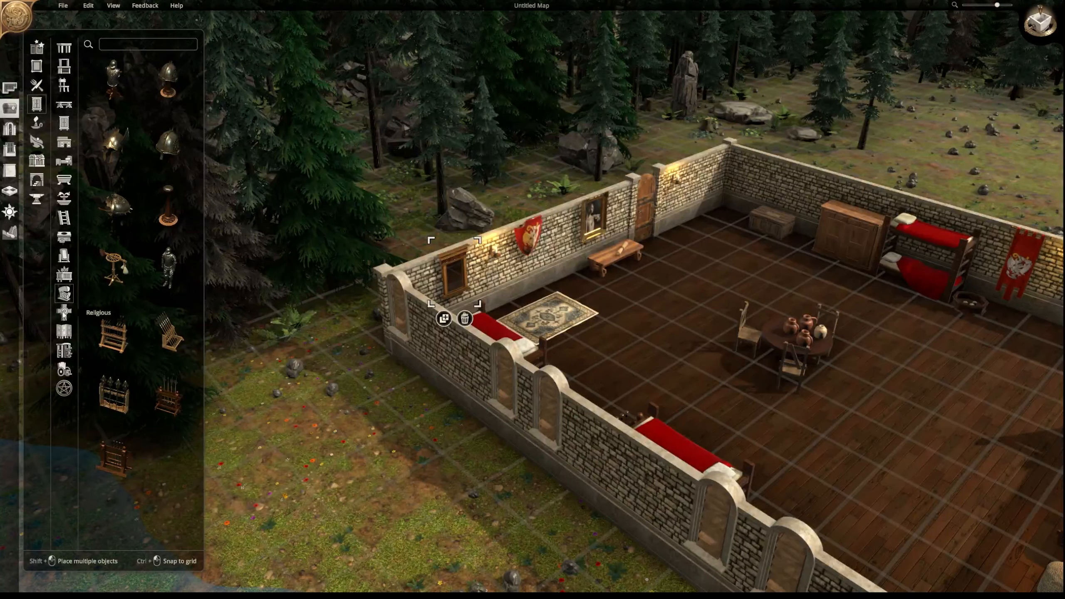
pyautogui.click(63, 312)
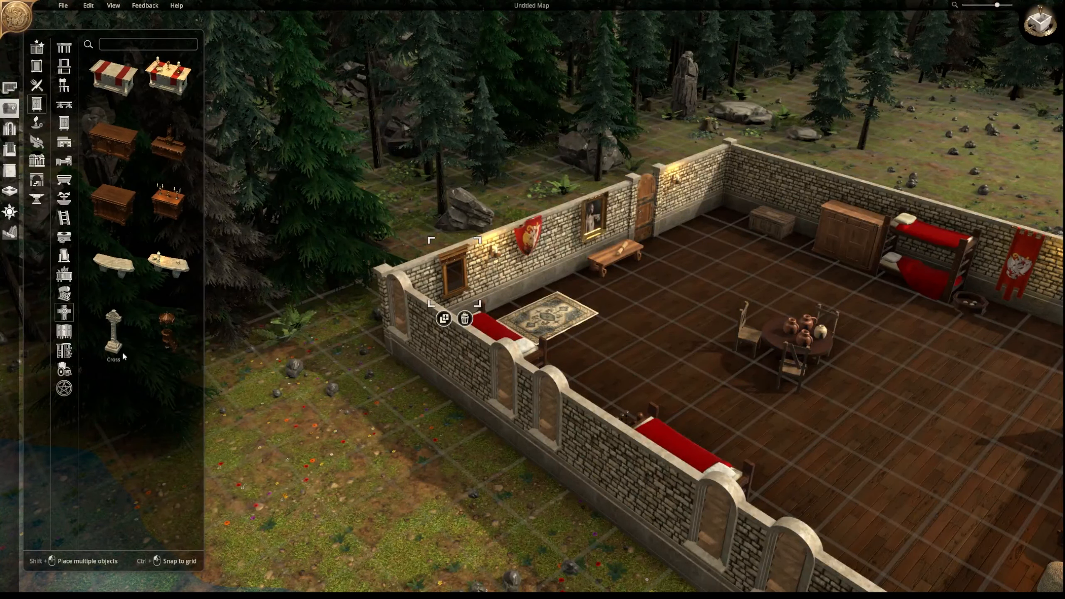
# - Browse the furniture assets for folding screens, garden arches and rotating bookcases
pyautogui.click(64, 334)
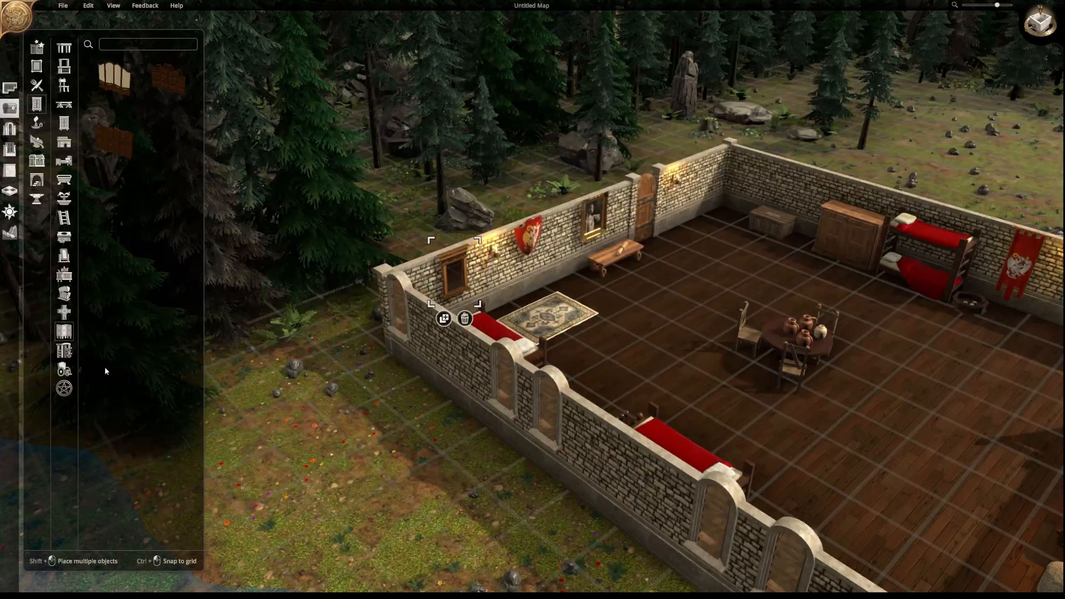
pyautogui.click(64, 350)
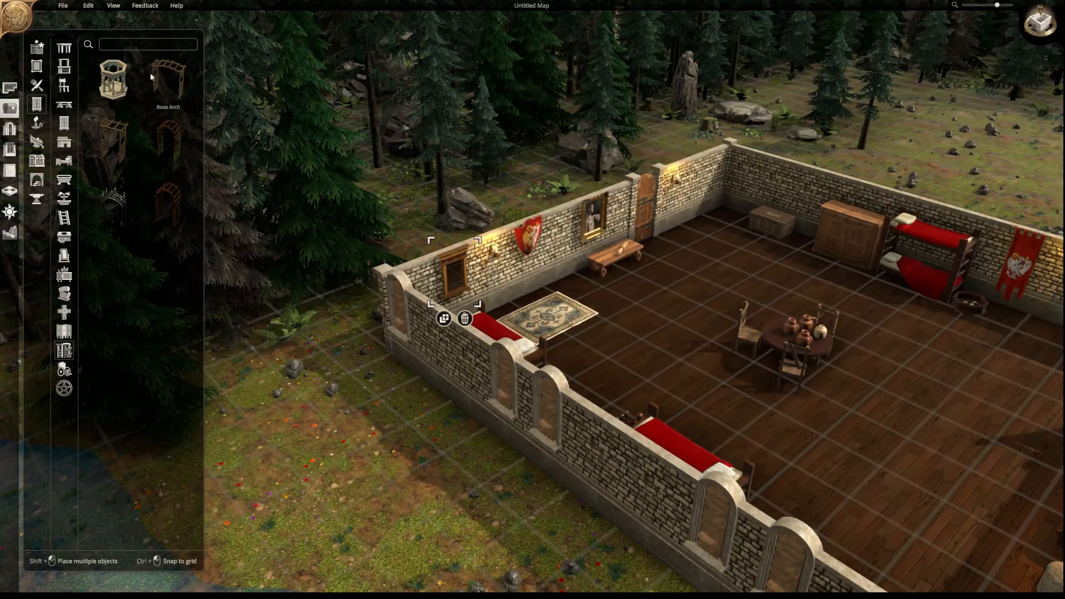
pyautogui.click(65, 370)
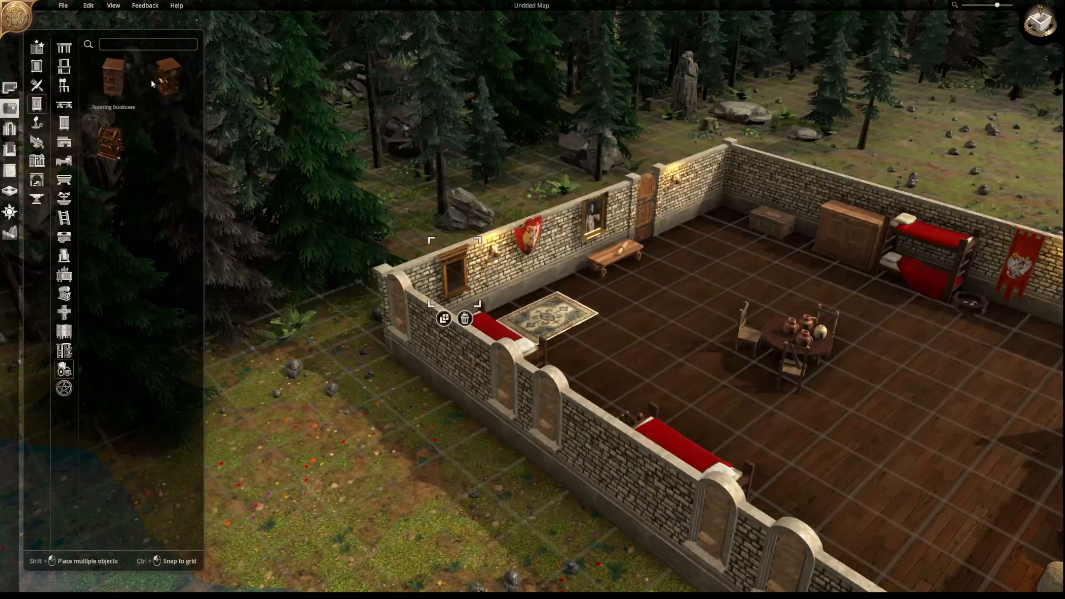
# - Place a magical table on the wooden floor near the round table with the pottery, and delete it
pyautogui.click(65, 389)
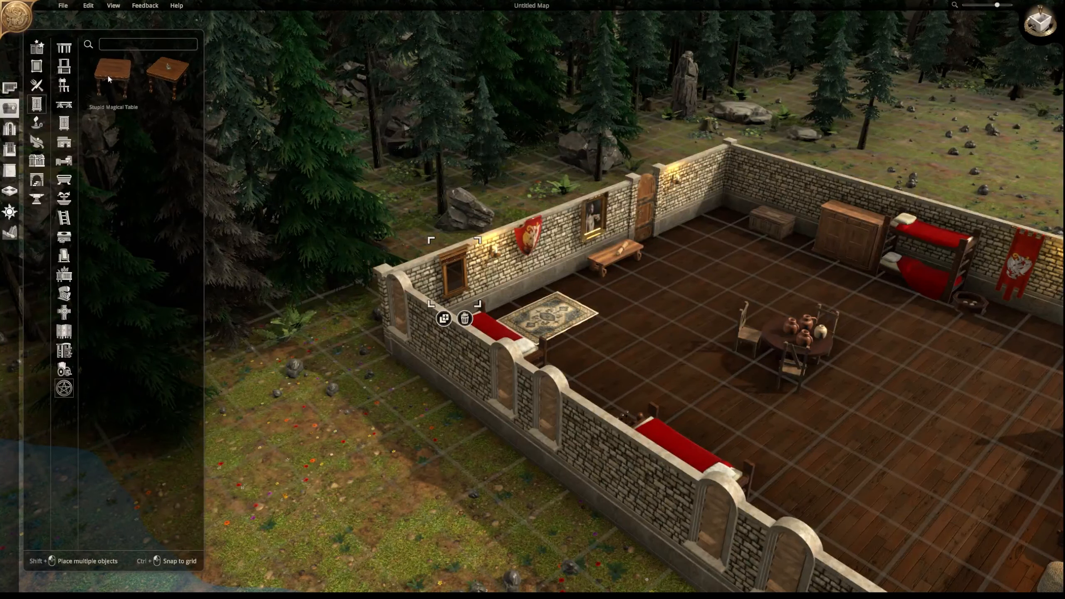
pyautogui.click(170, 75)
pyautogui.click(881, 399)
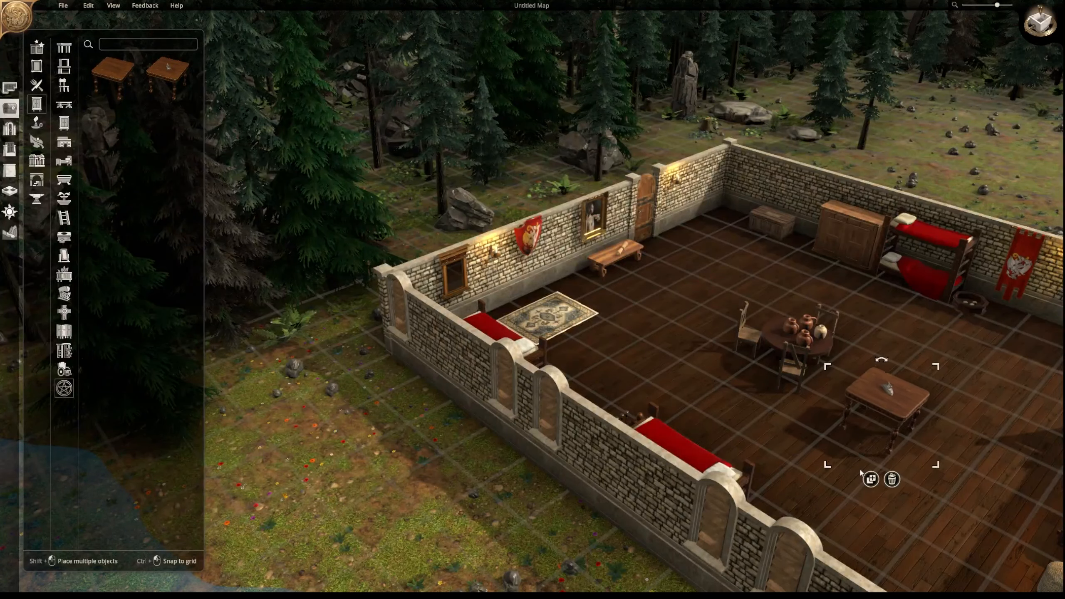
pyautogui.click(891, 480)
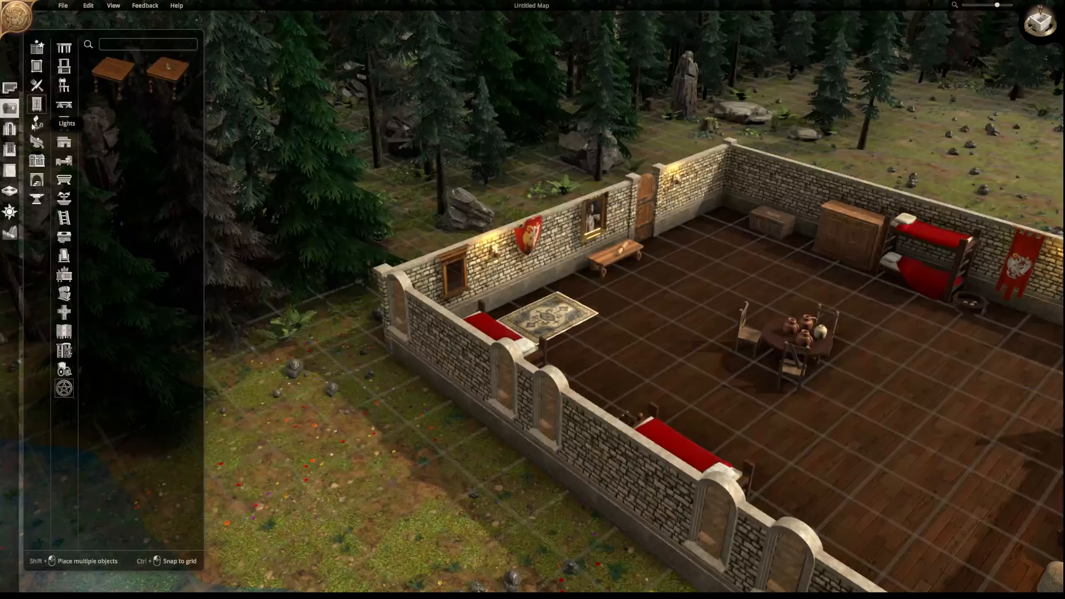
# - Look through the Lights assets, covering wall lights, candles, lanterns and fire sources
pyautogui.click(38, 124)
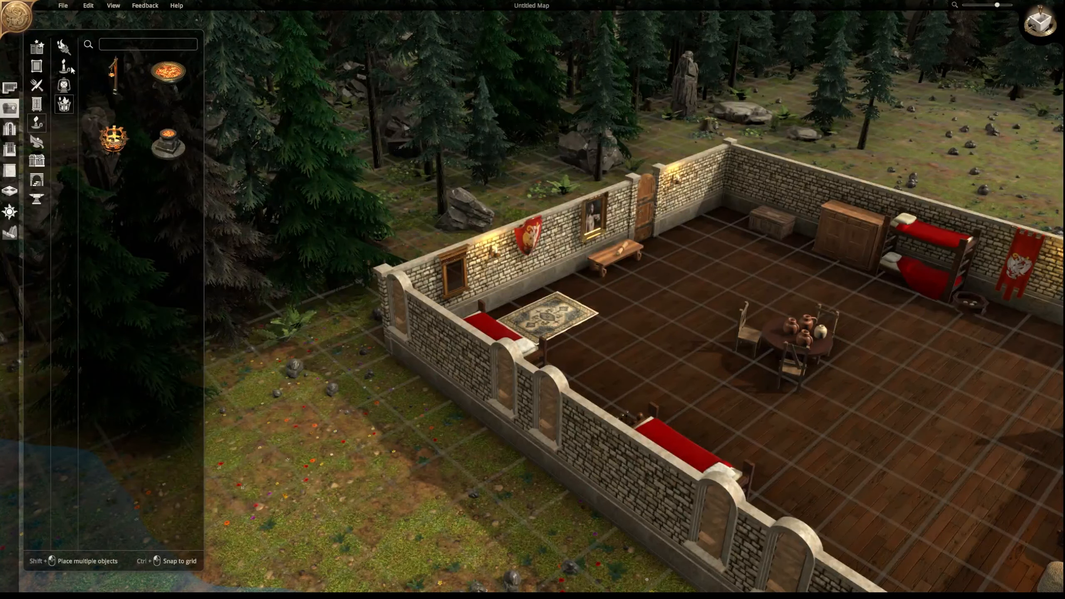
pyautogui.click(64, 47)
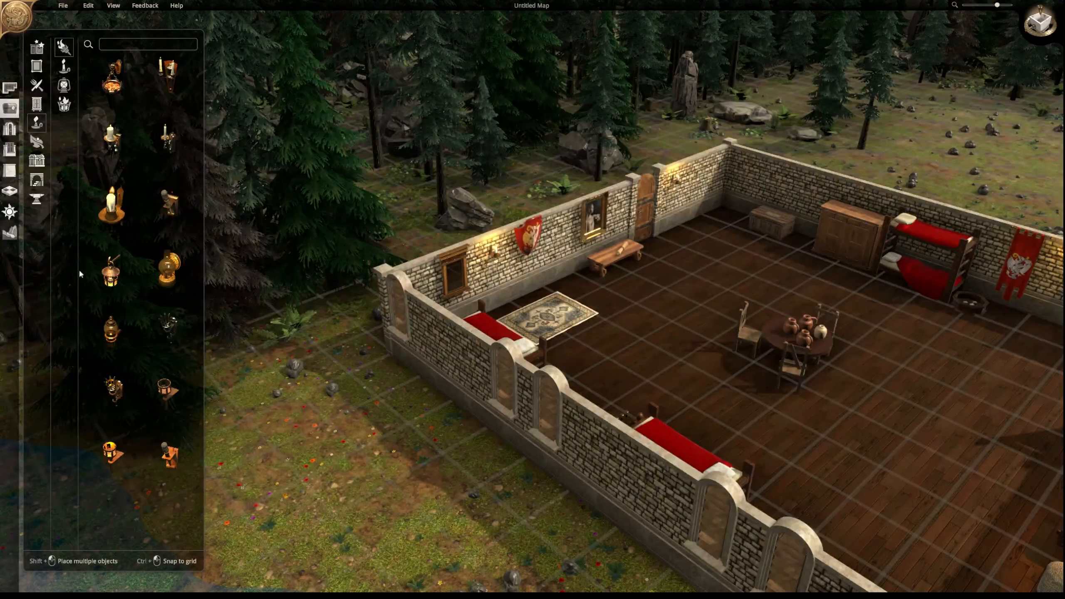
pyautogui.click(65, 71)
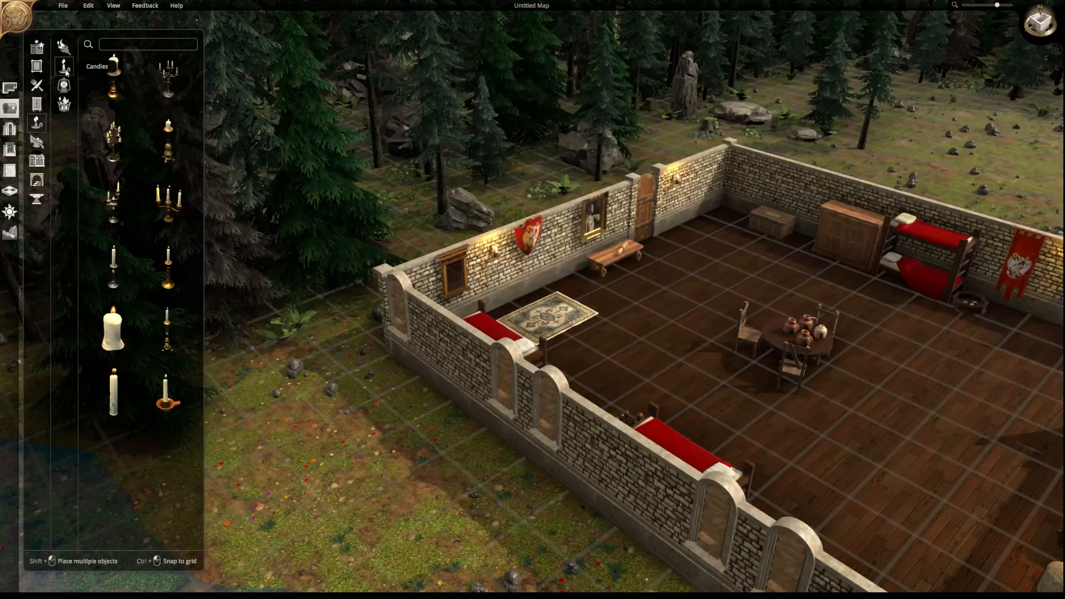
pyautogui.click(64, 86)
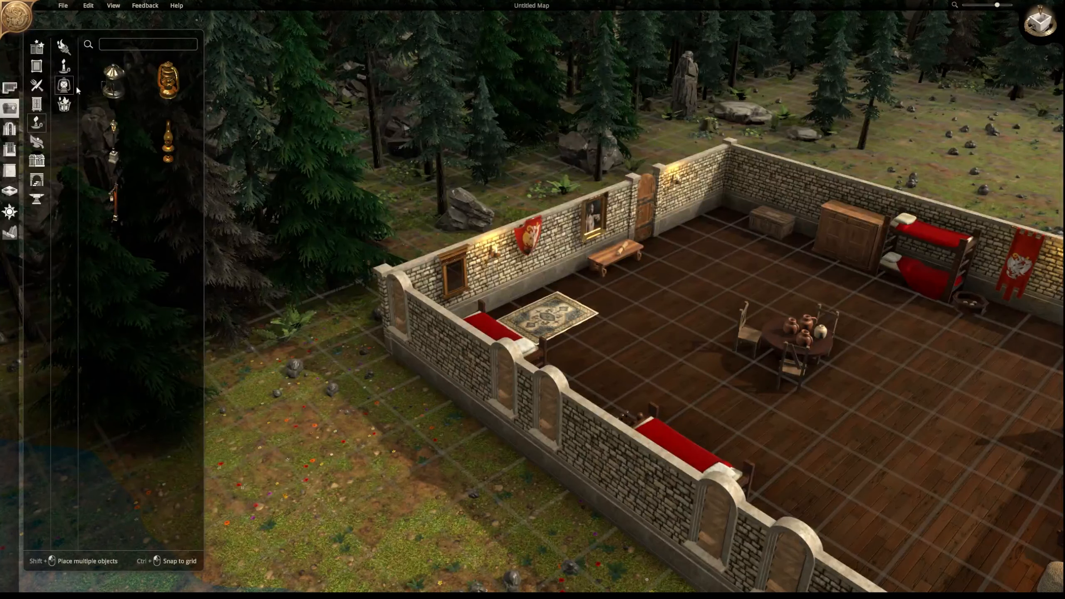
pyautogui.click(66, 110)
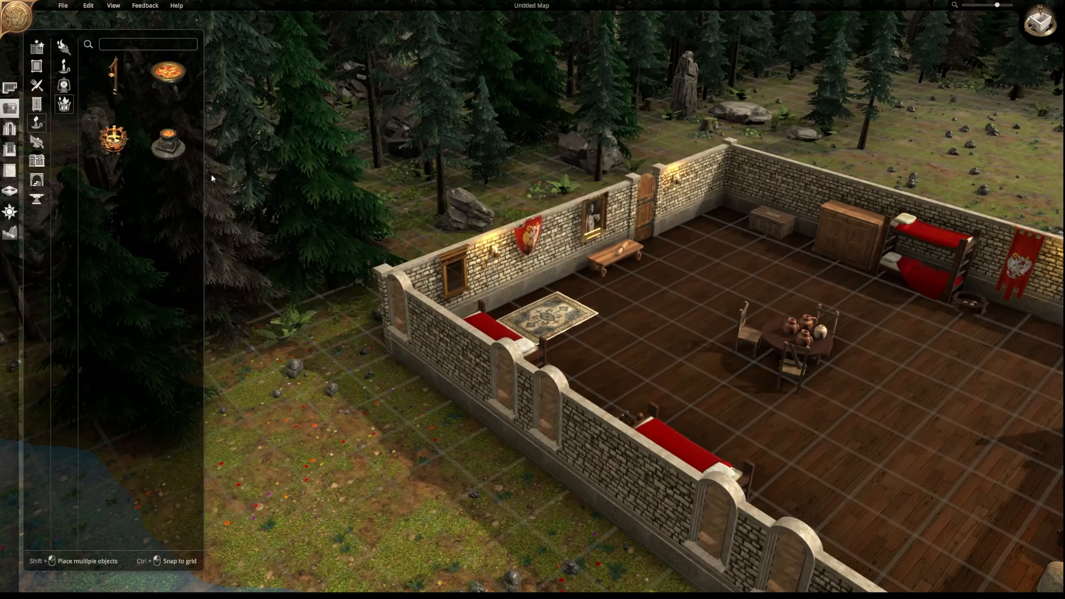
# - Examine the vegetation assets, covering flowers, bushes, ferns, mushrooms and trees
pyautogui.click(37, 143)
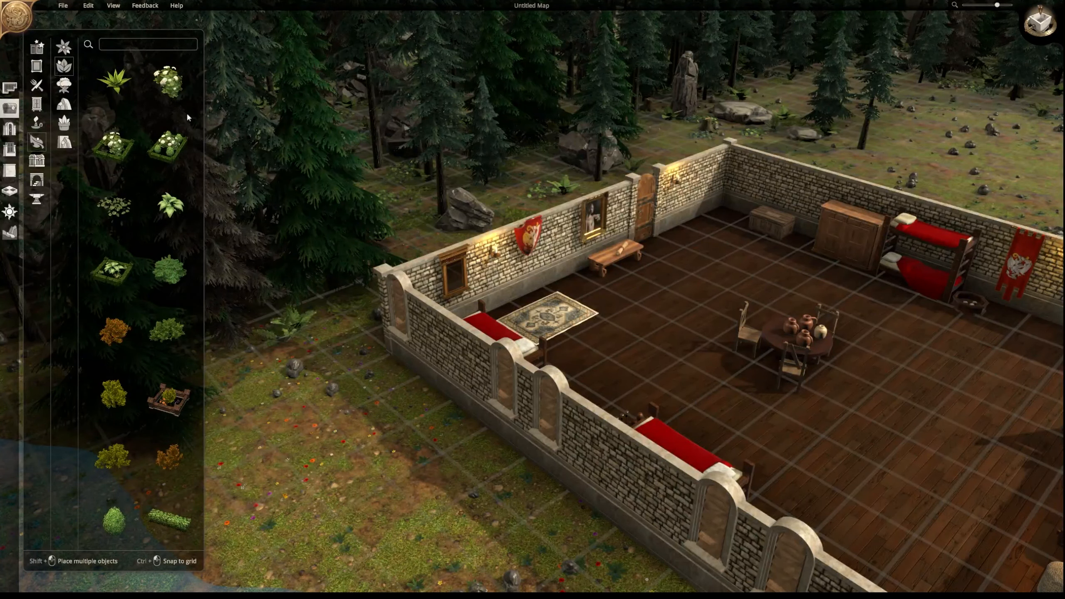
pyautogui.click(63, 47)
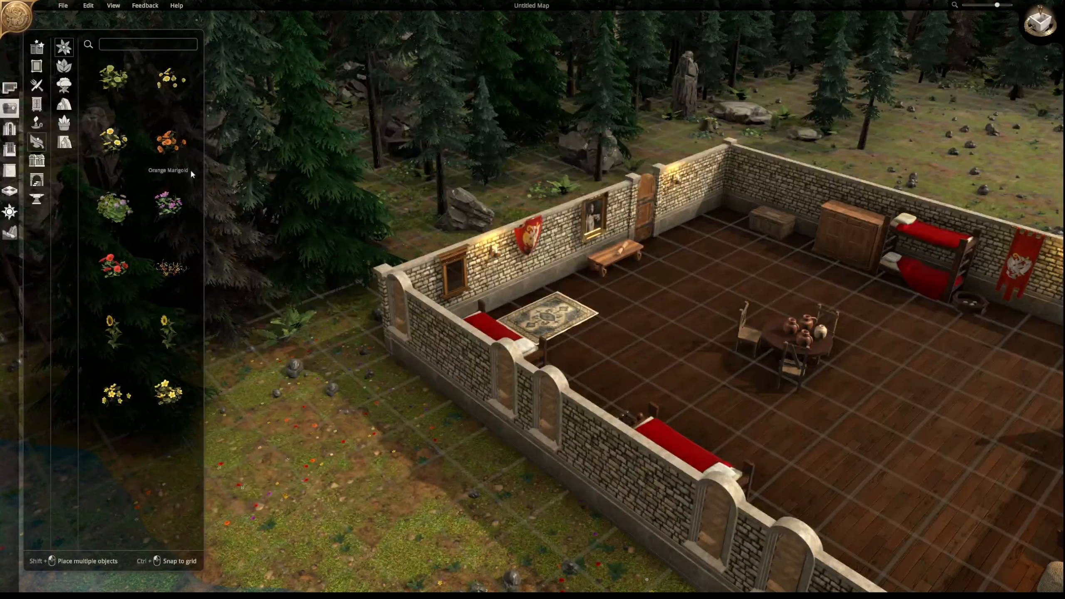
pyautogui.click(64, 66)
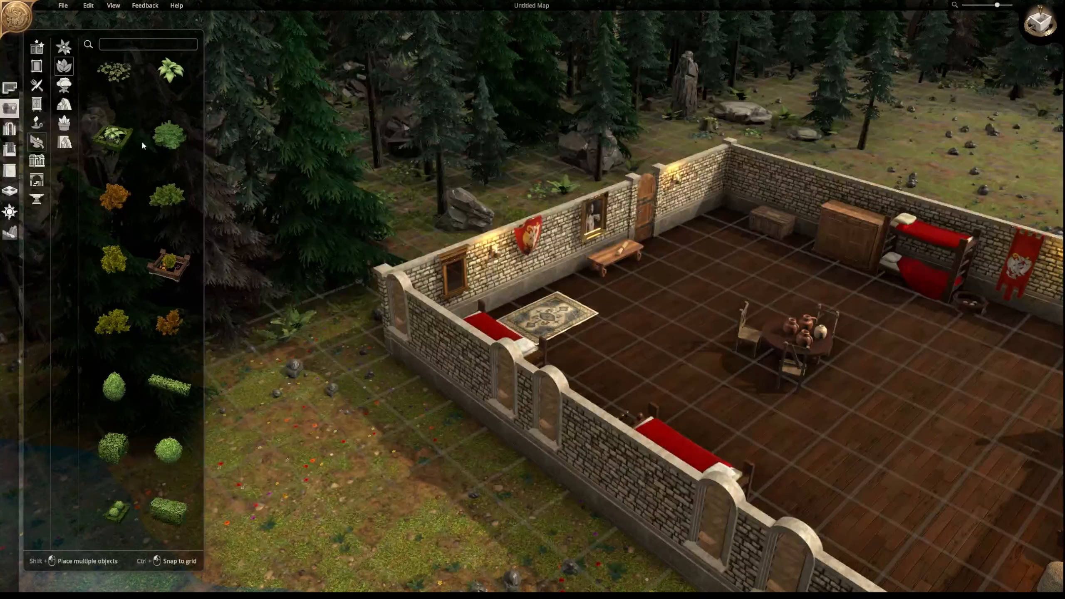
pyautogui.scroll(-5, 141, 140)
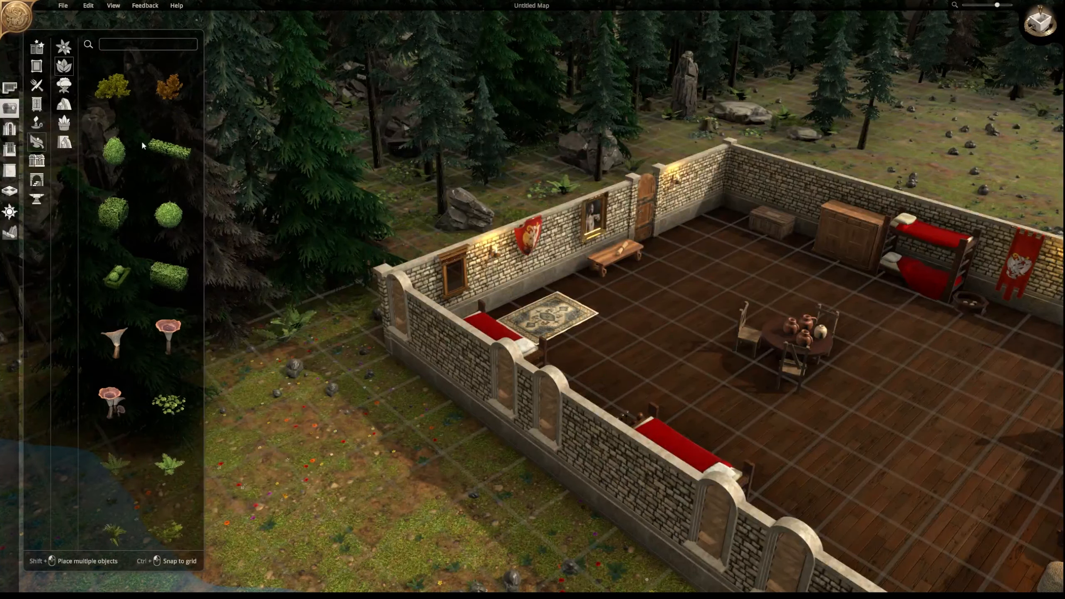
pyautogui.scroll(-5, 143, 145)
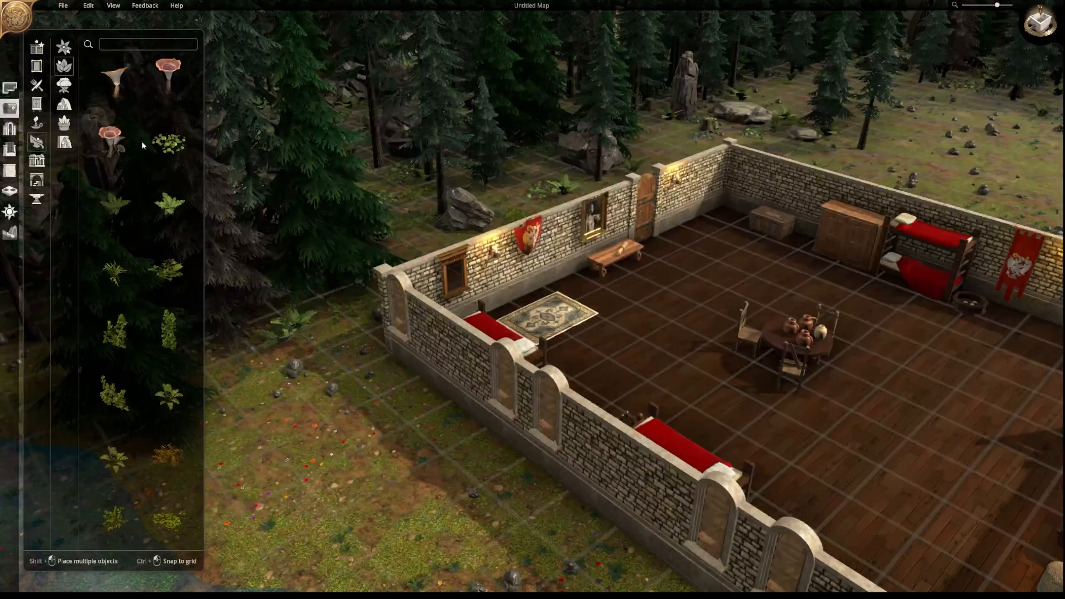
pyautogui.scroll(-5, 143, 145)
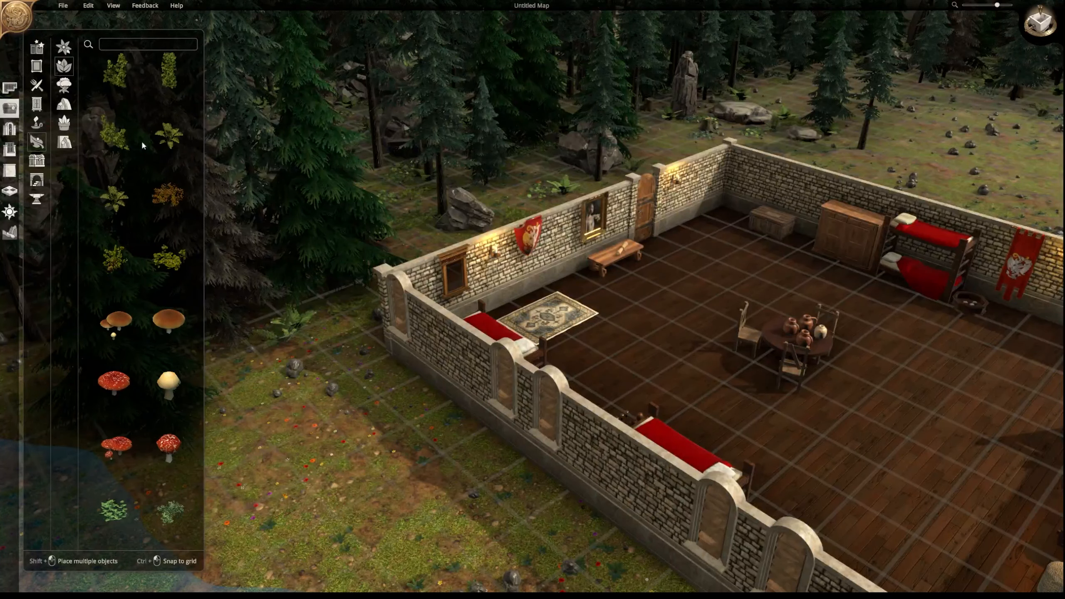
pyautogui.click(64, 86)
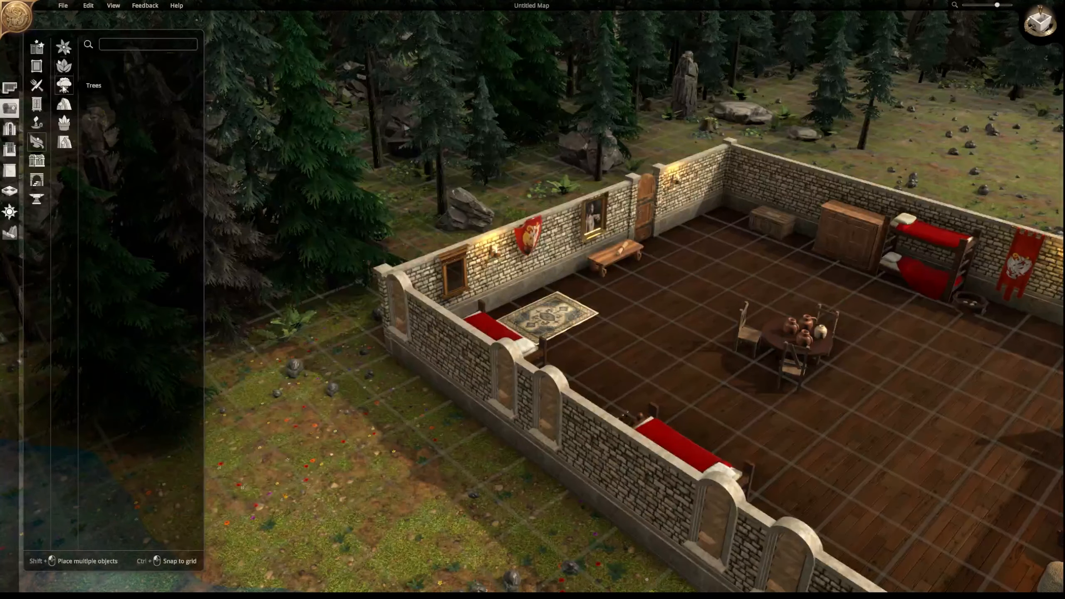
pyautogui.scroll(3, 176, 169)
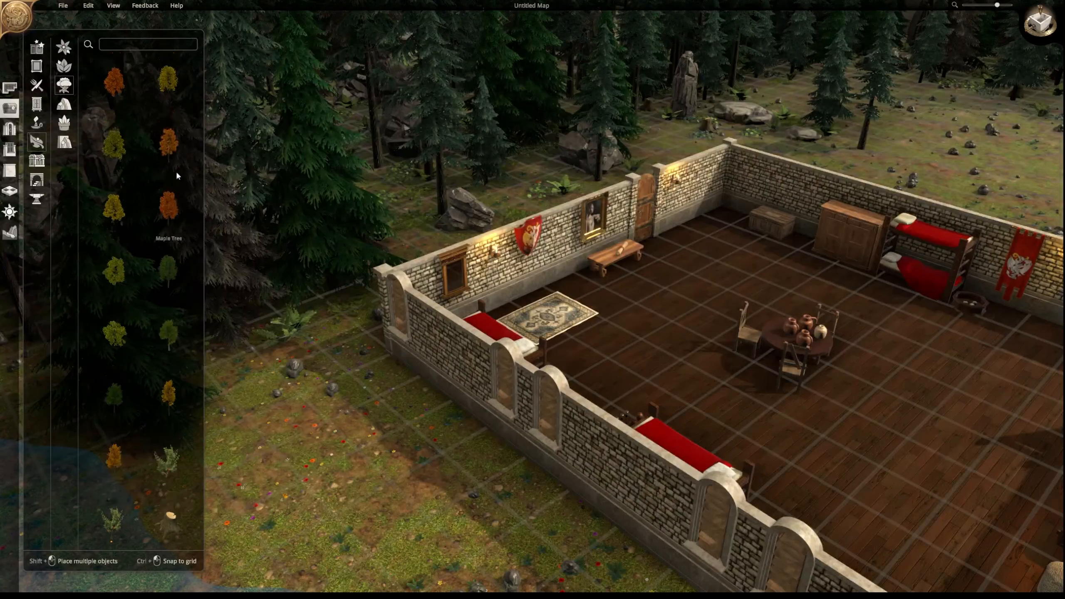
pyautogui.scroll(4, 171, 158)
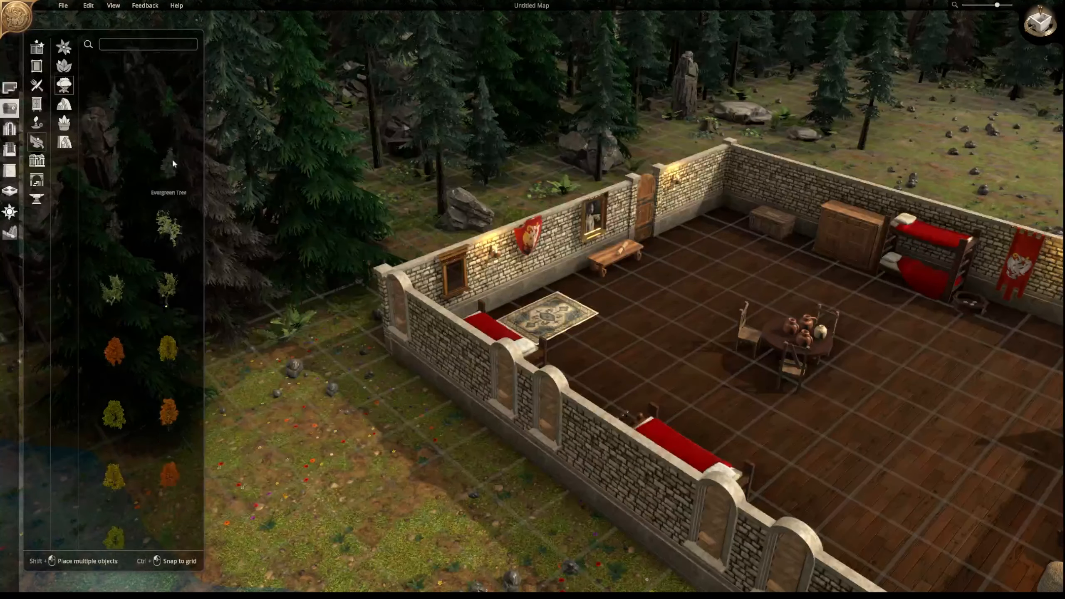
# - Place a spiky rock formation on the grass behind the building's back wall, and delete it
pyautogui.click(63, 104)
pyautogui.scroll(-5, 127, 129)
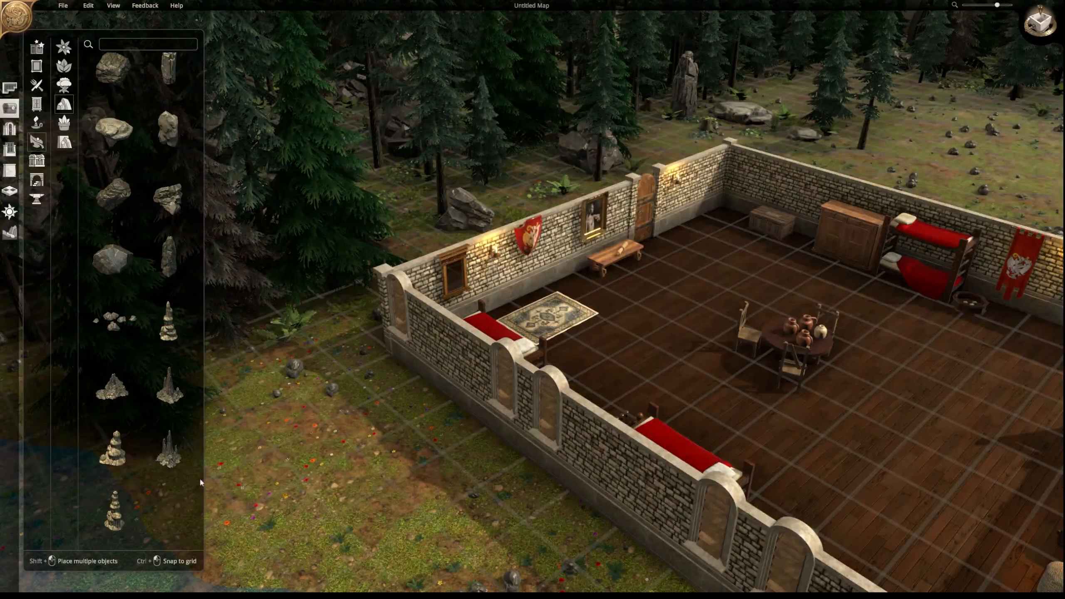
pyautogui.click(171, 452)
pyautogui.click(928, 135)
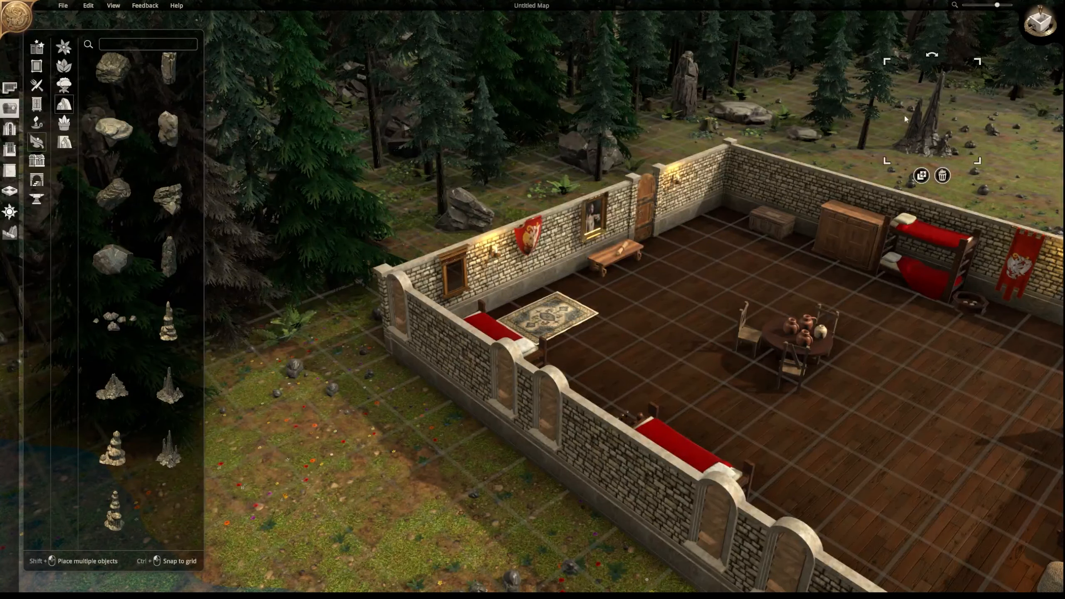
pyautogui.click(942, 178)
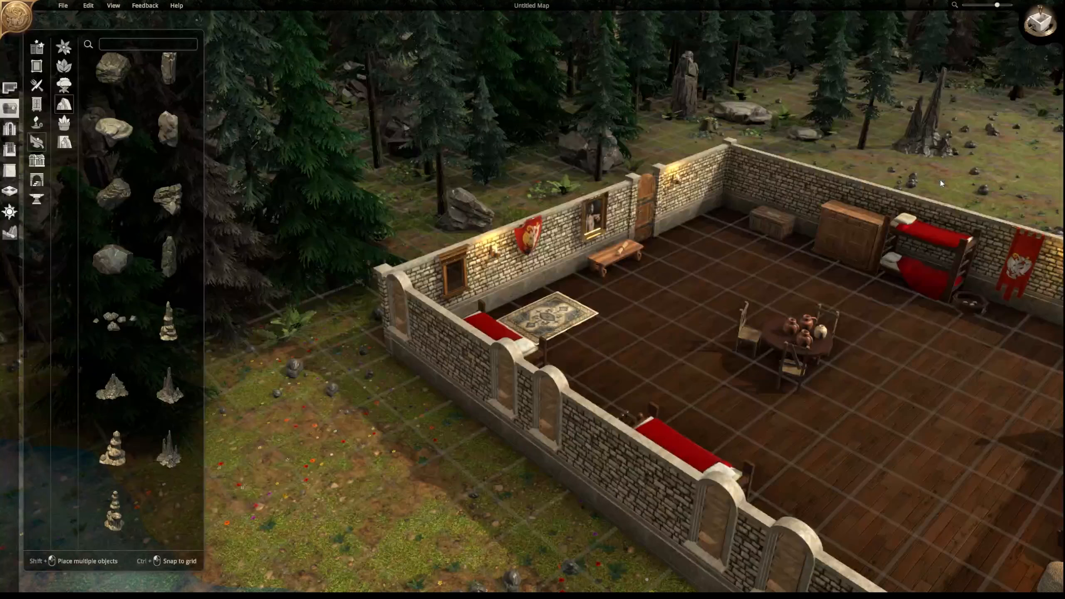
# - Look over the potted plants and the cliff-like rocks in the nature assets
pyautogui.click(64, 124)
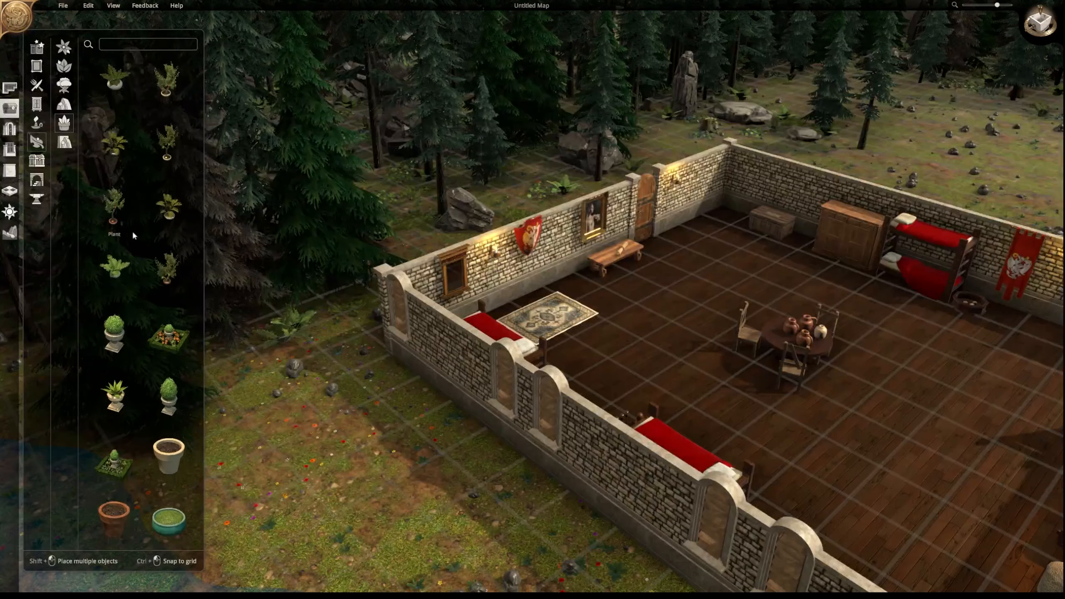
pyautogui.click(63, 143)
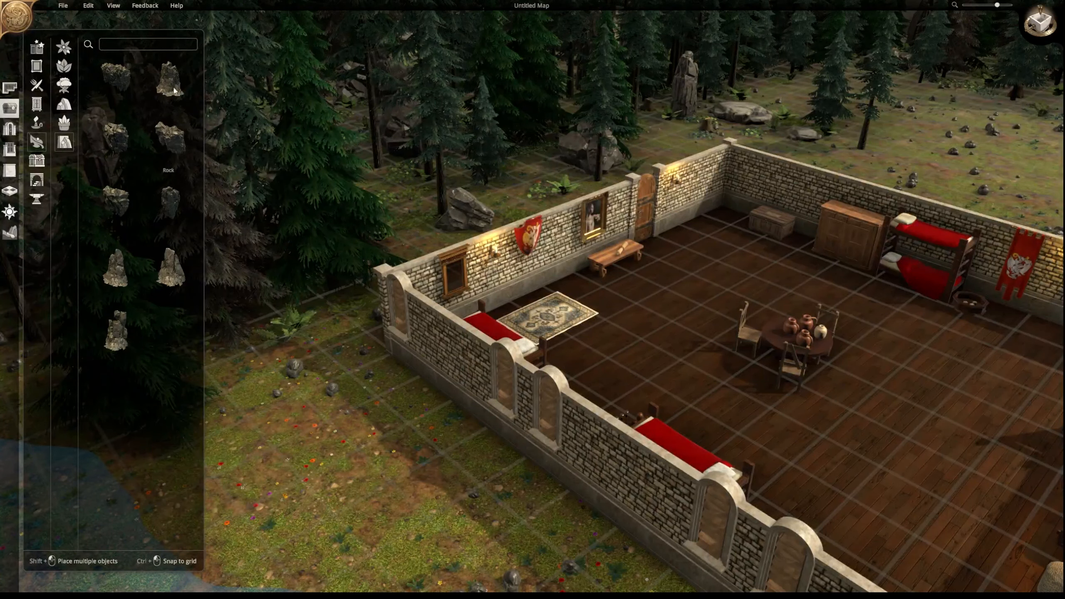
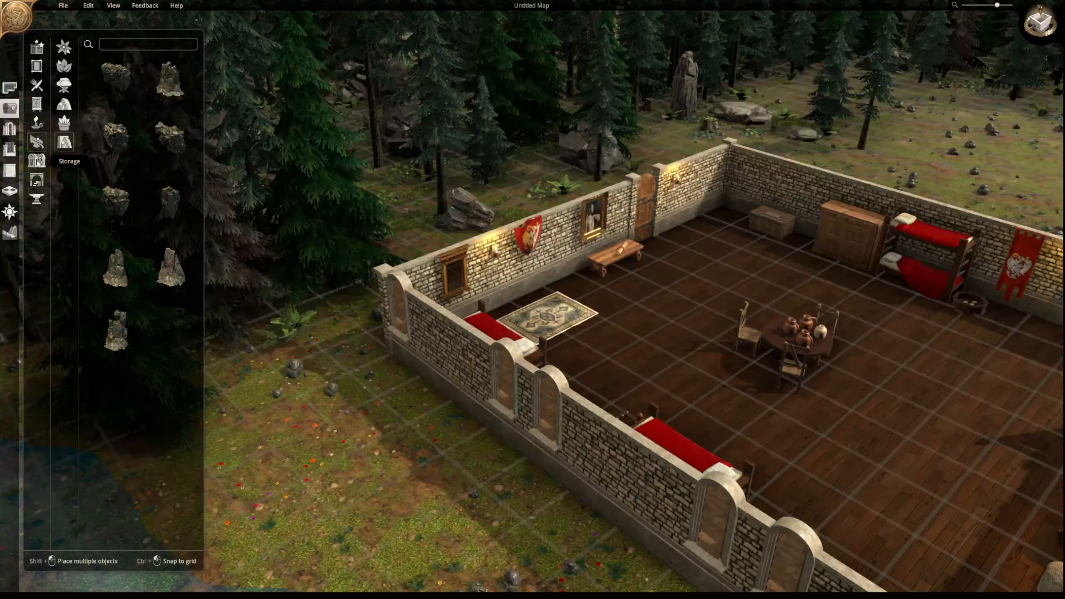
# - Look through the Storage assets, covering sacks, barrels, baskets, chests, crates and pottery
pyautogui.click(37, 161)
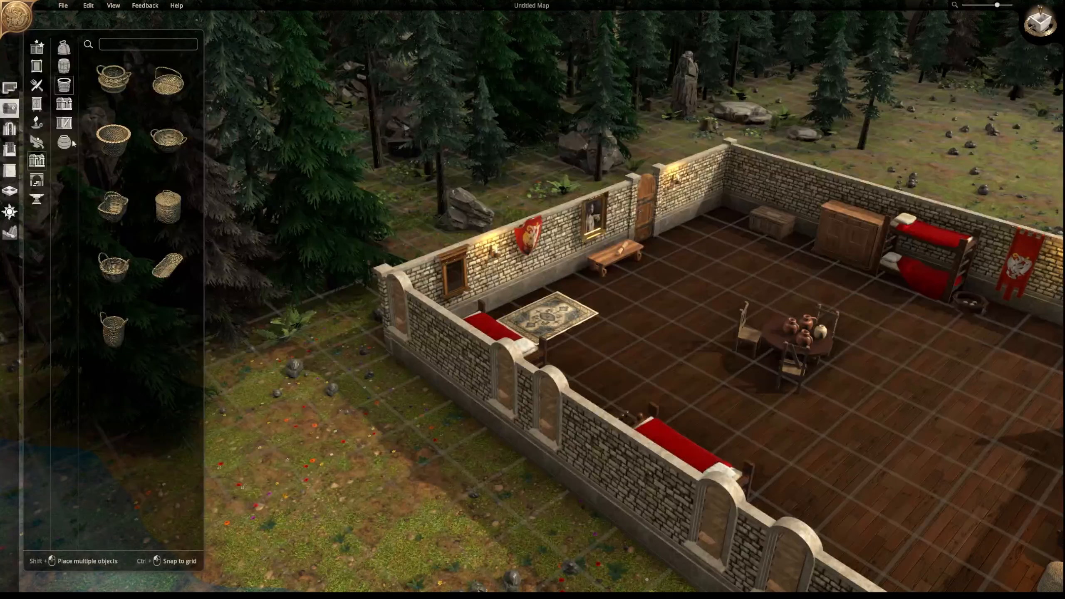
pyautogui.click(64, 48)
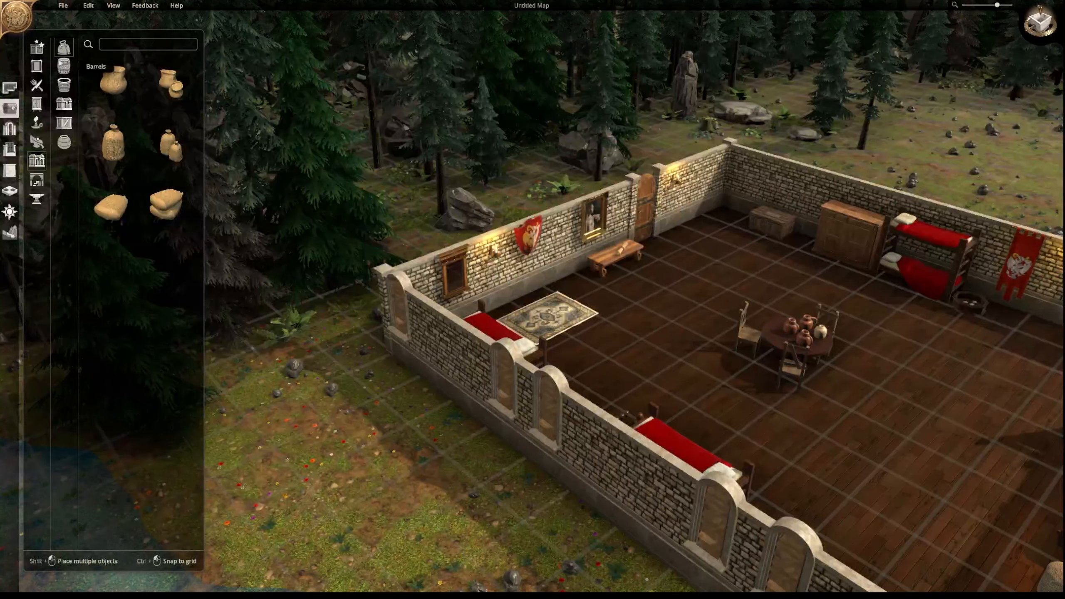
pyautogui.click(63, 66)
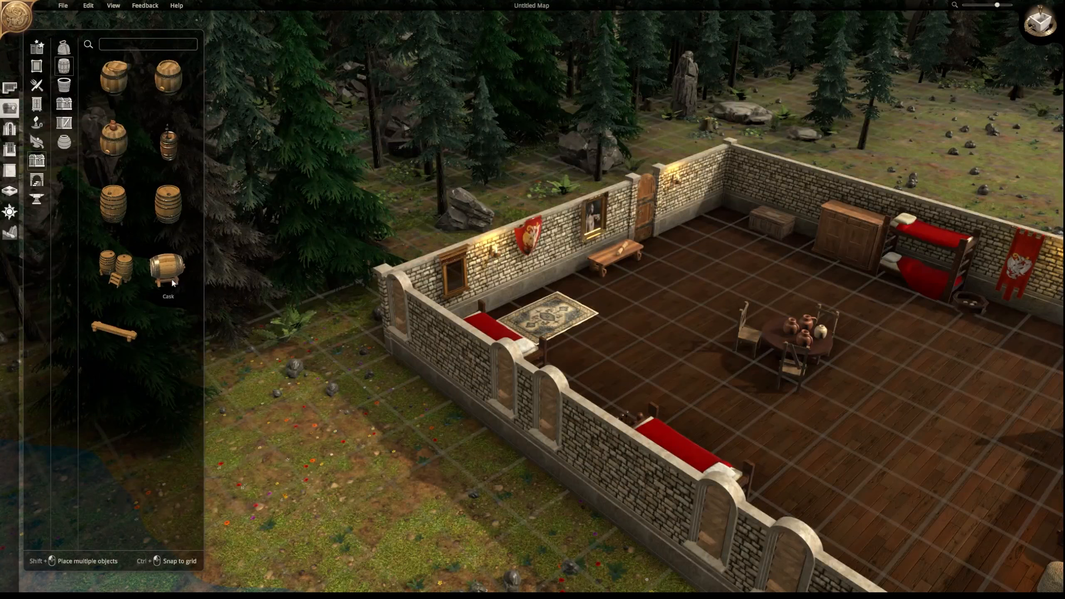
pyautogui.click(69, 90)
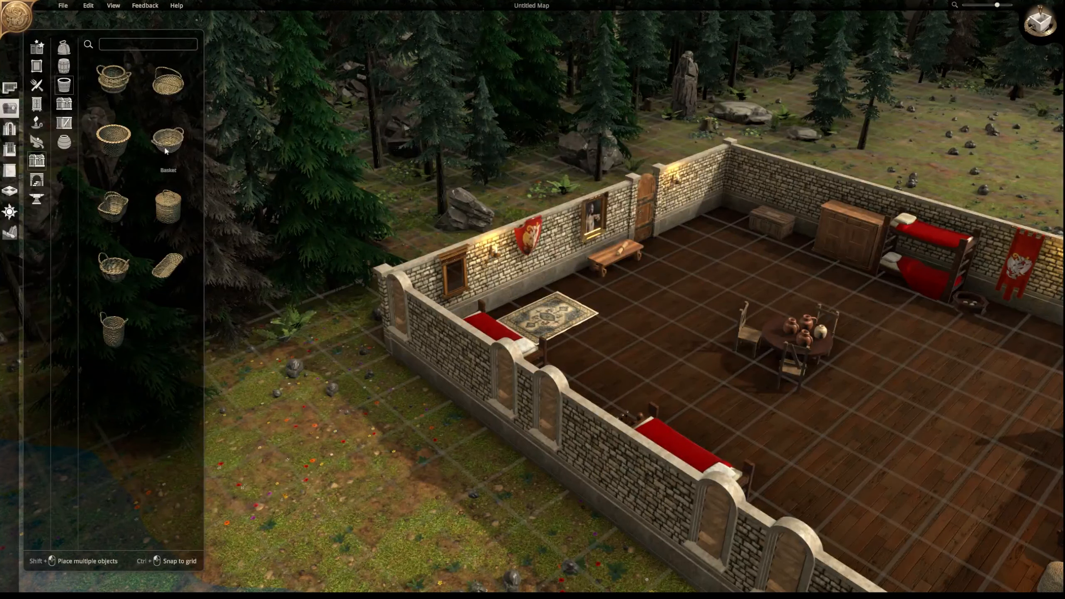
pyautogui.click(64, 103)
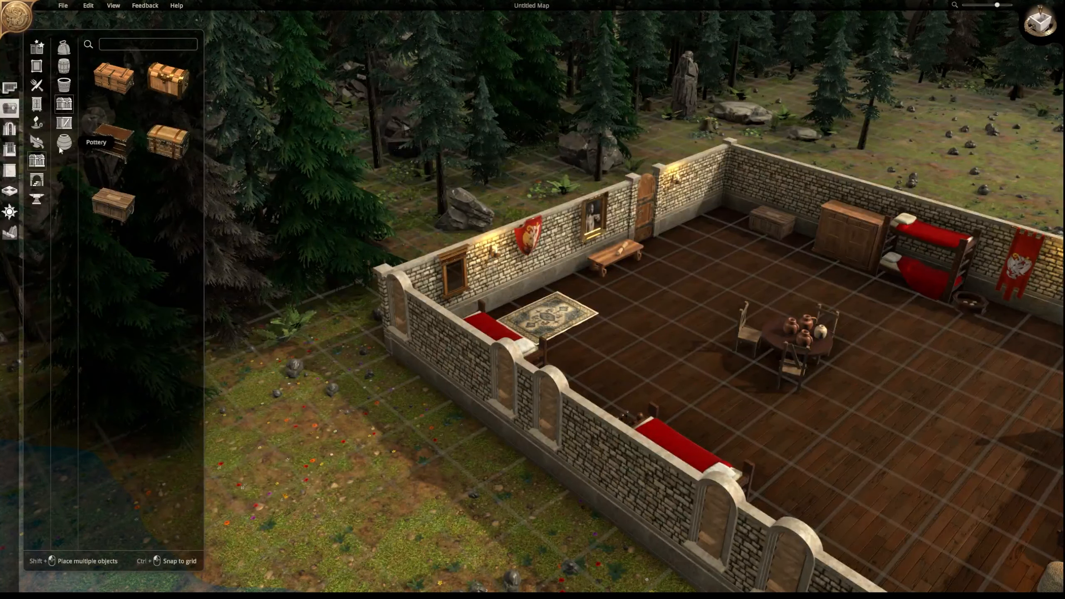
pyautogui.click(64, 123)
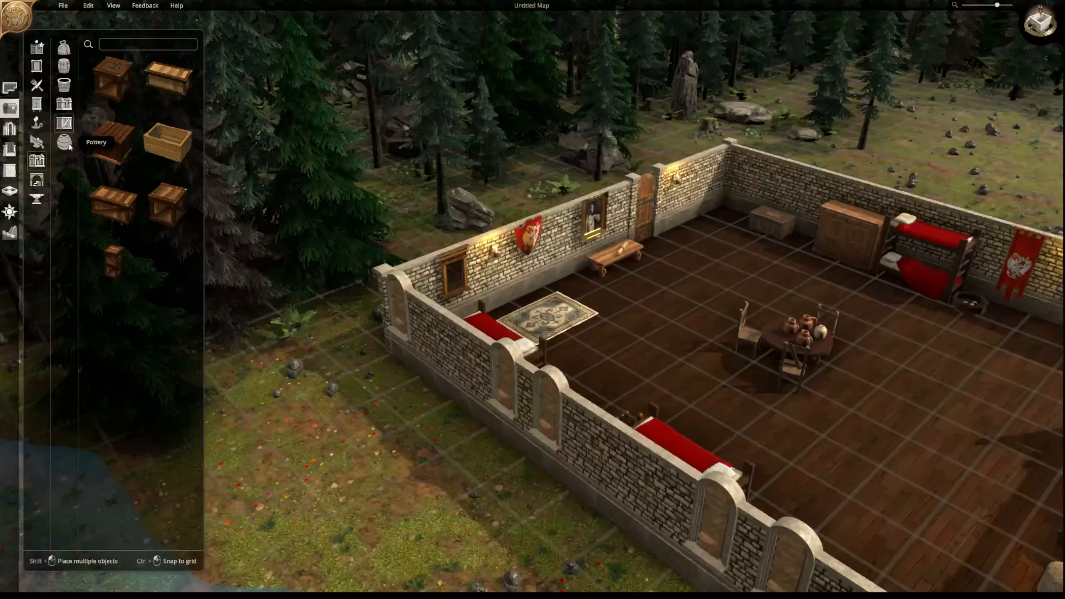
pyautogui.click(64, 143)
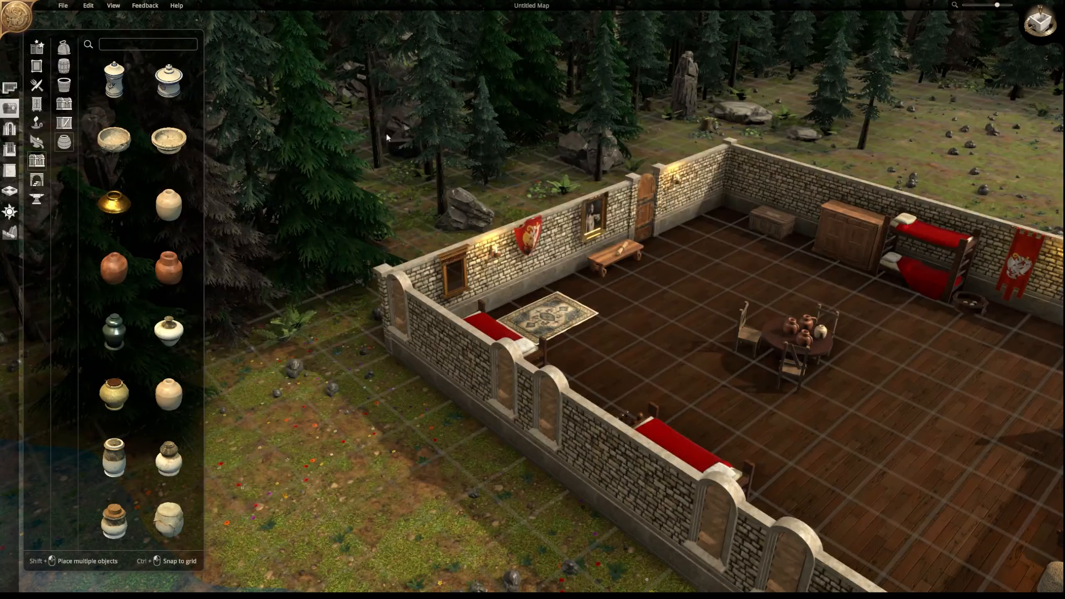
pyautogui.scroll(-4, 143, 141)
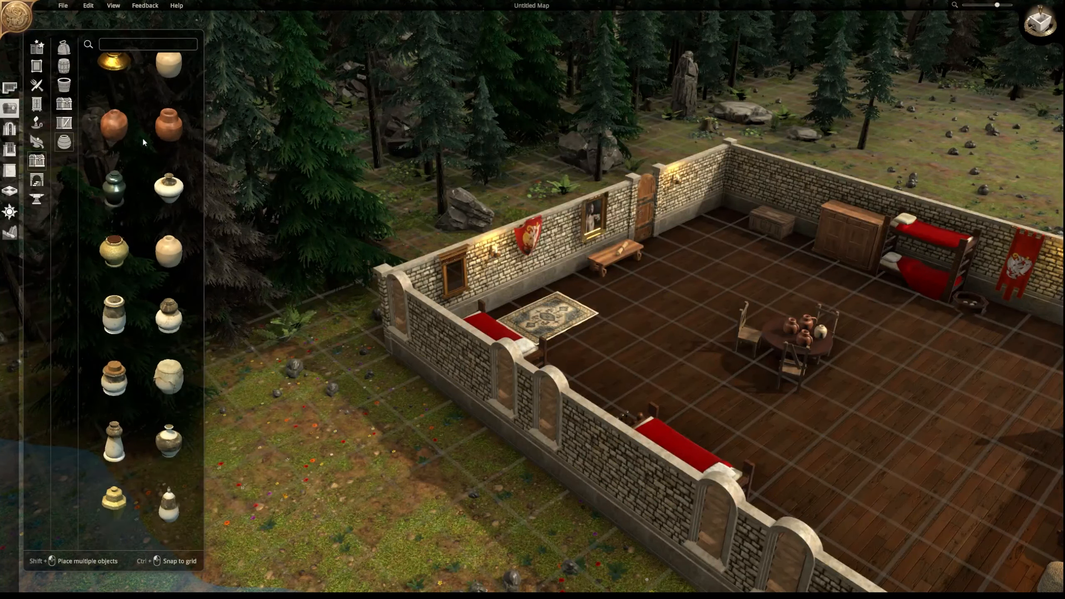
pyautogui.scroll(-3, 143, 141)
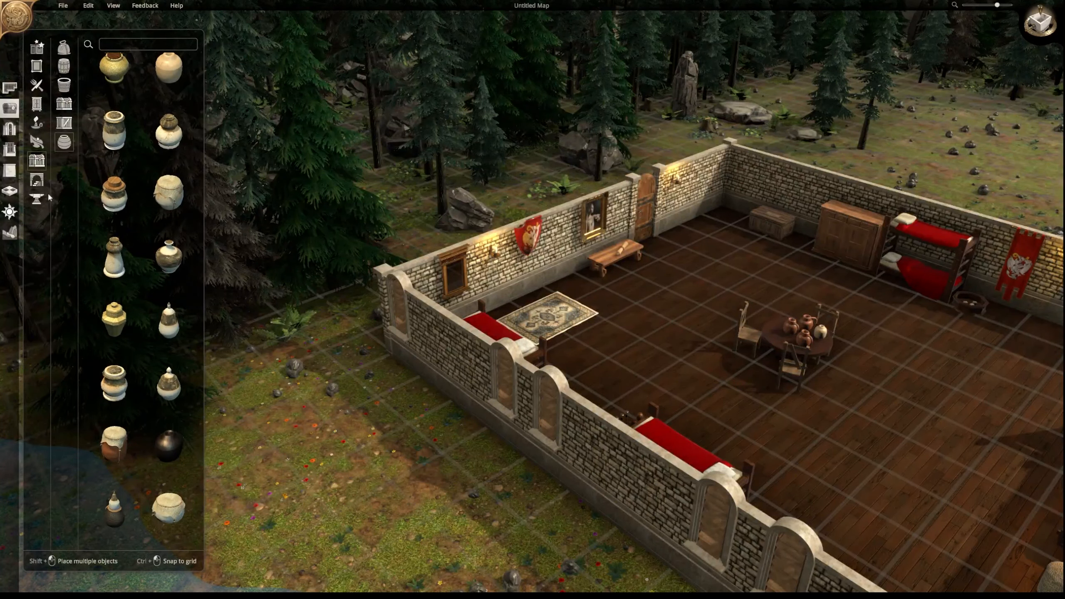
# - Place a stone spiral staircase from the Stairs-UP assets on the wooden floor beside the round table, and delete it
pyautogui.click(37, 180)
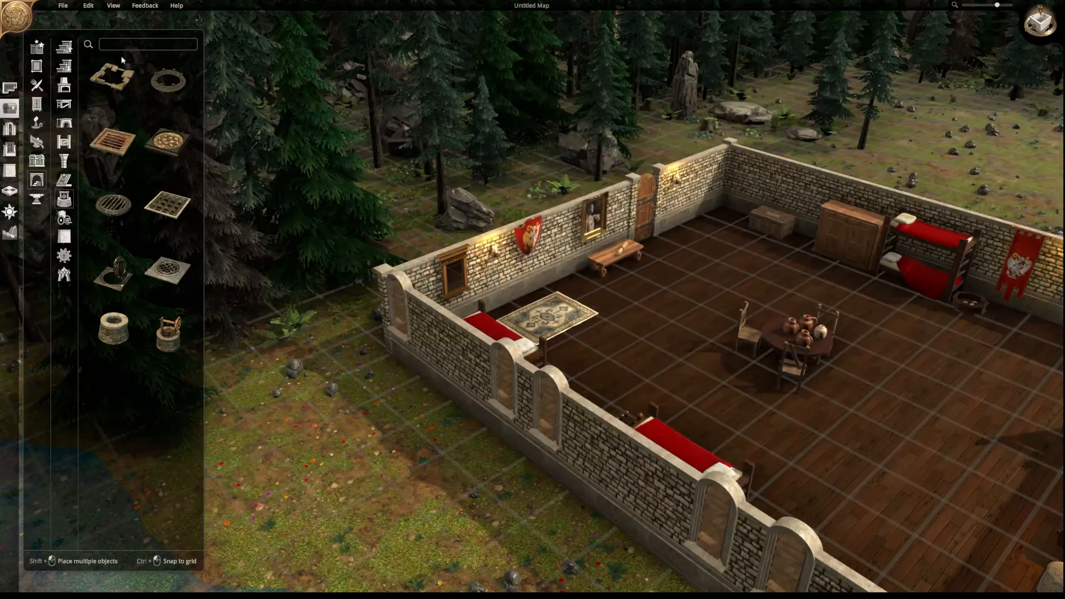
pyautogui.click(65, 50)
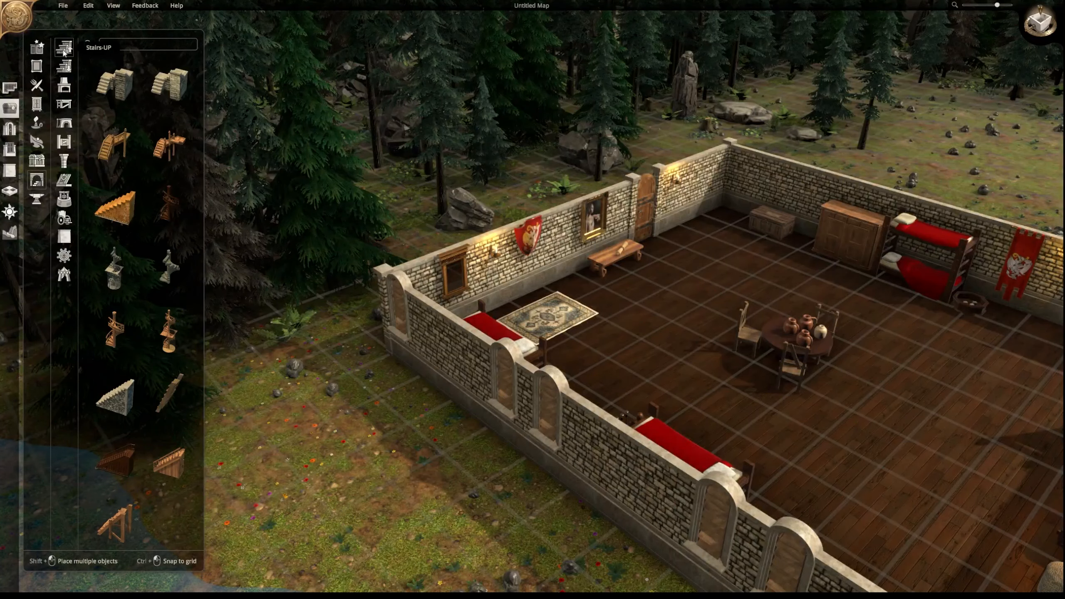
pyautogui.scroll(-1, 164, 146)
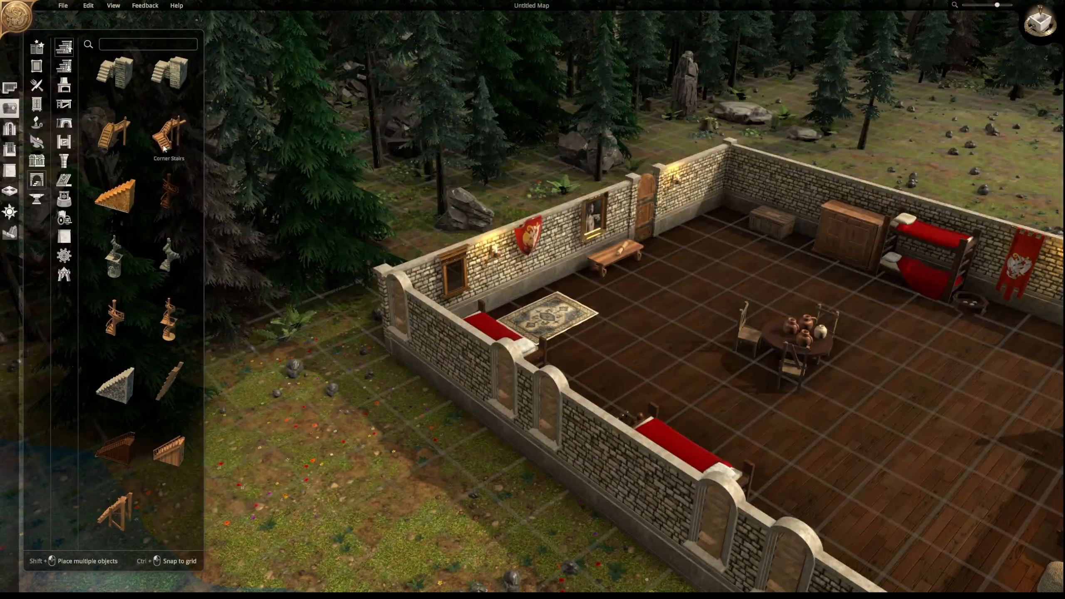
pyautogui.click(170, 264)
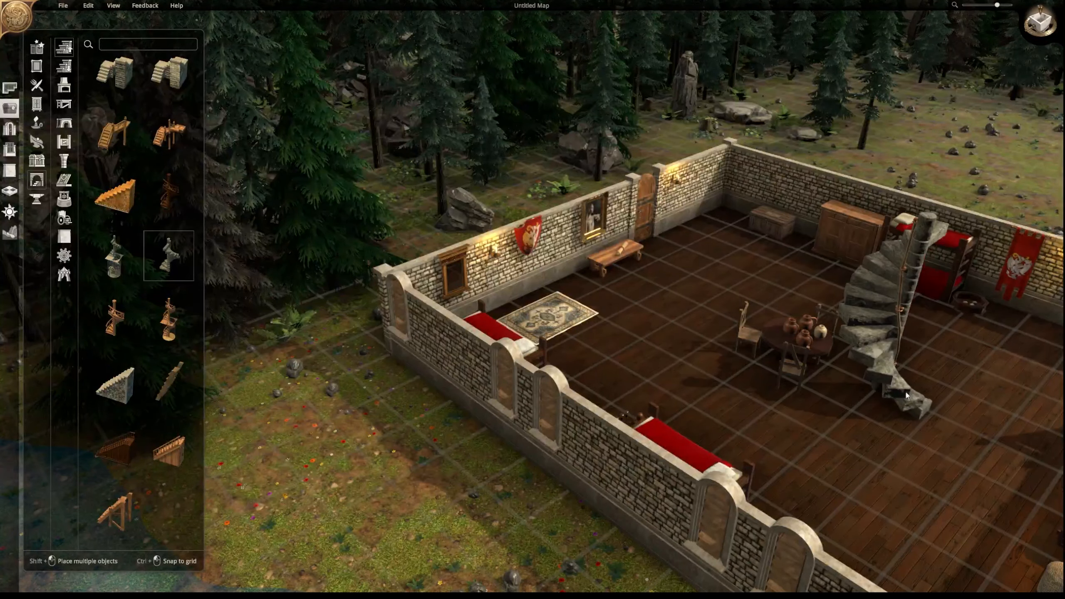
pyautogui.click(964, 432)
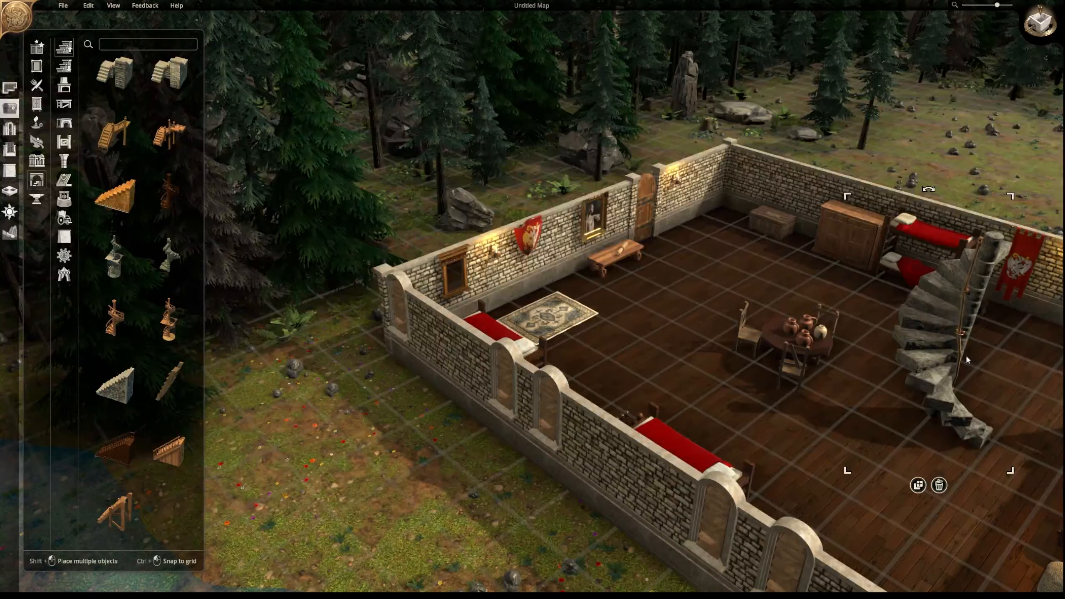
pyautogui.press('Delete')
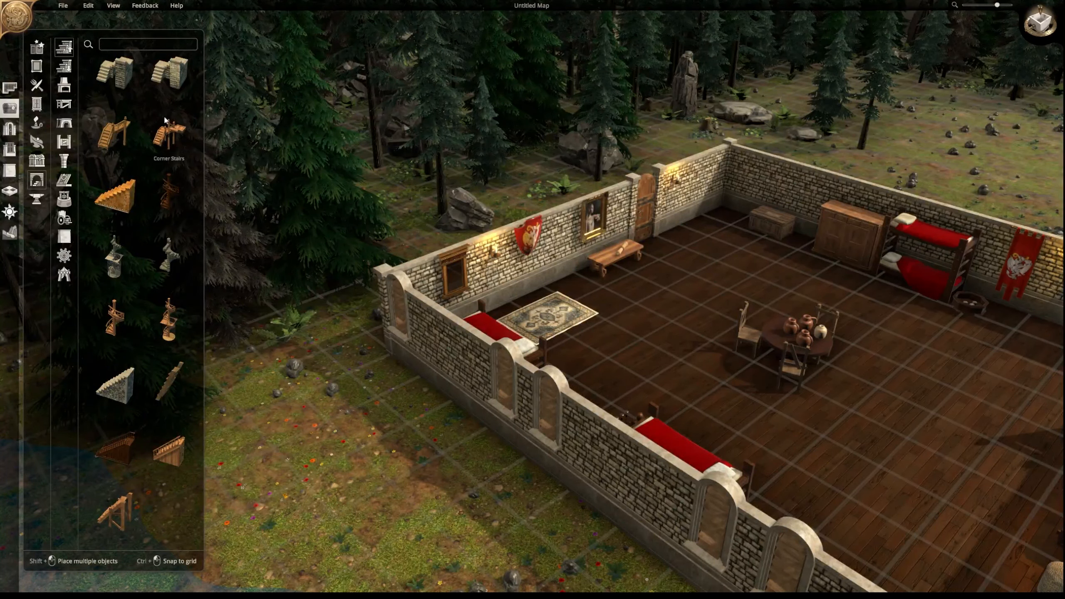
# - Place a stone spiral staircase from the Stairs-DOWN assets beside the round table, inspect its sunken shaft, and delete it
pyautogui.scroll(1, 144, 154)
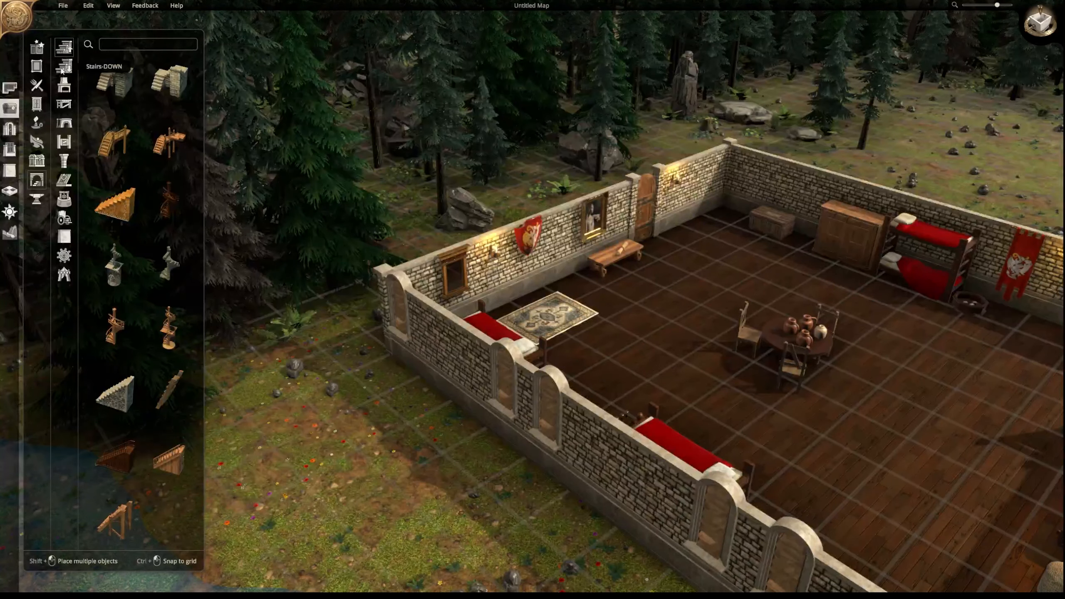
pyautogui.click(63, 68)
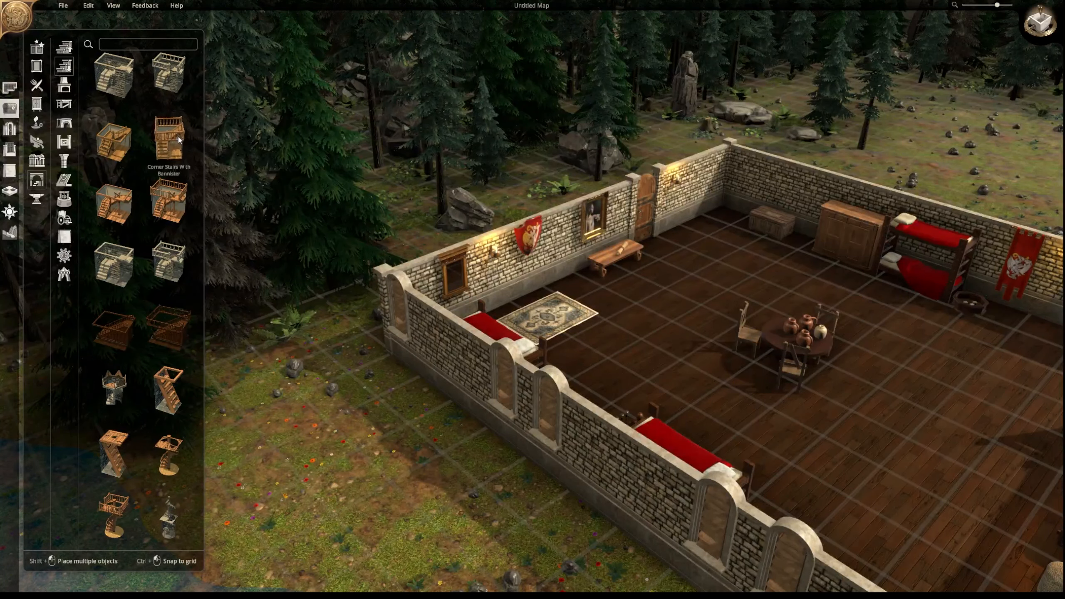
pyautogui.scroll(-4, 179, 140)
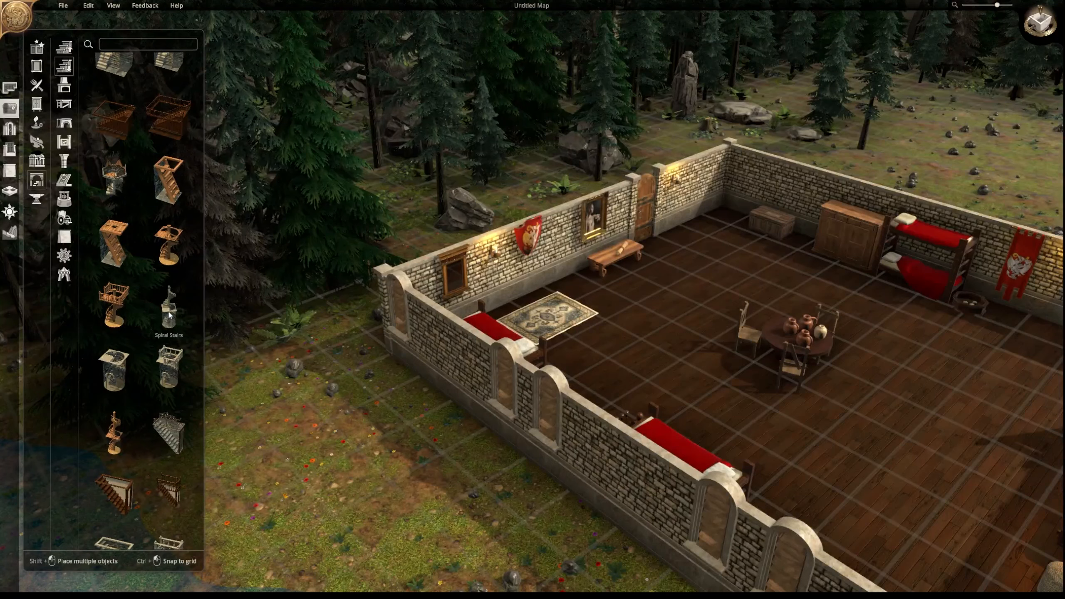
pyautogui.click(169, 314)
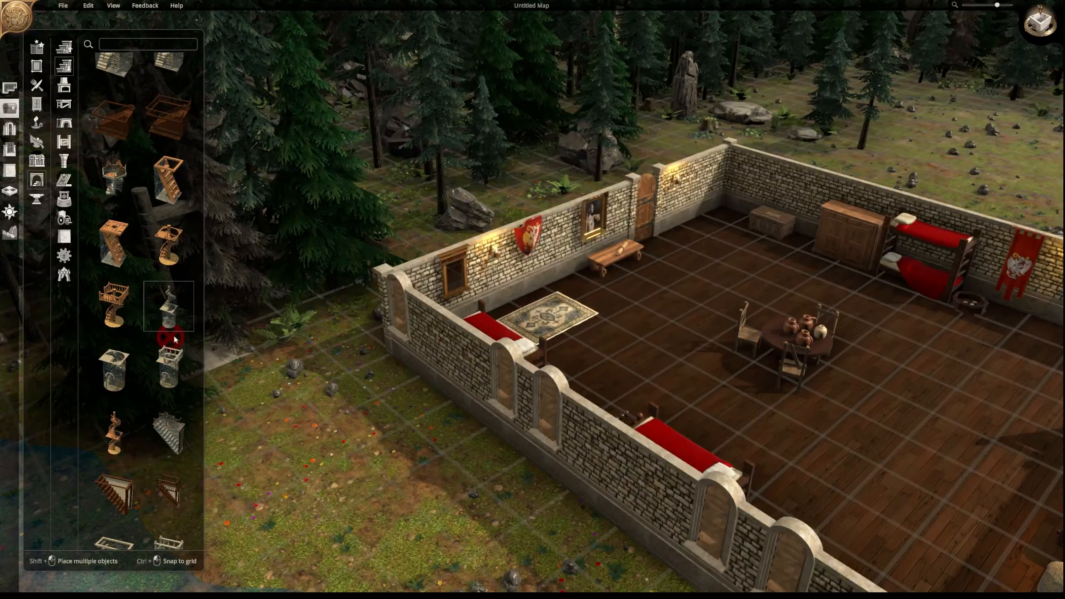
pyautogui.scroll(2, 146, 300)
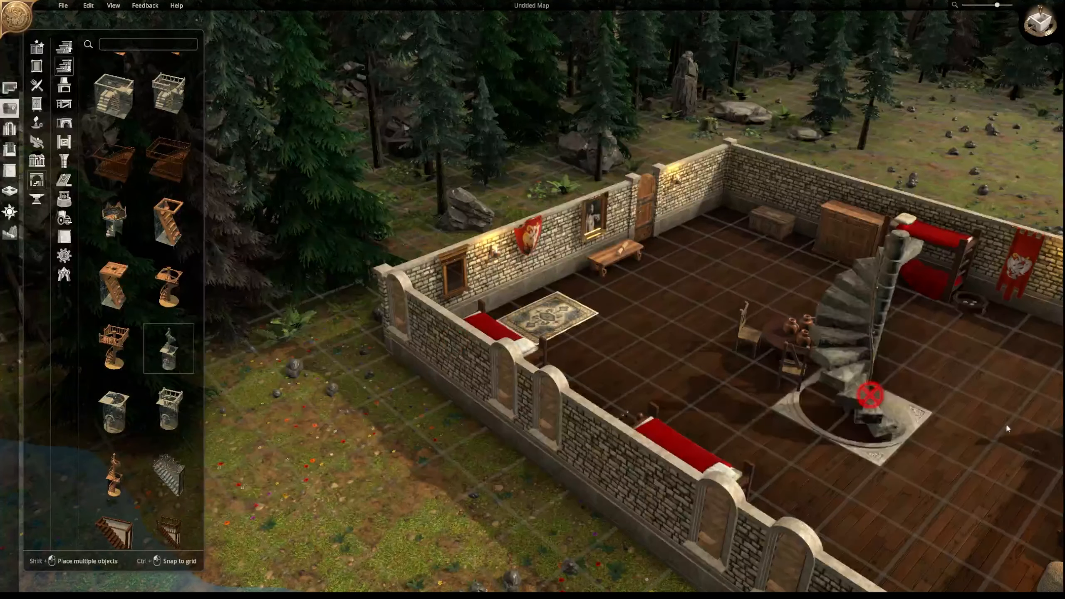
pyautogui.click(910, 347)
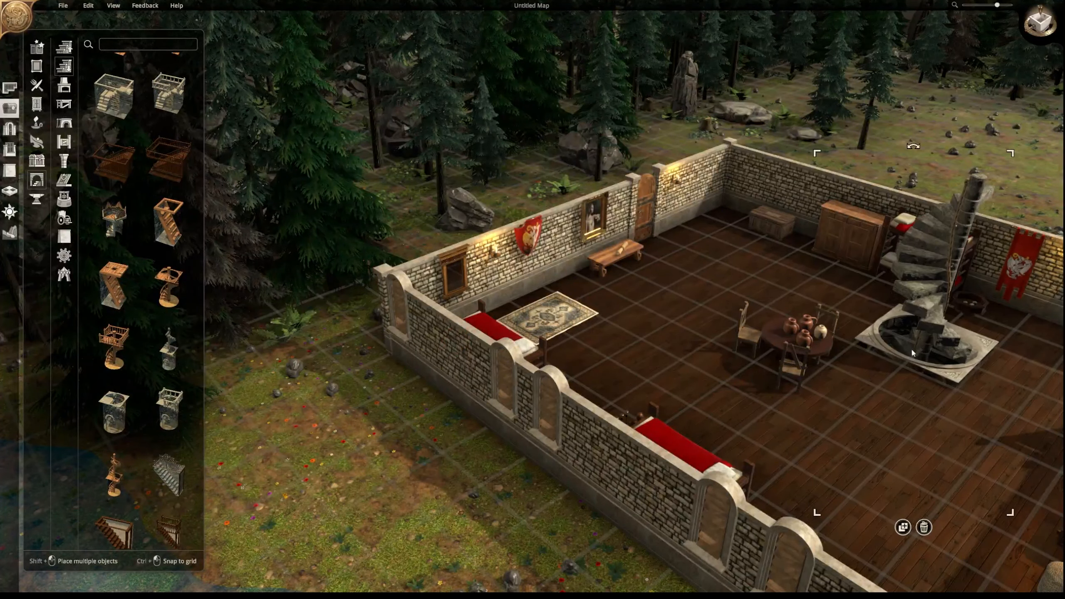
pyautogui.moveTo(924, 397); pyautogui.dragTo(762, 353, button='middle')
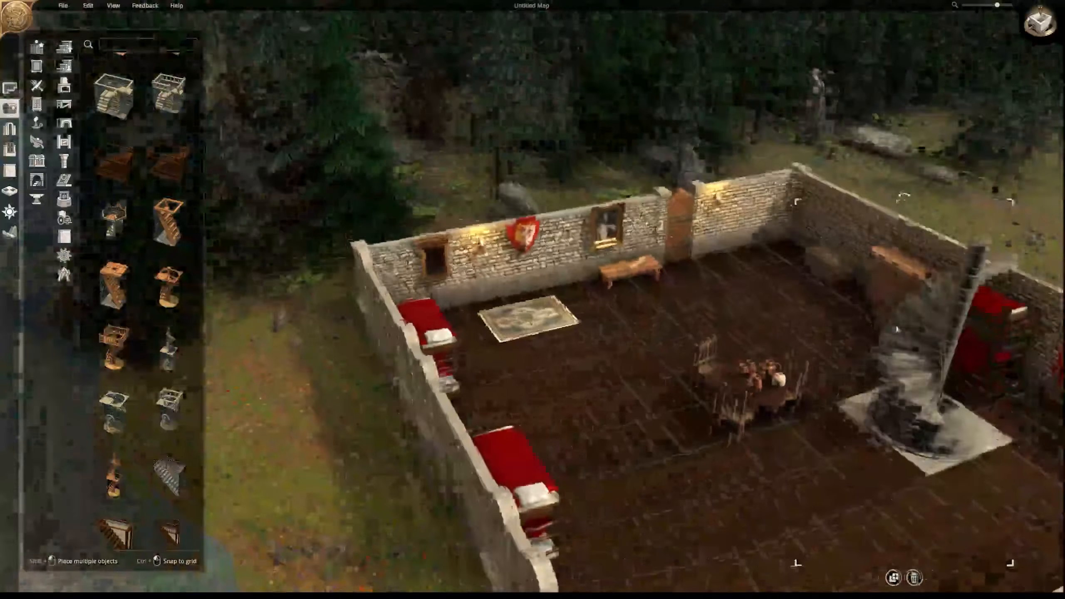
pyautogui.moveTo(881, 377); pyautogui.dragTo(946, 357, button='middle')
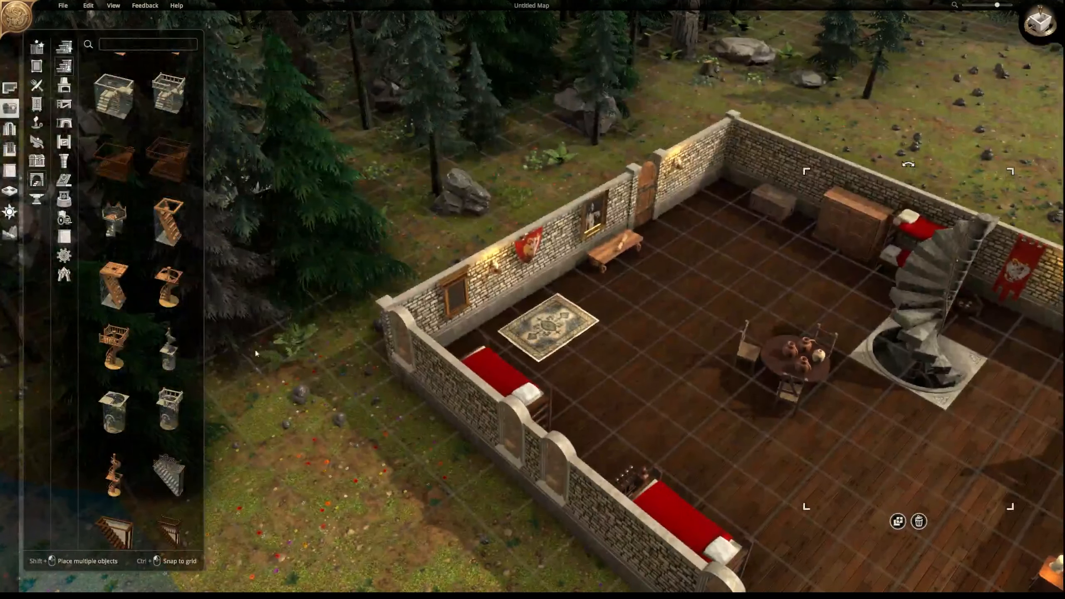
pyautogui.press('Delete')
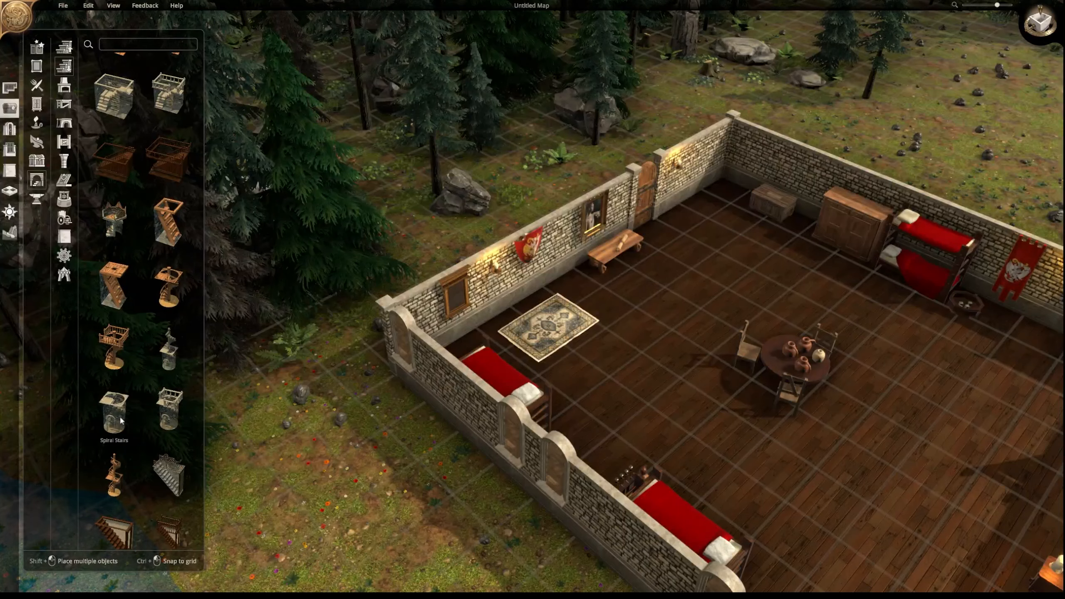
# - Place the enclosed-shaft version of the downward stone spiral stairs on the wooden floor, inspect it, and delete it
pyautogui.moveTo(113, 414); pyautogui.dragTo(925, 408)
pyautogui.moveTo(900, 358); pyautogui.dragTo(773, 420, button='right')
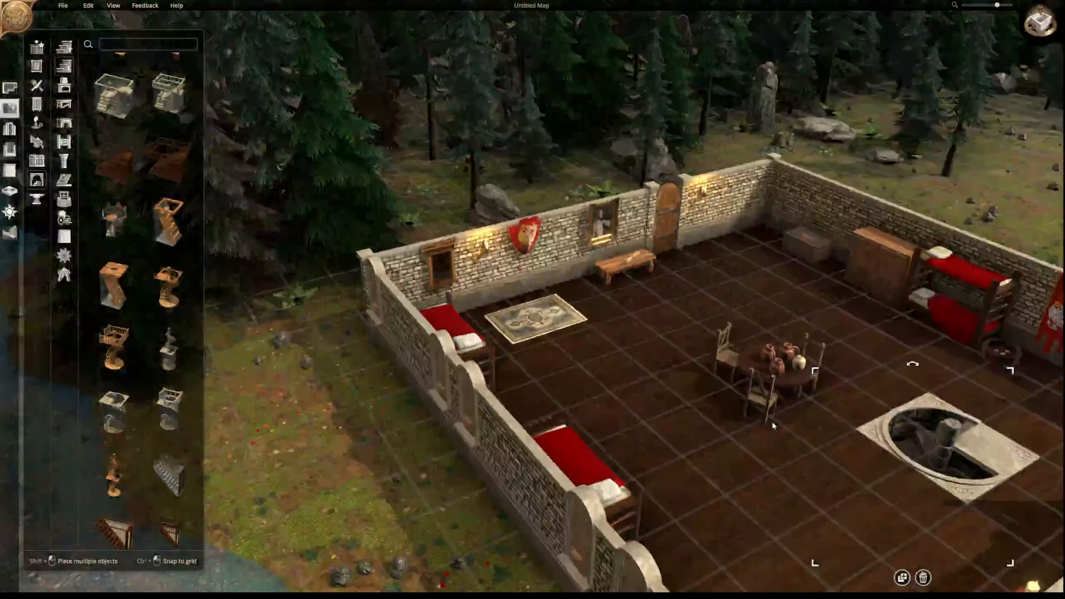
pyautogui.press('Delete')
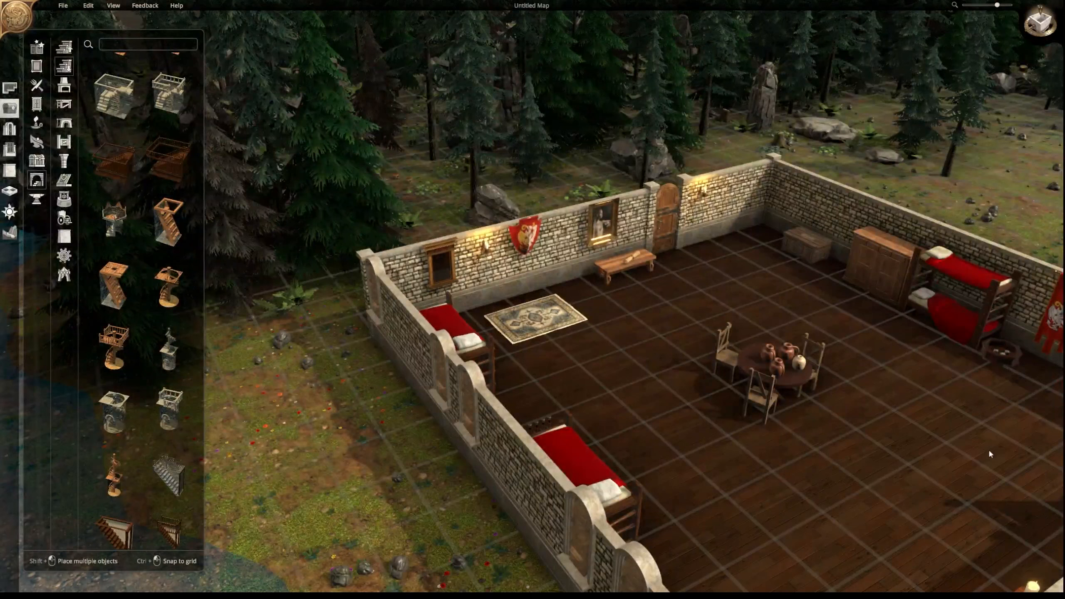
# - Look through the remaining Stairs-DOWN assets, the ovens and fireplaces, and the raised platforms and stages
pyautogui.scroll(-3, 149, 264)
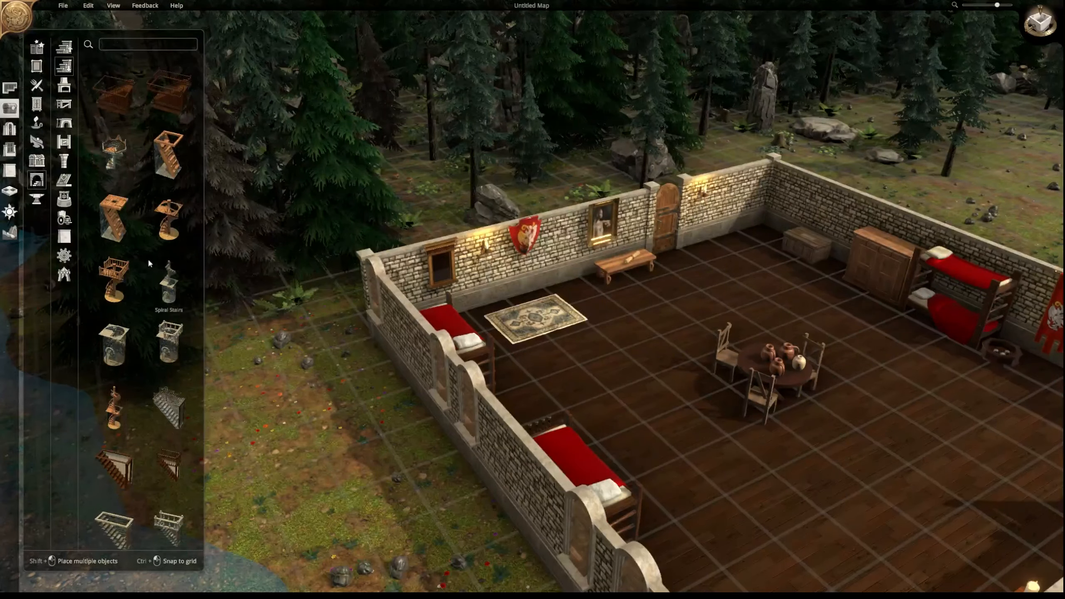
pyautogui.scroll(-1, 149, 263)
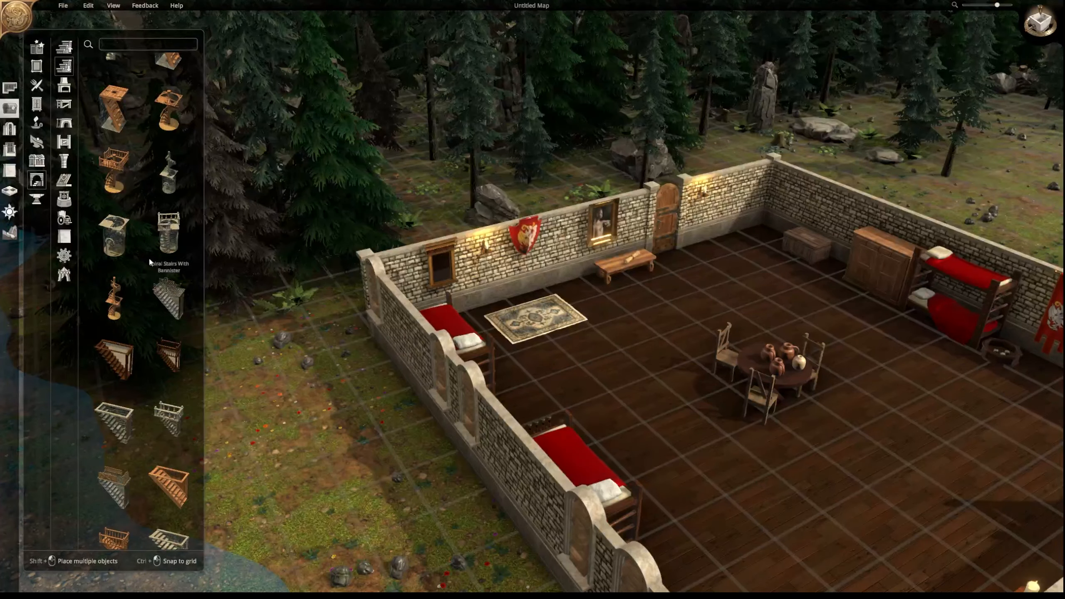
pyautogui.scroll(-1, 160, 250)
pyautogui.scroll(-3, 166, 235)
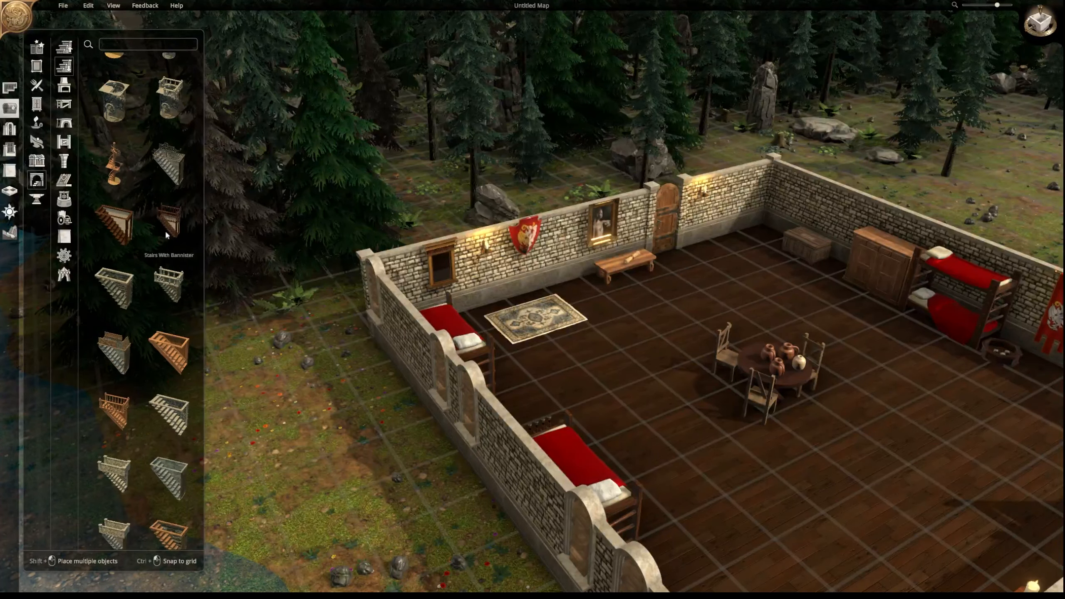
pyautogui.scroll(-1, 164, 230)
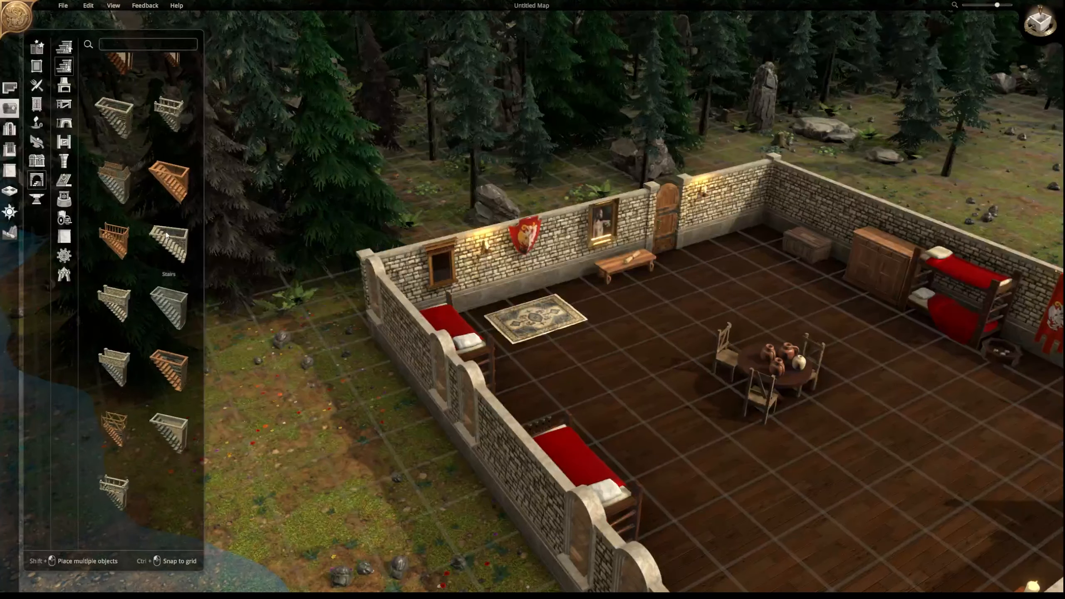
pyautogui.click(65, 86)
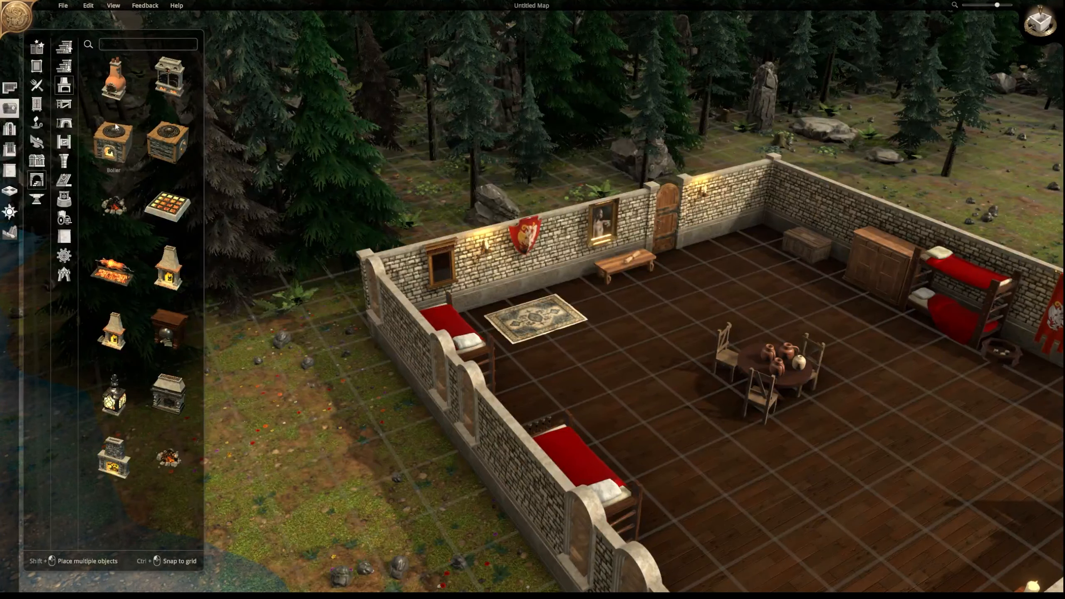
pyautogui.click(65, 105)
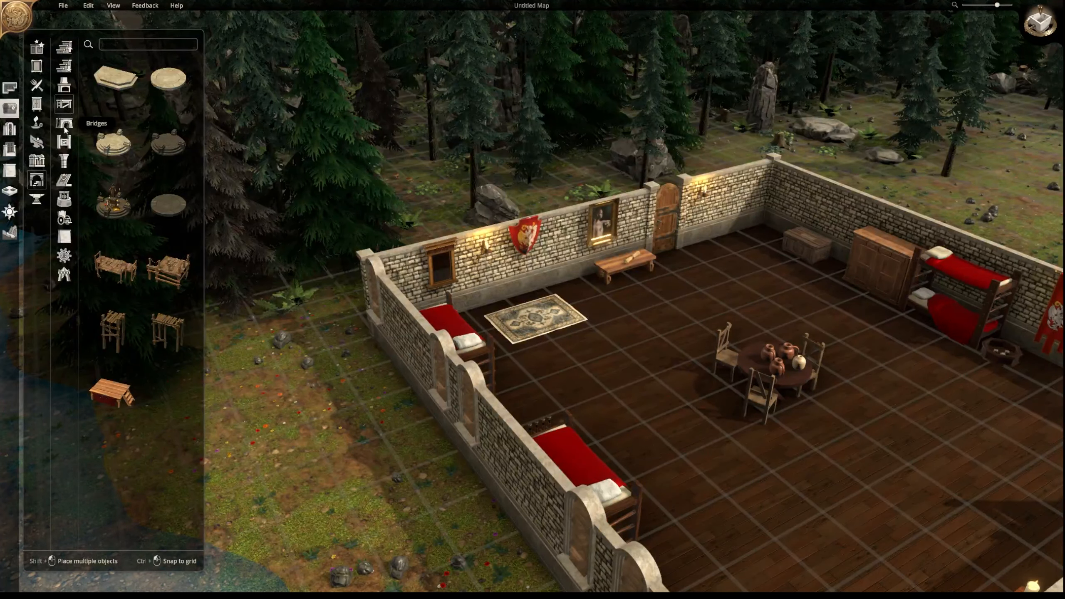
# - Place a wooden plank bridge with rope railings from the Bridges assets, reaching from the shore near the building across the water
pyautogui.click(65, 124)
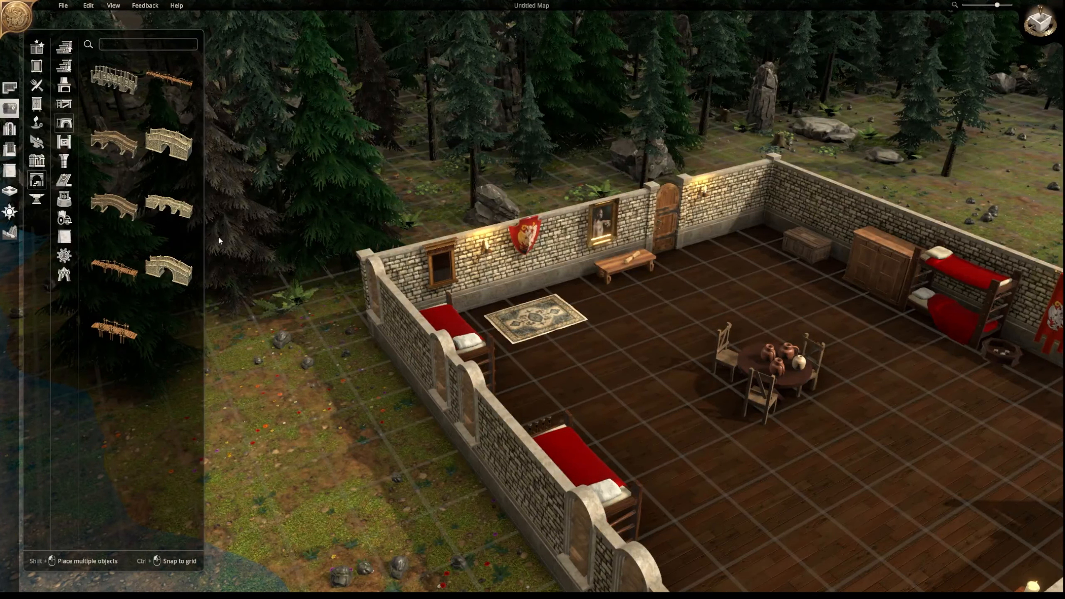
pyautogui.scroll(-4, 218, 238)
pyautogui.moveTo(282, 313); pyautogui.dragTo(688, 334, button='middle')
pyautogui.moveTo(688, 334); pyautogui.dragTo(526, 258, button='right')
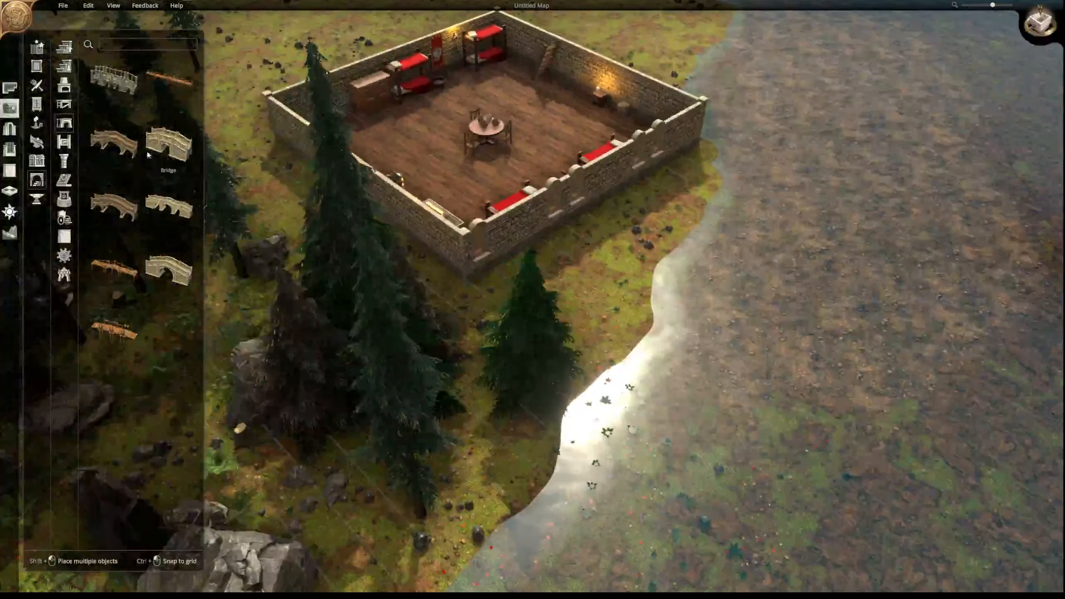
pyautogui.click(163, 78)
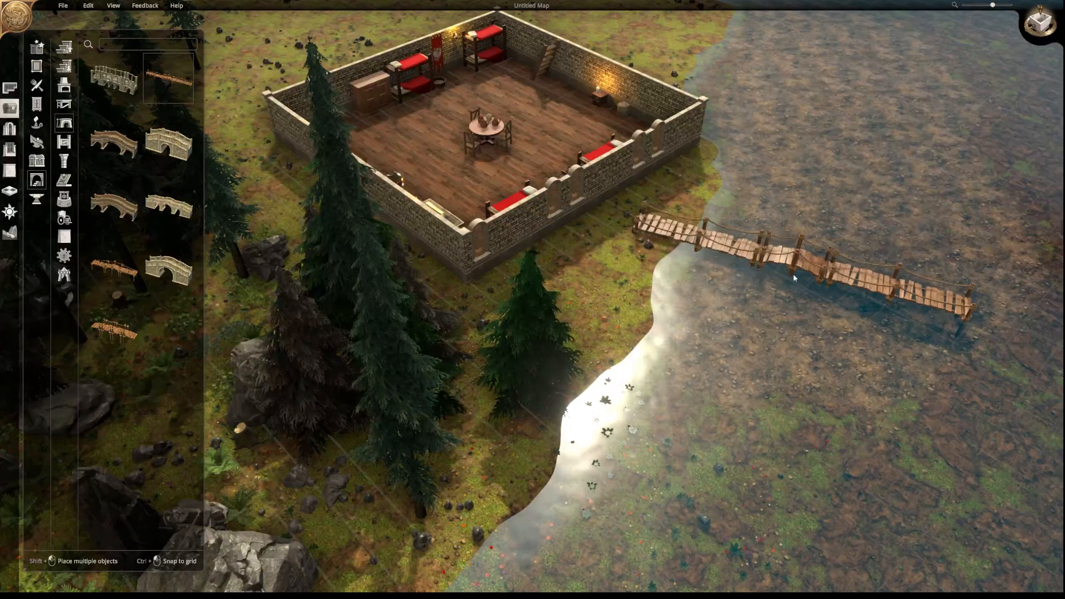
pyautogui.click(806, 332)
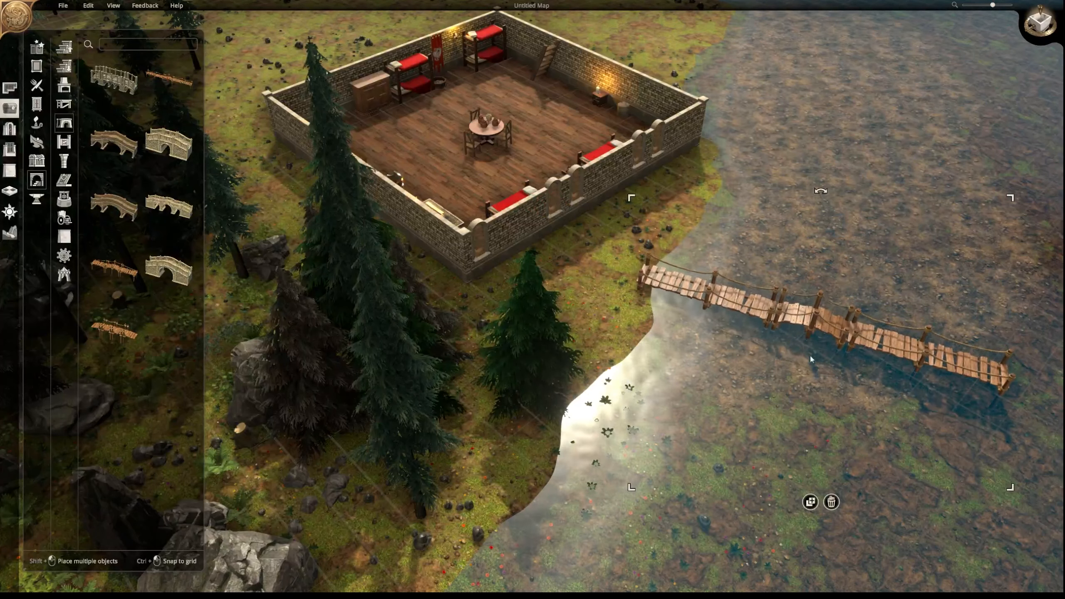
# - Raise the terrain under the bridge's far end to form a small grassy island in the water
pyautogui.click(9, 235)
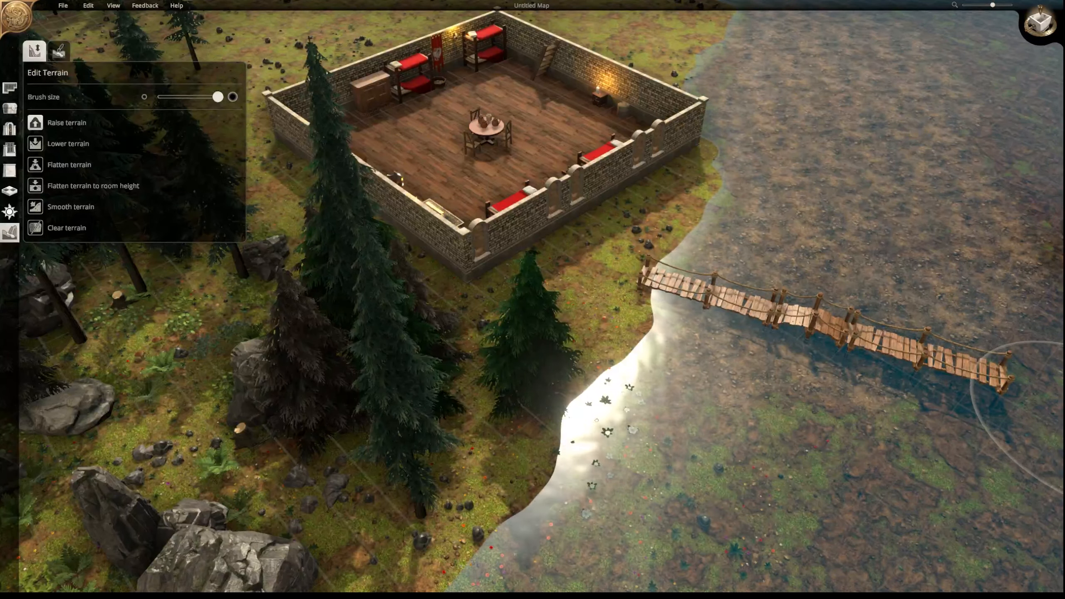
pyautogui.moveTo(869, 446)
pyautogui.mouseDown(button='middle')
pyautogui.moveTo(832, 454)
pyautogui.moveTo(863, 463)
pyautogui.mouseUp(button='middle')
pyautogui.moveTo(872, 467)
pyautogui.mouseDown(button='right')
pyautogui.moveTo(846, 418)
pyautogui.moveTo(742, 426)
pyautogui.mouseUp(button='right')
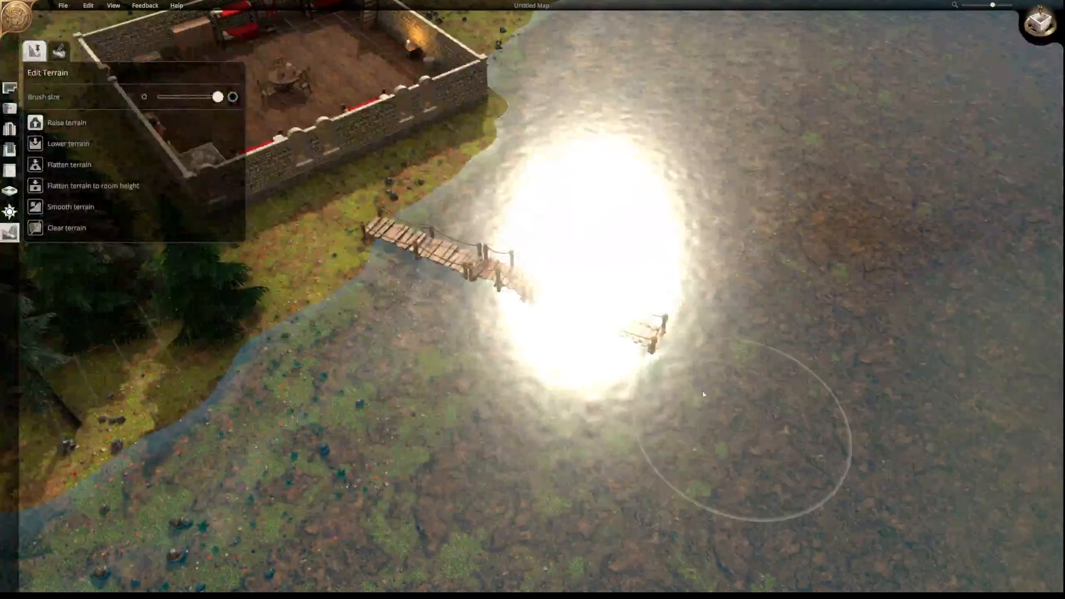
pyautogui.click(686, 379)
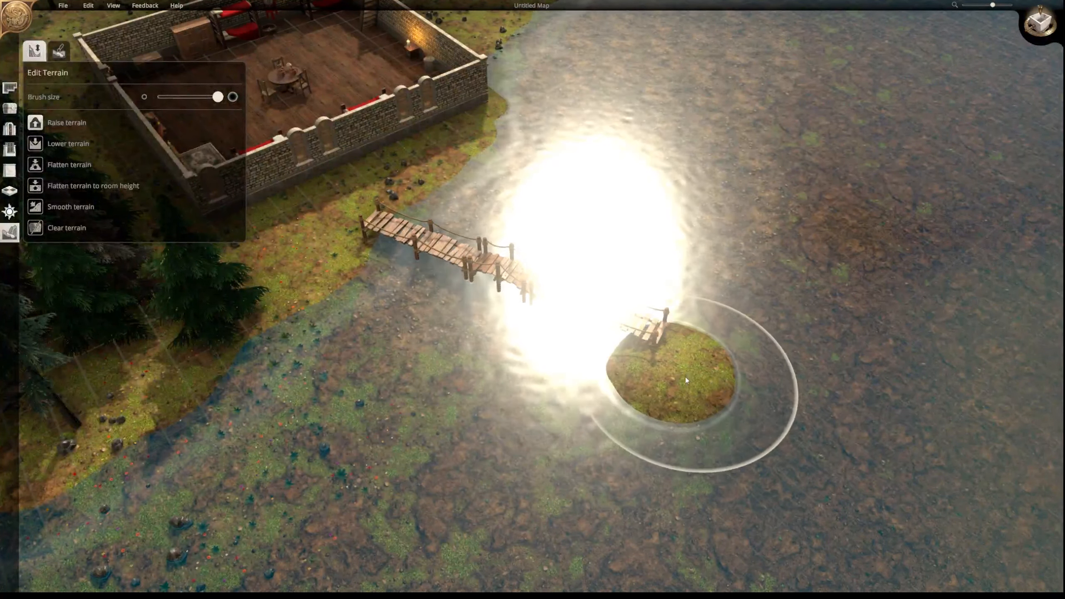
pyautogui.moveTo(775, 381)
pyautogui.mouseDown()
pyautogui.moveTo(785, 386)
pyautogui.moveTo(775, 319)
pyautogui.moveTo(745, 413)
pyautogui.mouseUp()
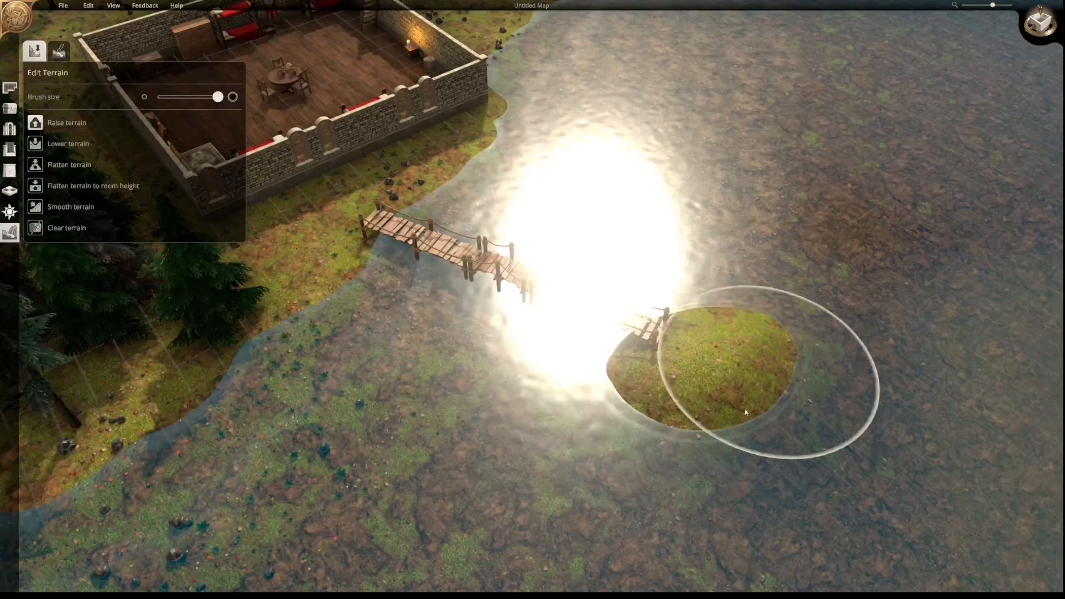
# - Raise the shoreline terrain around the bridge's near end beside the building, and return to the Bridges assets
pyautogui.moveTo(364, 476)
pyautogui.mouseDown(button='right')
pyautogui.moveTo(508, 409)
pyautogui.moveTo(779, 463)
pyautogui.moveTo(821, 504)
pyautogui.moveTo(813, 492)
pyautogui.mouseUp(button='right')
pyautogui.click(708, 264)
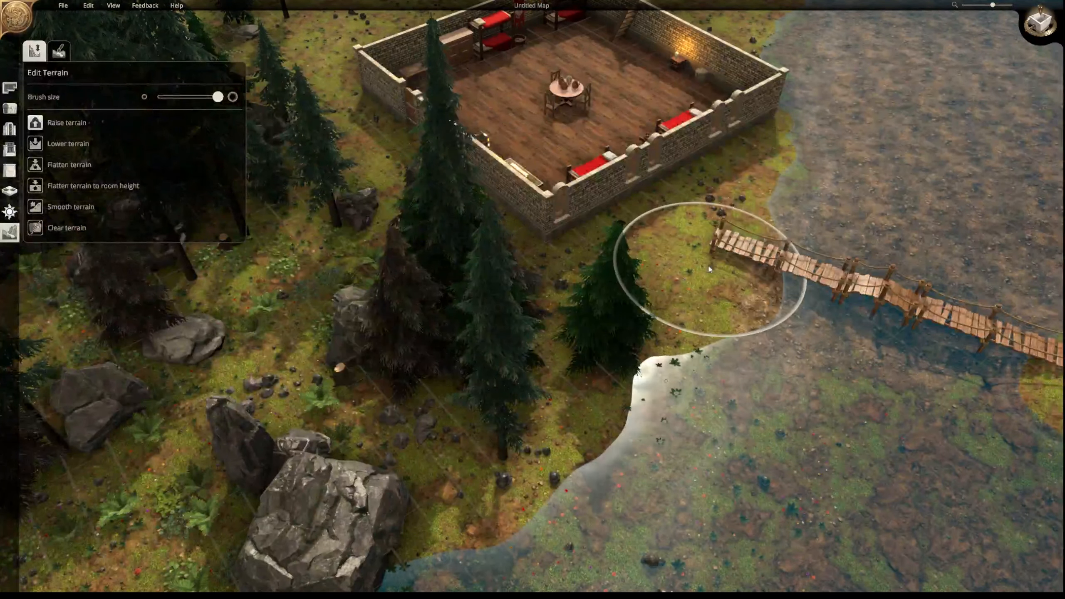
pyautogui.moveTo(841, 504)
pyautogui.mouseDown(button='middle')
pyautogui.moveTo(642, 409)
pyautogui.moveTo(654, 371)
pyautogui.moveTo(624, 362)
pyautogui.mouseUp(button='middle')
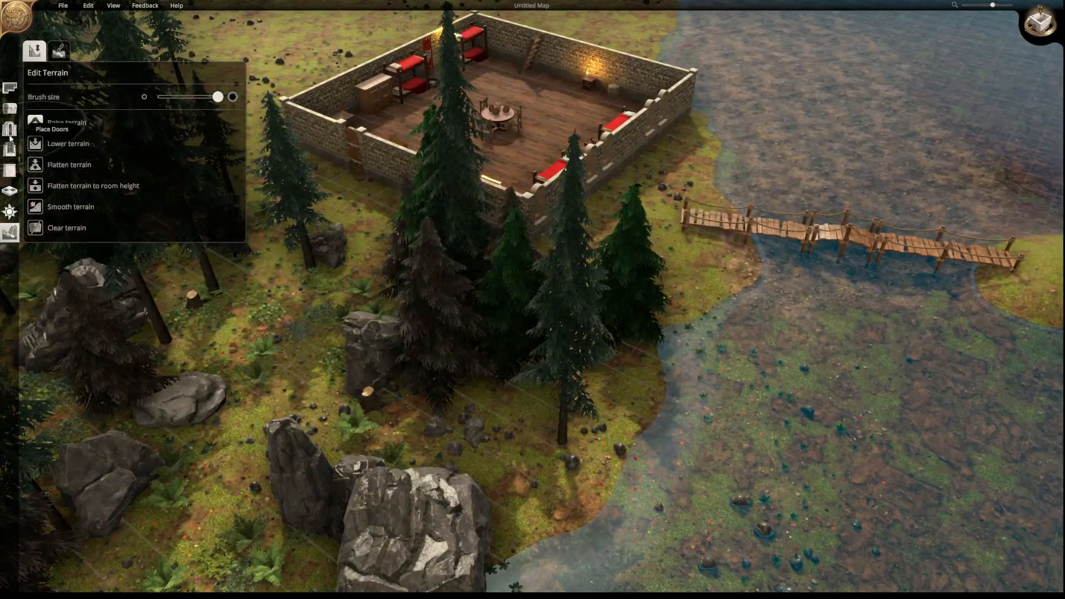
pyautogui.click(9, 109)
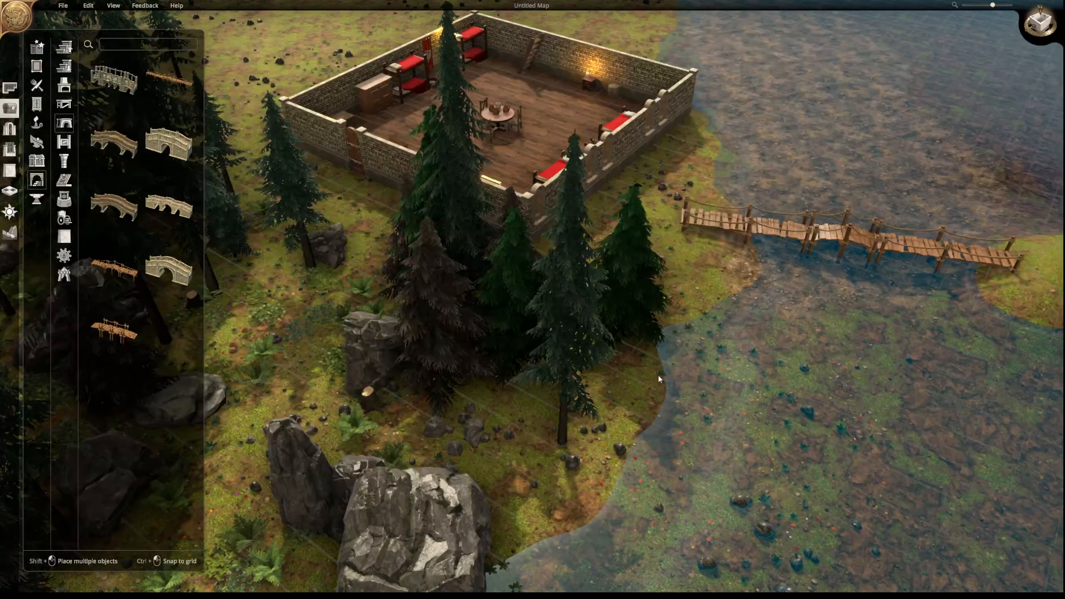
pyautogui.moveTo(658, 377); pyautogui.dragTo(638, 374, button='middle')
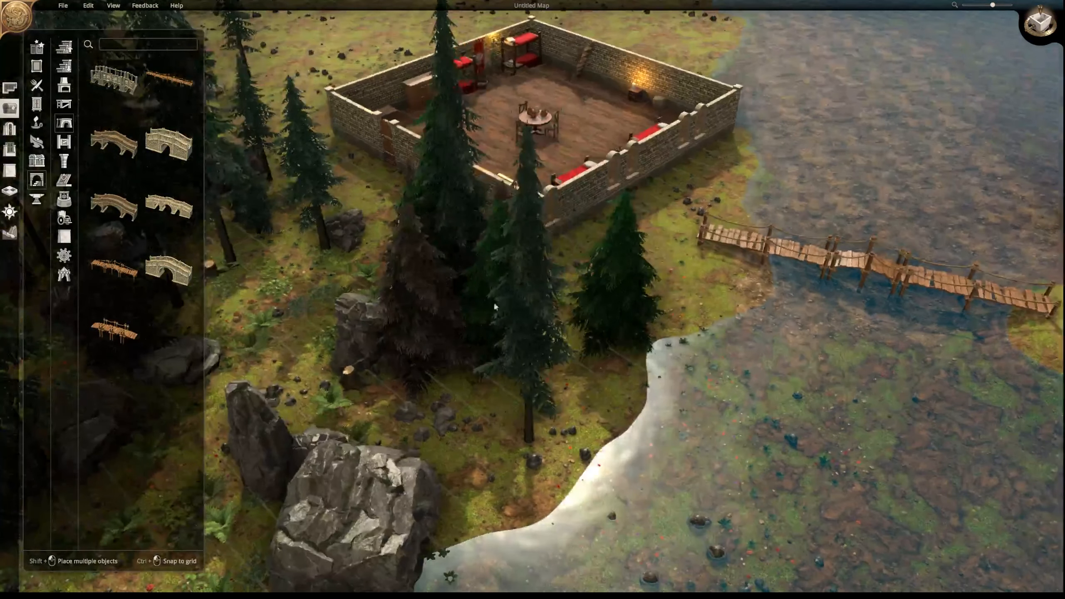
# - Look through the wooden stall and post assets, the columns, Hatches, Pits and Masonry assets
pyautogui.click(65, 143)
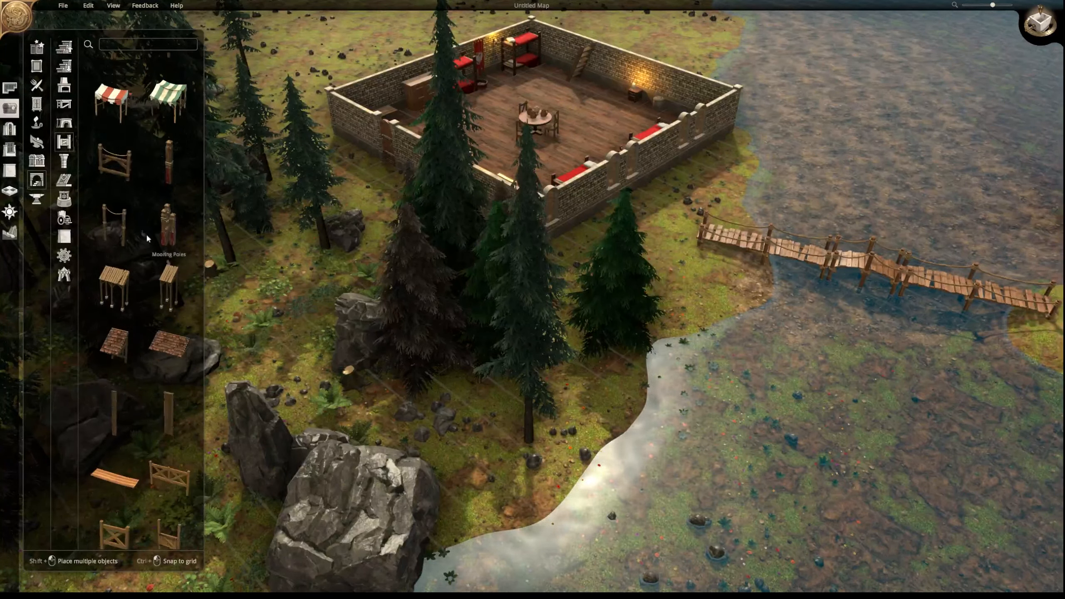
pyautogui.scroll(-1, 148, 238)
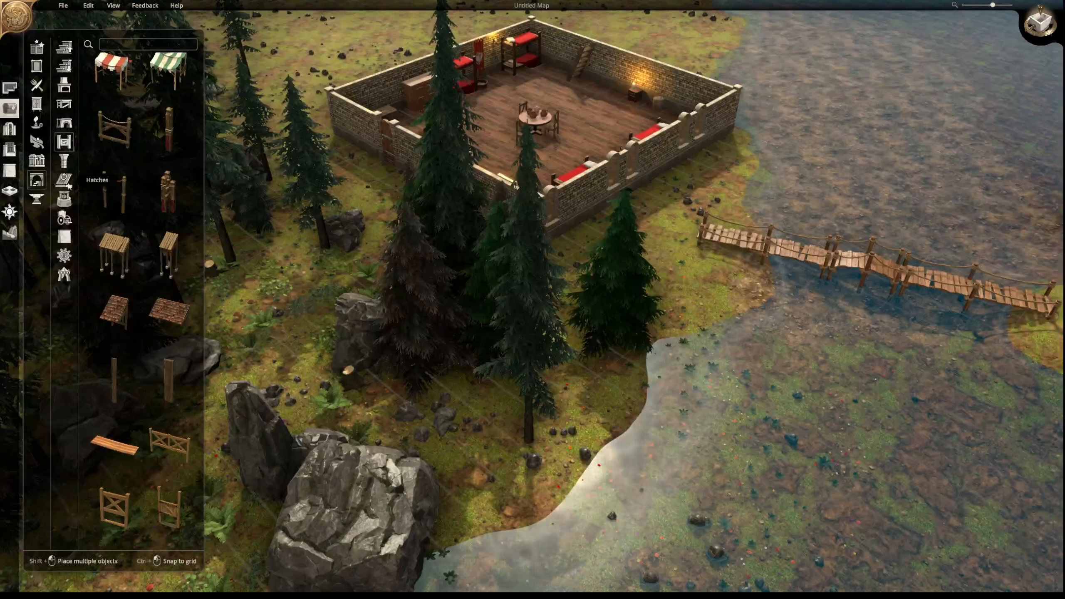
pyautogui.click(64, 163)
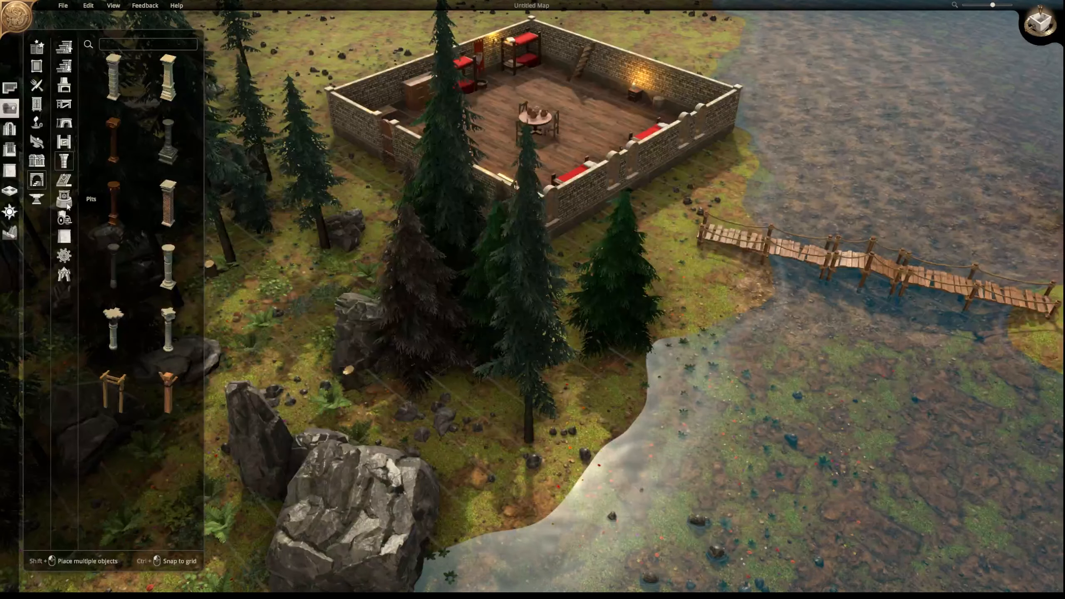
pyautogui.click(64, 179)
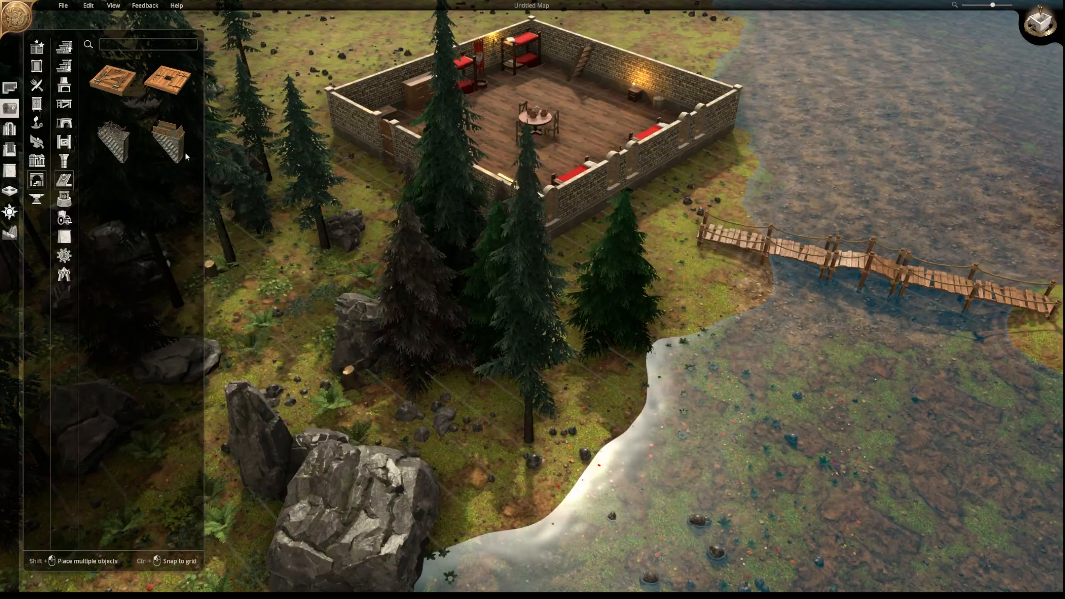
pyautogui.click(67, 203)
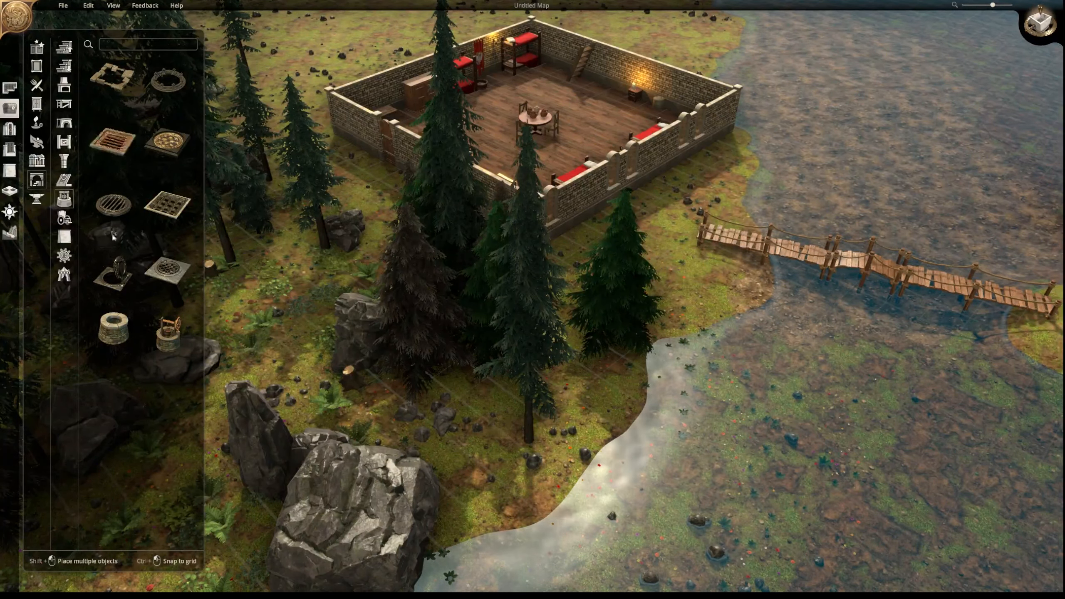
pyautogui.click(64, 218)
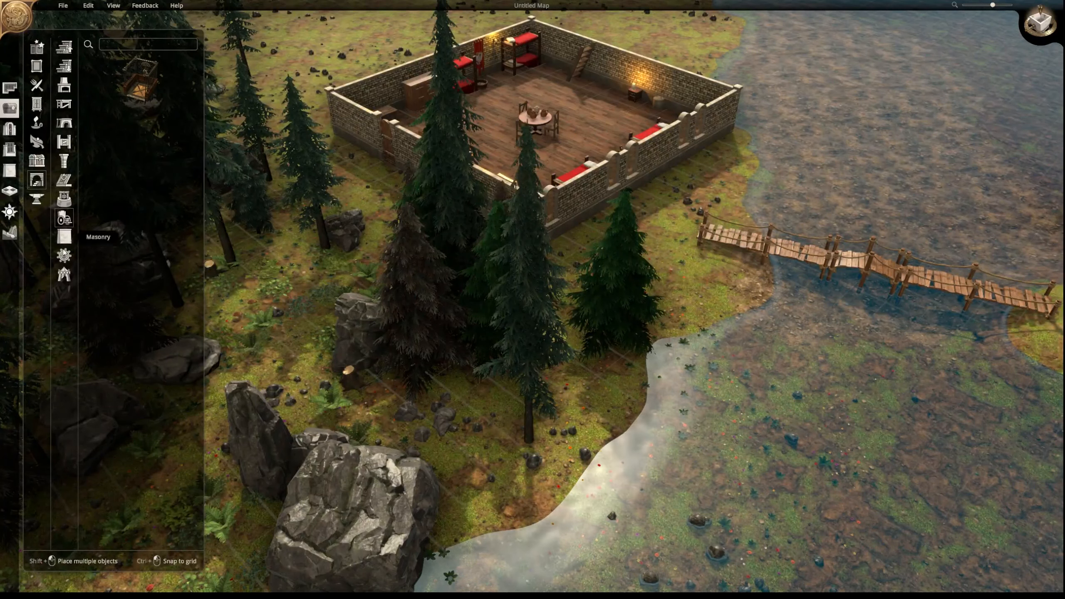
pyautogui.click(64, 238)
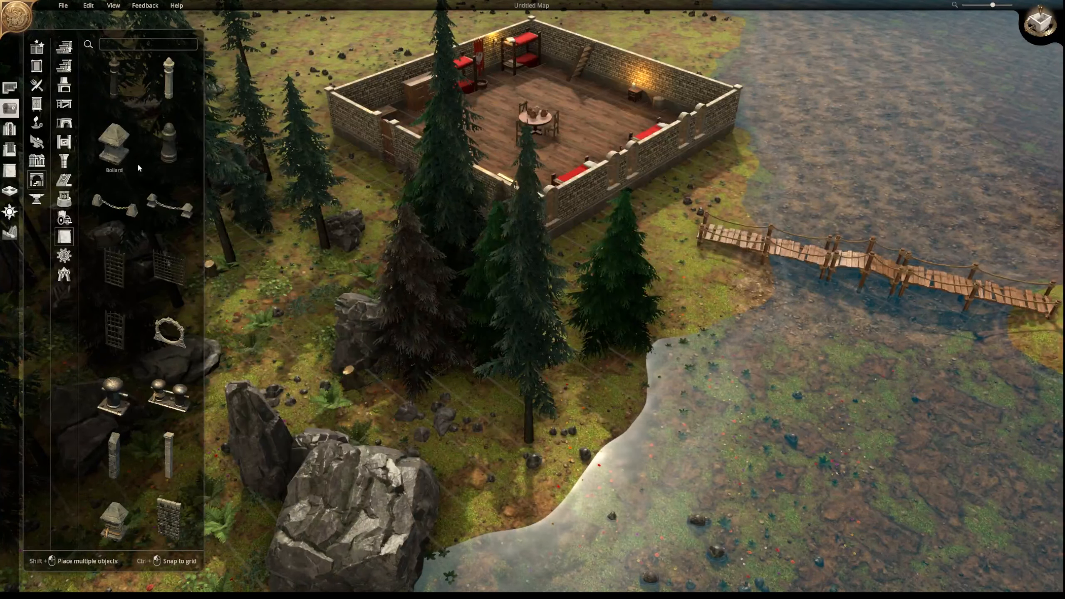
pyautogui.scroll(-1, 122, 332)
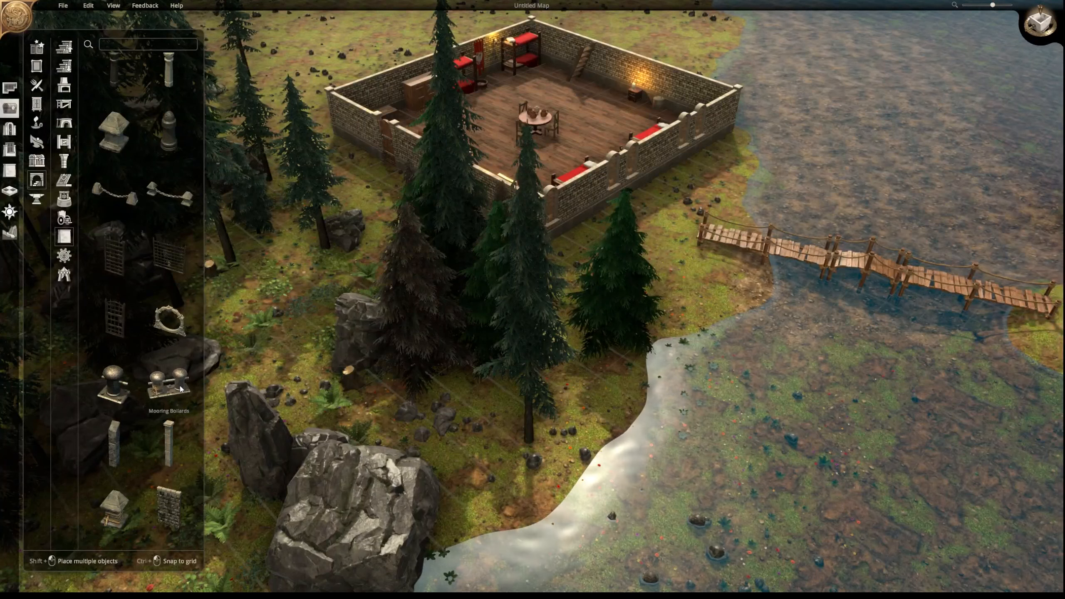
# - Place a wooden water wheel in the water at the small island's far edge and a windmill on the island
pyautogui.click(66, 258)
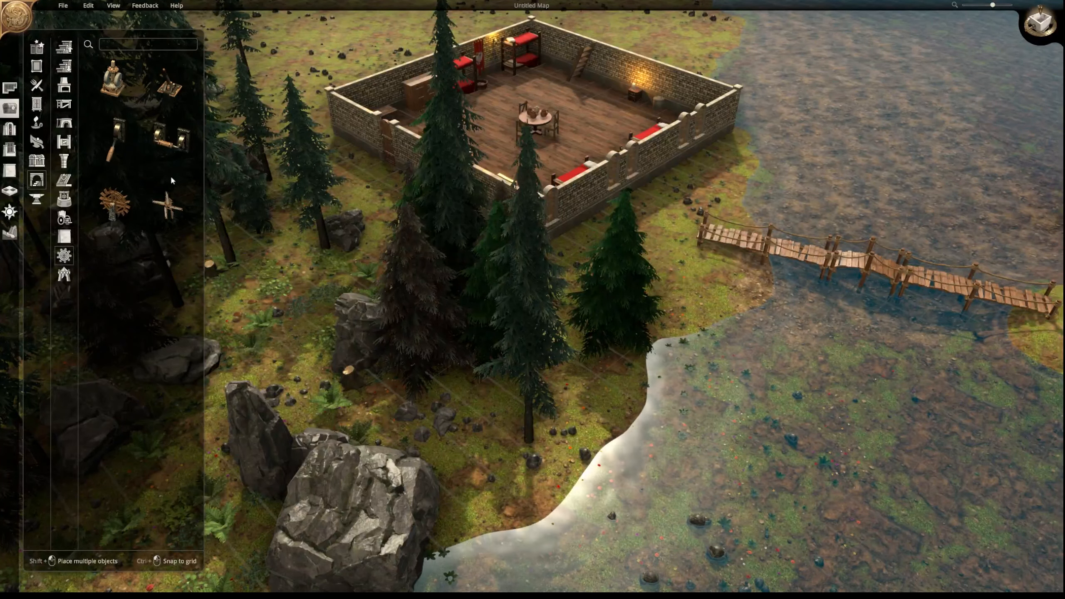
pyautogui.click(117, 206)
pyautogui.moveTo(594, 347); pyautogui.dragTo(678, 374, button='middle')
pyautogui.moveTo(678, 373); pyautogui.dragTo(445, 376, button='right')
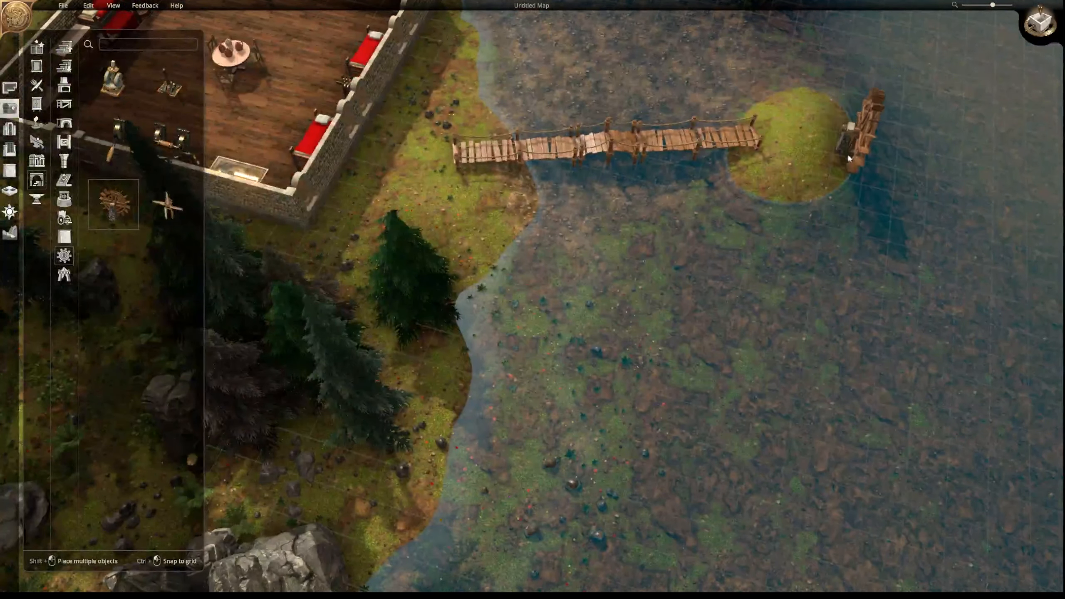
pyautogui.click(862, 156)
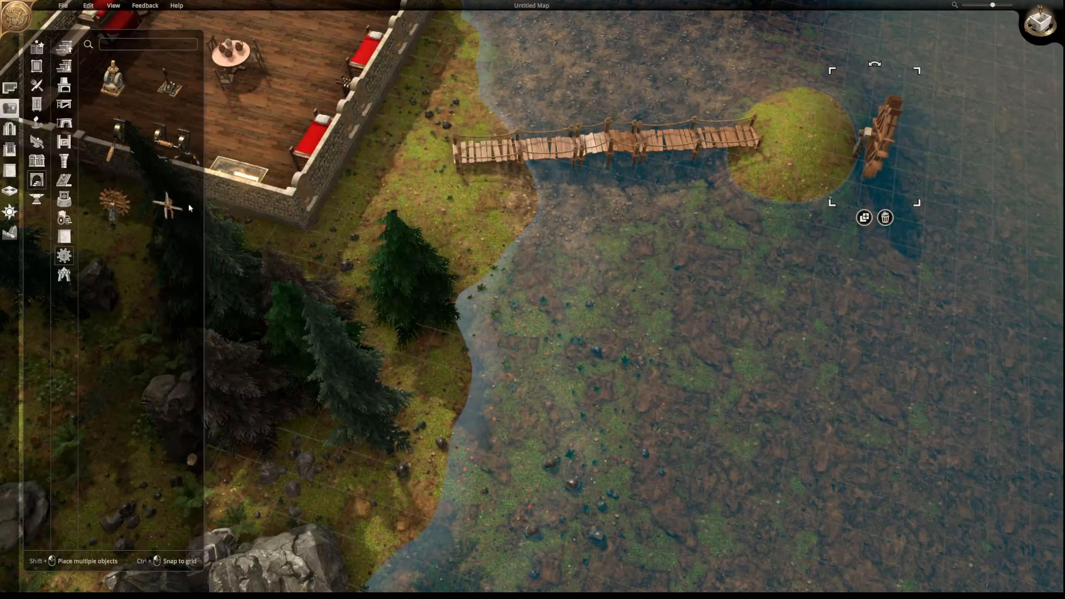
pyautogui.click(175, 209)
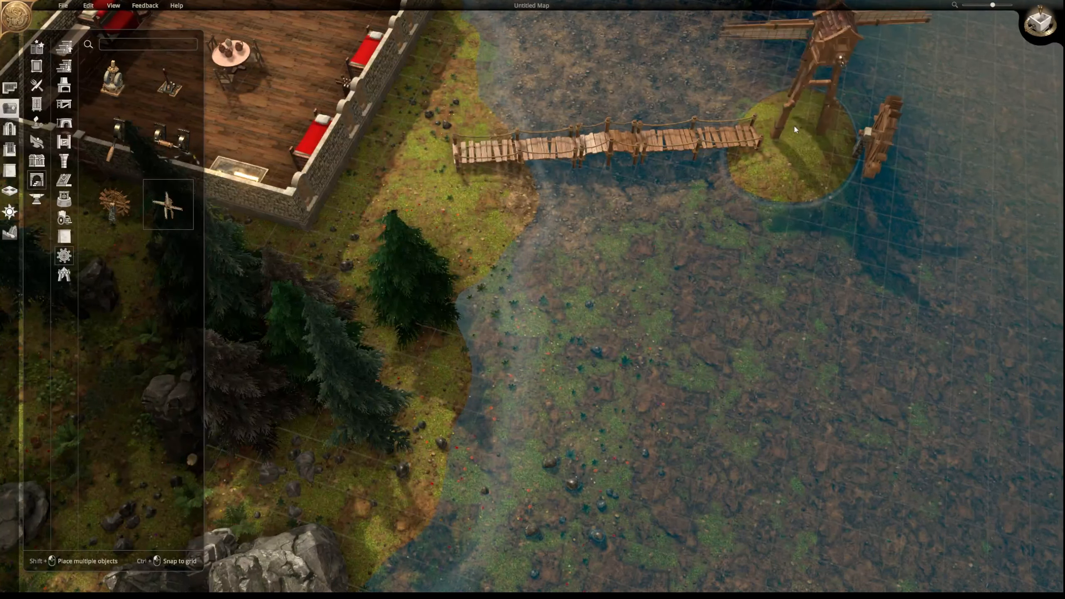
pyautogui.click(796, 131)
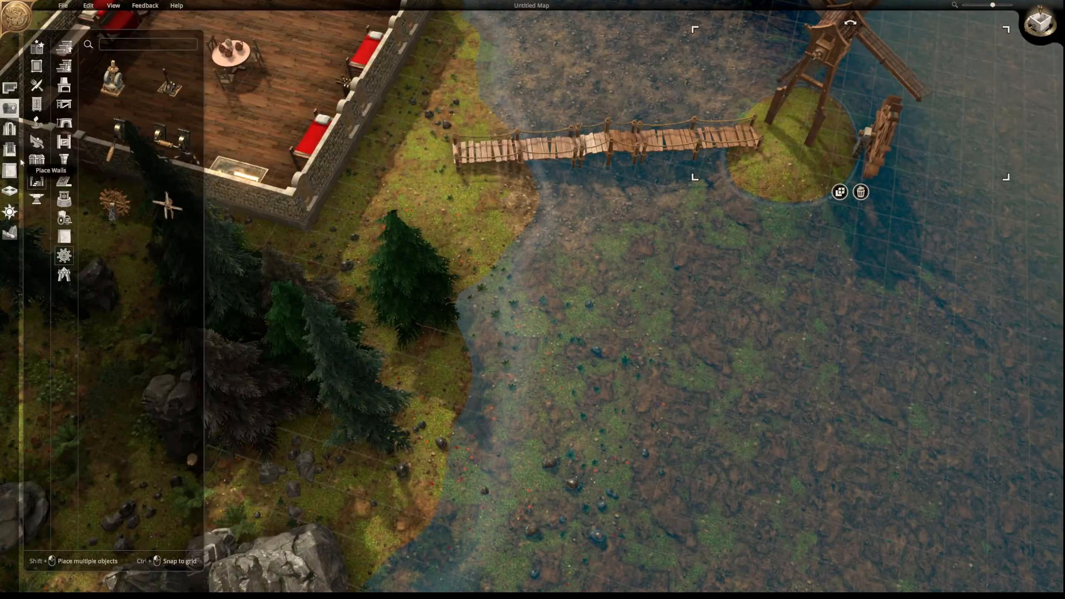
# - Look through the tent assets and the Utility category's weapons, armour and shields, and blacksmith equipment
pyautogui.click(64, 274)
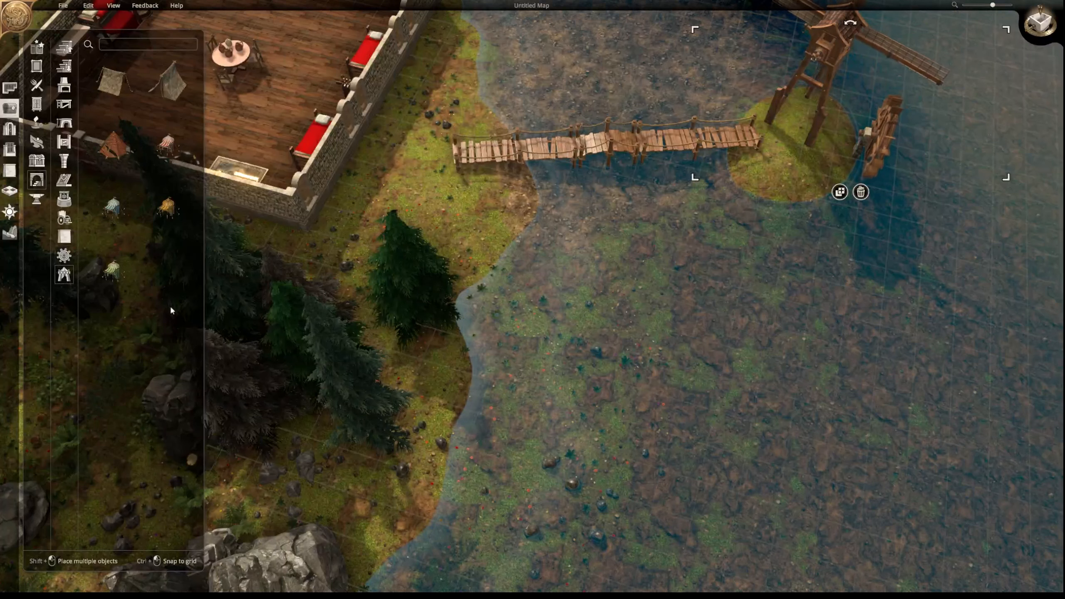
pyautogui.click(37, 199)
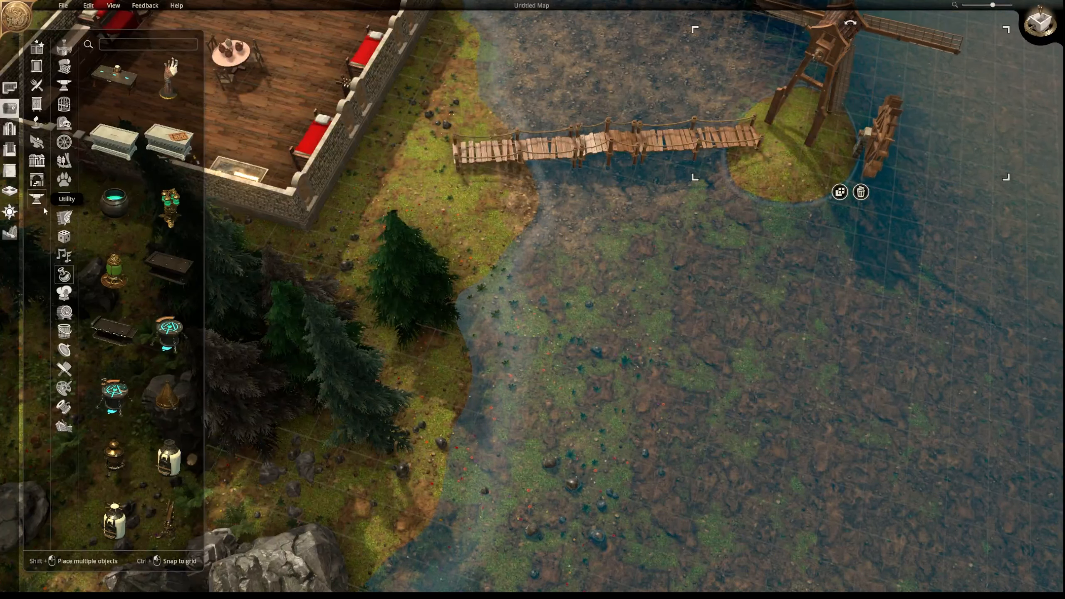
pyautogui.click(63, 48)
pyautogui.scroll(-2, 138, 166)
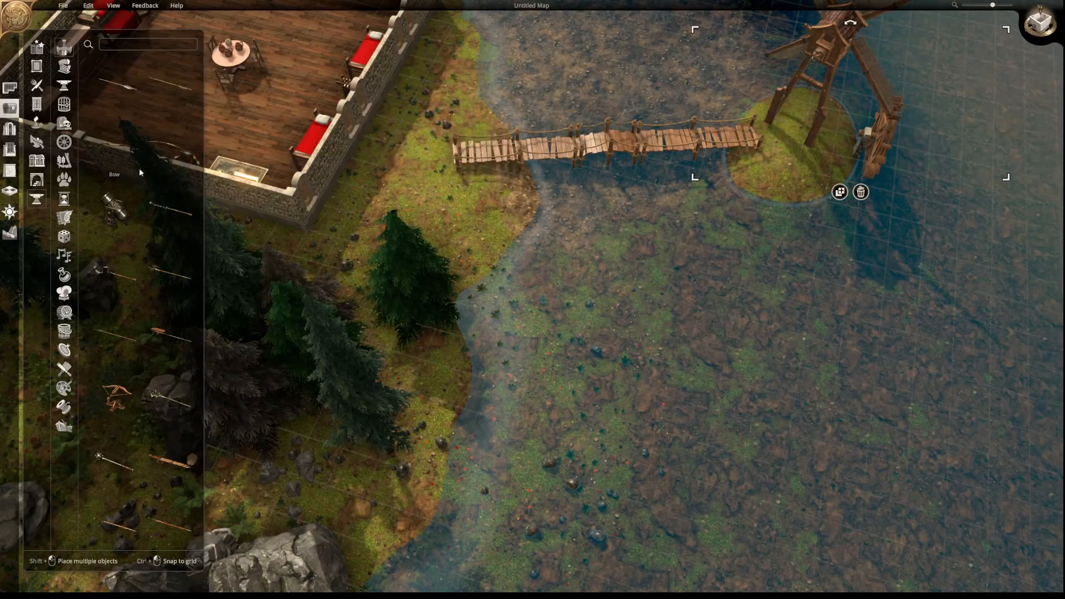
pyautogui.scroll(2, 139, 166)
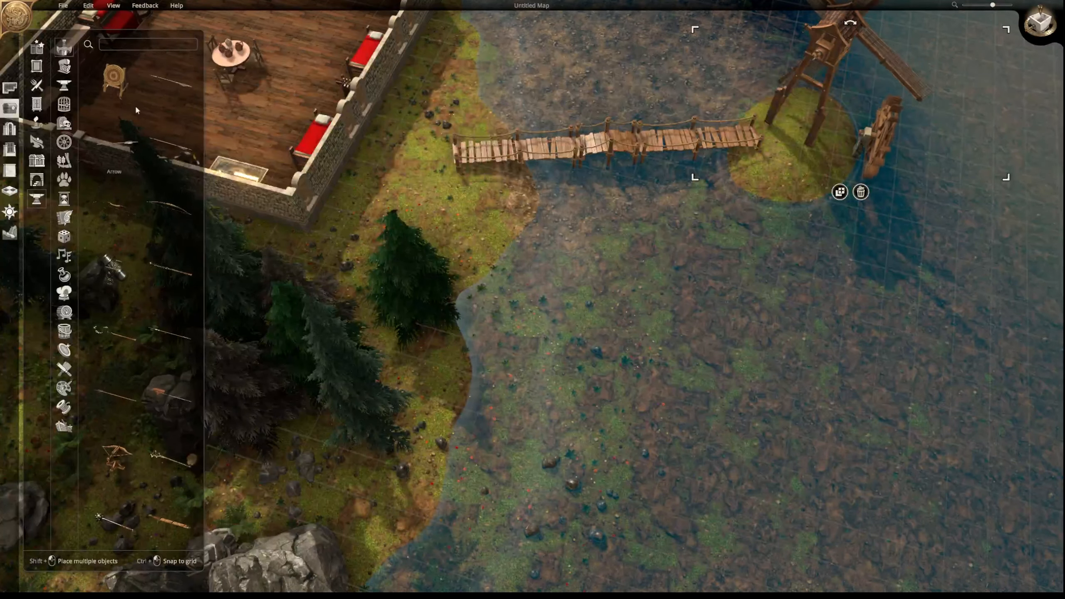
pyautogui.click(65, 69)
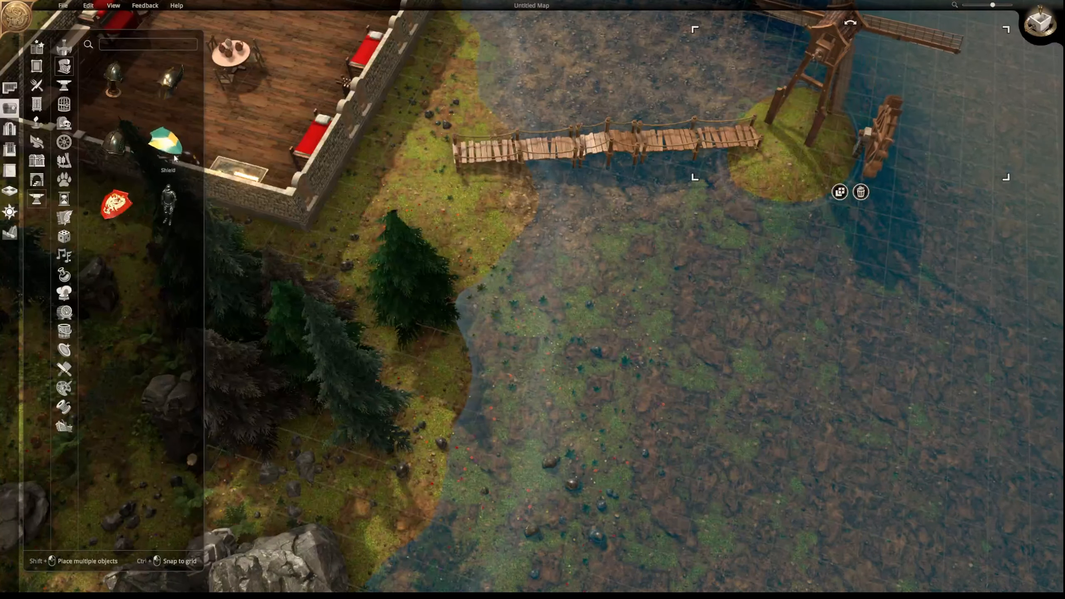
pyautogui.click(71, 86)
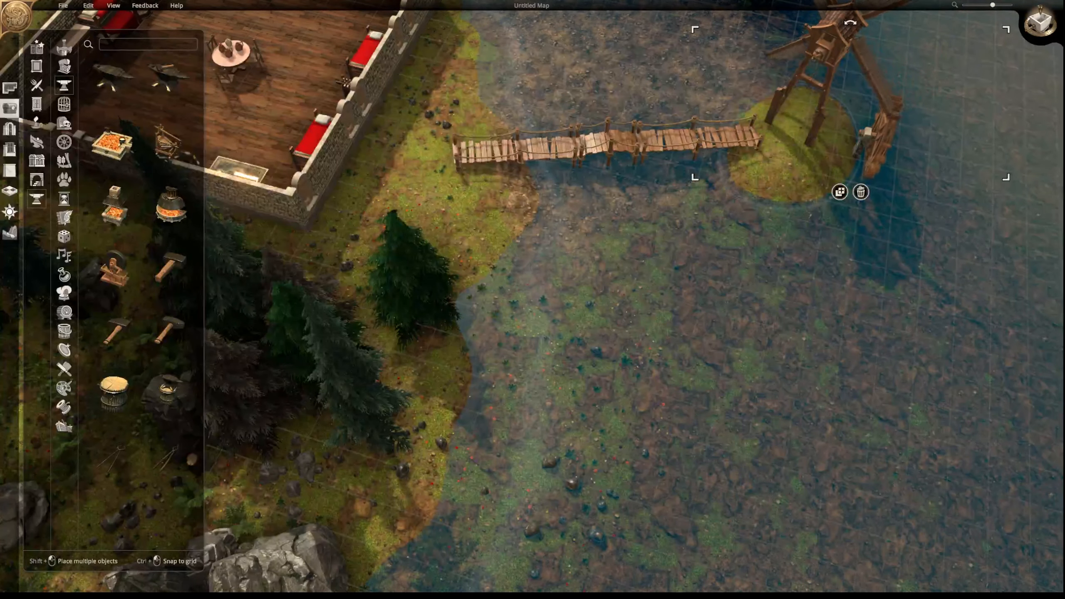
# - Examine the Utility category's dungeon restraints and torture devices, and its graveyard assets from coffins and graves to tombstones, urns and wooden crosses
pyautogui.click(65, 105)
pyautogui.scroll(-1, 151, 177)
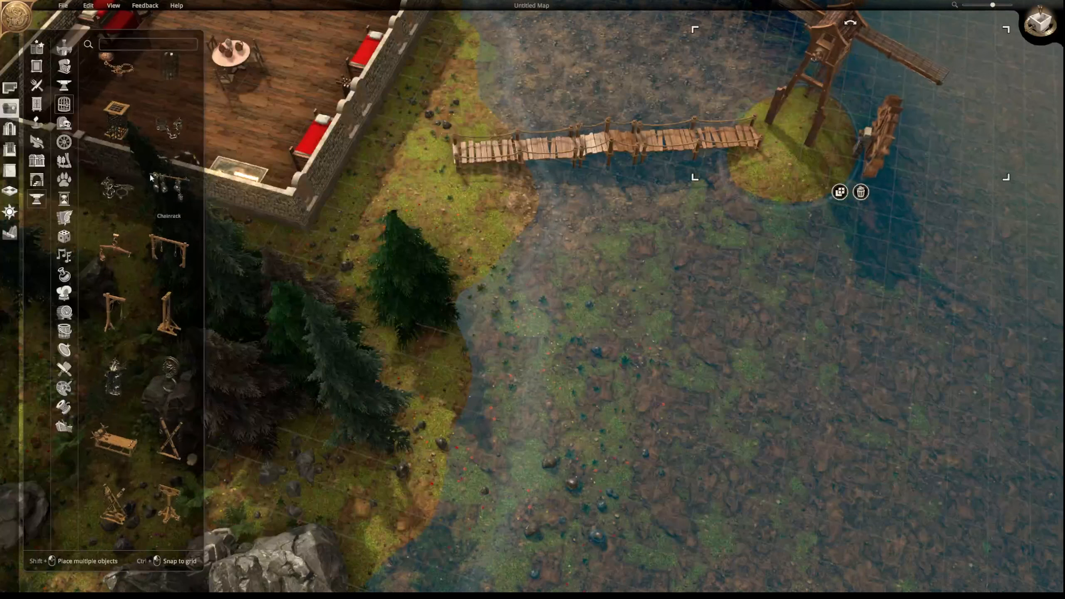
pyautogui.scroll(1, 149, 172)
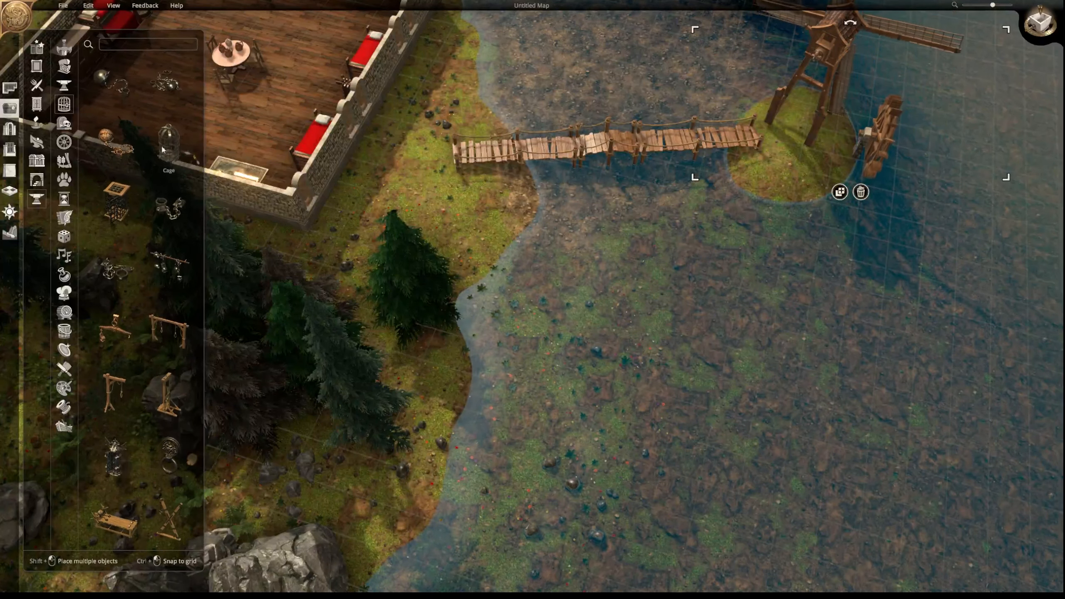
pyautogui.click(65, 124)
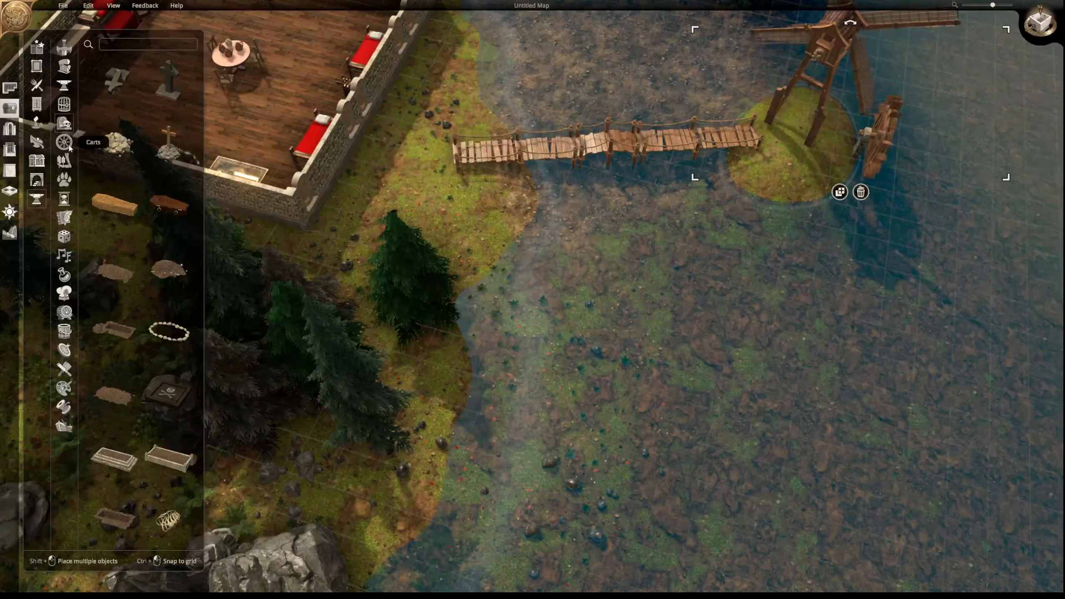
pyautogui.scroll(-8, 130, 228)
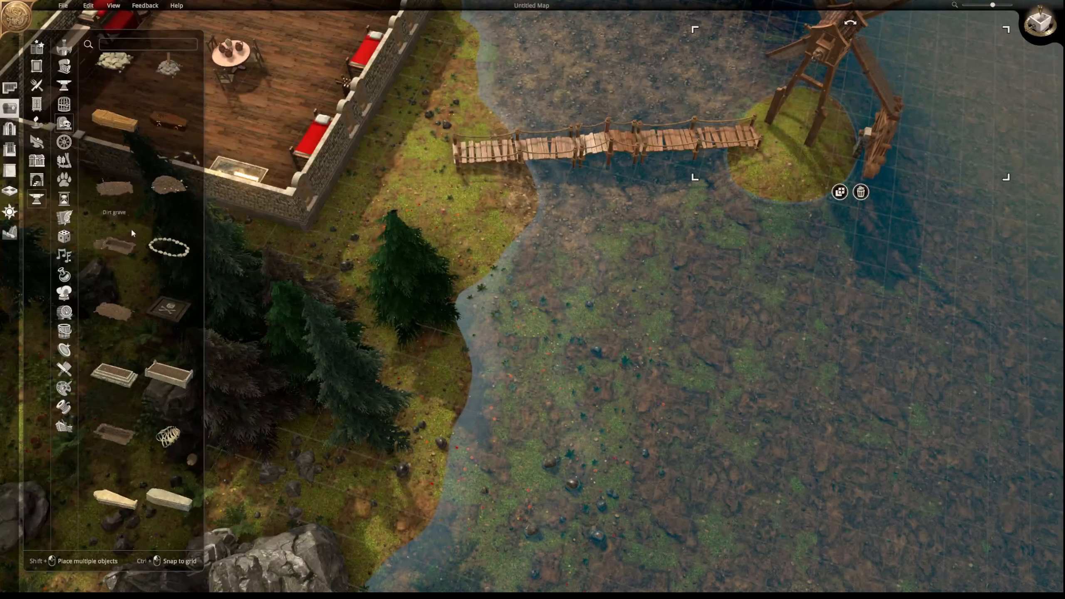
pyautogui.scroll(-10, 132, 232)
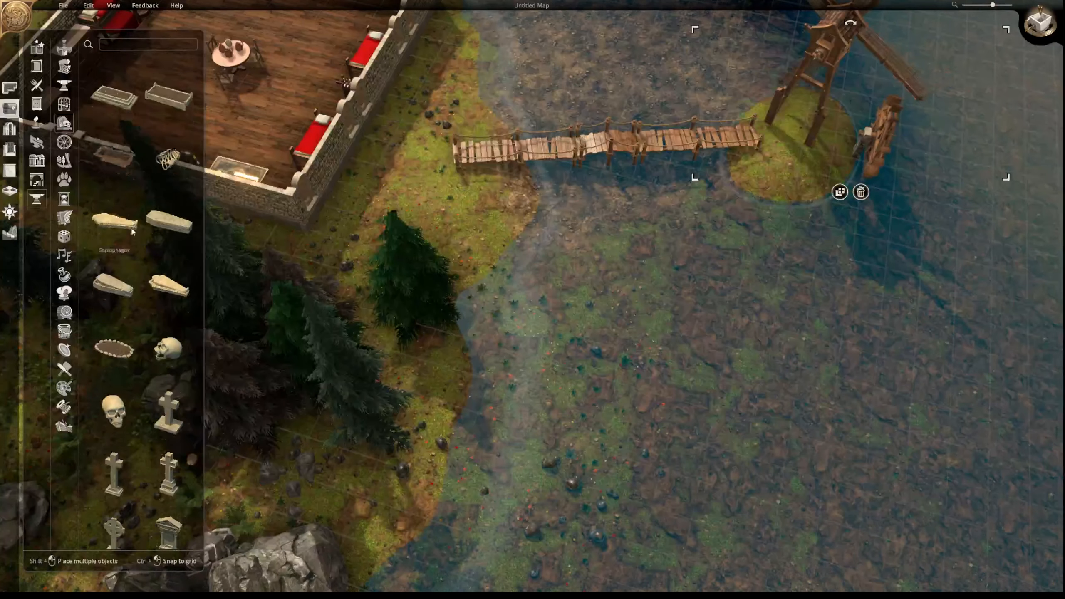
pyautogui.scroll(-9, 131, 231)
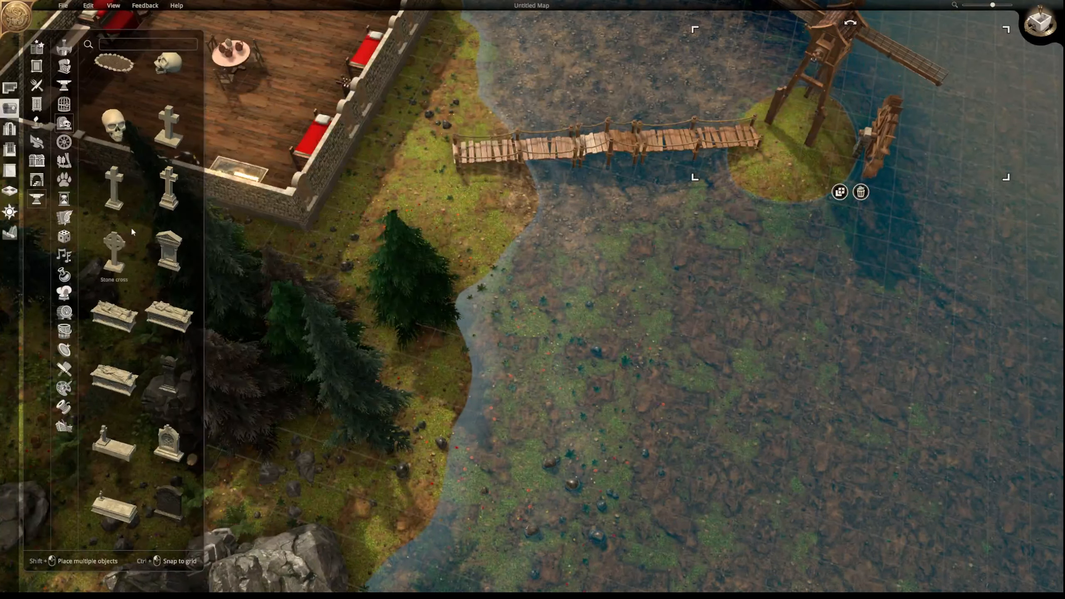
pyautogui.scroll(-9, 131, 231)
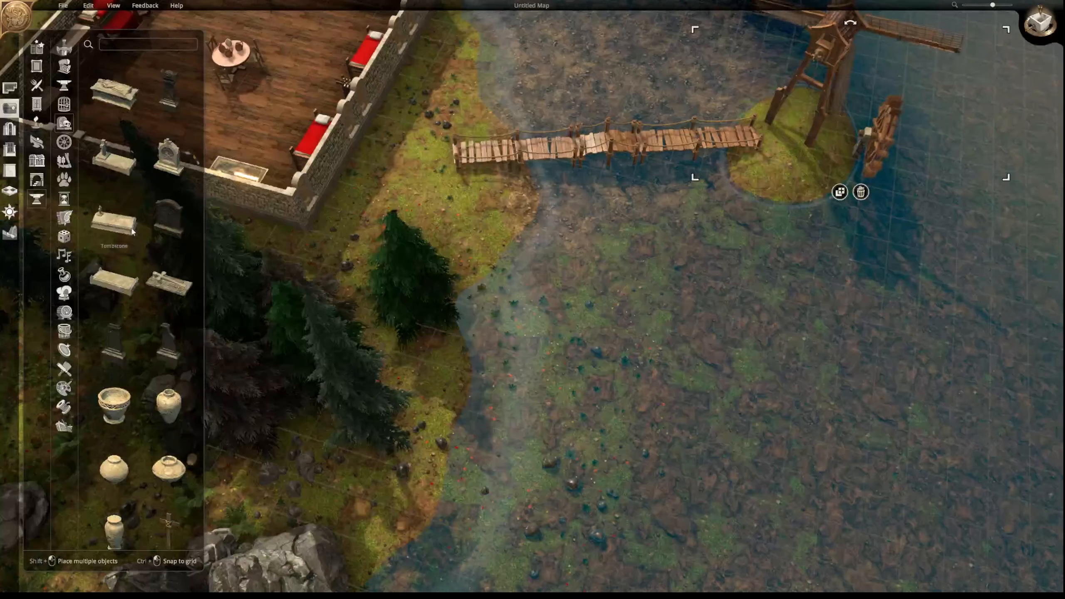
pyautogui.scroll(-2, 131, 227)
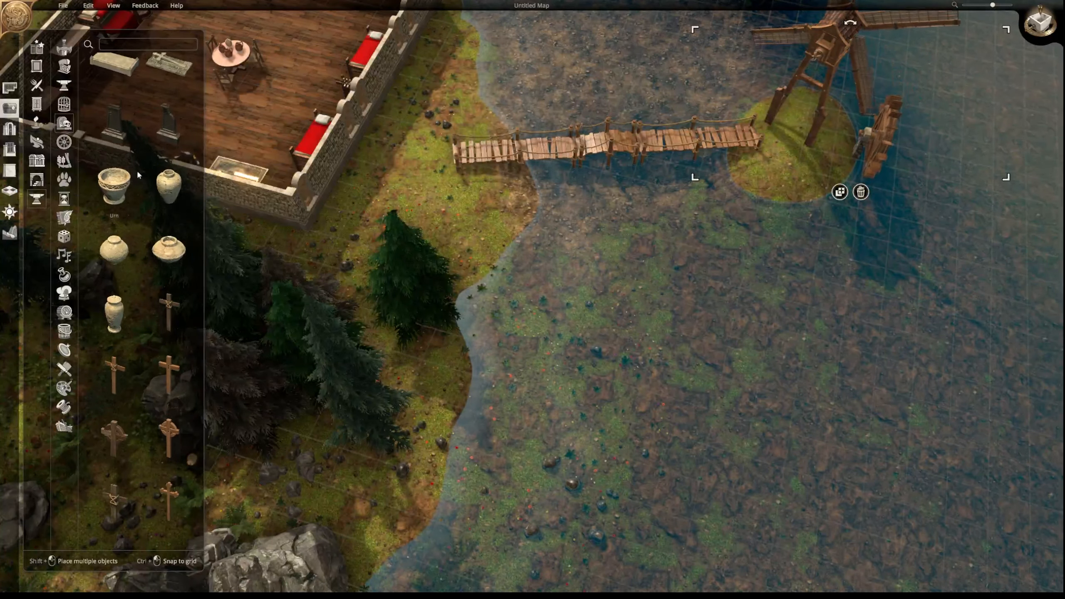
# - Look through the Carts assets and the farm assets such as hay bales, milk cans and hand tools
pyautogui.click(64, 142)
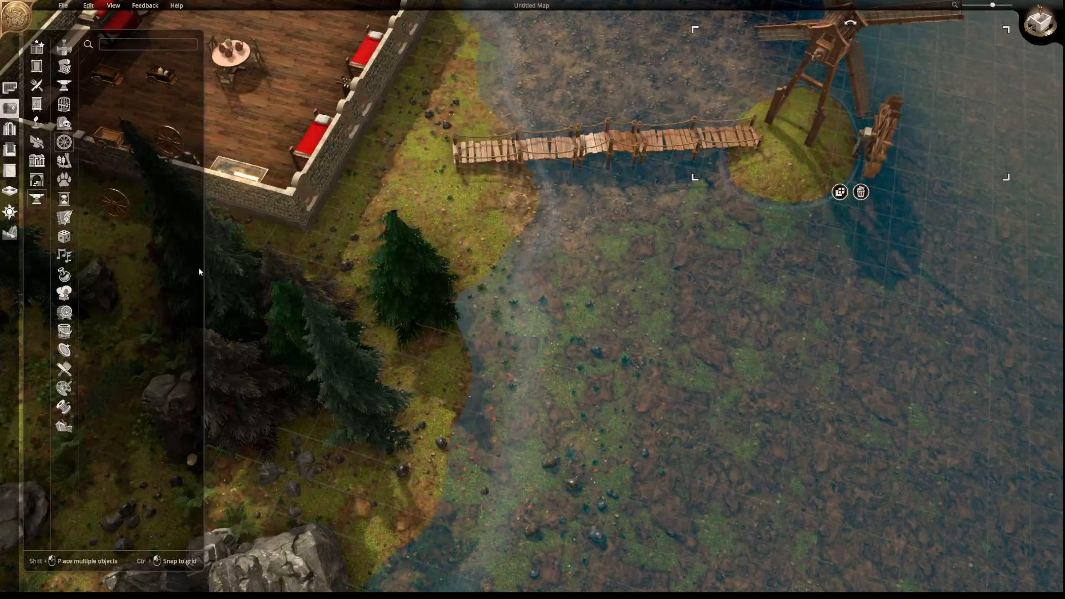
pyautogui.click(67, 163)
pyautogui.scroll(-7, 120, 181)
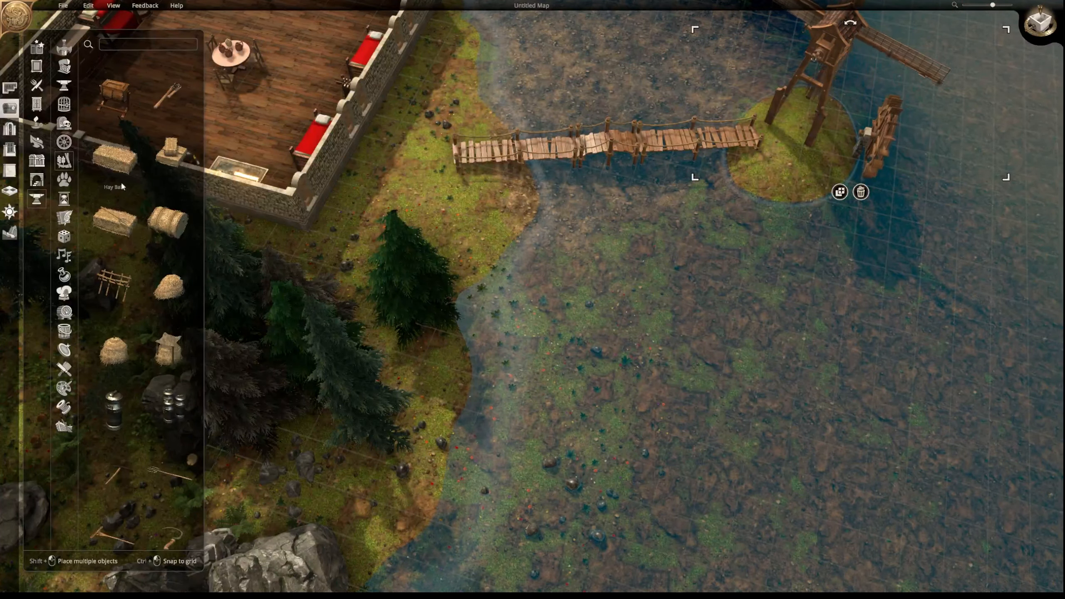
pyautogui.scroll(-3, 121, 181)
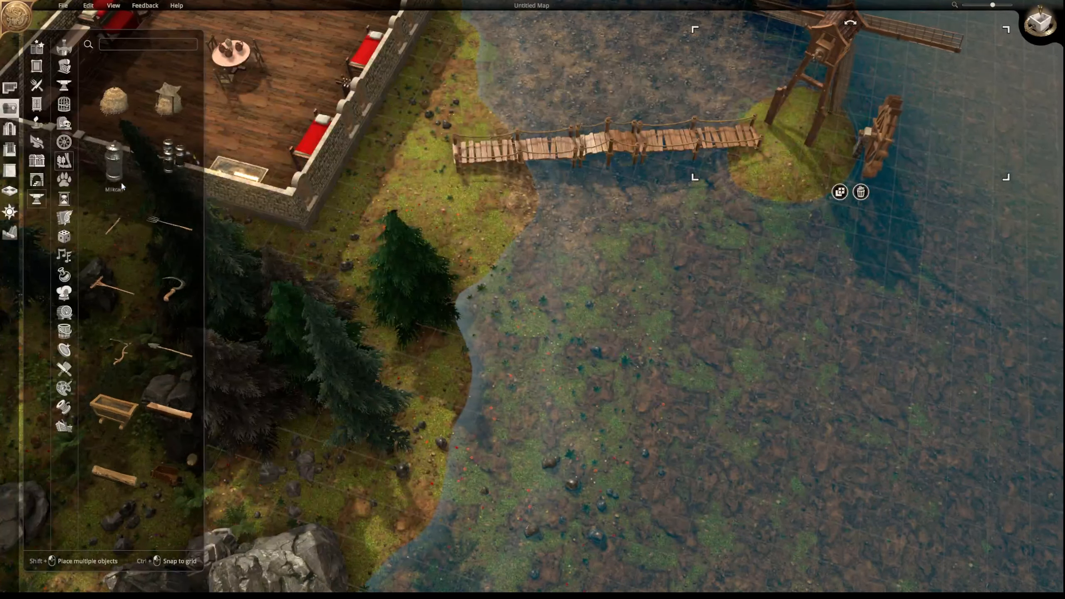
# - Look through the animal cages and shelters, the clocks and hourglasses, the books and scrolls, and the games assets
pyautogui.click(64, 181)
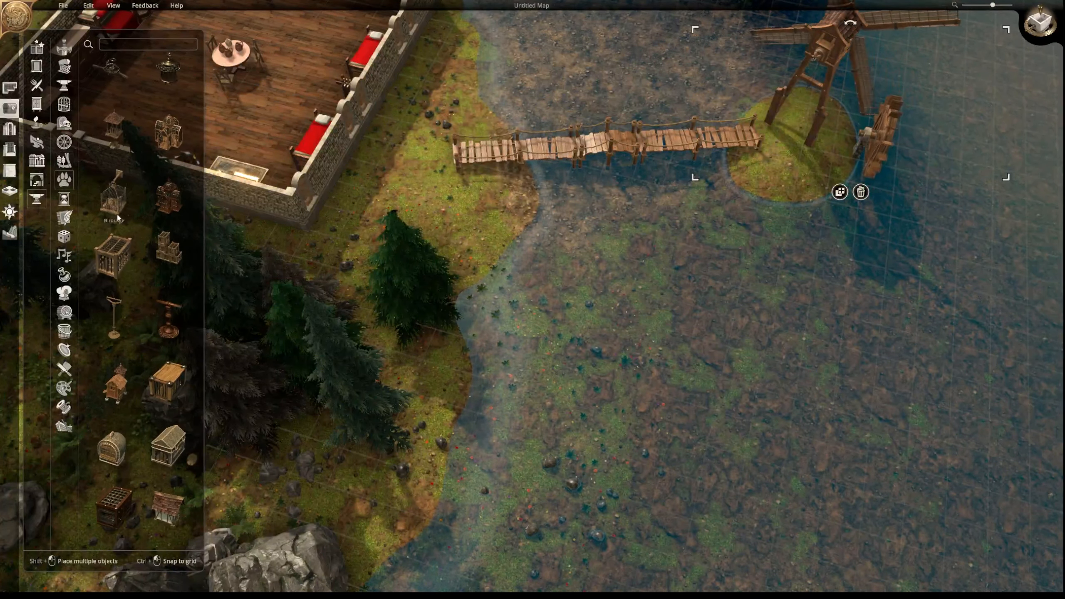
pyautogui.click(65, 198)
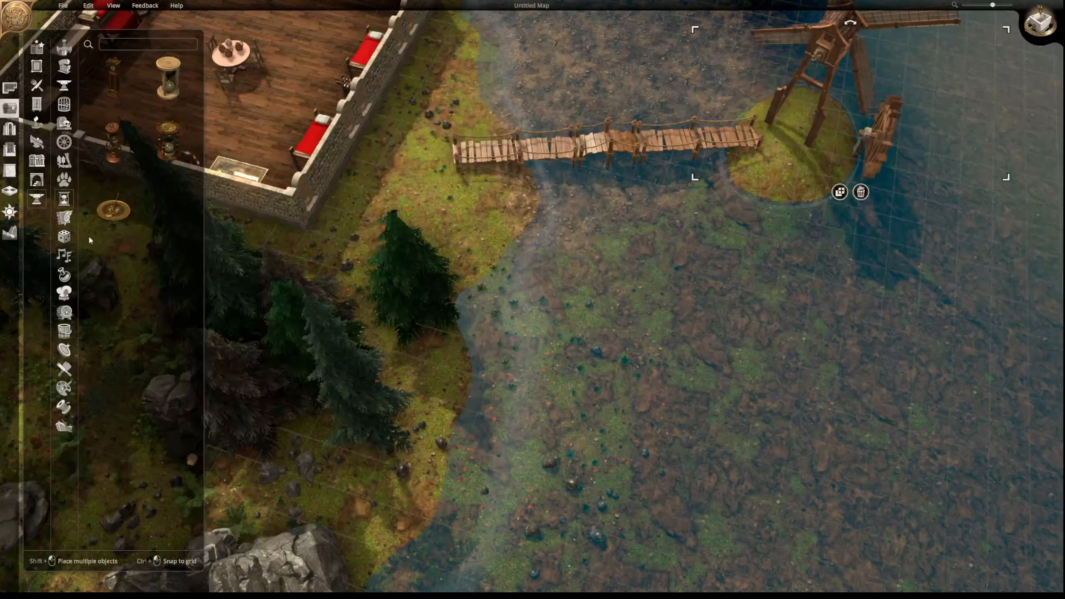
pyautogui.click(65, 217)
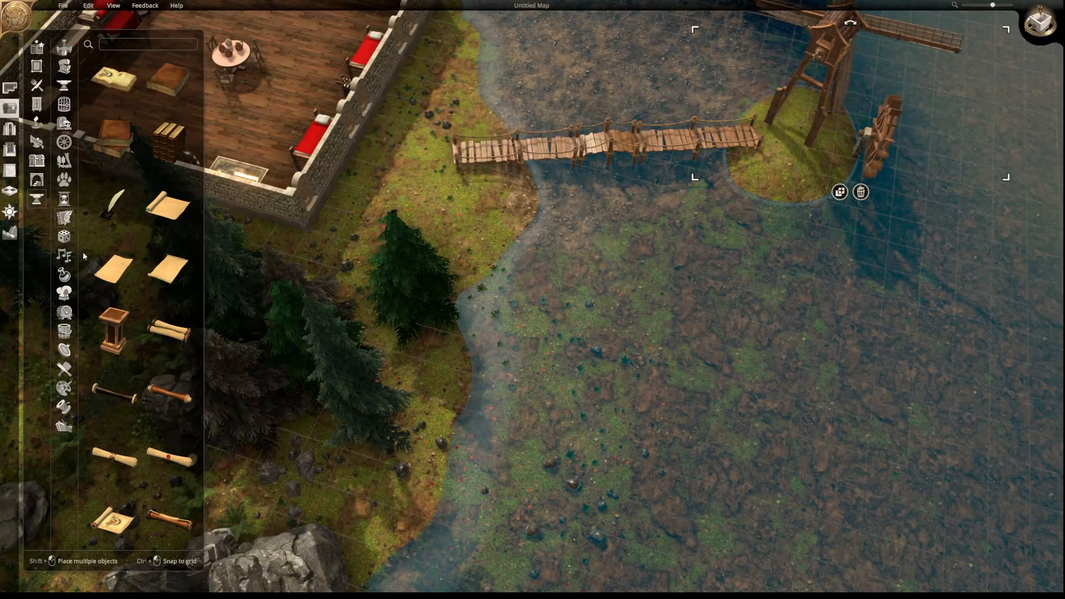
pyautogui.scroll(-3, 70, 245)
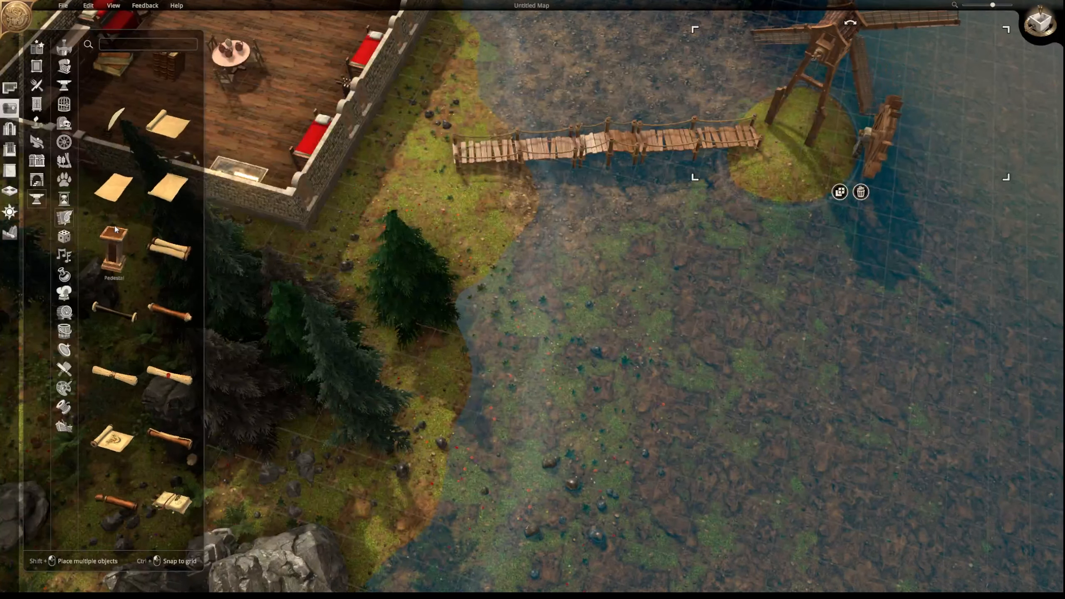
pyautogui.click(64, 236)
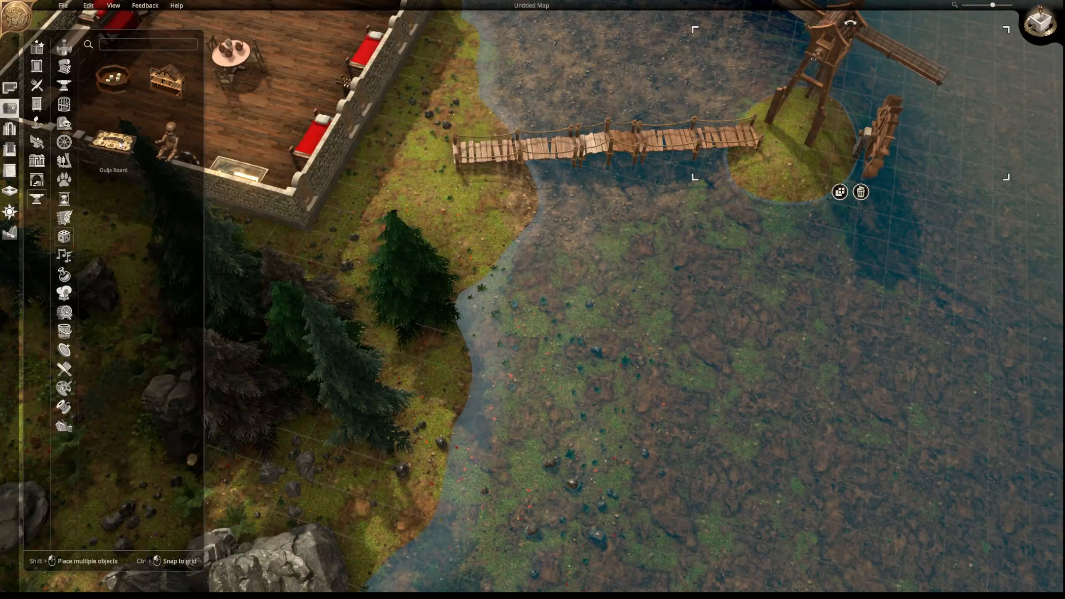
# - Look through the musical instruments and the Alchemist's Tools assets, from enchanting tables and mortars to potions and vials
pyautogui.click(65, 256)
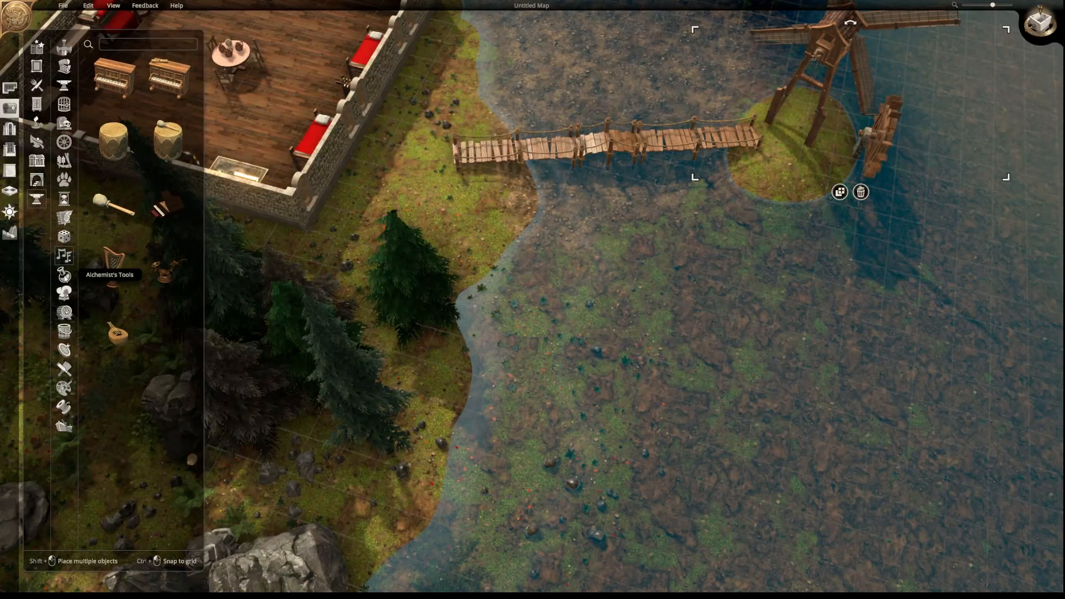
pyautogui.click(64, 276)
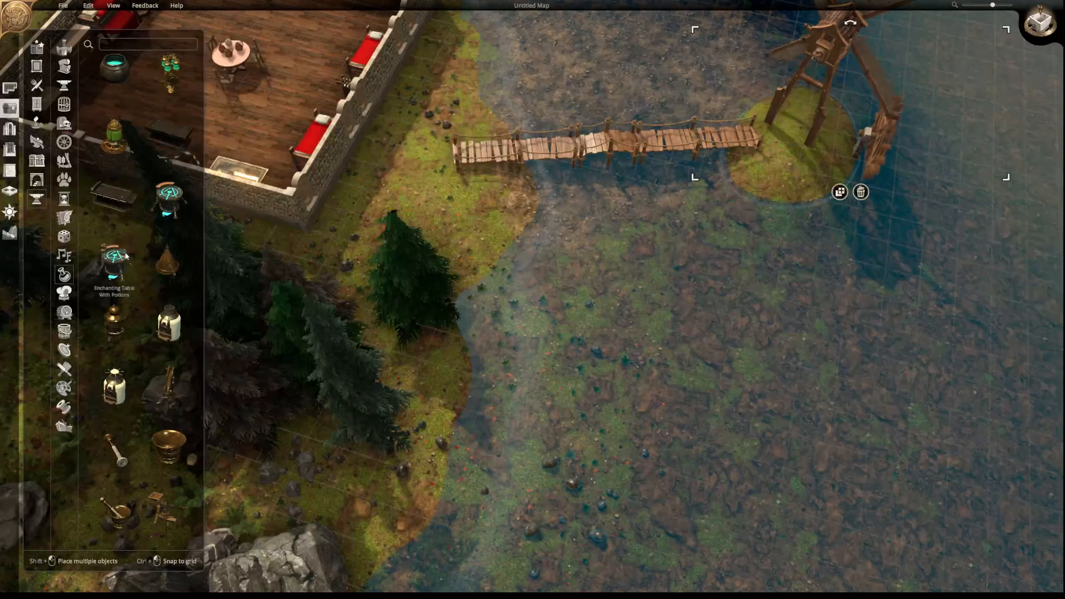
pyautogui.scroll(-6, 126, 256)
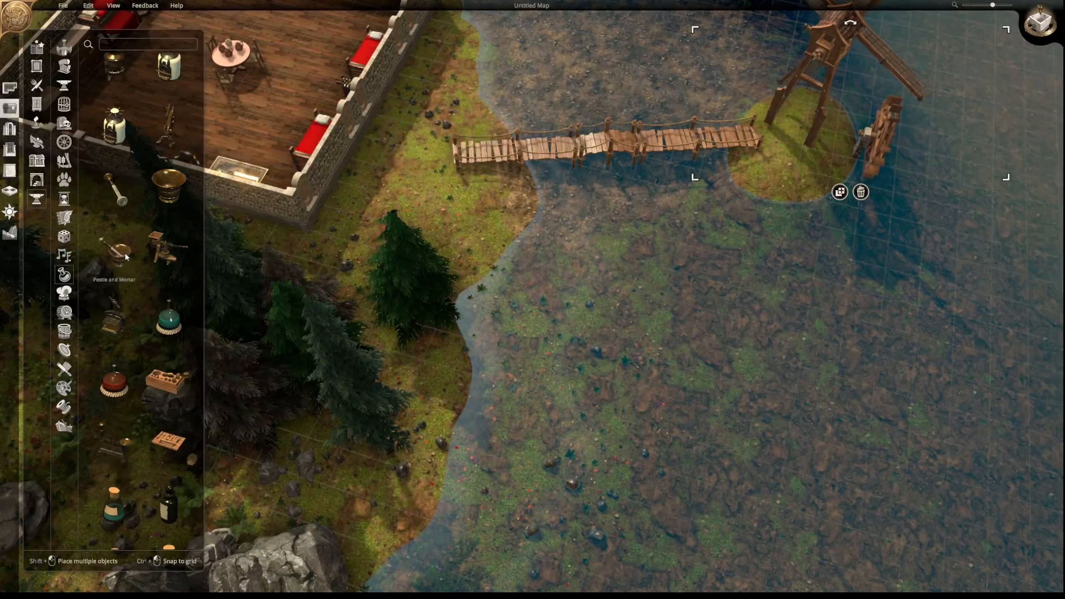
pyautogui.scroll(-6, 126, 257)
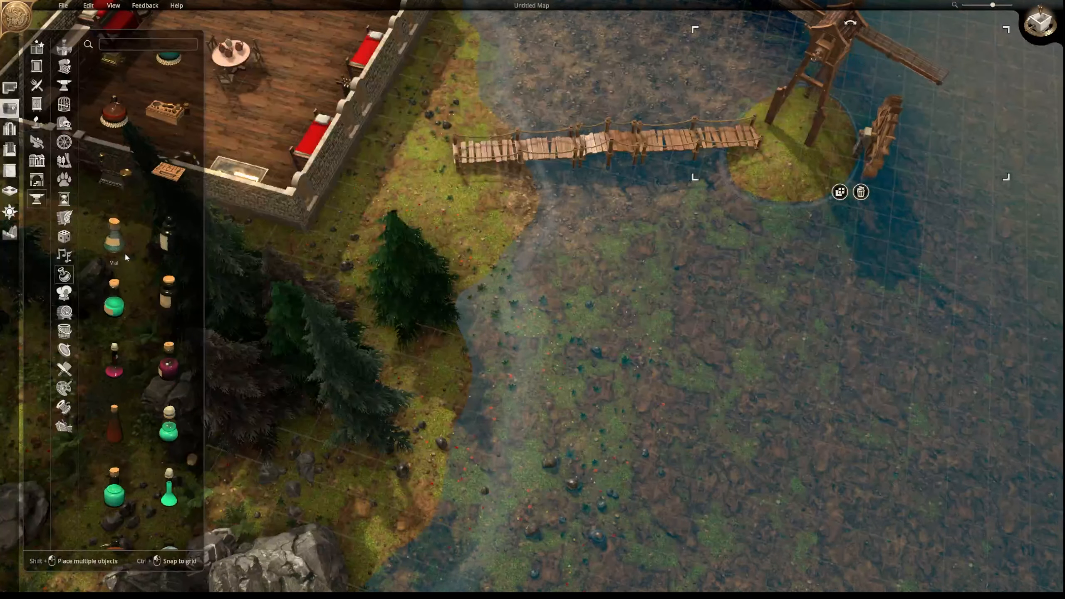
pyautogui.scroll(-3, 125, 256)
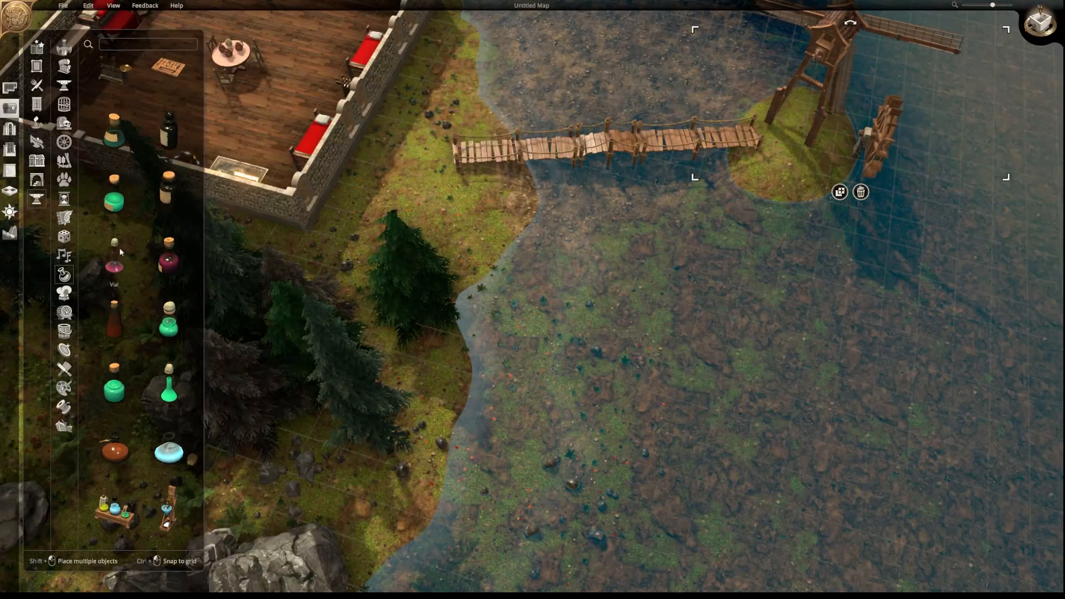
# - Look through the cooking equipment, the brewing casks and kettles, and the household assets such as folded towels, ropes and tubs
pyautogui.click(64, 294)
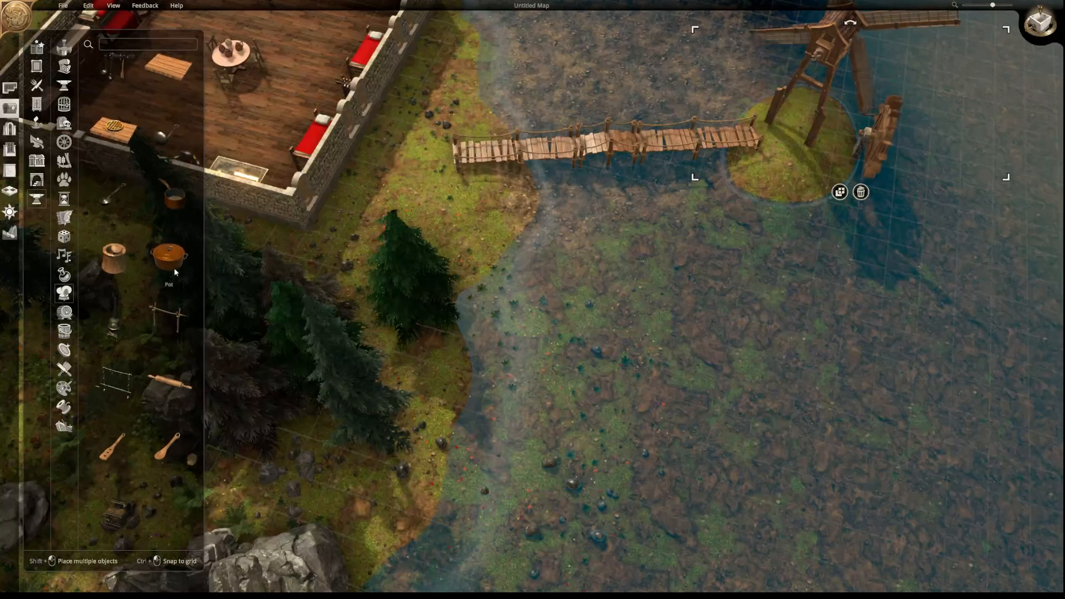
pyautogui.scroll(6, 174, 264)
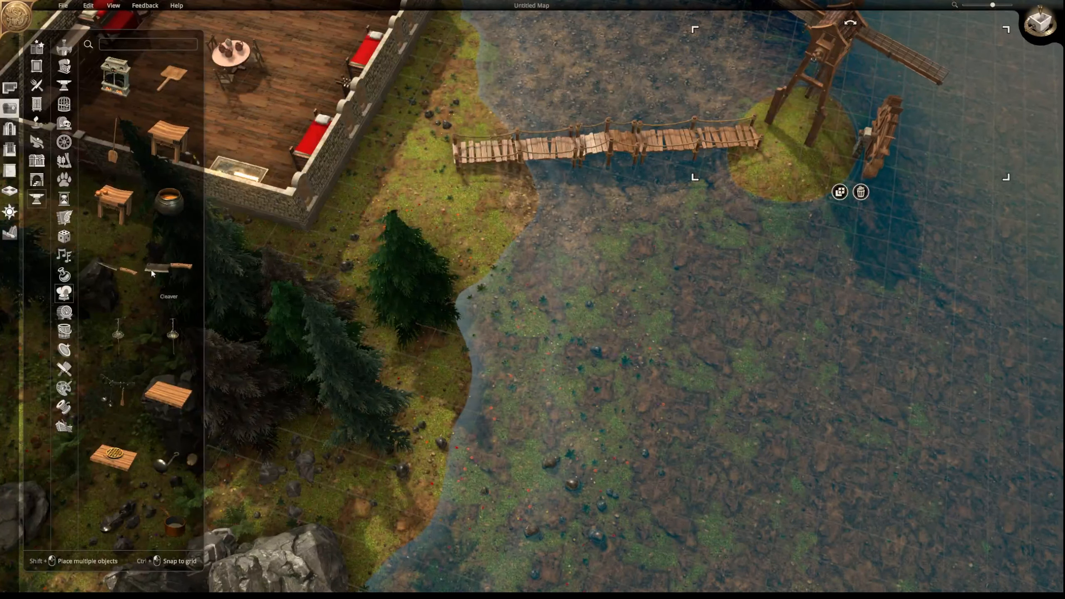
pyautogui.click(67, 314)
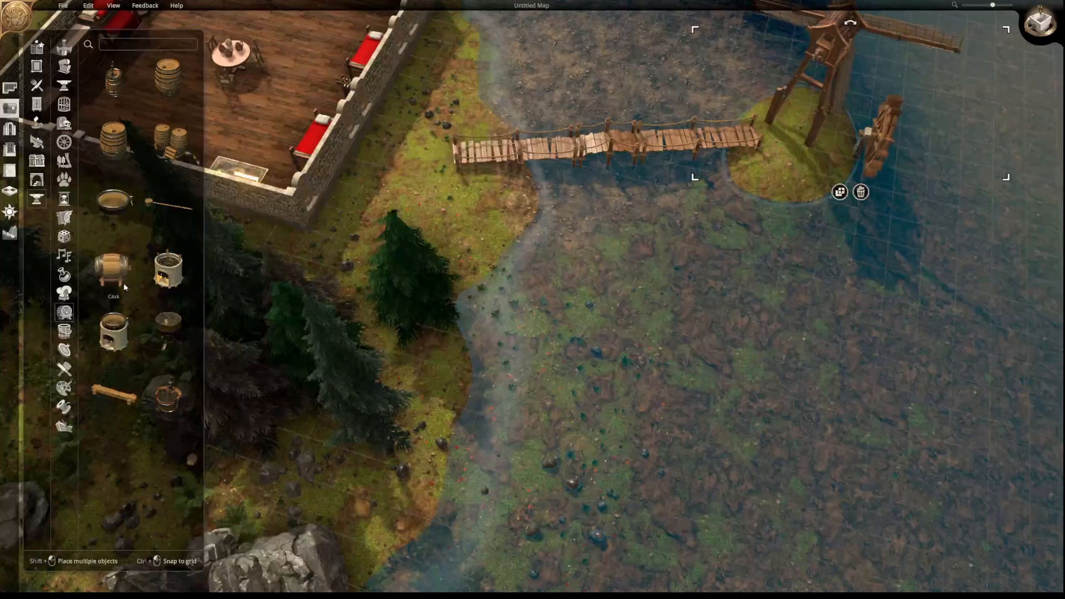
pyautogui.click(64, 338)
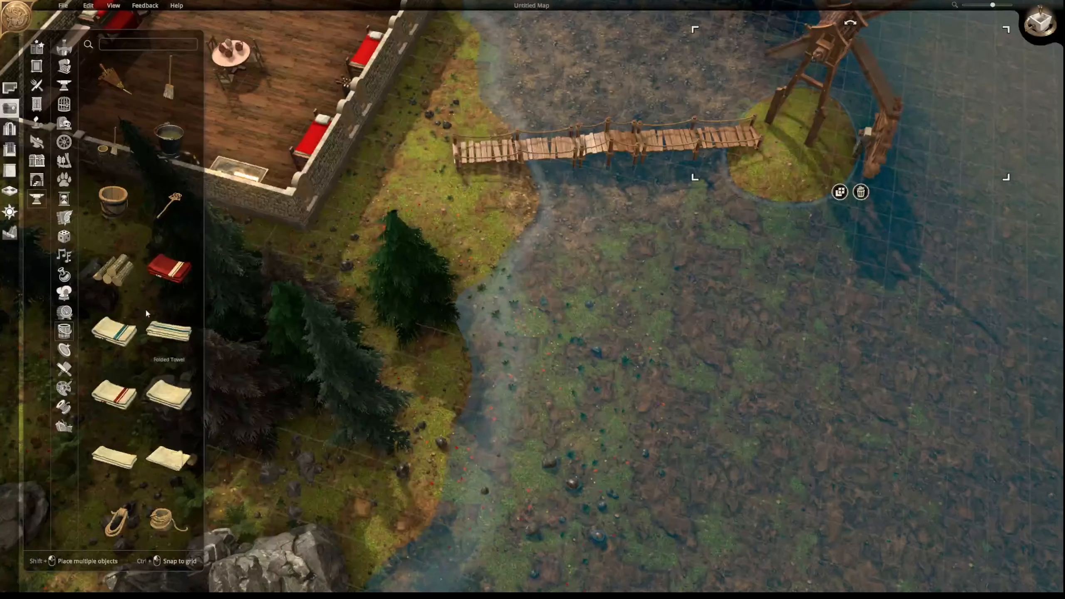
pyautogui.scroll(-7, 147, 313)
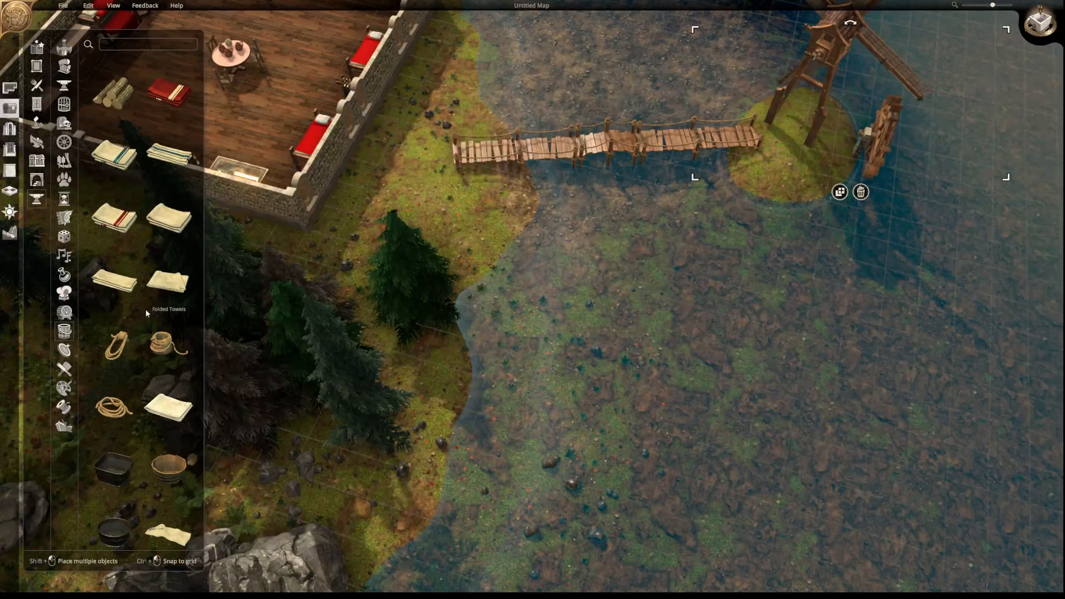
pyautogui.scroll(-3, 146, 313)
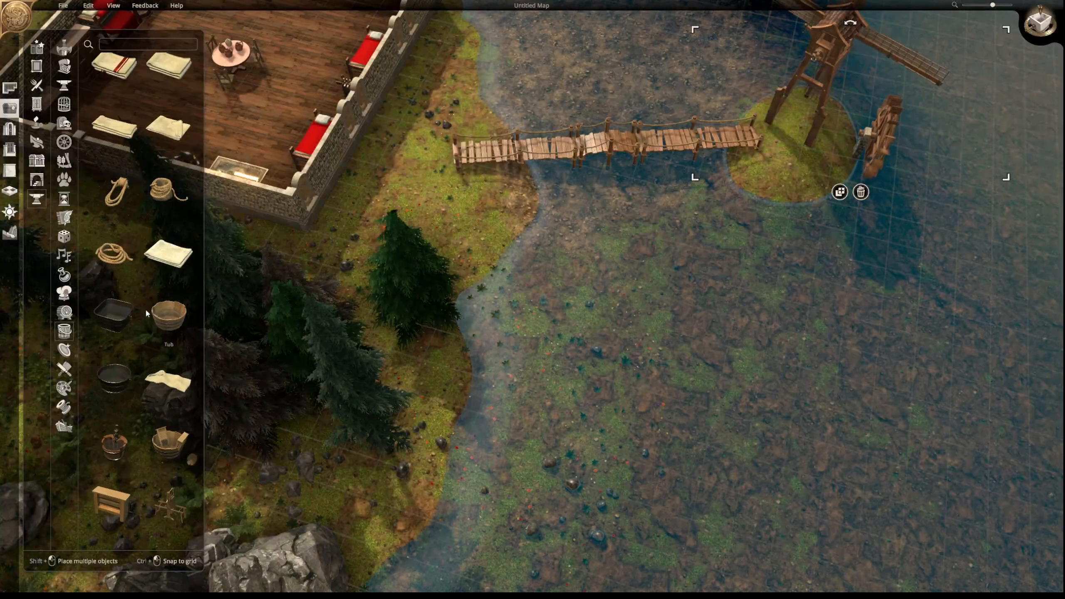
# - Look through the treasure and jewels, the woodworking tools, the painting supplies and the tailoring assets
pyautogui.click(65, 349)
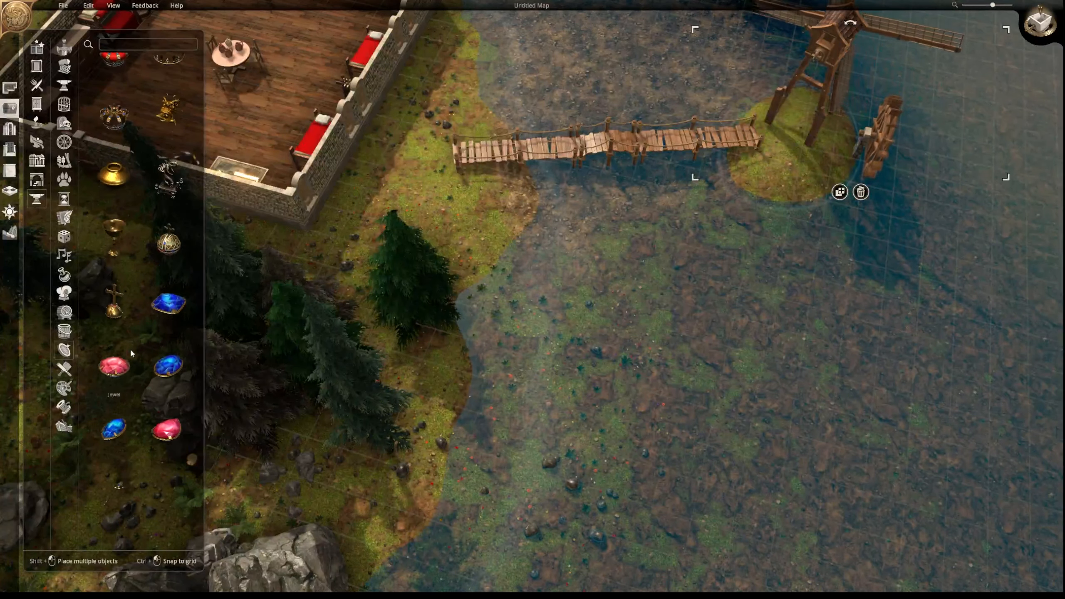
pyautogui.scroll(7, 131, 353)
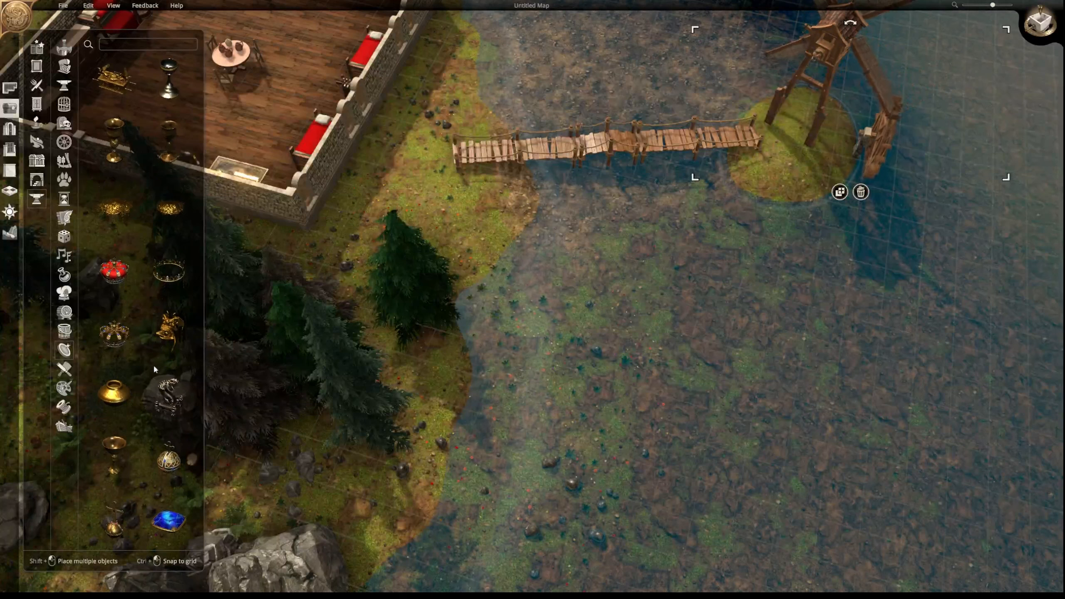
pyautogui.click(64, 369)
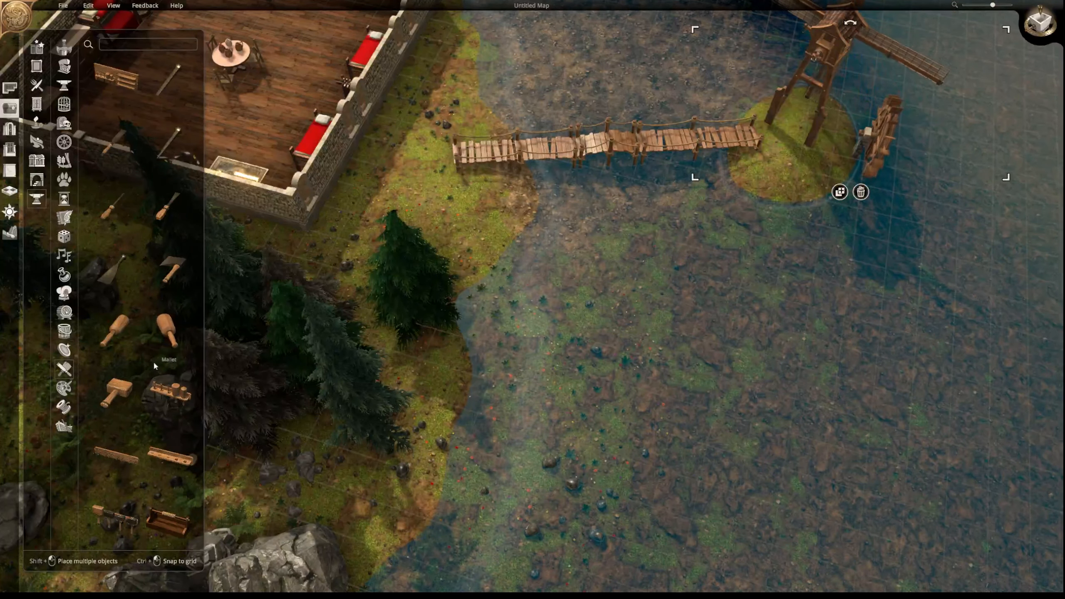
pyautogui.scroll(-5, 154, 361)
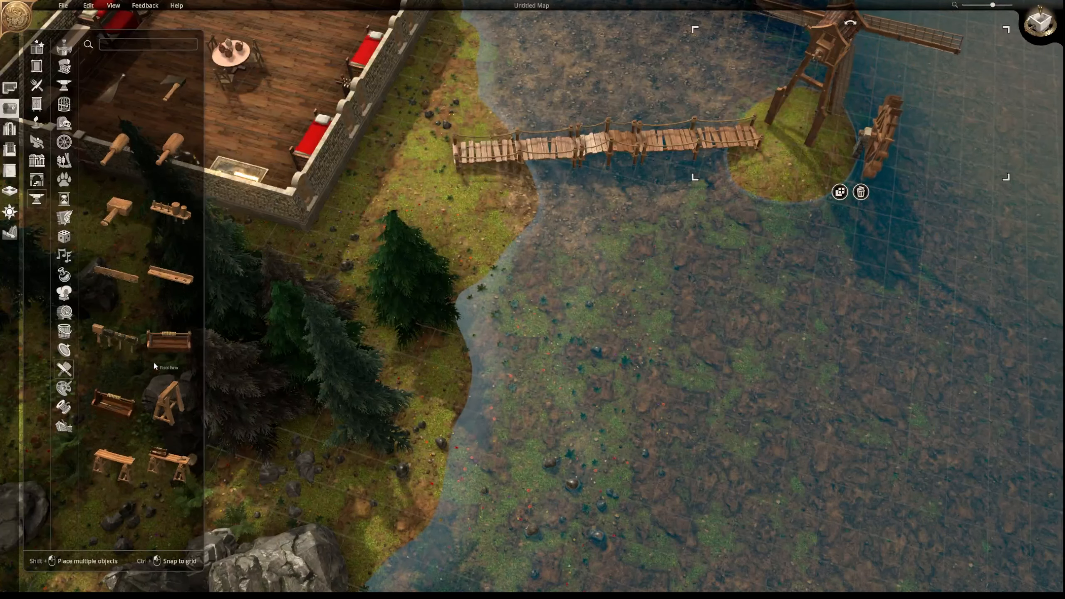
pyautogui.click(64, 388)
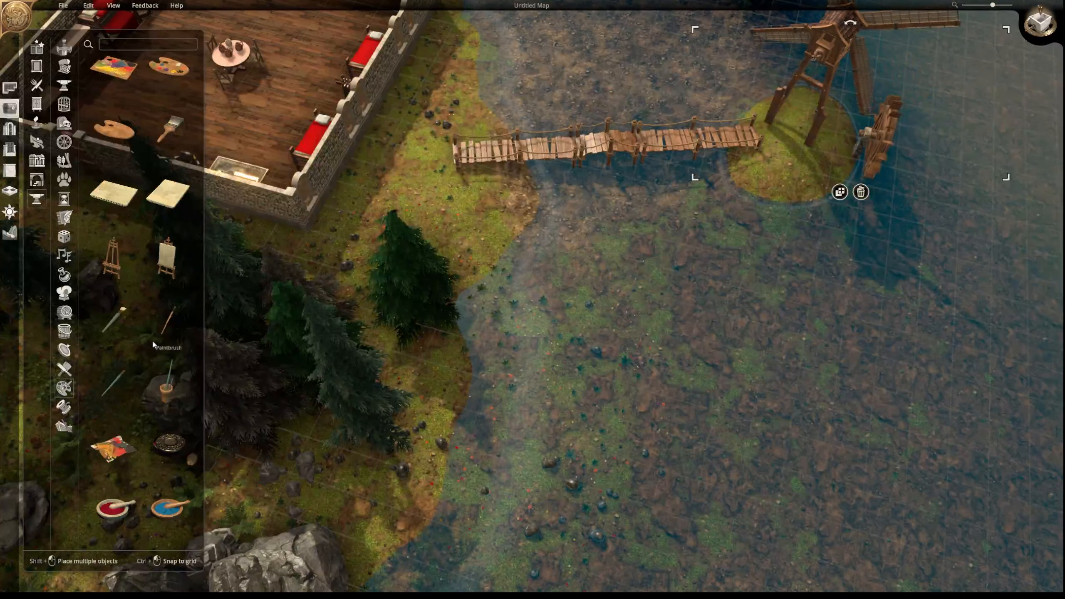
pyautogui.scroll(-5, 152, 340)
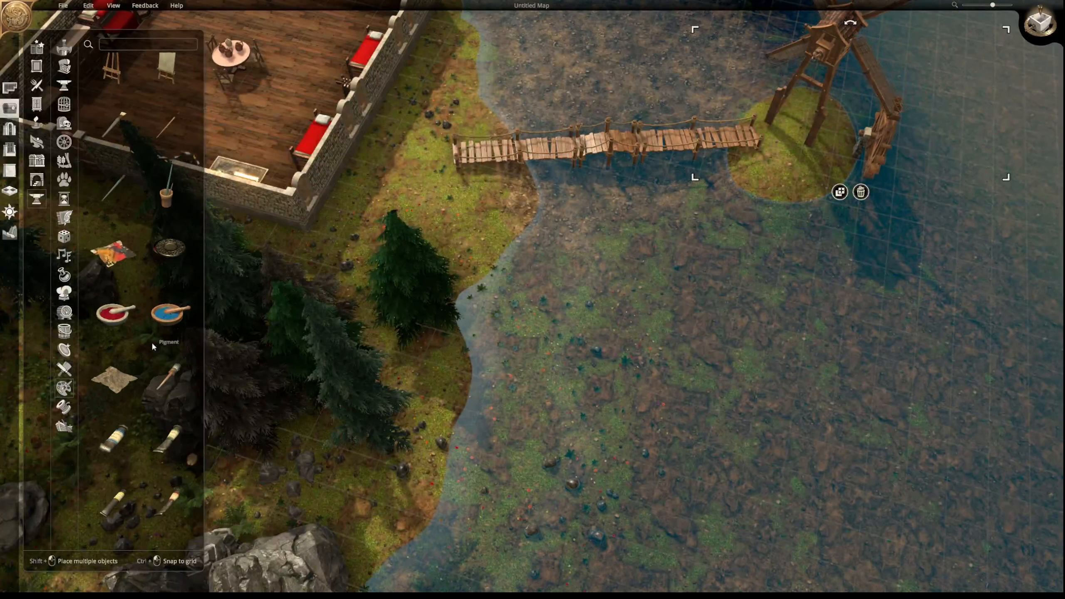
pyautogui.click(64, 407)
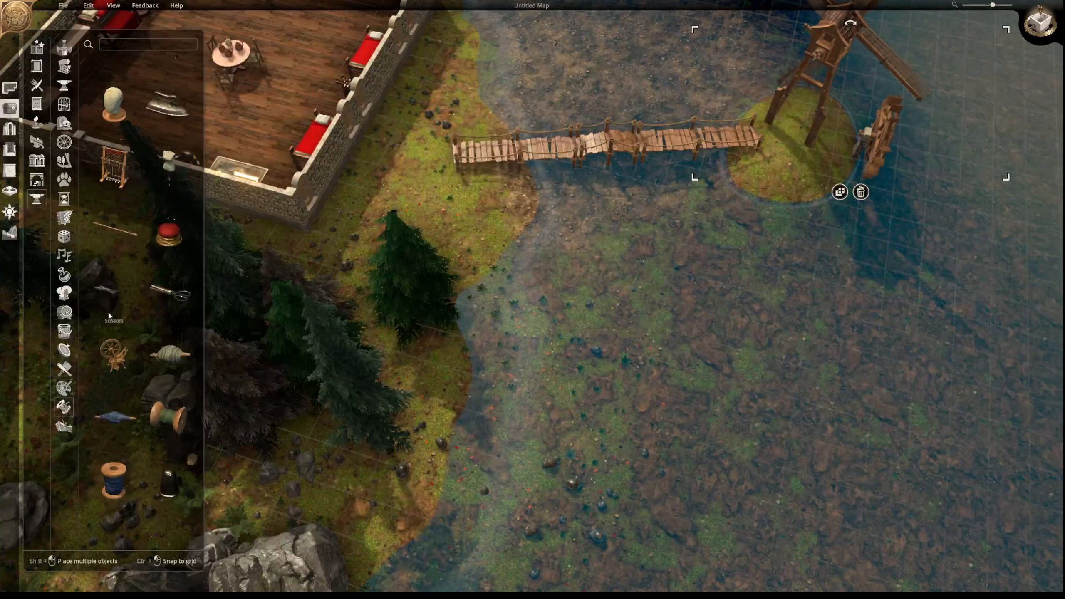
# - Place an intact wooden boat from the Rowboats assets at the shoreline beside the lone pine tree
pyautogui.click(64, 426)
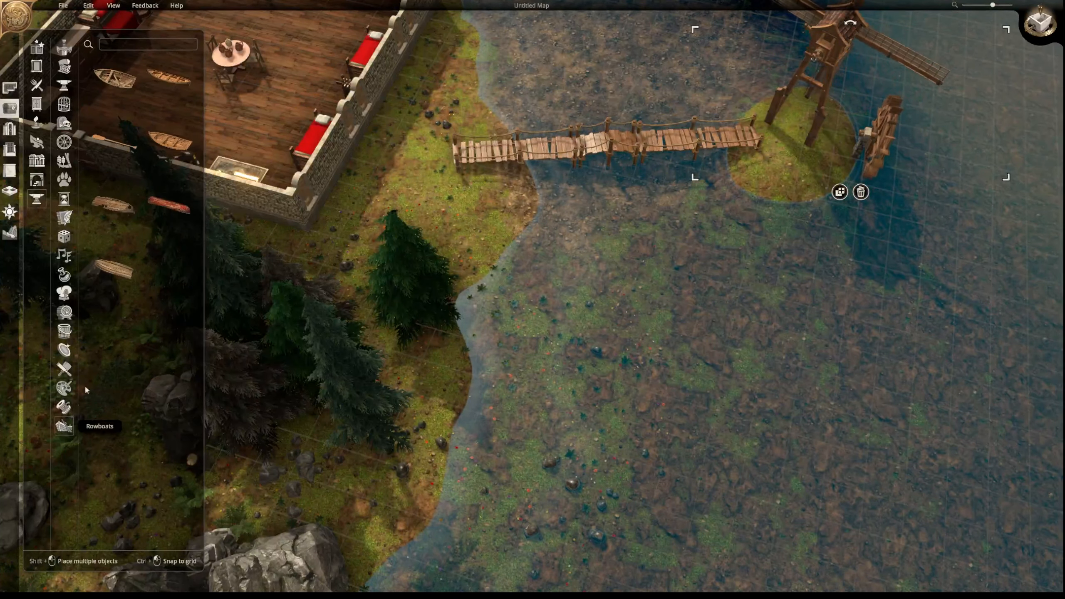
pyautogui.click(166, 81)
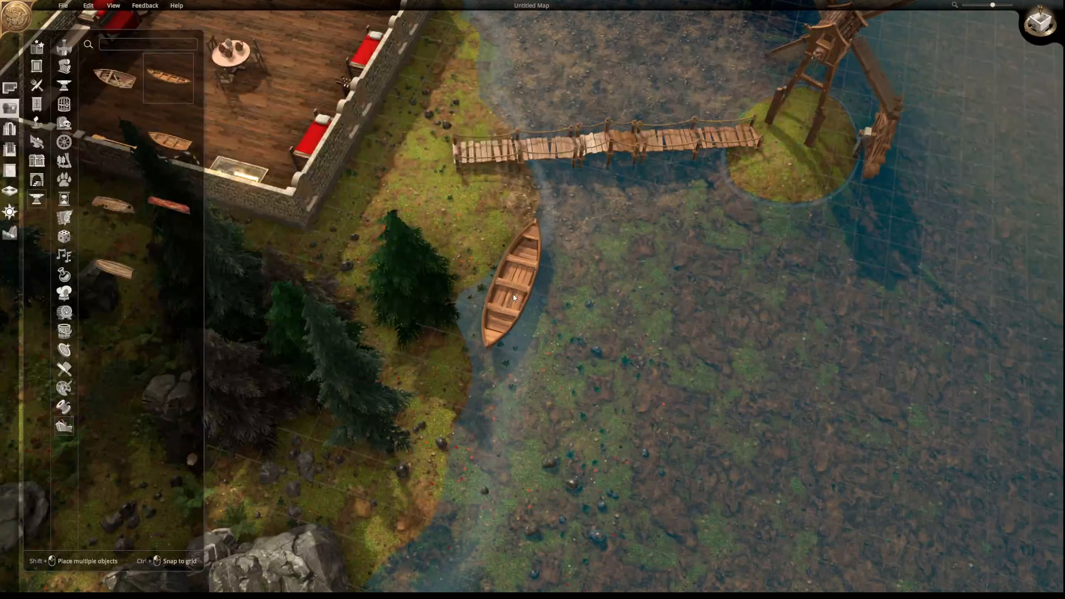
pyautogui.click(512, 295)
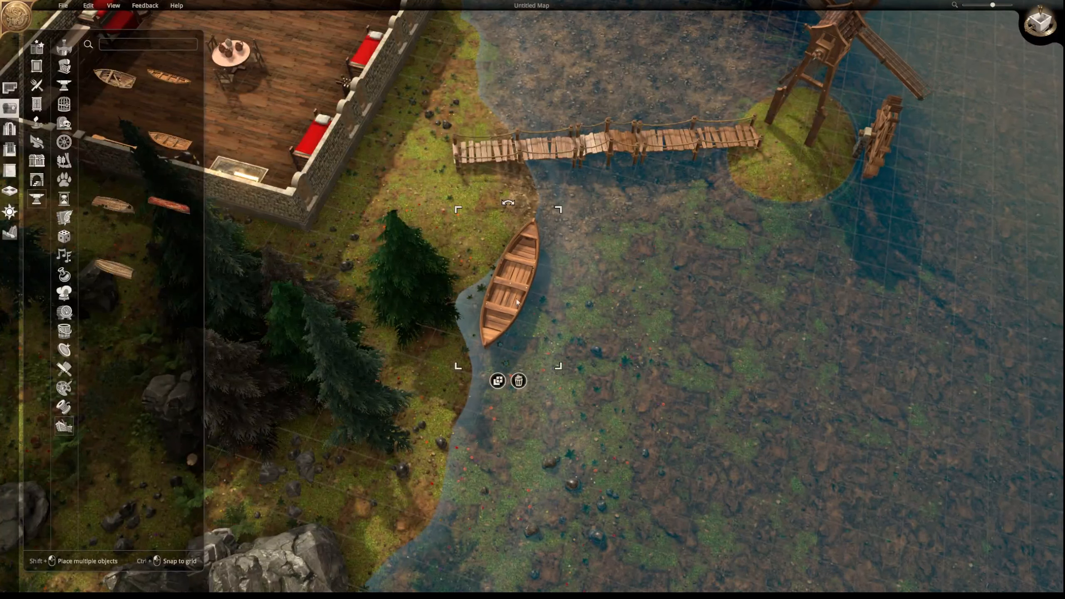
# - Add the broken, overturned rowboat to the lake and move it into the open water in front of the windmill island
pyautogui.click(117, 209)
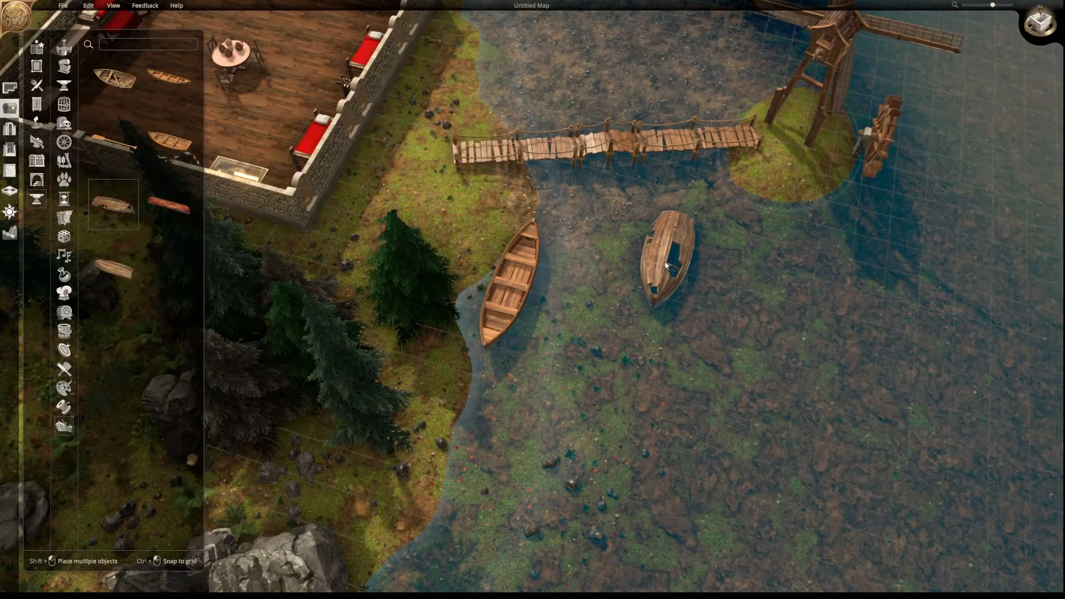
pyautogui.moveTo(742, 332); pyautogui.dragTo(656, 327, button='right')
pyautogui.moveTo(658, 328); pyautogui.dragTo(633, 100, button='middle')
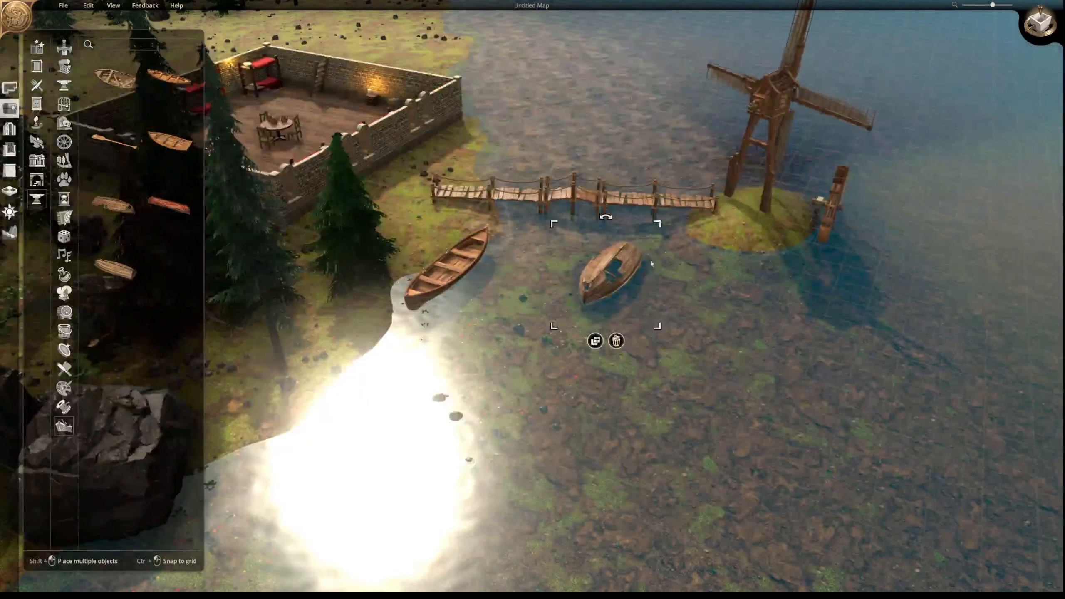
pyautogui.moveTo(610, 273); pyautogui.dragTo(866, 351)
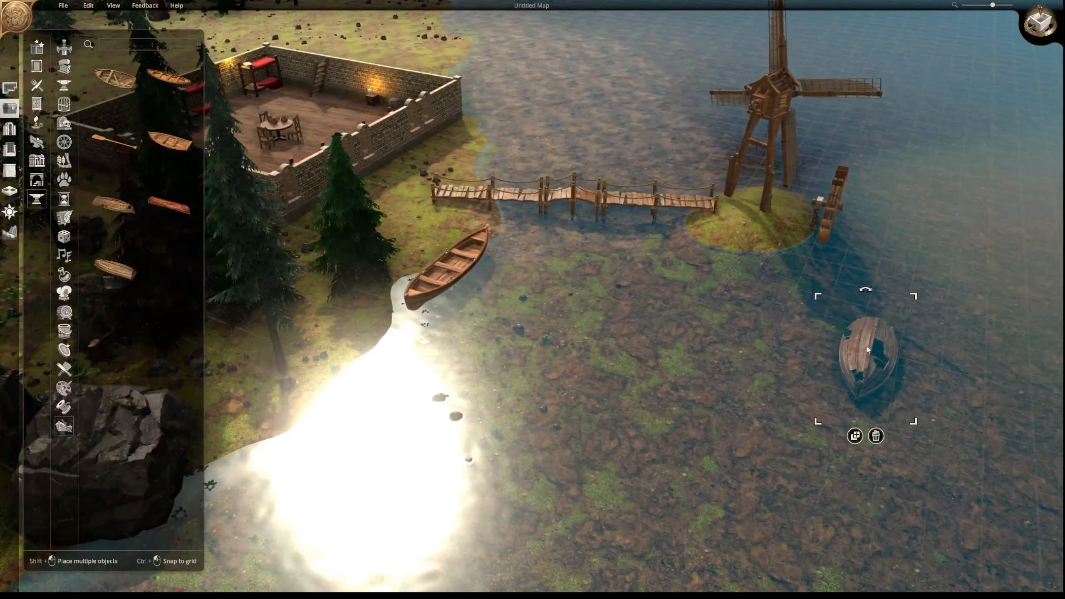
# - Inspect the placed boats and the furnished stone building from several angles
pyautogui.moveTo(932, 363); pyautogui.dragTo(851, 287, button='middle')
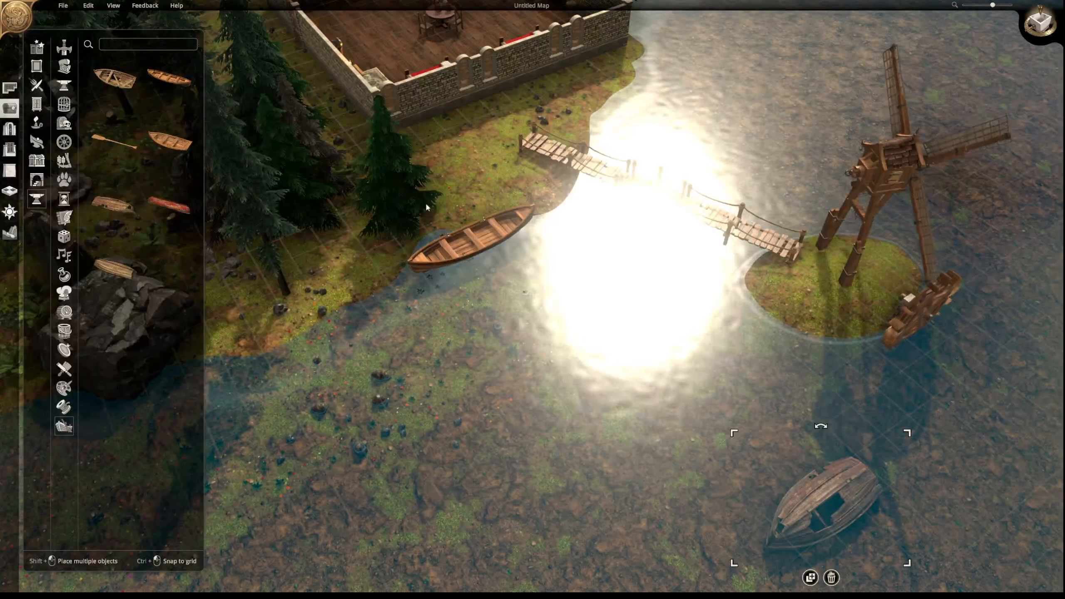
pyautogui.moveTo(425, 202); pyautogui.dragTo(445, 256, button='middle')
pyautogui.moveTo(453, 279); pyautogui.dragTo(604, 590, button='right')
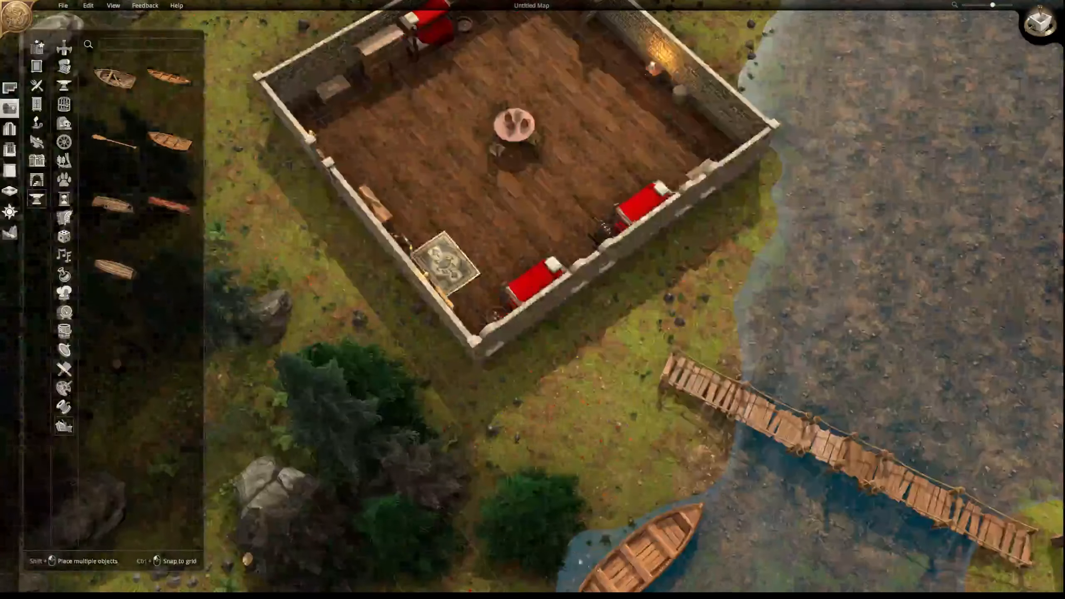
pyautogui.moveTo(490, 29); pyautogui.dragTo(490, 210, button='right')
pyautogui.moveTo(490, 210); pyautogui.dragTo(185, 208, button='middle')
pyautogui.scroll(4, 521, 174)
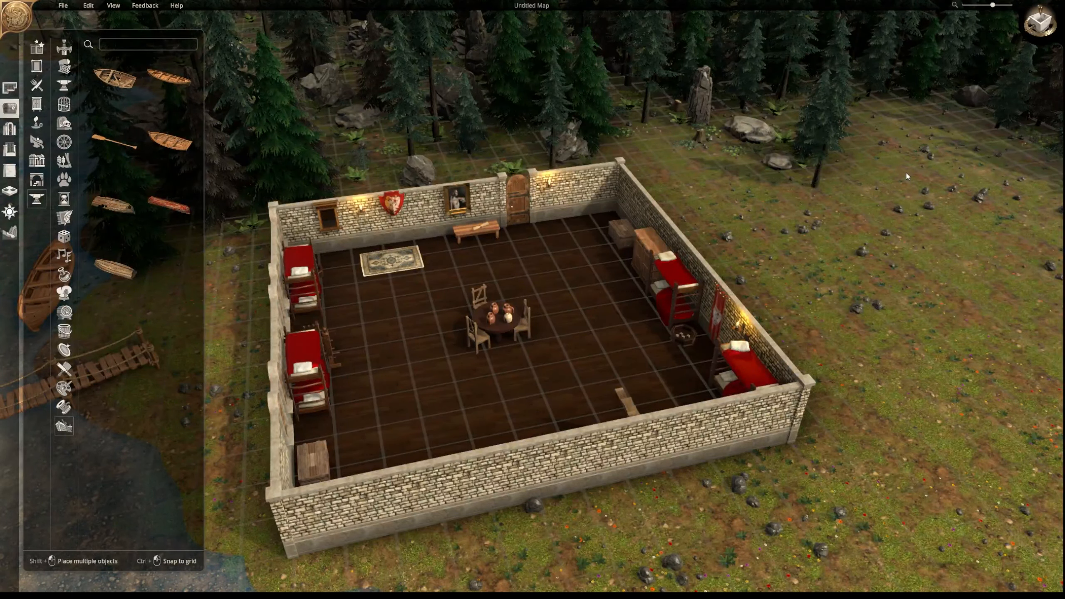
pyautogui.moveTo(732, 206); pyautogui.dragTo(707, 304, button='middle')
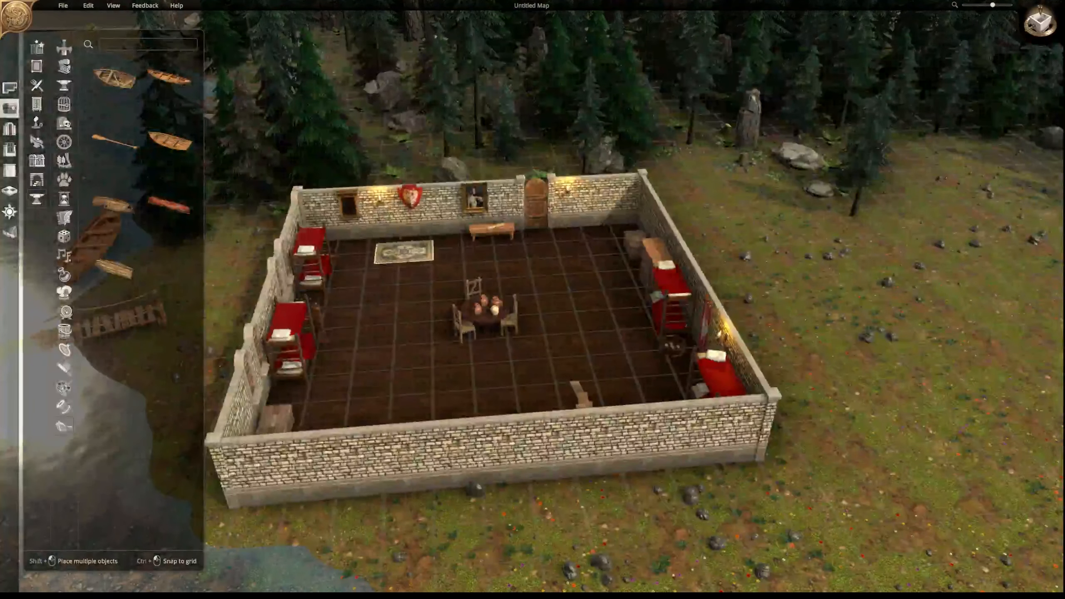
# - Look through the door assets, covering new, single and double doors, wrought-iron gates, arches, wooden gates and the Halloween set
pyautogui.click(8, 130)
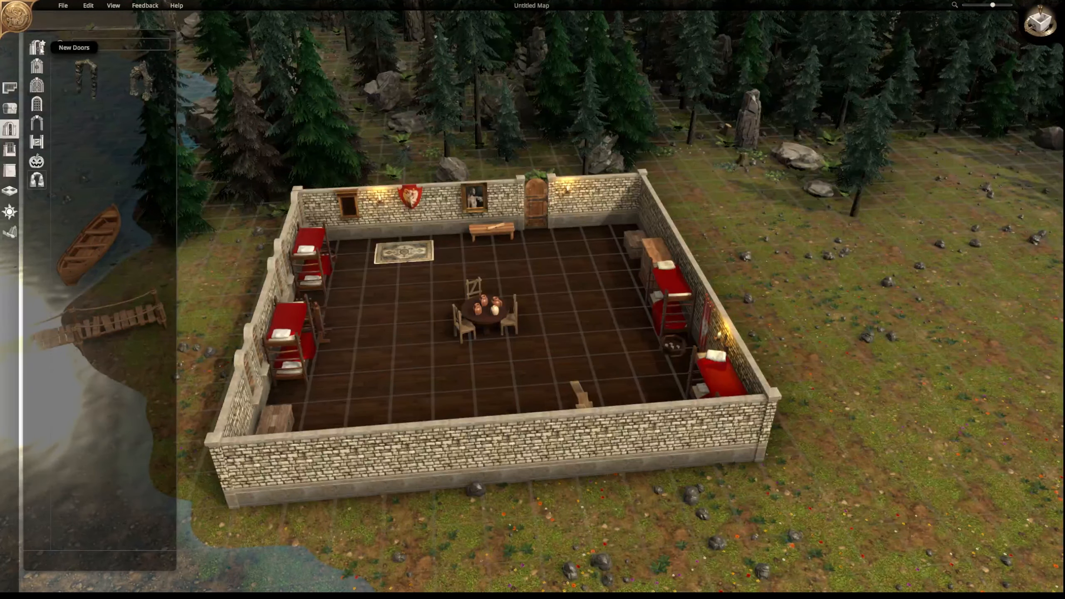
pyautogui.click(41, 49)
pyautogui.click(37, 67)
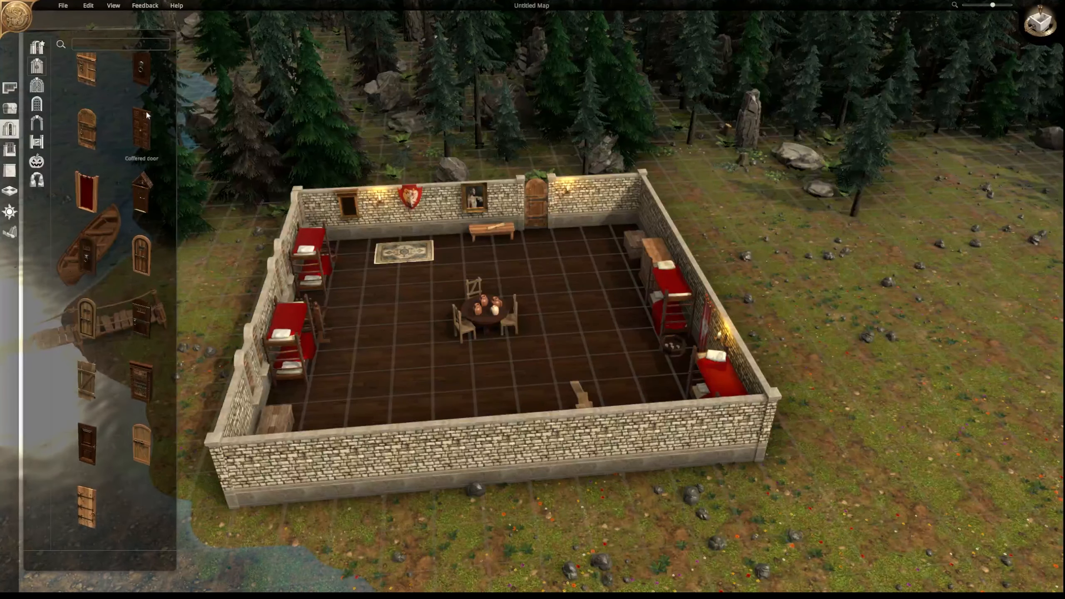
pyautogui.click(45, 86)
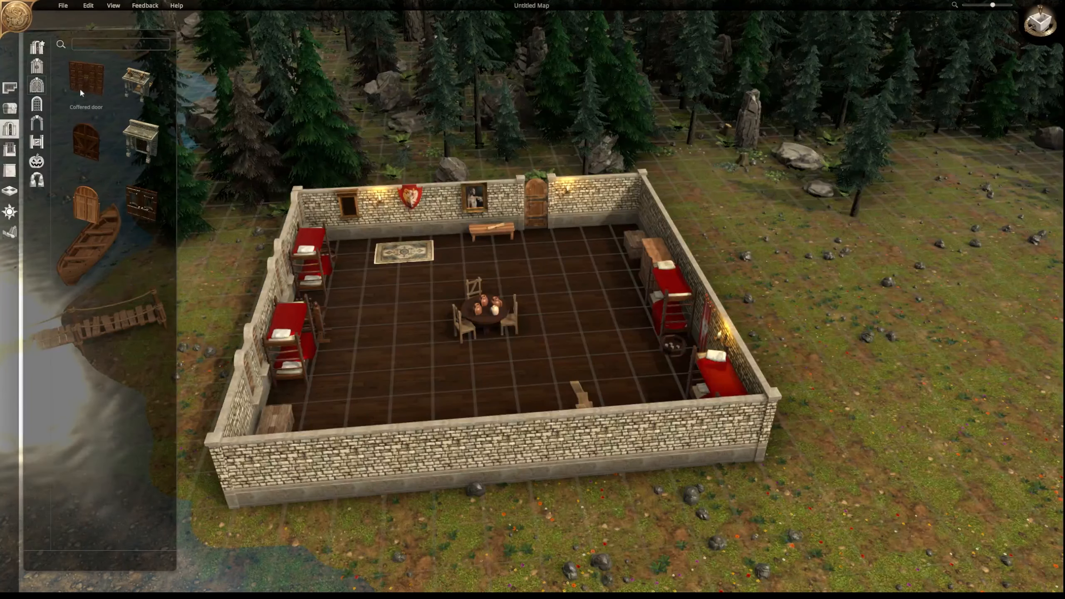
pyautogui.click(37, 103)
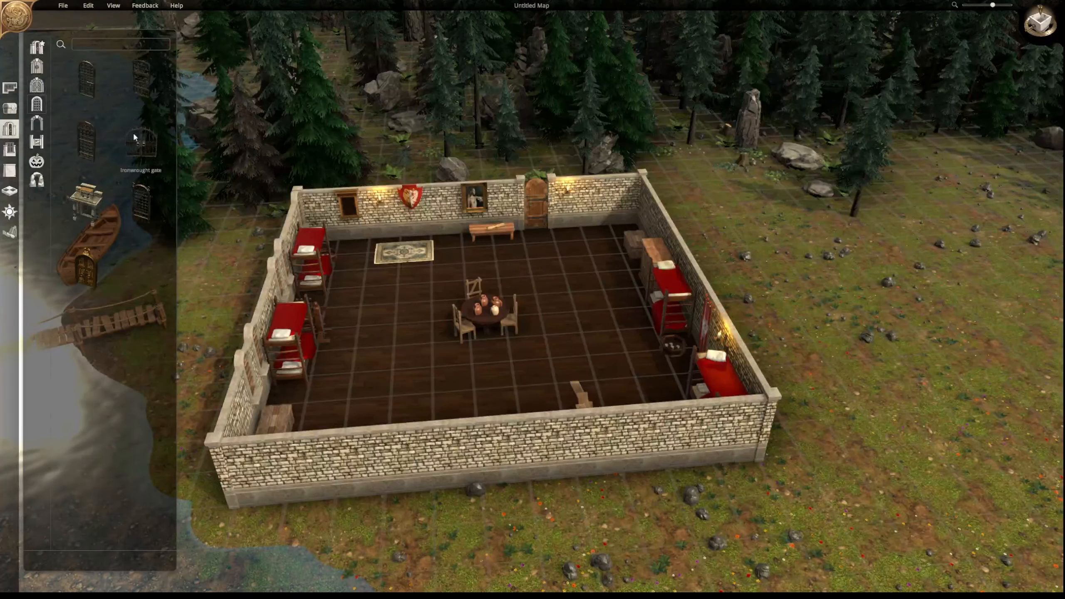
pyautogui.click(41, 120)
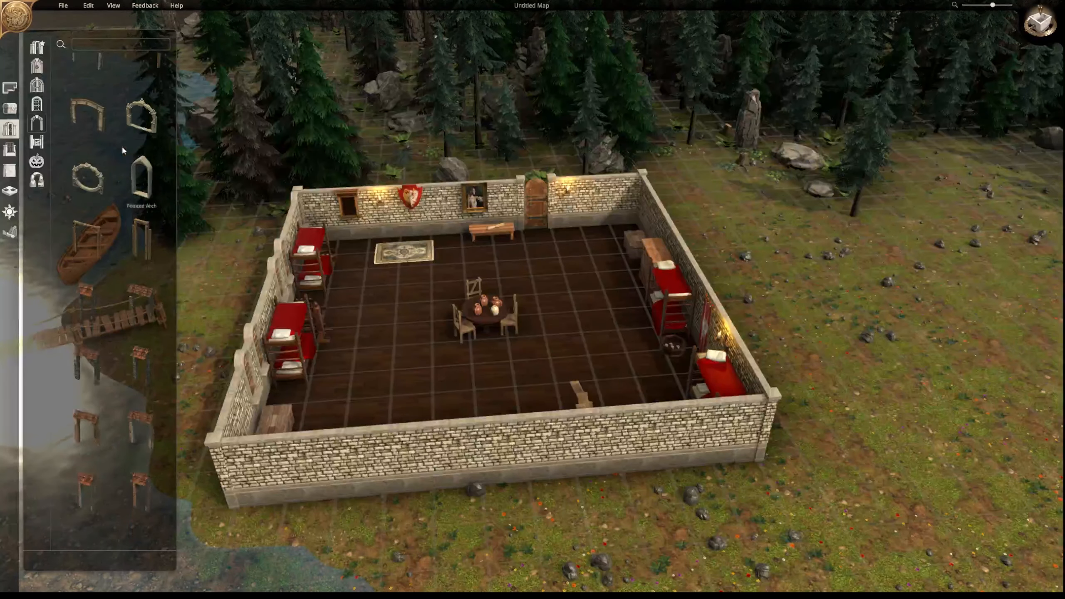
pyautogui.click(37, 142)
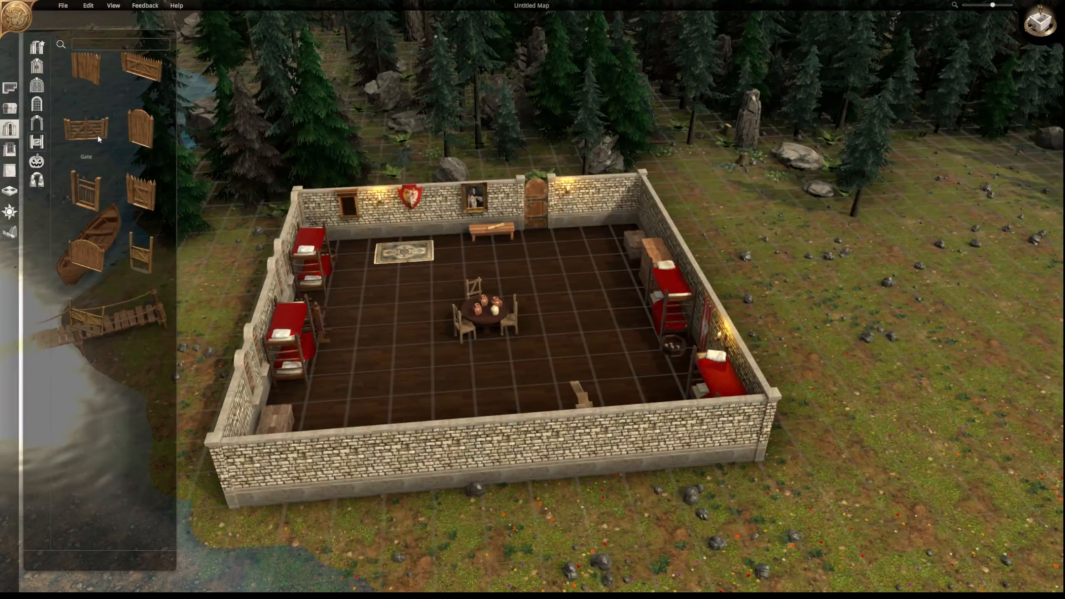
pyautogui.click(37, 161)
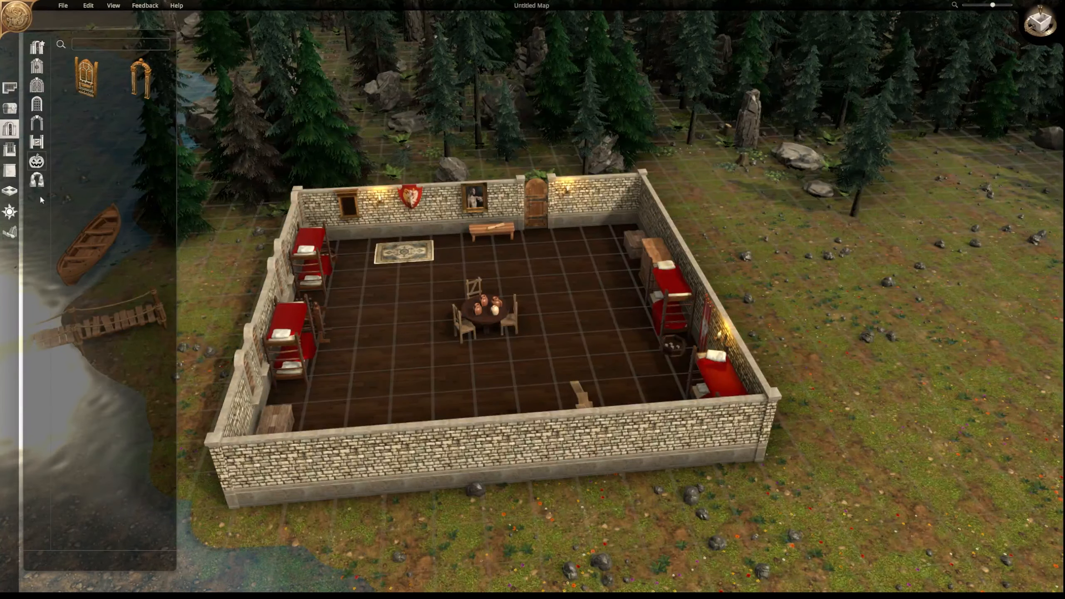
# - Look through the rock door assets and the window assets, covering the stone, wooden, Halloween and rock sets
pyautogui.click(36, 180)
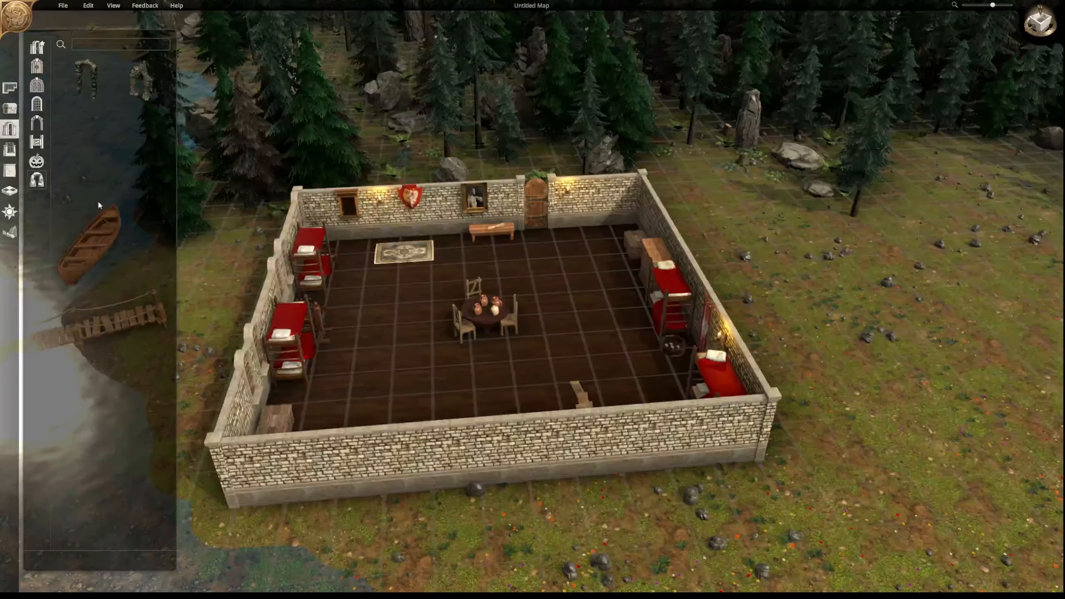
pyautogui.click(9, 149)
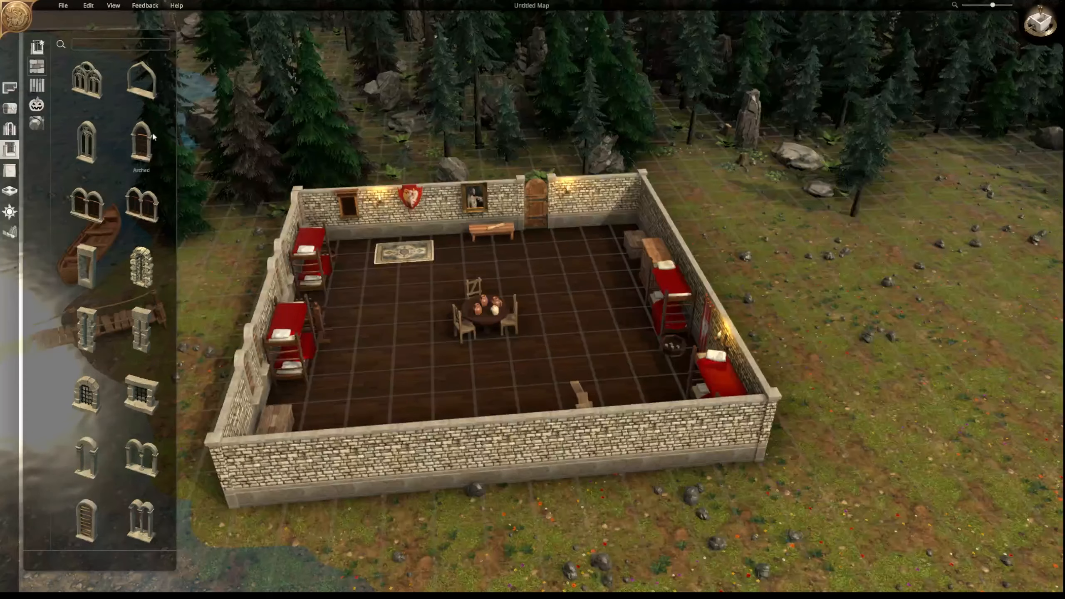
pyautogui.scroll(-4, 135, 143)
pyautogui.scroll(3, 142, 141)
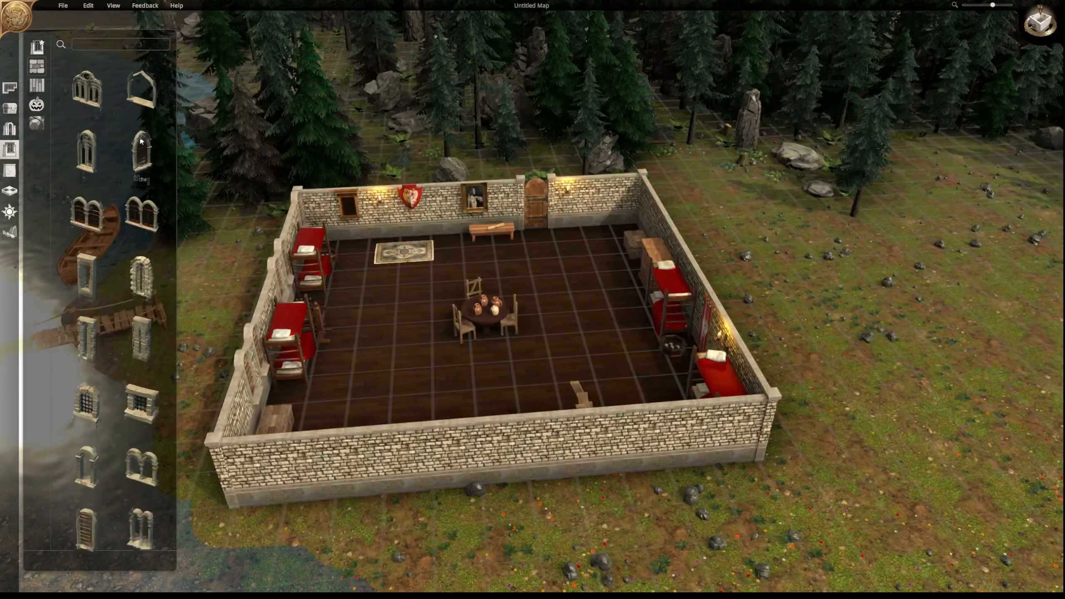
pyautogui.click(41, 89)
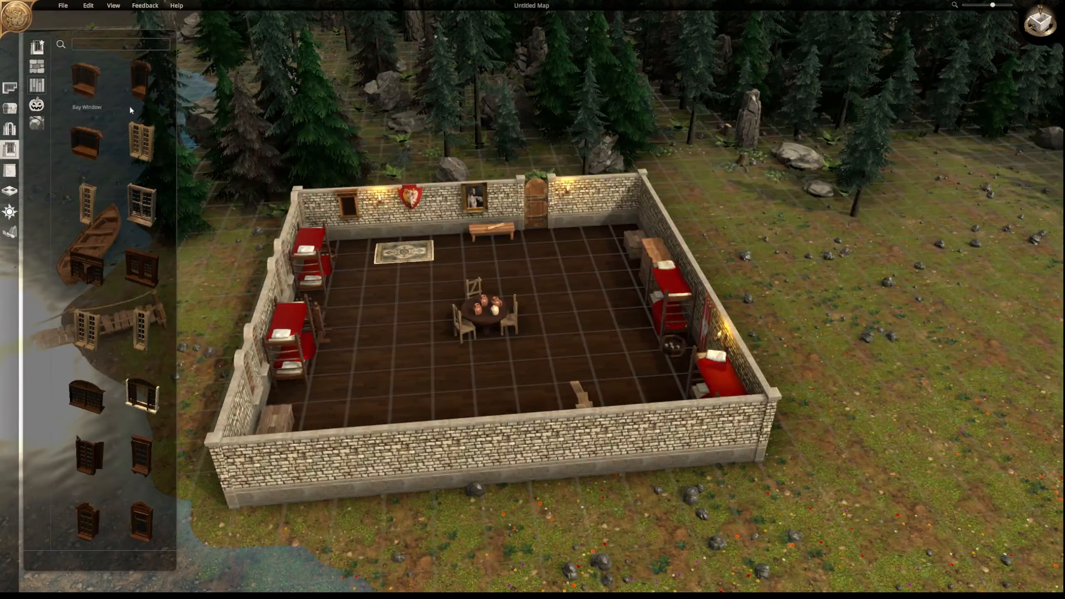
pyautogui.scroll(-2, 131, 115)
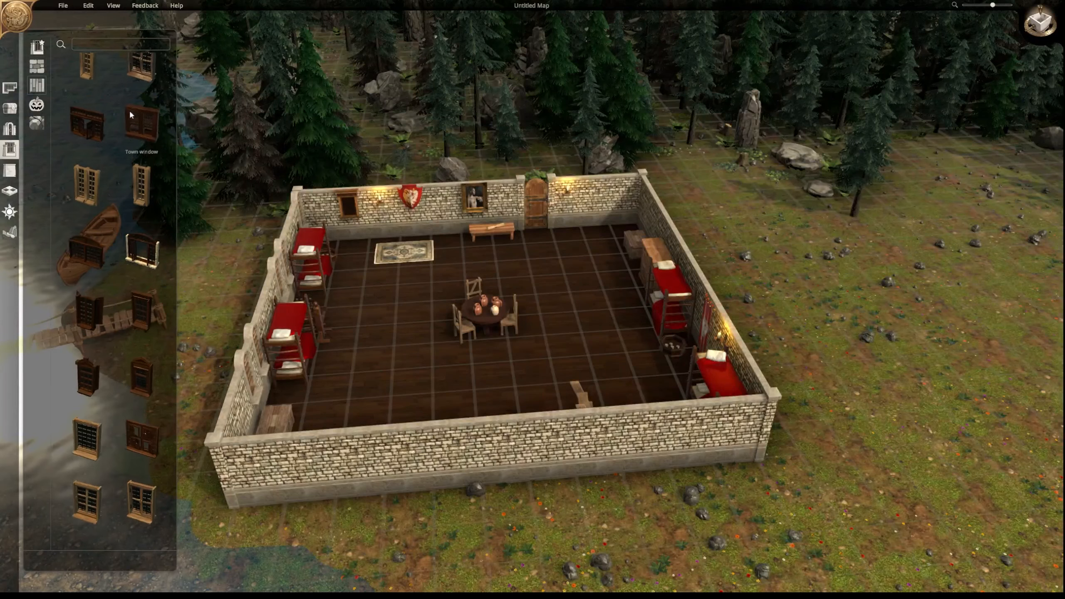
pyautogui.click(37, 105)
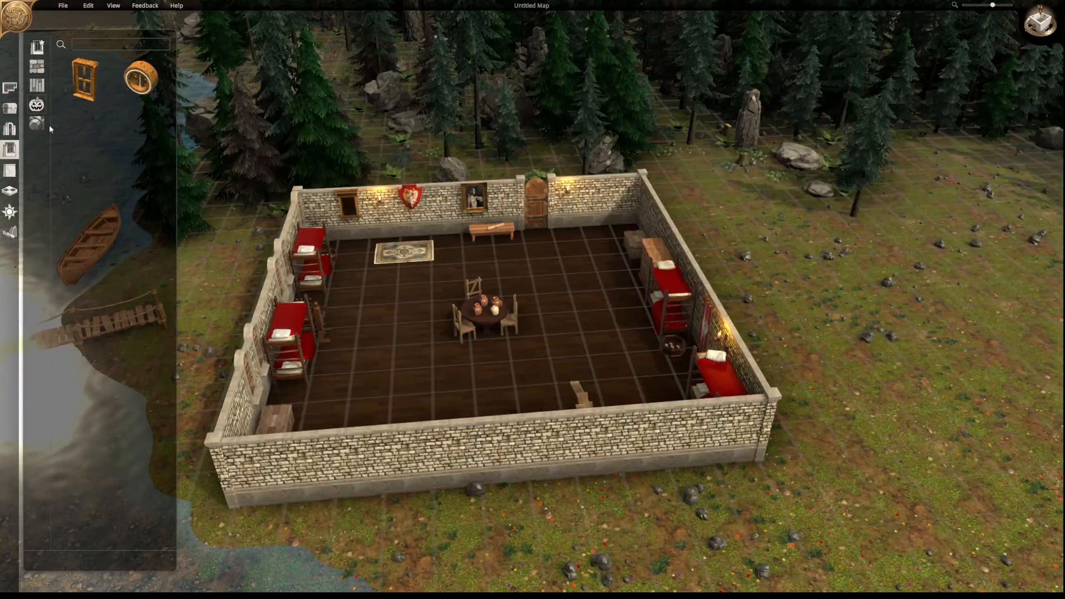
pyautogui.click(37, 124)
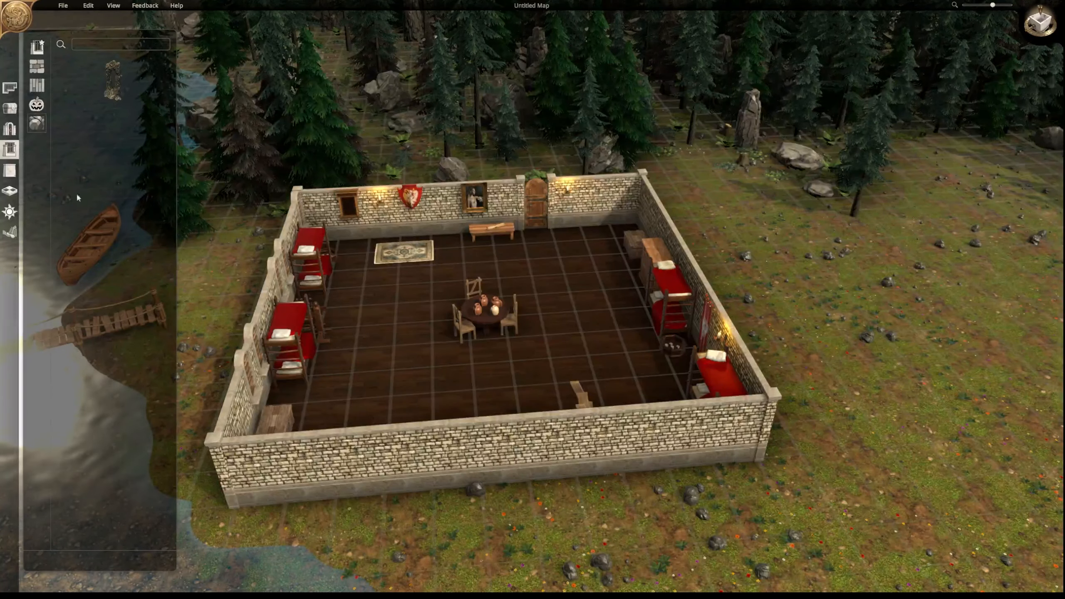
pyautogui.click(9, 169)
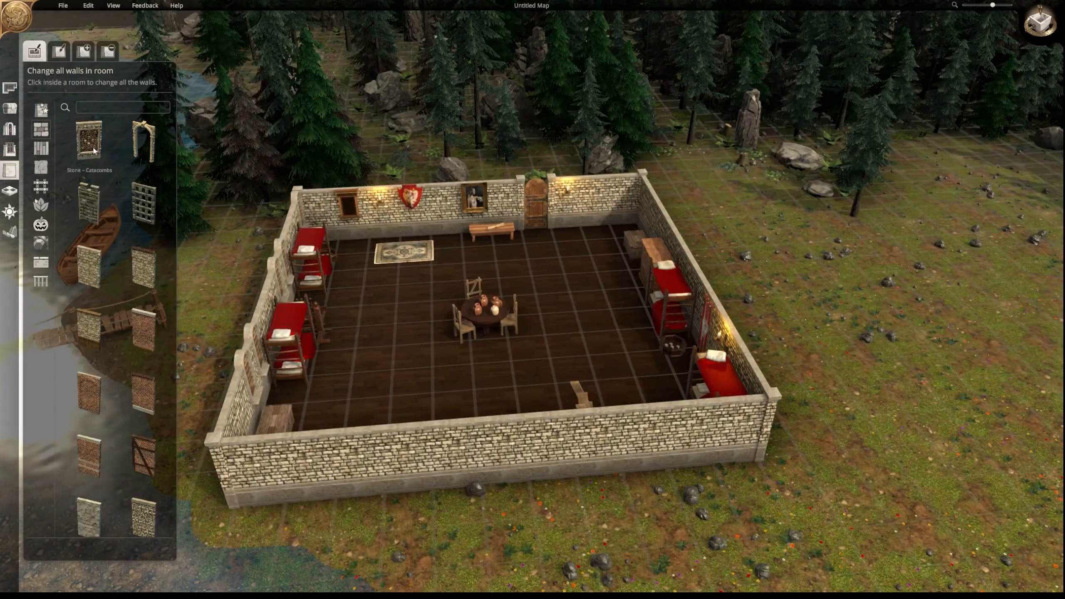
pyautogui.click(10, 149)
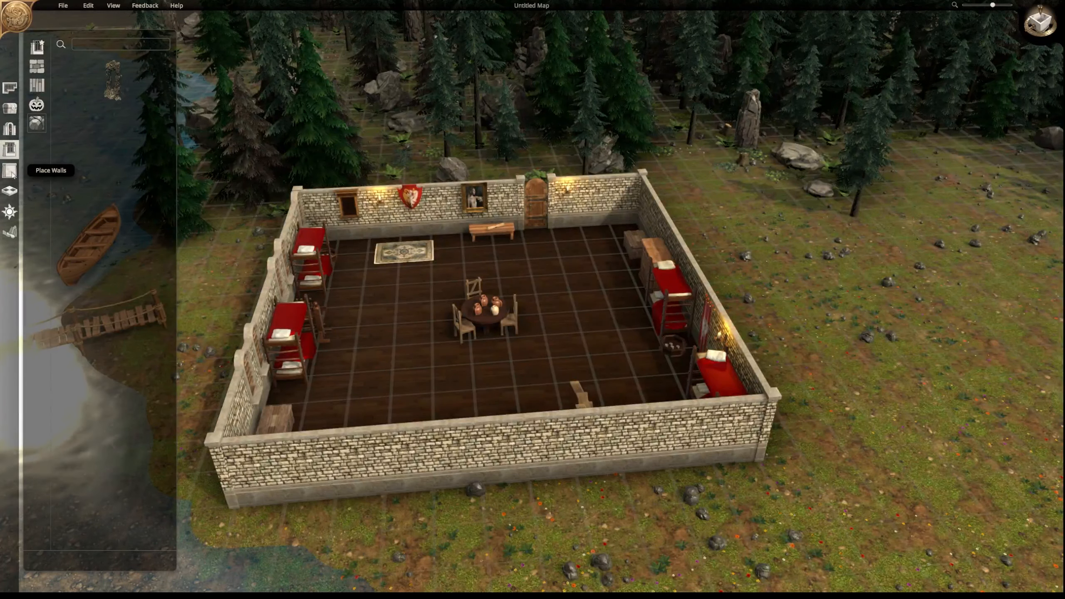
pyautogui.click(9, 108)
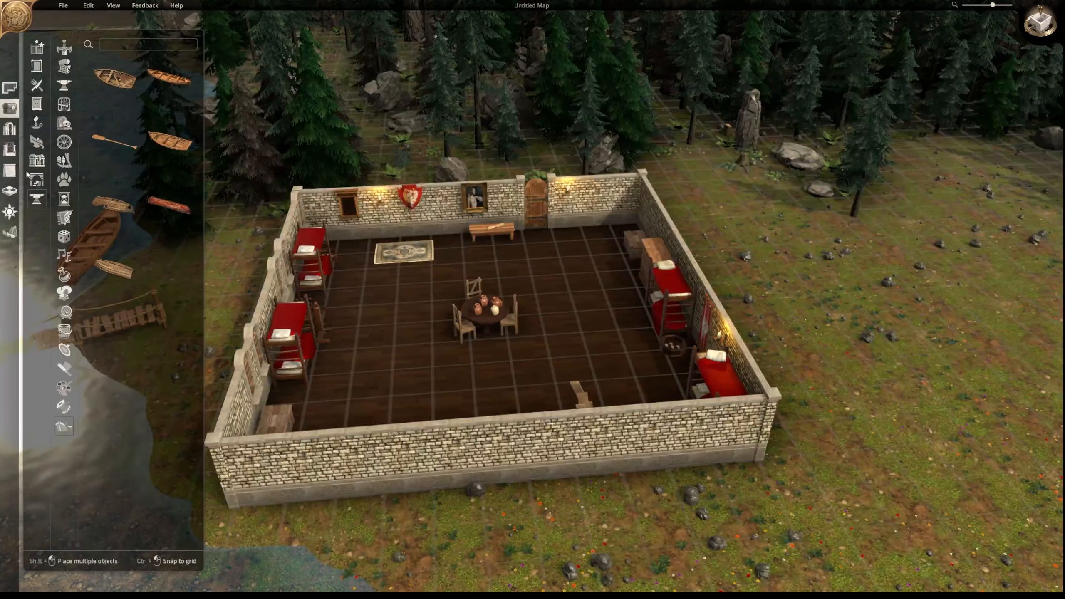
# - Change all interior walls of the furnished building to the brick wall with diagonal dark timber framing
pyautogui.click(13, 172)
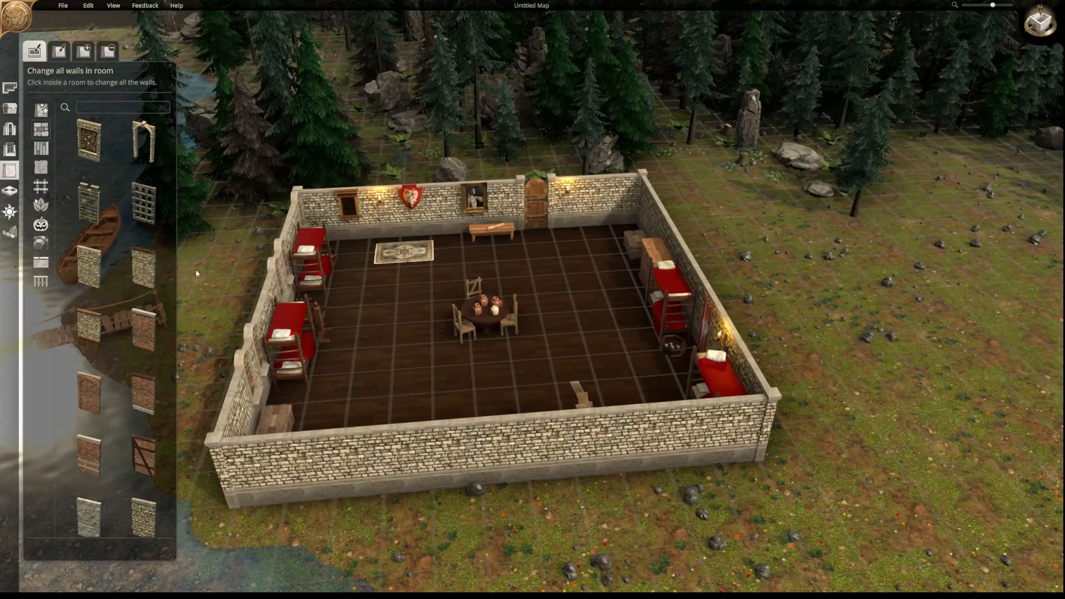
pyautogui.click(148, 462)
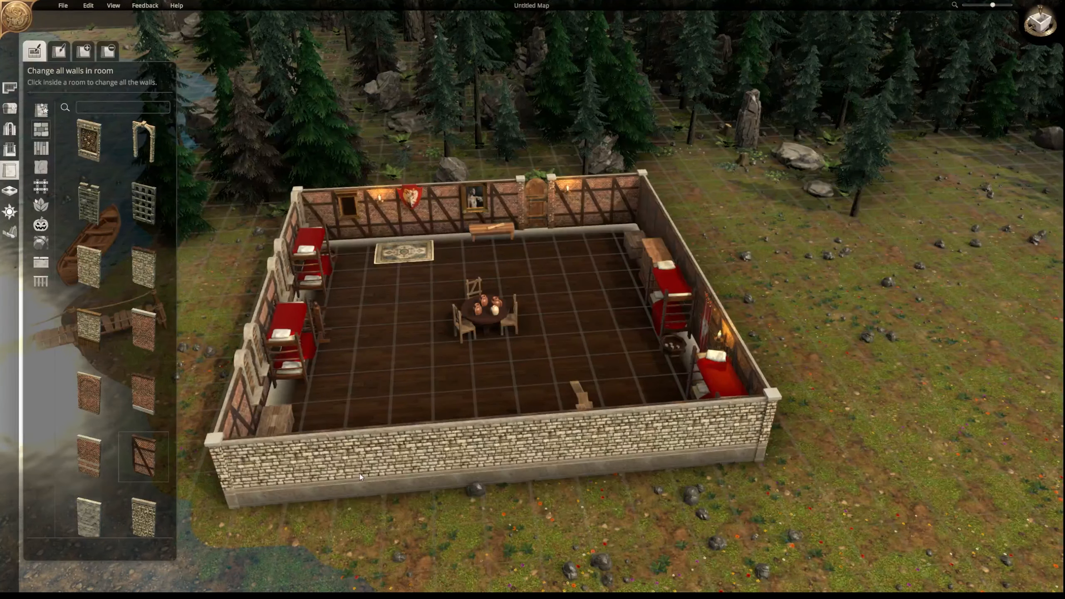
pyautogui.click(376, 208)
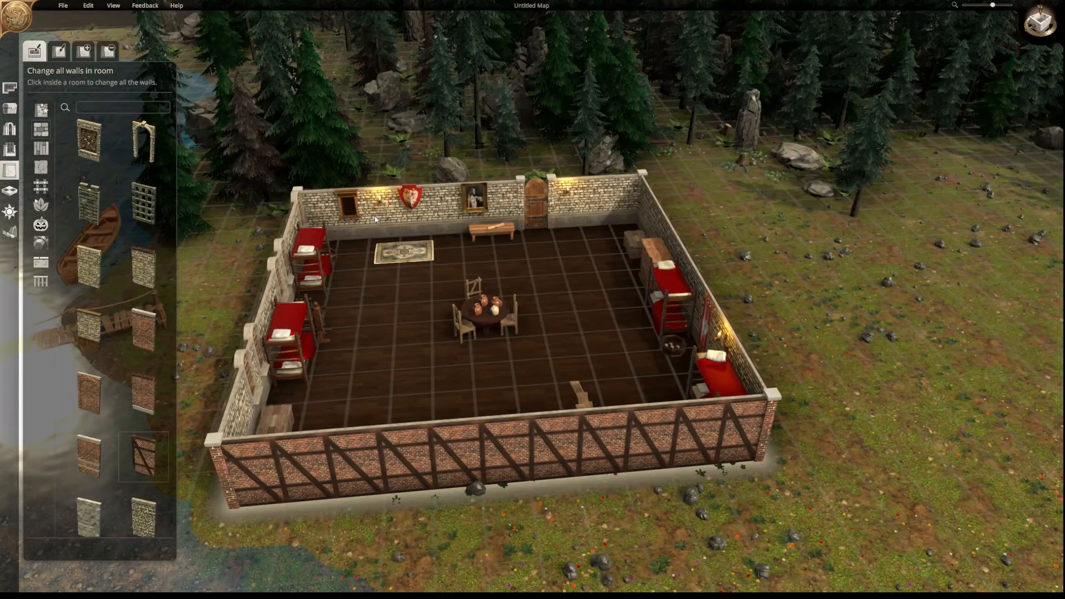
pyautogui.click(406, 303)
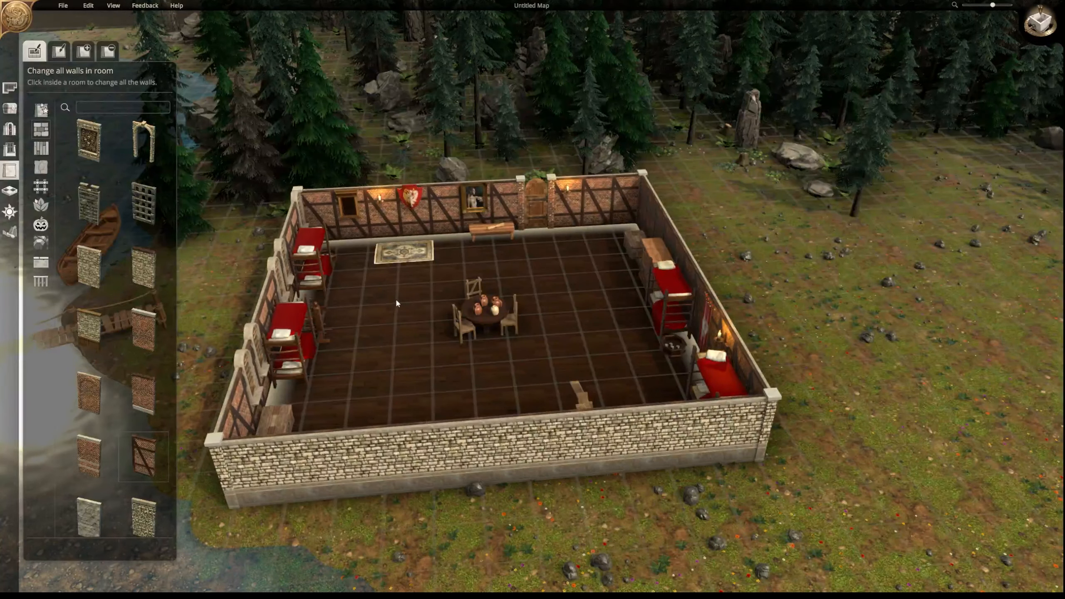
# - Place a short timber-framed brick partition running into the room from the back wall, between the door and the far corner
pyautogui.click(60, 51)
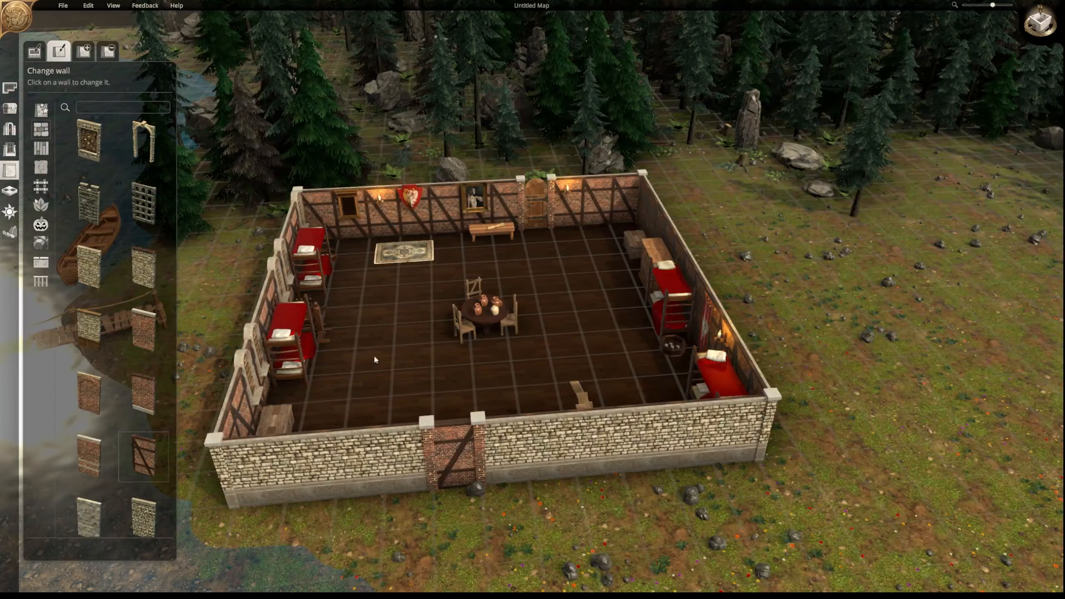
pyautogui.click(84, 52)
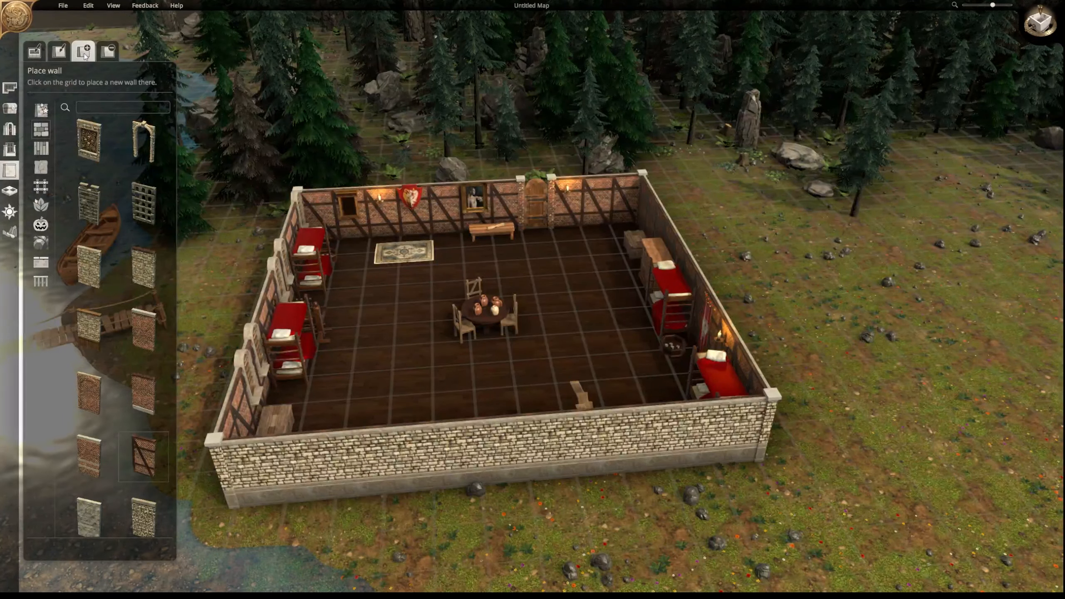
pyautogui.scroll(2, 379, 347)
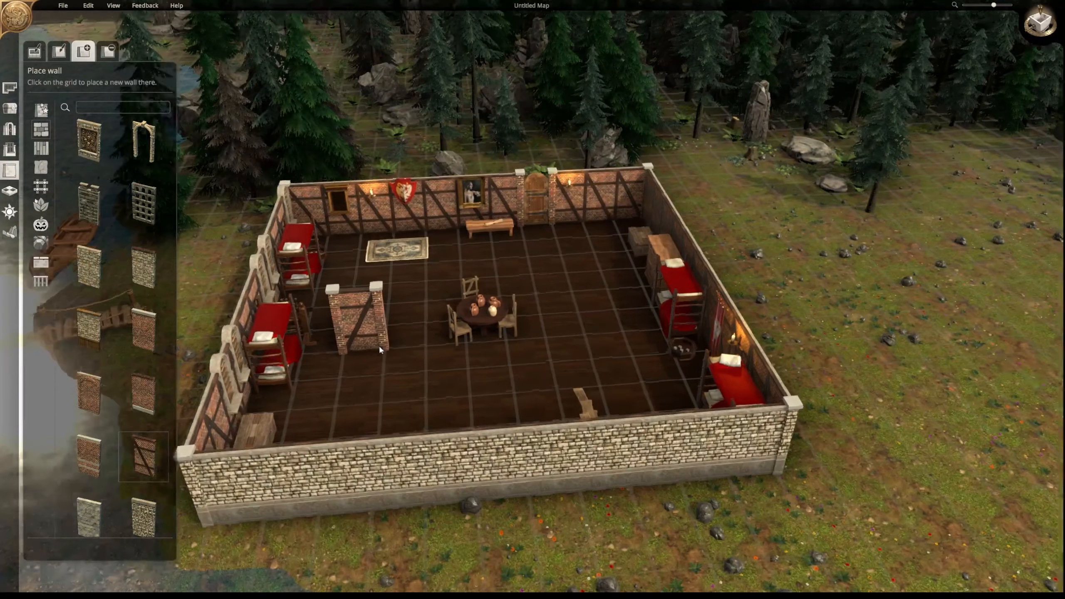
pyautogui.scroll(1, 527, 282)
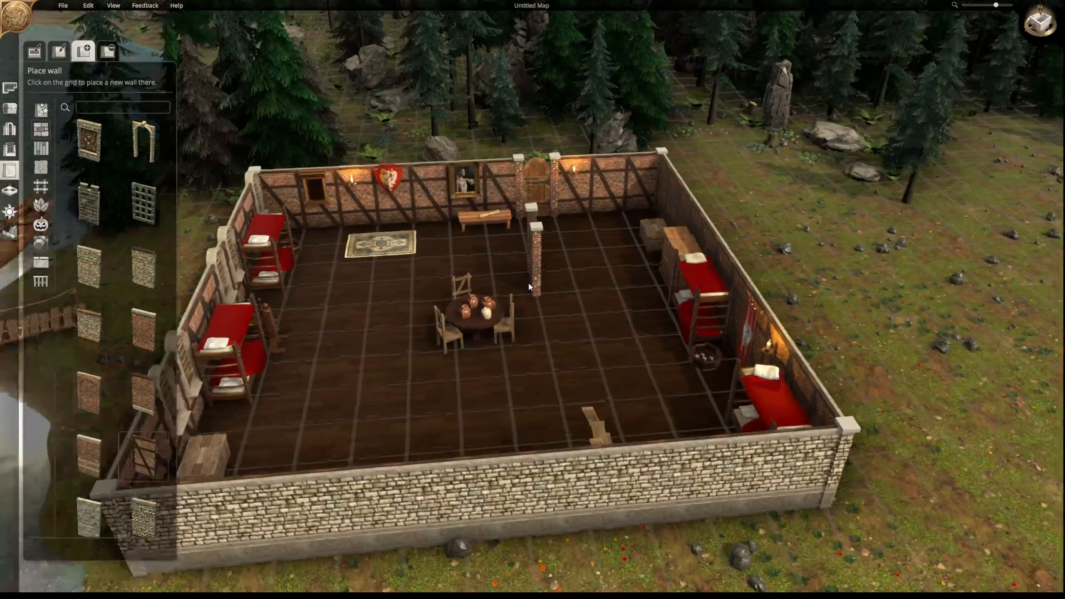
pyautogui.moveTo(587, 212); pyautogui.dragTo(602, 238)
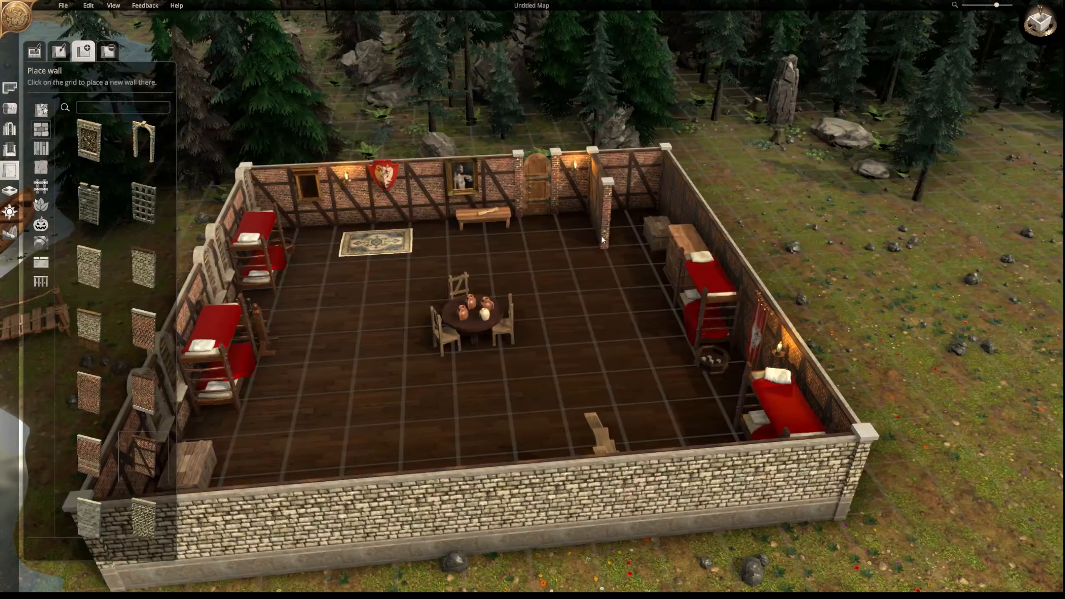
pyautogui.click(607, 260)
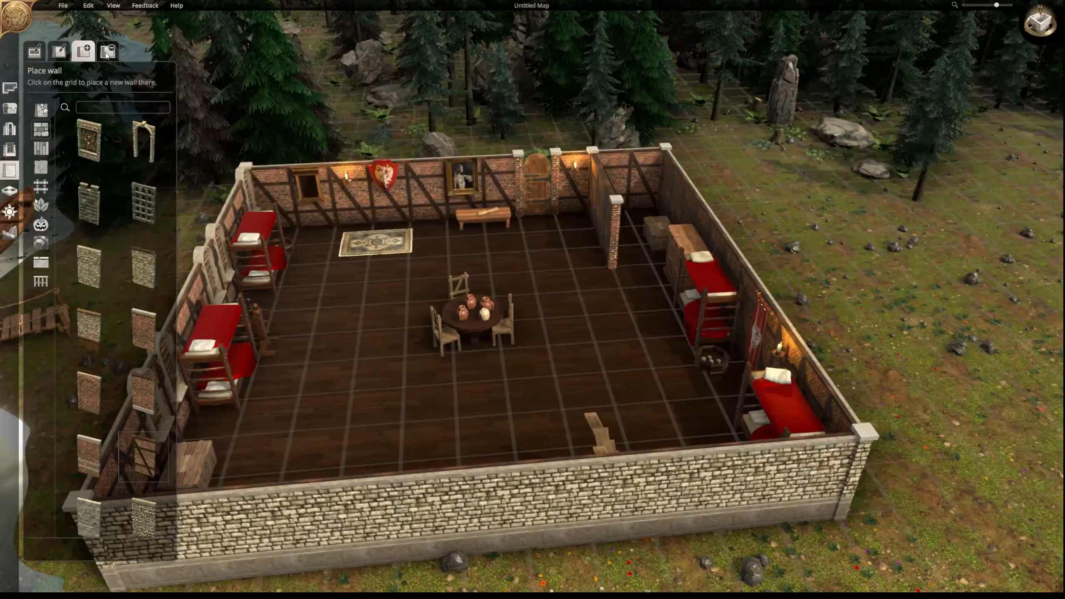
# - Try removing a wall section around the new partition and undo the removal
pyautogui.click(108, 52)
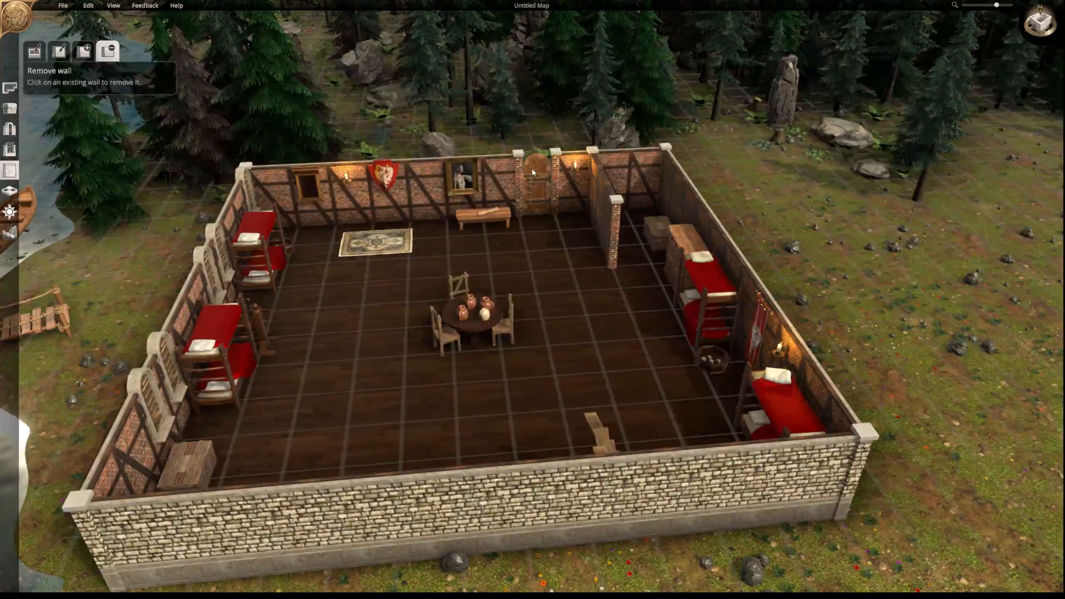
pyautogui.click(623, 187)
pyautogui.hotkey('ctrl', 'z')
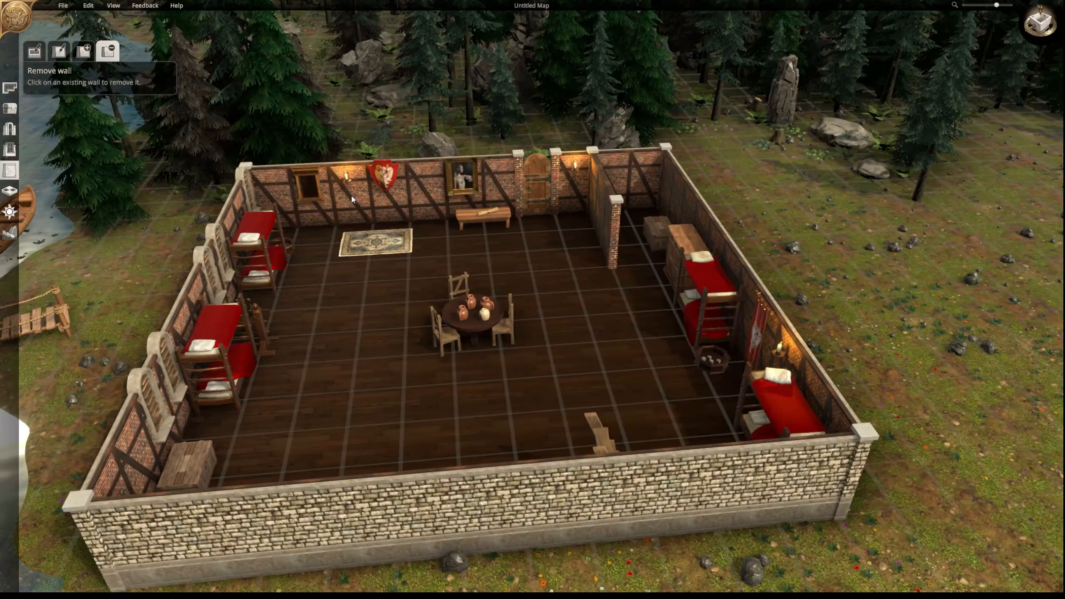
pyautogui.click(618, 212)
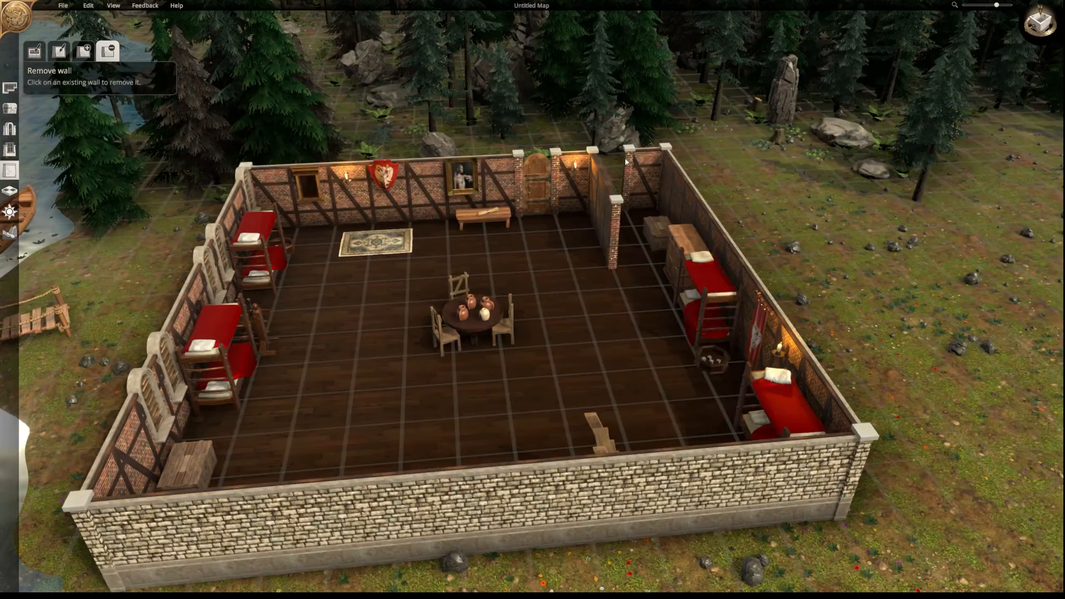
# - Change all interior and exterior walls of the building, including the partition, to the first dark wood panel wall
pyautogui.moveTo(582, 256); pyautogui.dragTo(502, 243, button='middle')
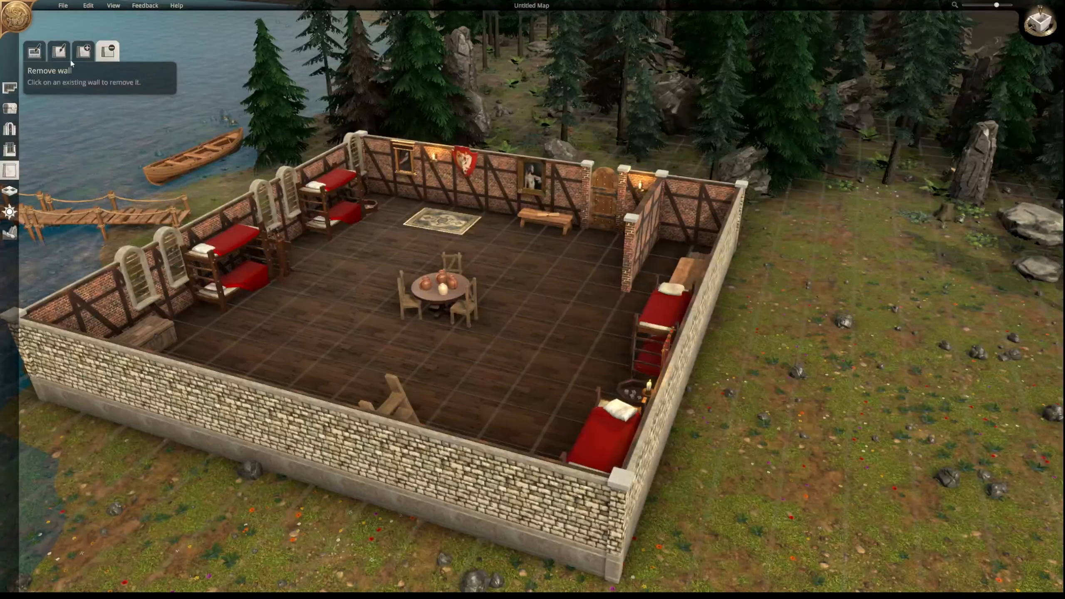
pyautogui.click(83, 51)
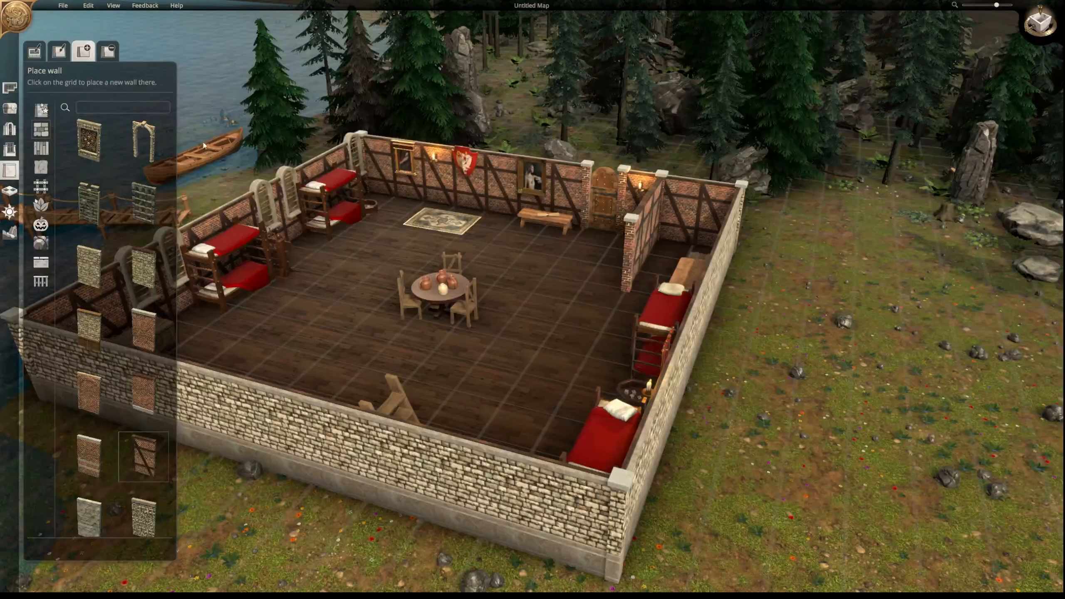
pyautogui.scroll(-8, 105, 154)
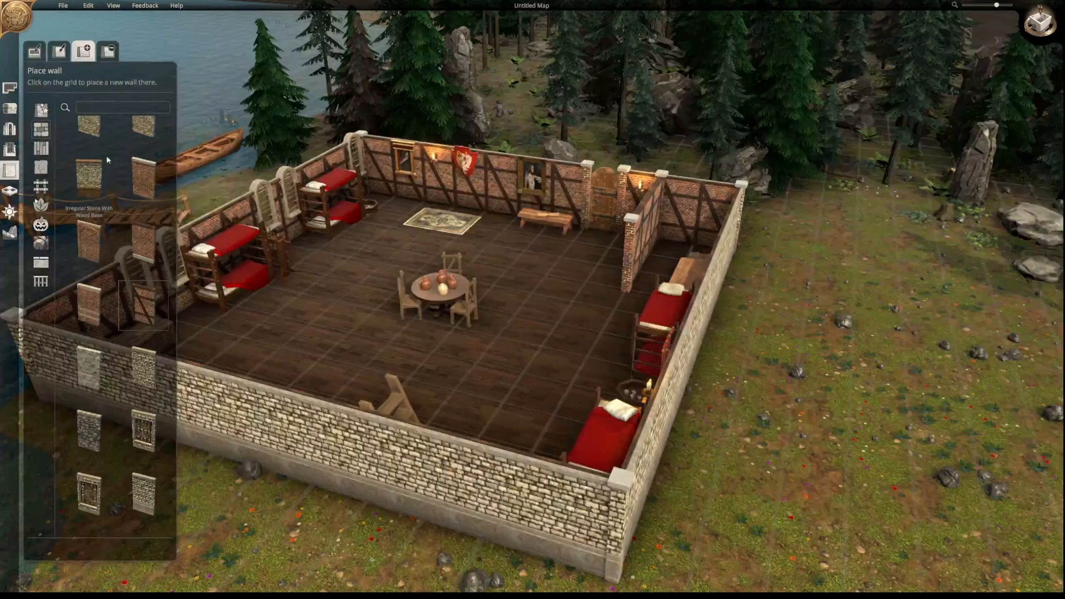
pyautogui.click(44, 150)
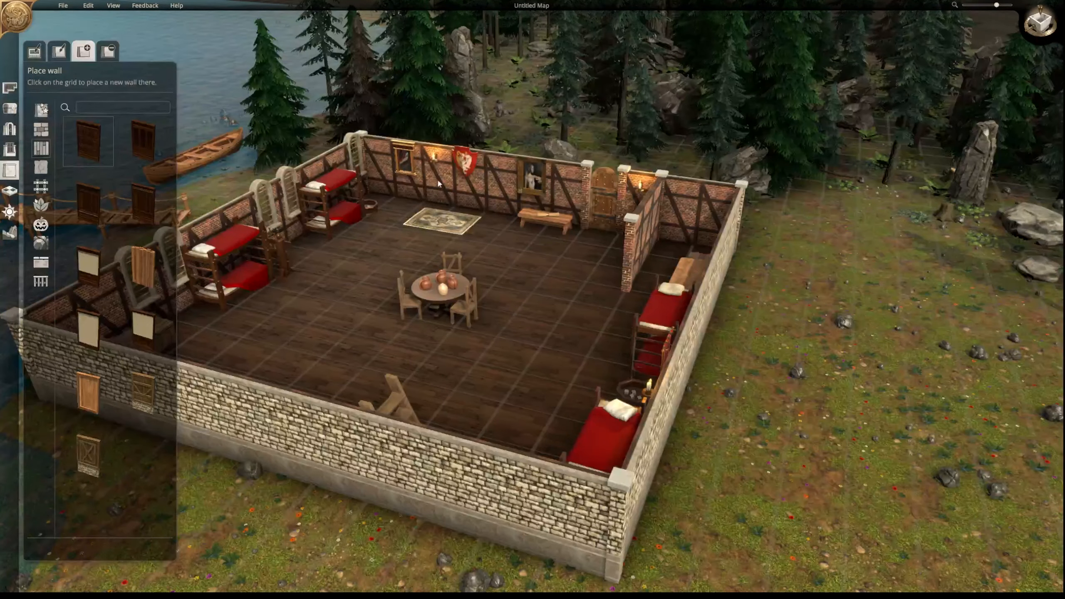
pyautogui.click(38, 53)
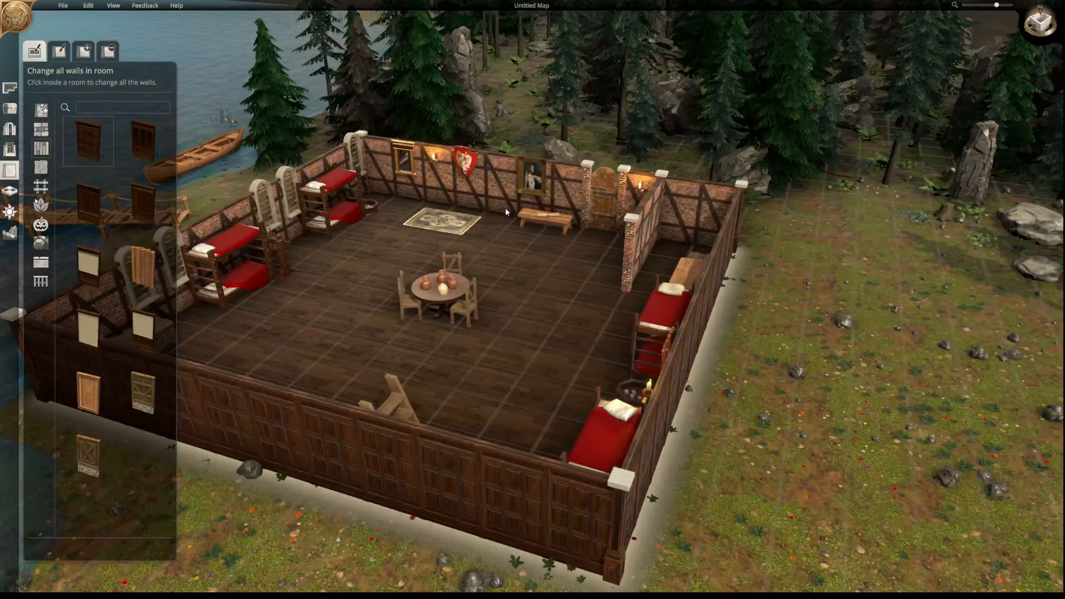
pyautogui.click(504, 207)
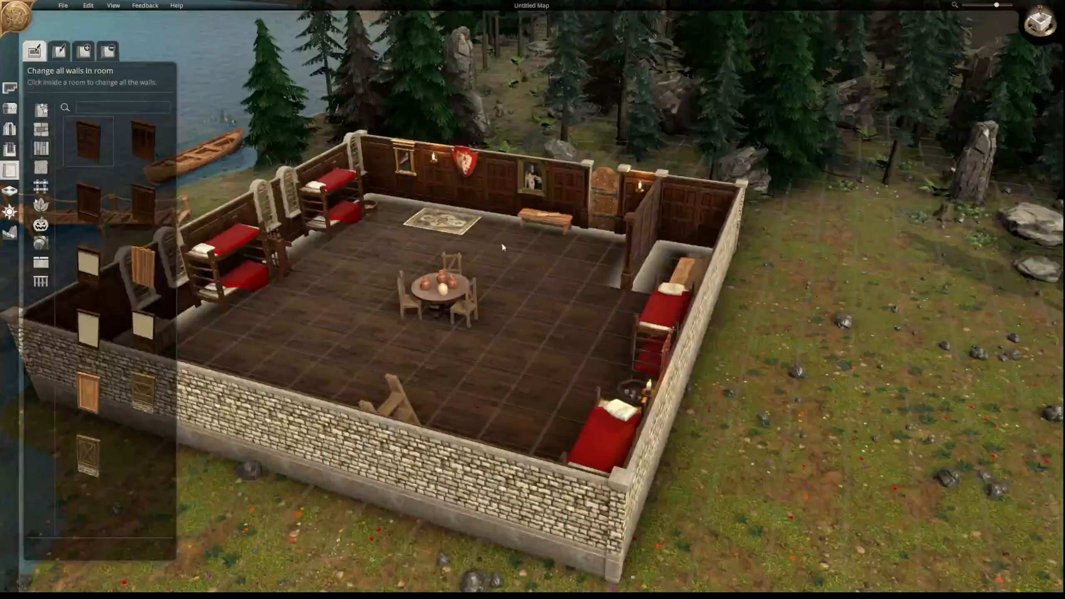
pyautogui.click(502, 245)
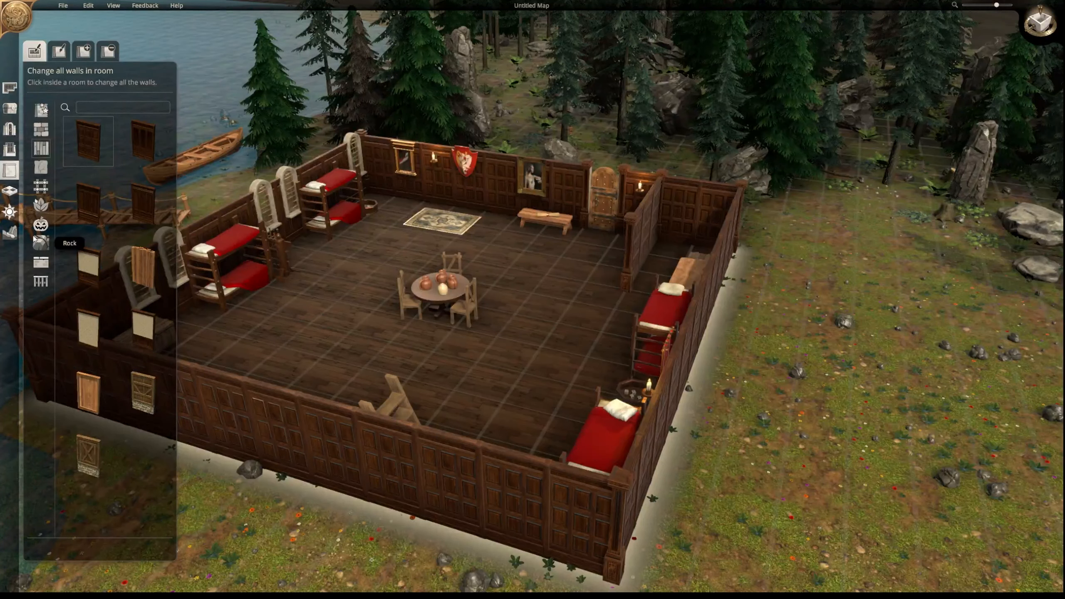
# - Browse the remaining wall categories: timber-framed plaster, hedge, Halloween, rock, low walls and fences
pyautogui.click(41, 168)
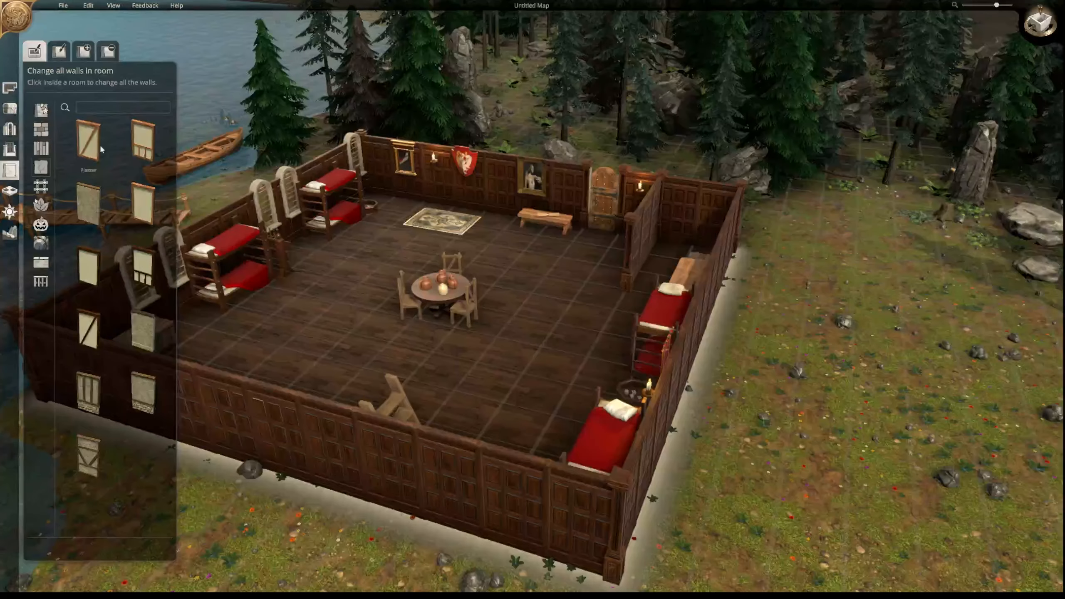
pyautogui.click(45, 189)
pyautogui.click(40, 209)
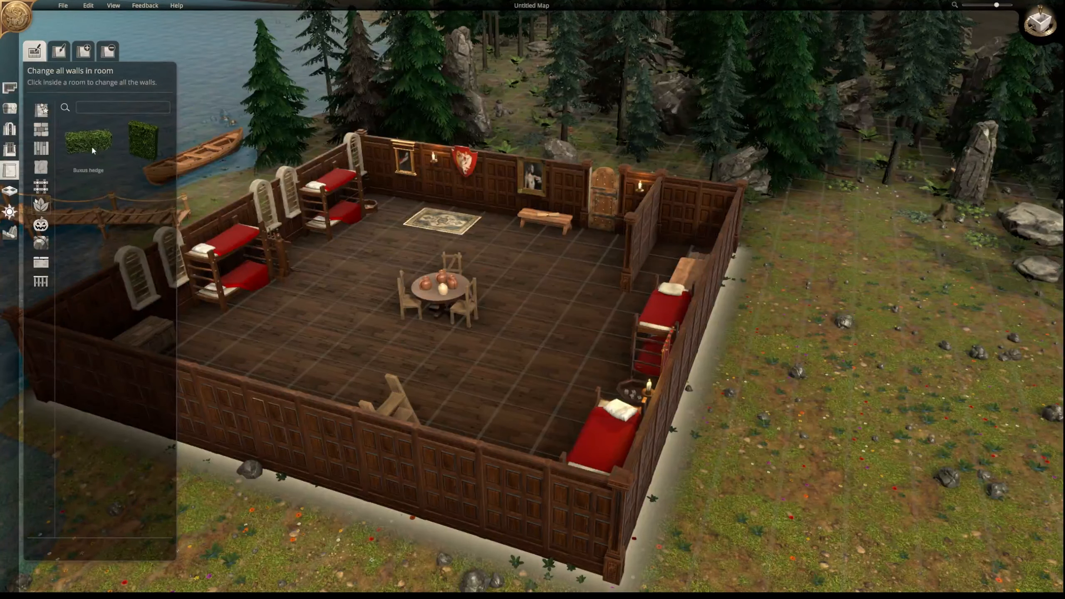
pyautogui.click(45, 226)
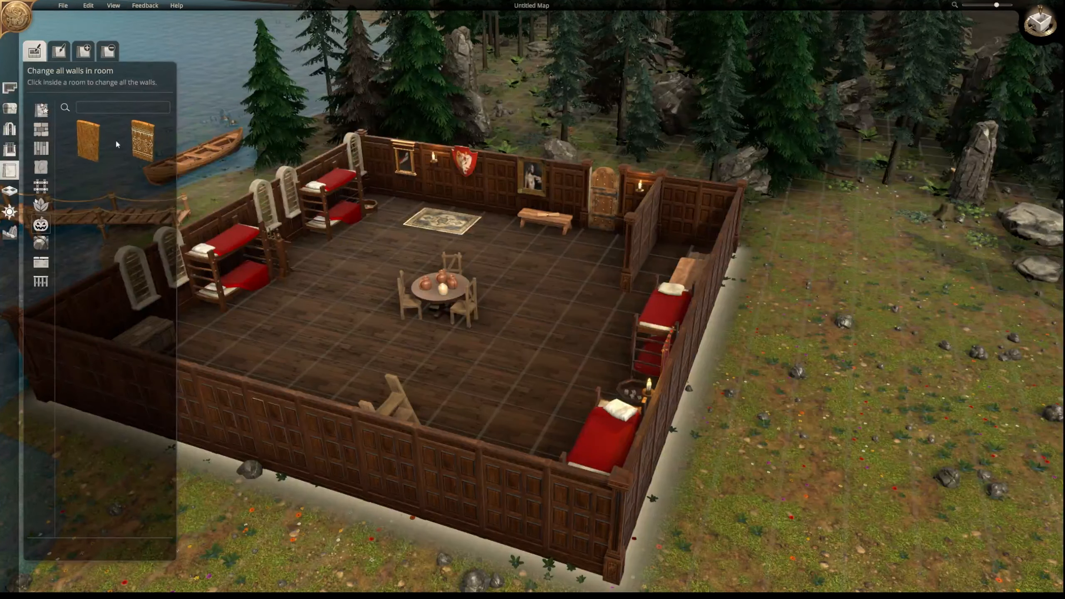
pyautogui.click(44, 247)
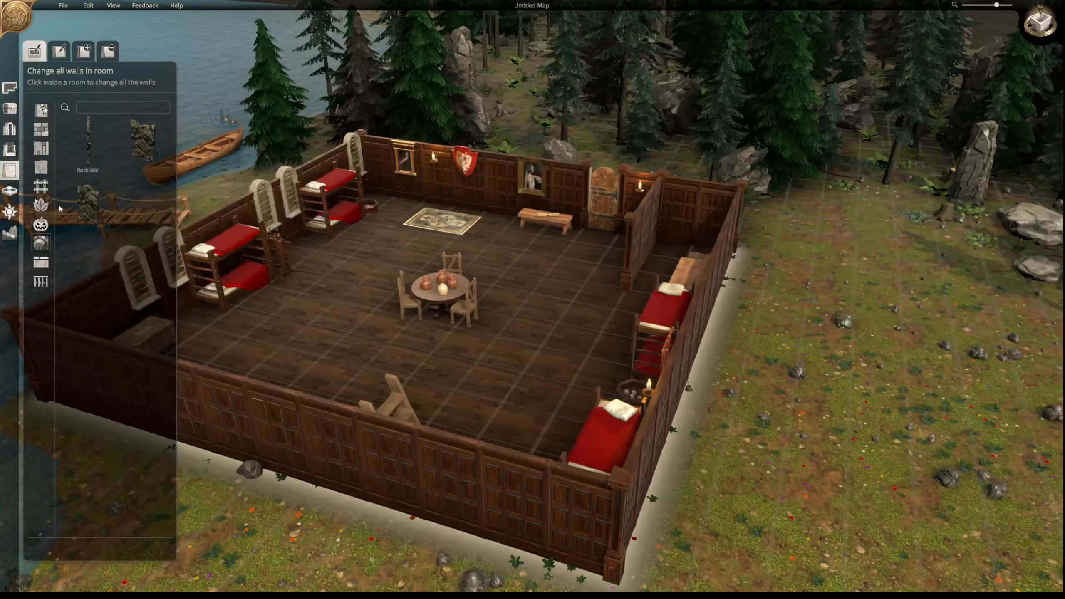
pyautogui.click(42, 264)
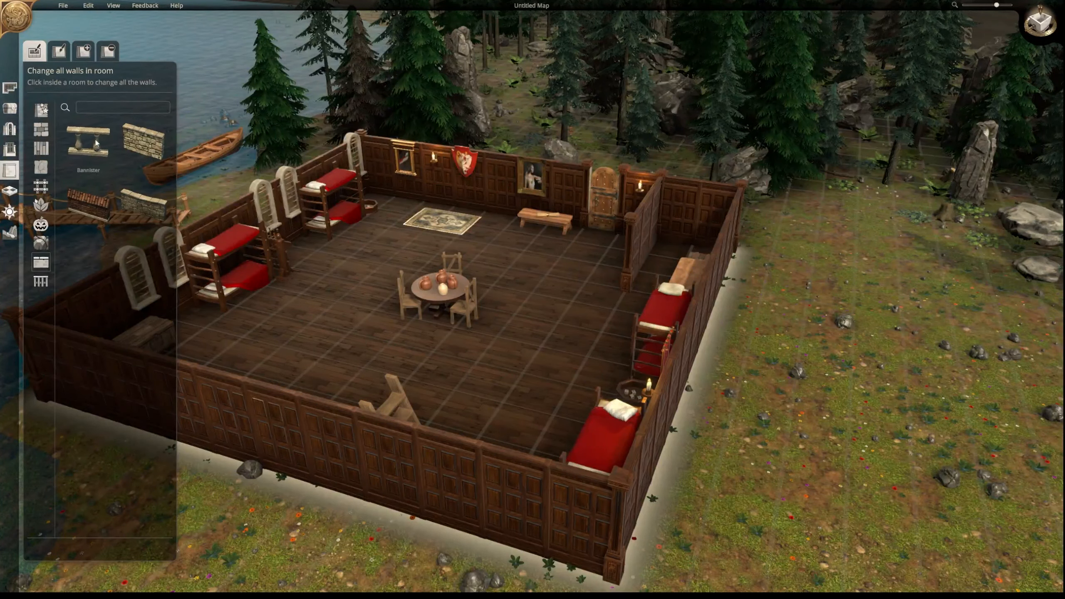
pyautogui.click(41, 282)
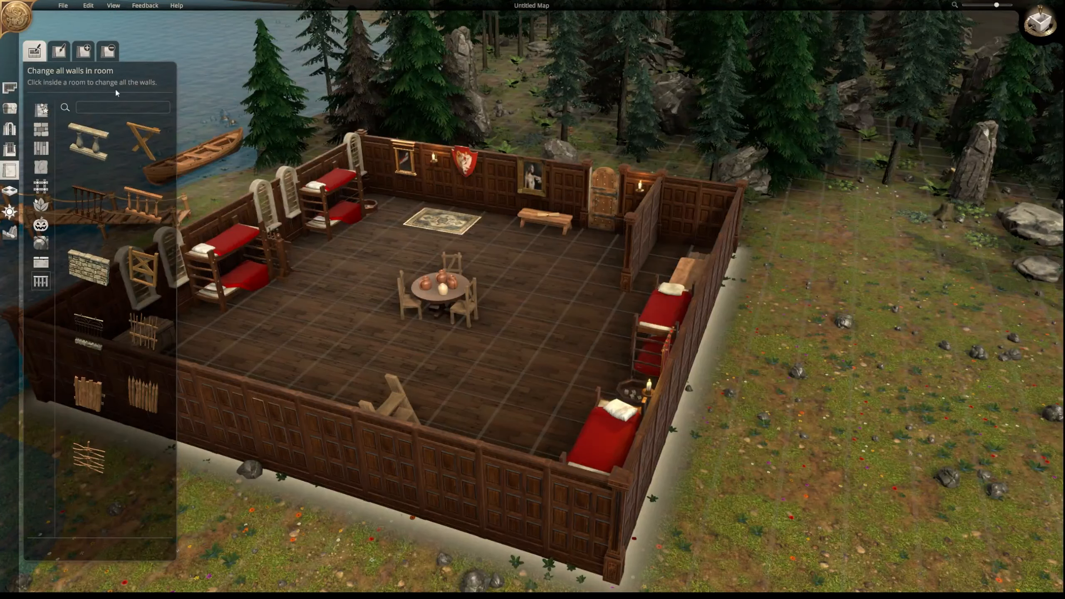
# - Look through the natural and Halloween floor tiles, including the grass, dirt and rock ground types
pyautogui.click(9, 191)
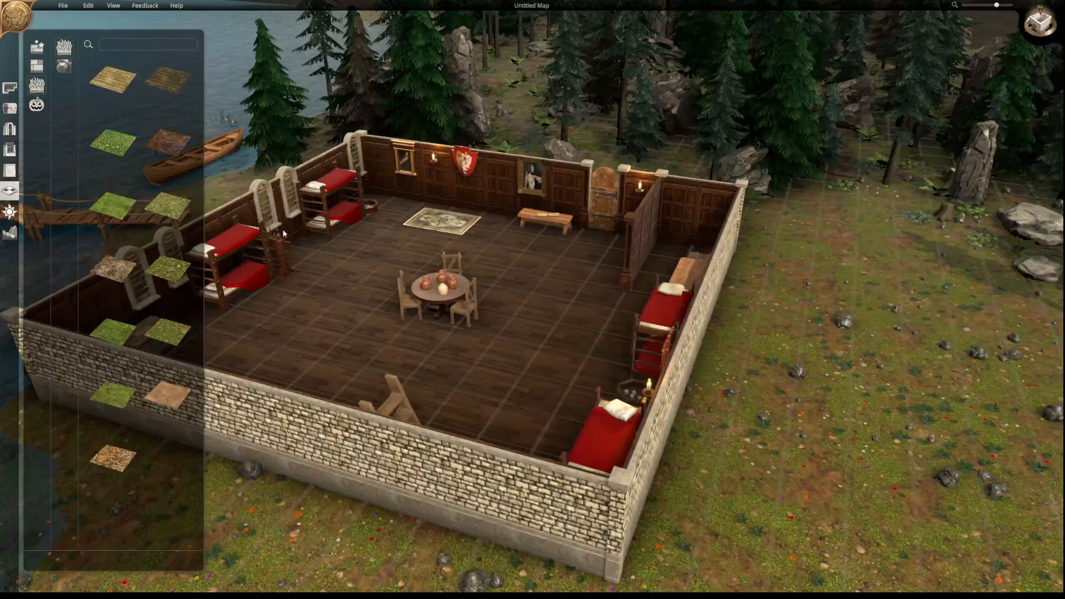
pyautogui.click(181, 394)
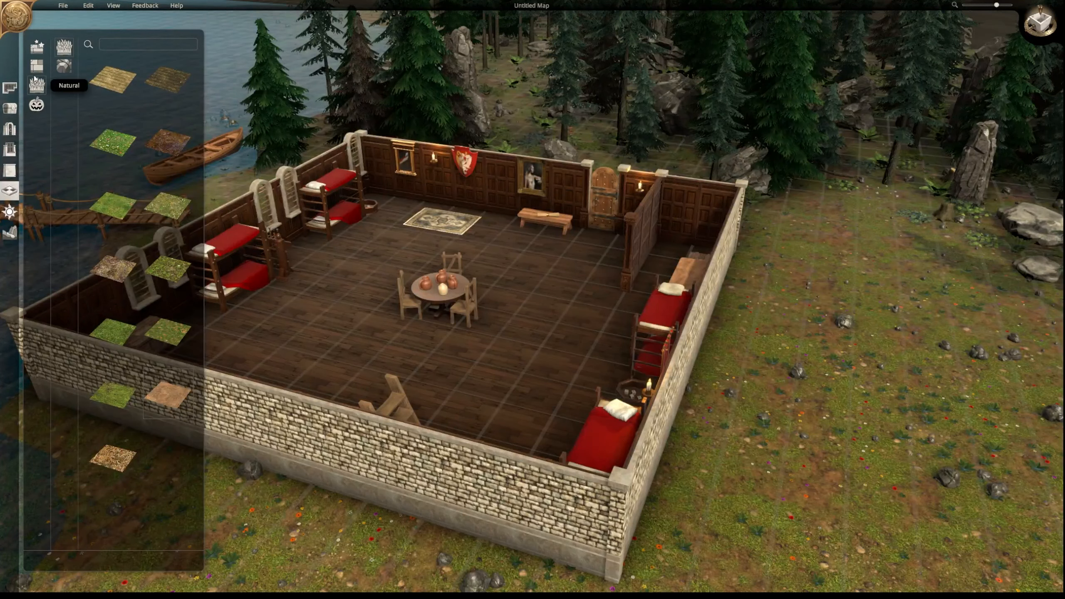
pyautogui.click(64, 66)
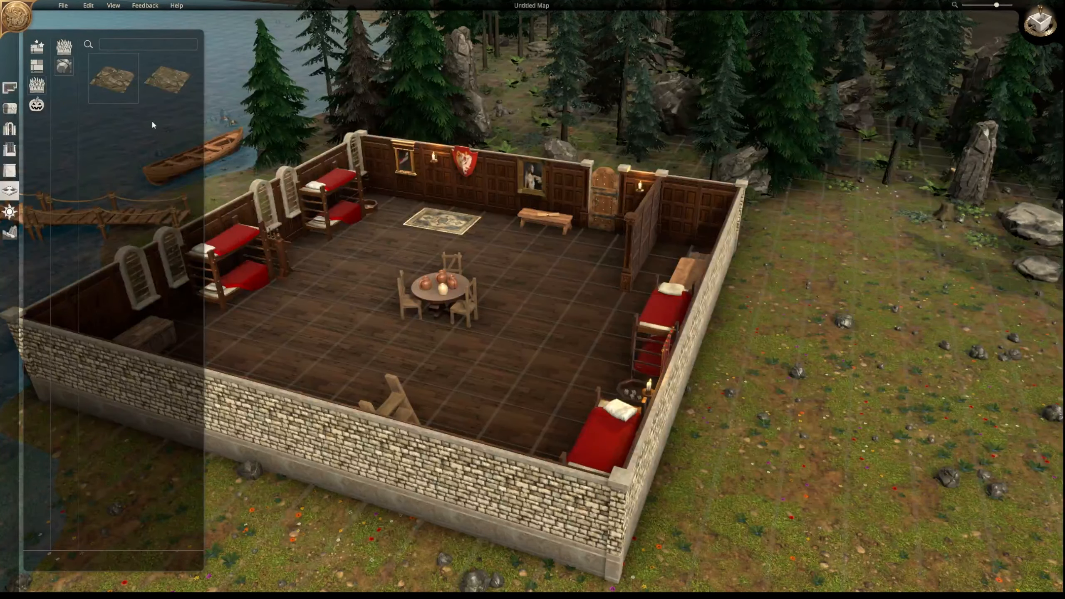
pyautogui.click(39, 103)
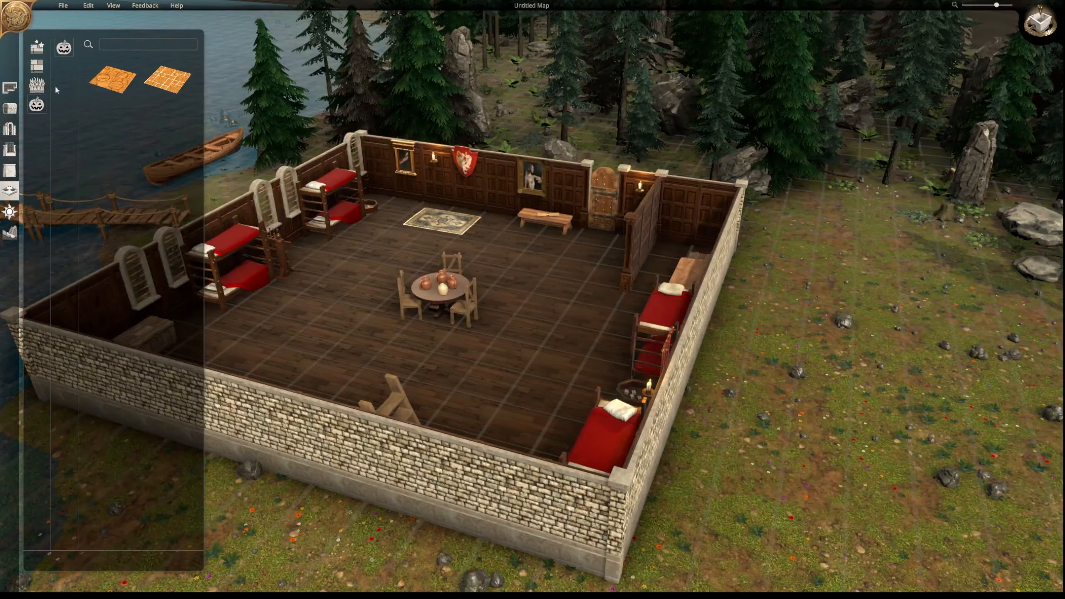
pyautogui.click(37, 85)
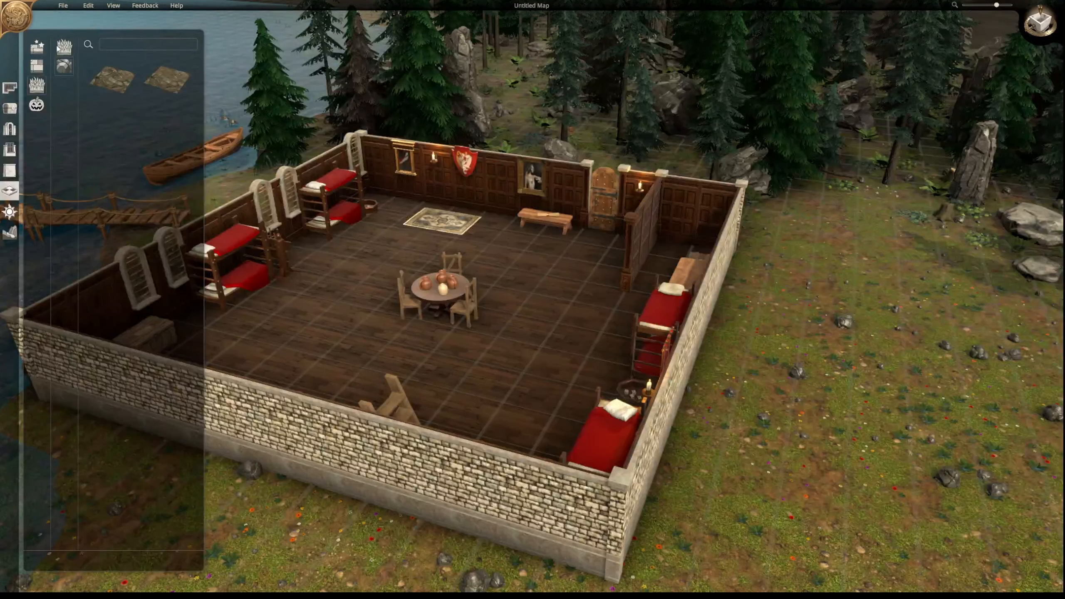
# - Examine the building floor tiles, from the wooden floors to the stone, paver, cobblestone and checkered tiles
pyautogui.click(37, 66)
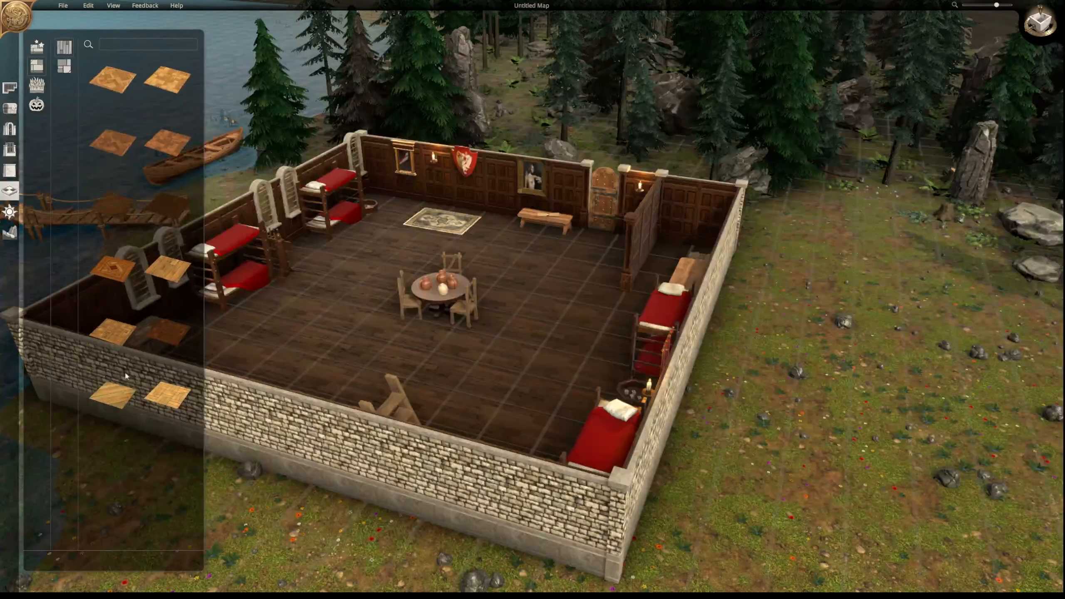
pyautogui.click(63, 67)
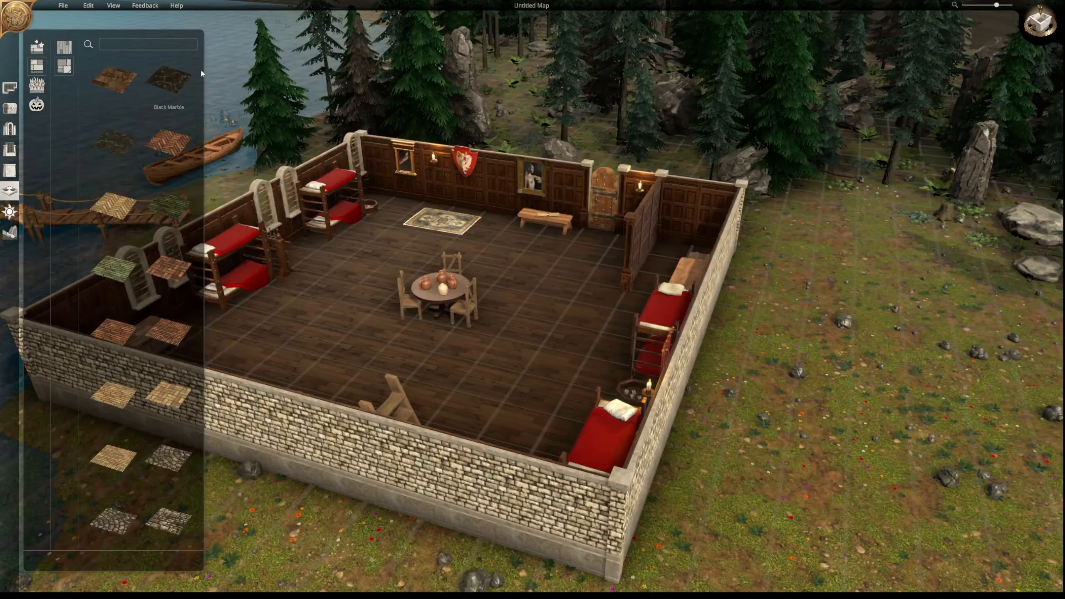
pyautogui.scroll(-5, 128, 127)
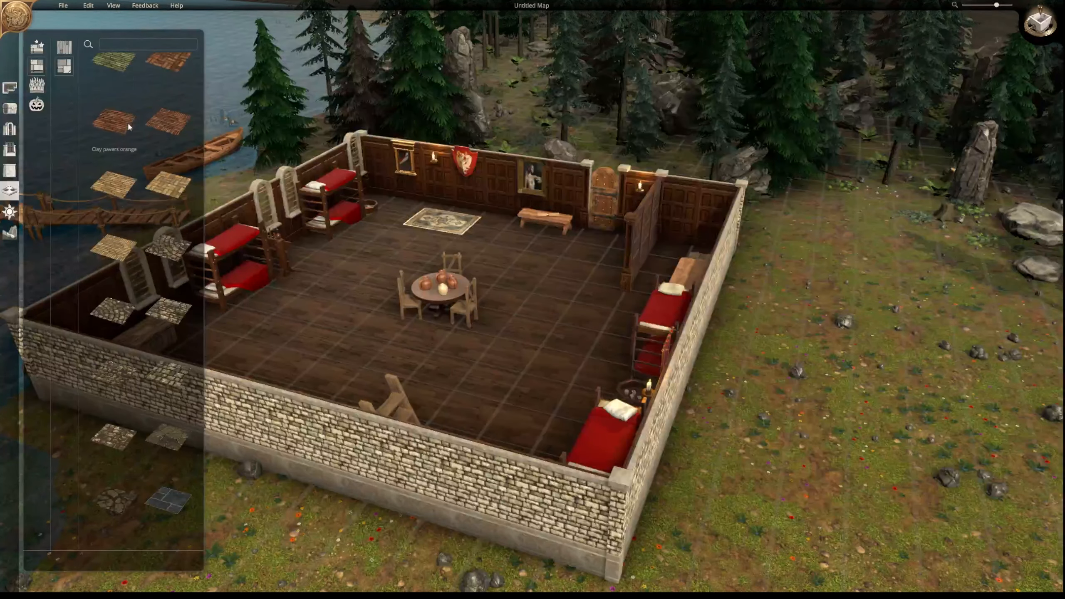
pyautogui.scroll(-6, 129, 126)
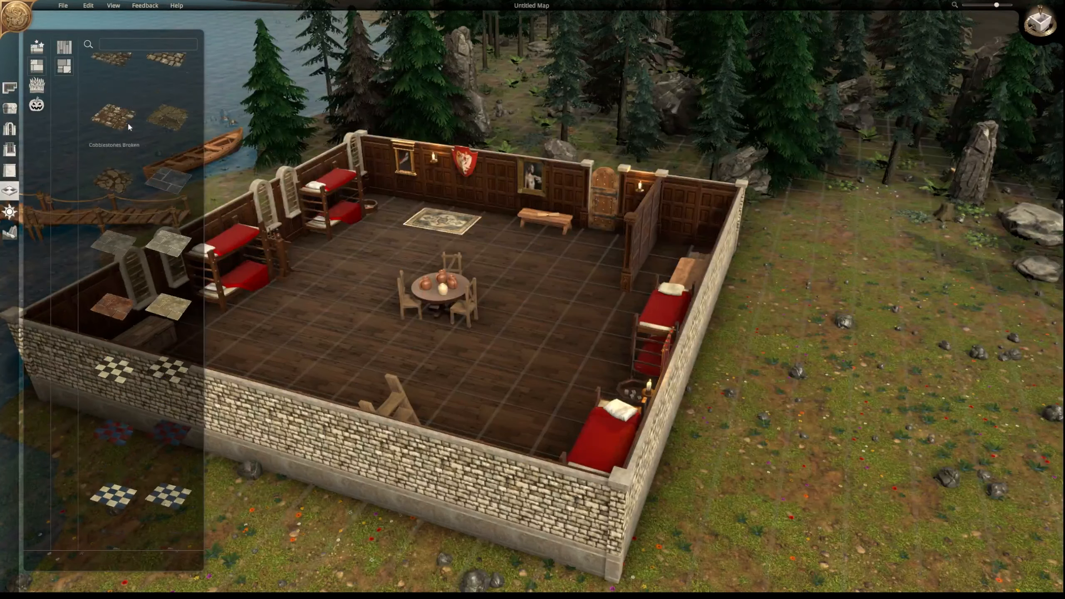
pyautogui.scroll(-6, 129, 127)
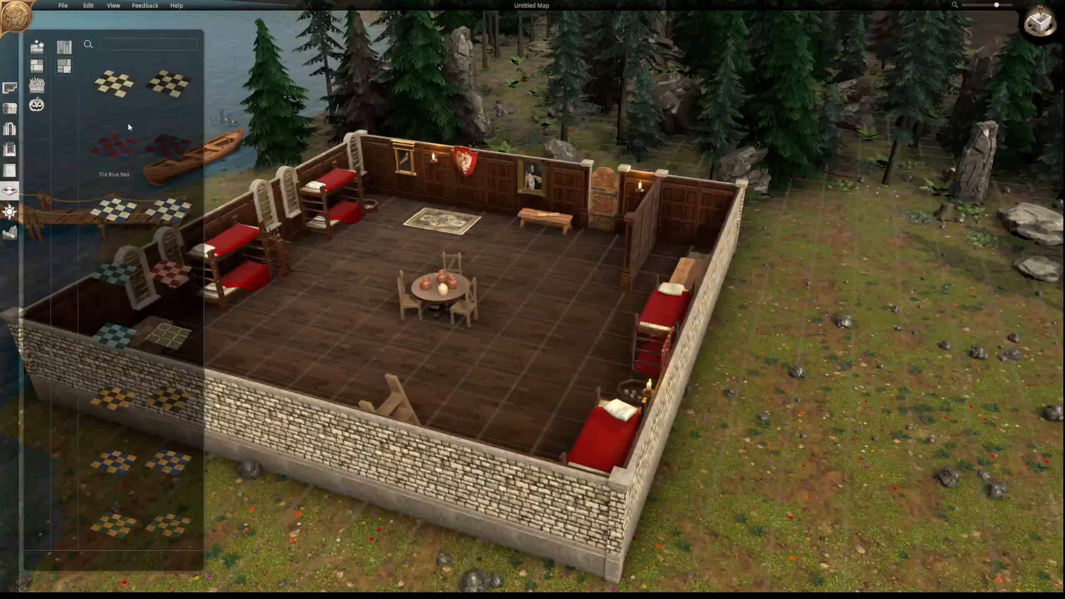
pyautogui.scroll(1, 195, 106)
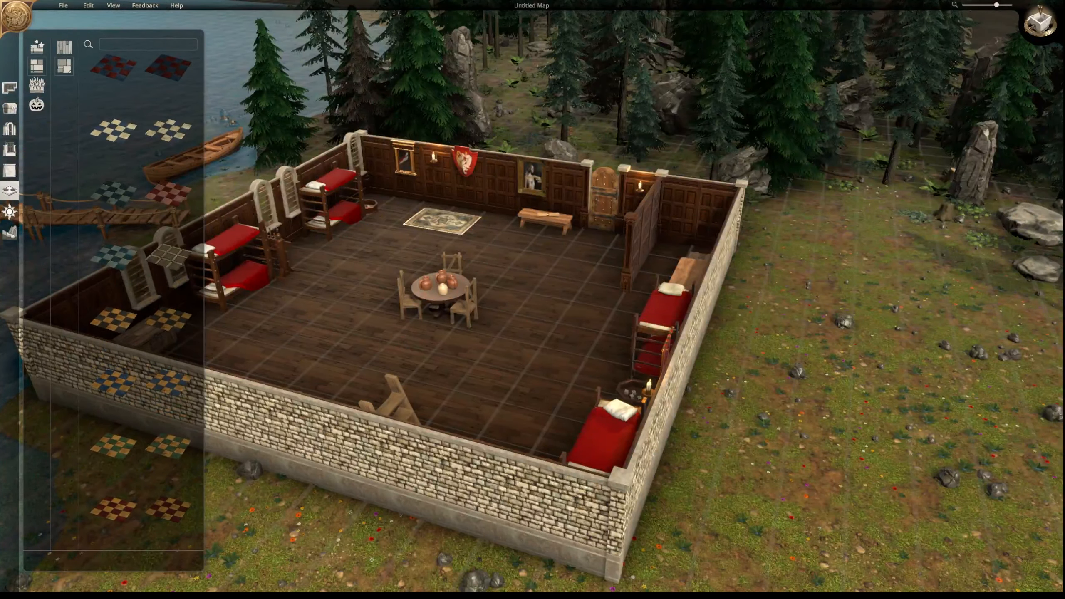
# - Try the sunset and night lighting presets on the whole map, and set the time of day to sunrise
pyautogui.click(9, 211)
pyautogui.scroll(-5, 619, 214)
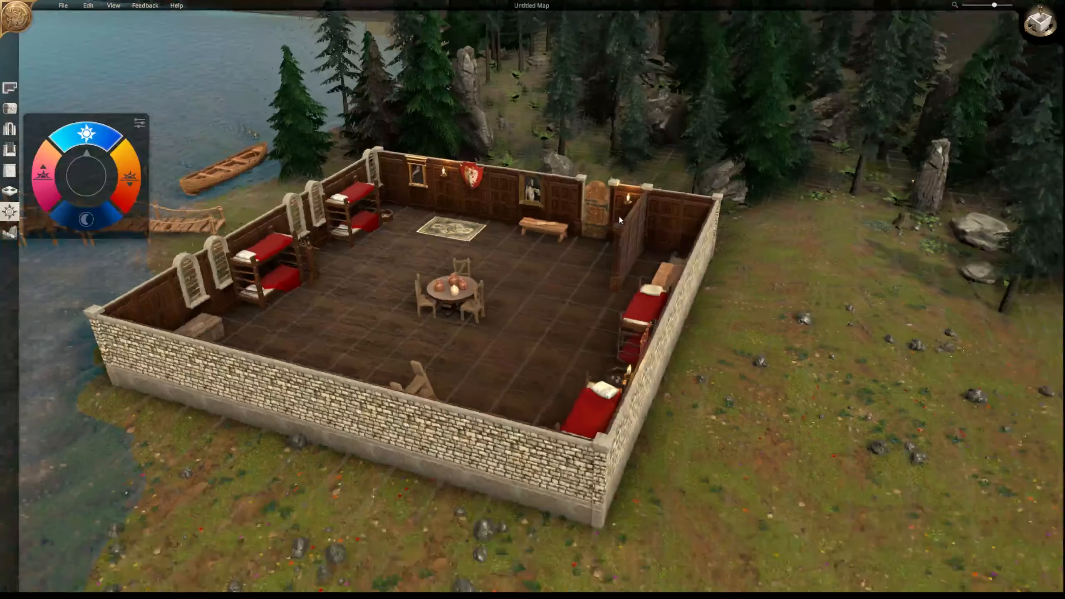
pyautogui.scroll(-2, 620, 217)
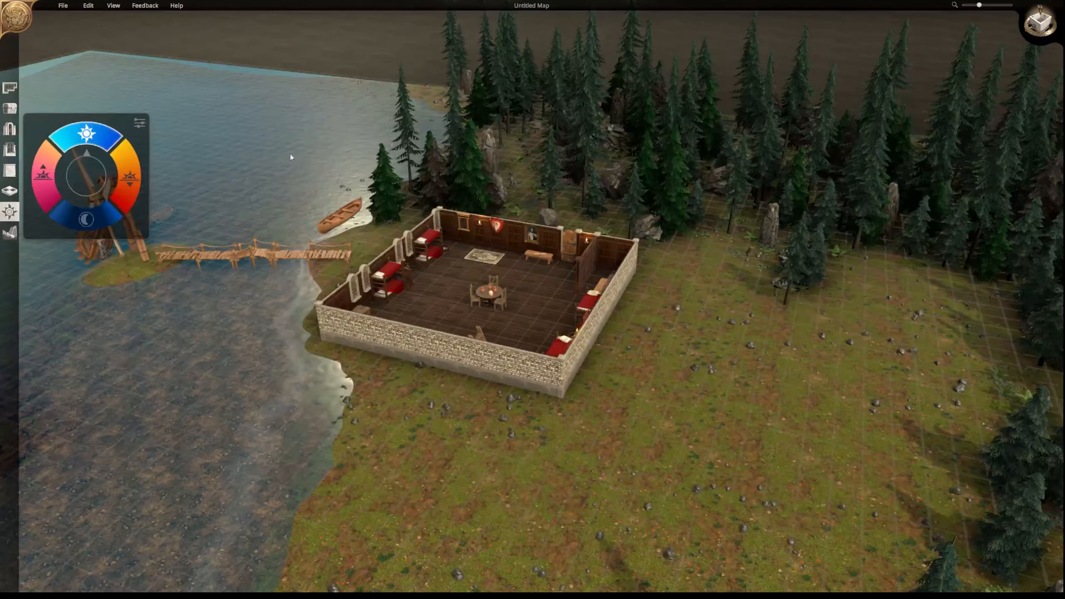
pyautogui.click(130, 180)
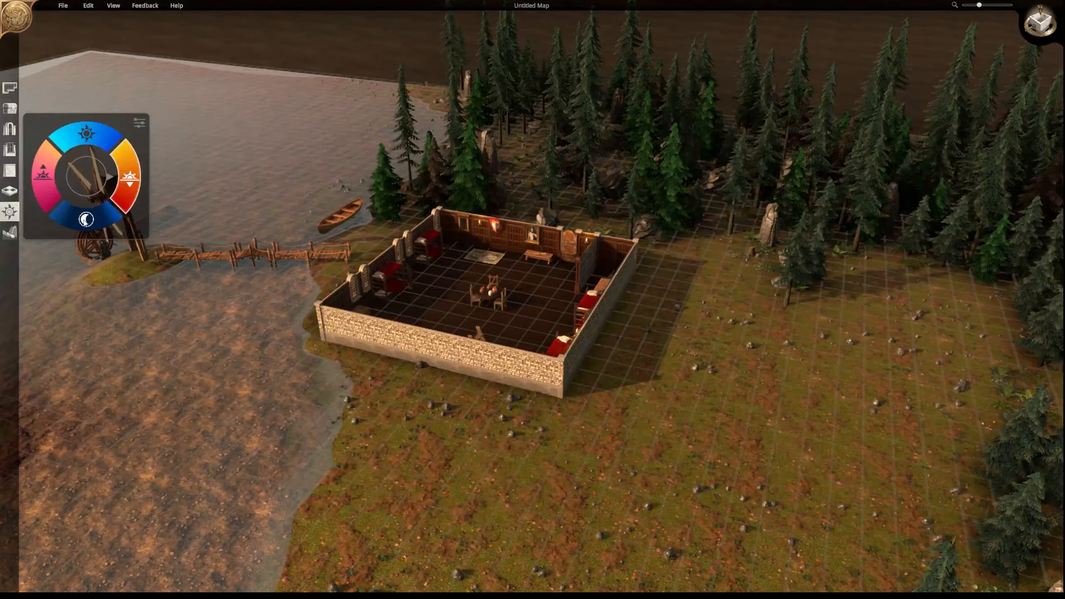
pyautogui.click(84, 222)
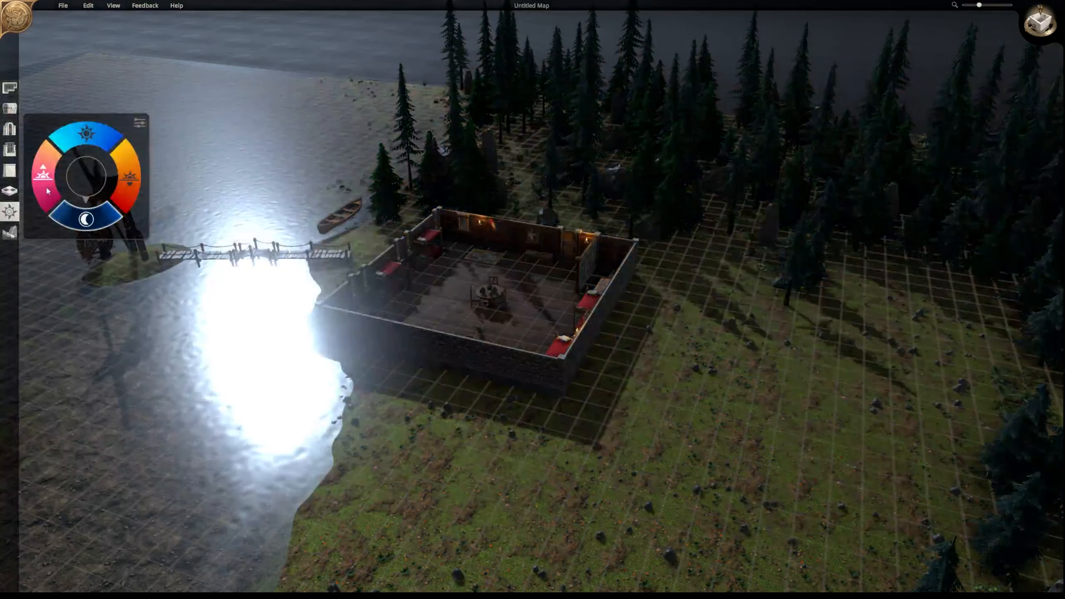
pyautogui.click(46, 186)
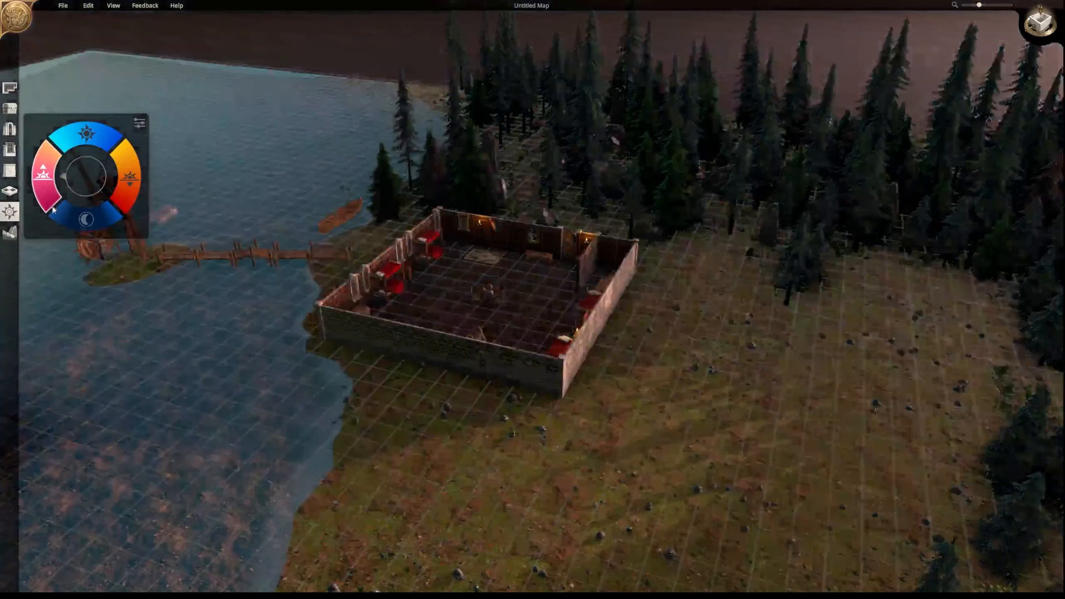
# - Open the detailed lighting settings, rotate the sun's direction slightly counterclockwise around the map and raise its height a little
pyautogui.click(139, 123)
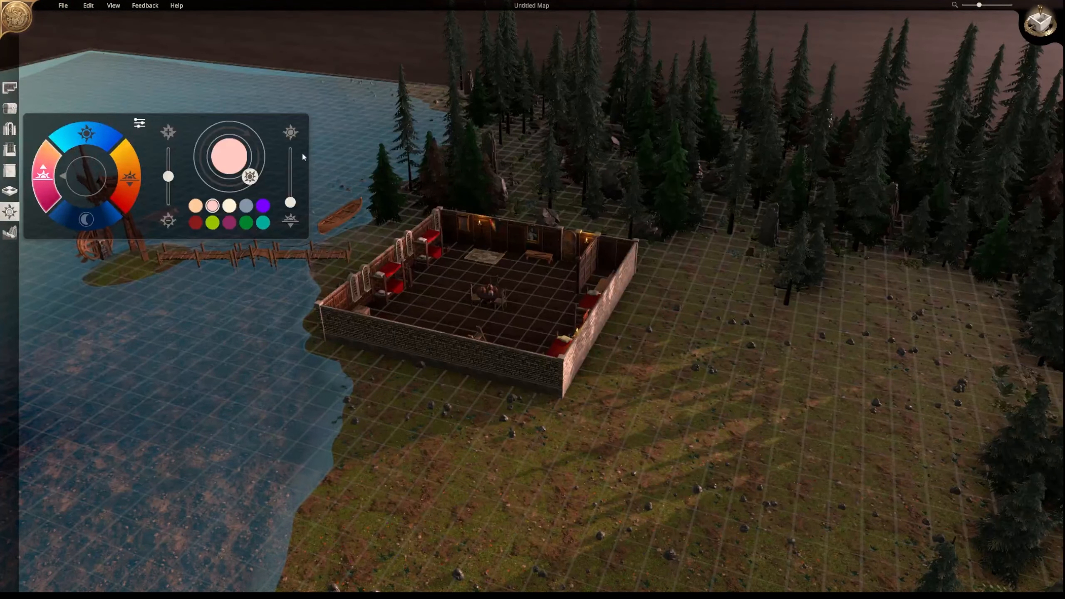
pyautogui.moveTo(251, 177); pyautogui.dragTo(259, 156)
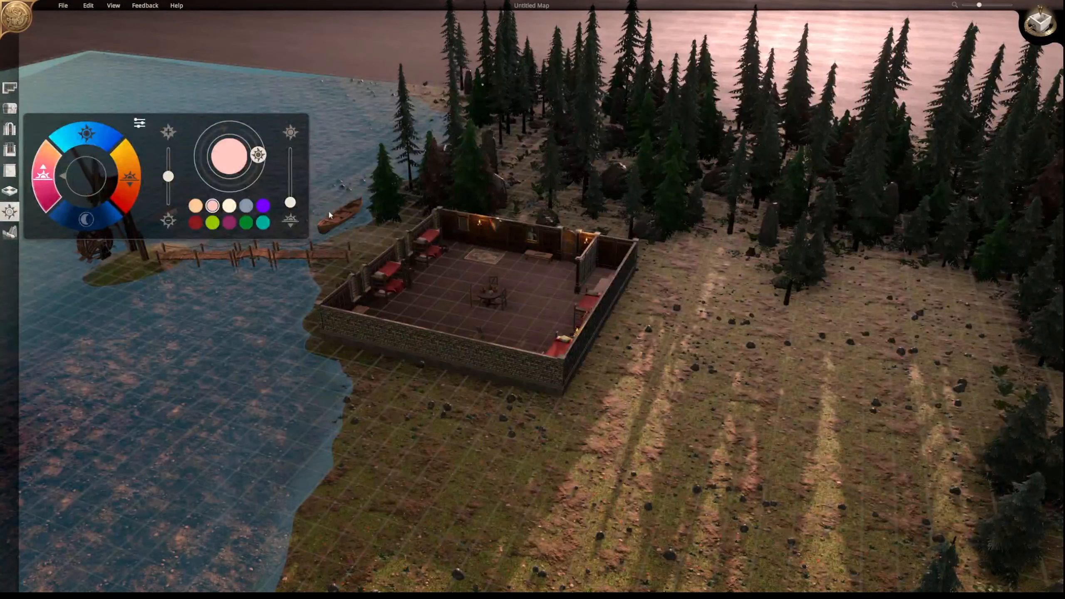
pyautogui.moveTo(291, 204)
pyautogui.mouseDown()
pyautogui.moveTo(294, 133)
pyautogui.moveTo(299, 229)
pyautogui.moveTo(293, 200)
pyautogui.mouseUp()
# - Dim the sunlight to its minimum, lower the sun fully to the horizon, and brighten the light to slightly above the middle level
pyautogui.moveTo(168, 176); pyautogui.dragTo(168, 203)
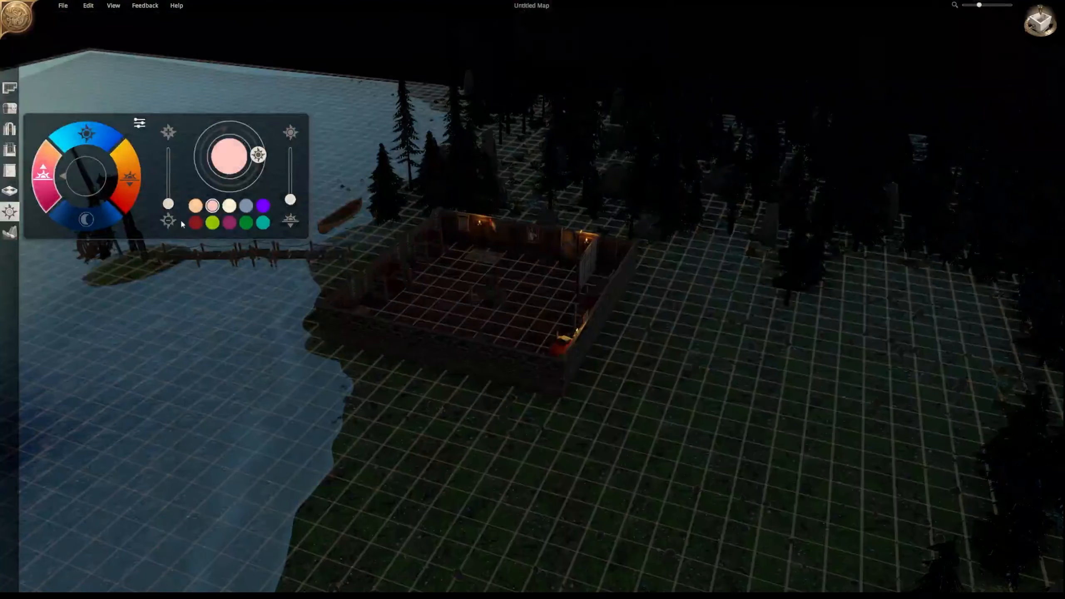
pyautogui.moveTo(290, 201)
pyautogui.mouseDown()
pyautogui.moveTo(291, 151)
pyautogui.moveTo(290, 204)
pyautogui.mouseUp()
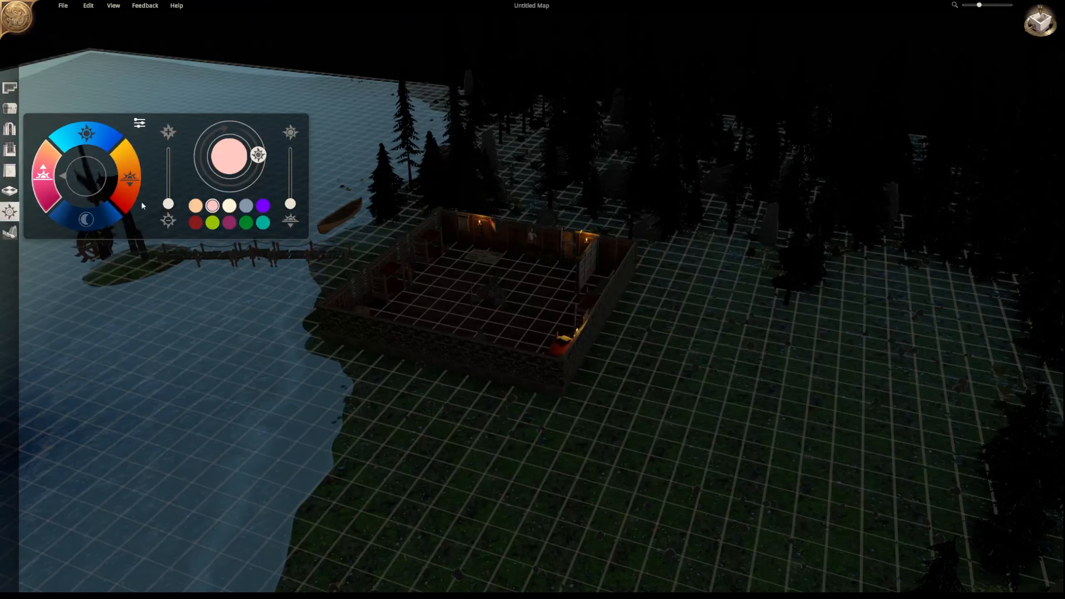
pyautogui.moveTo(167, 204); pyautogui.dragTo(171, 227)
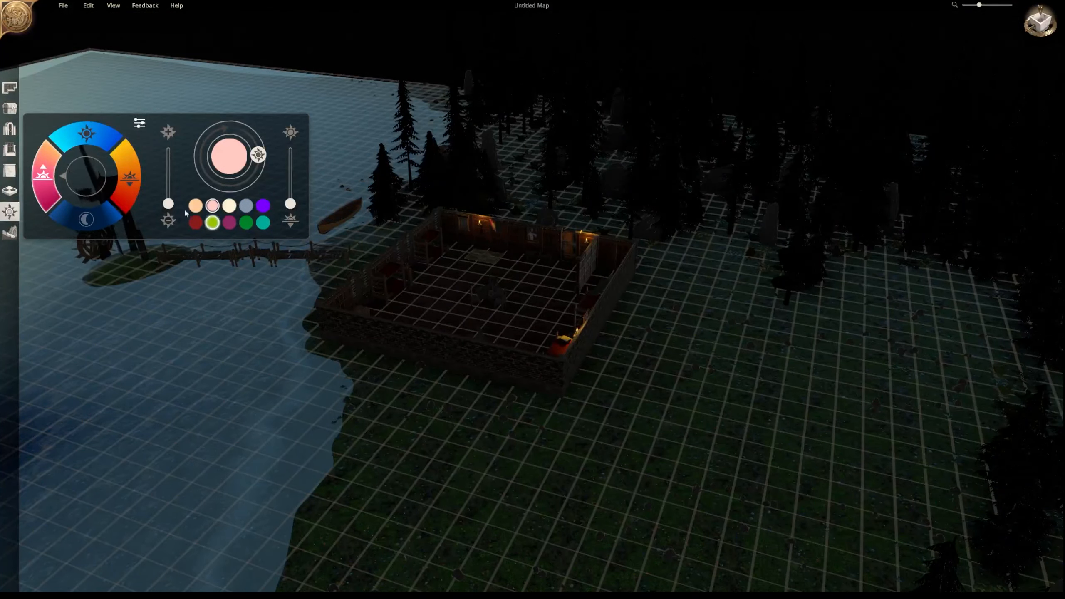
pyautogui.moveTo(168, 203); pyautogui.dragTo(168, 169)
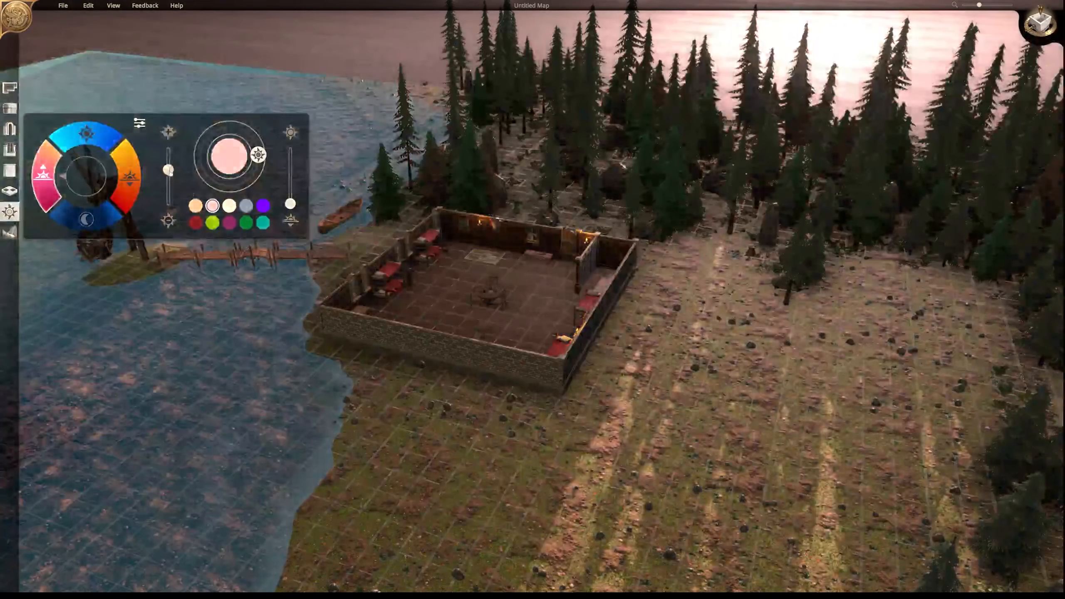
# - Try the magenta light colour on the map and set the sunlight to violet
pyautogui.click(229, 222)
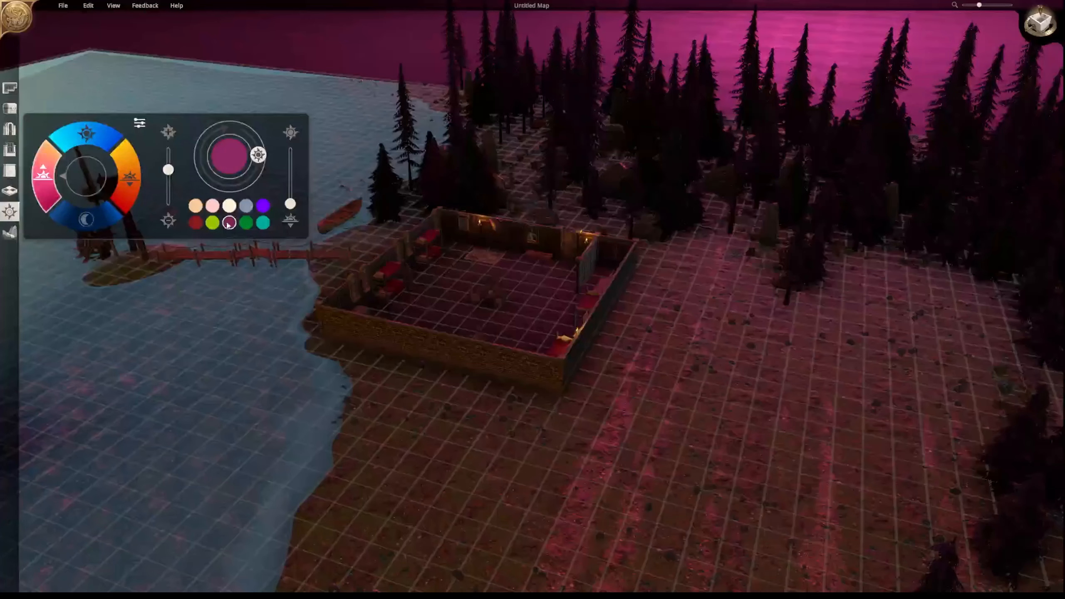
pyautogui.click(263, 205)
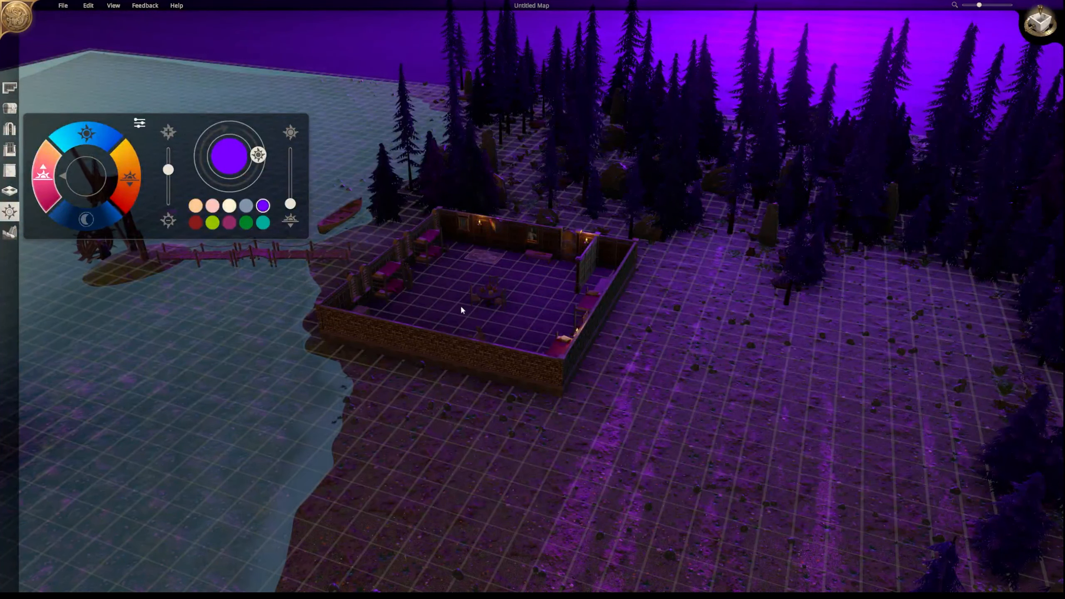